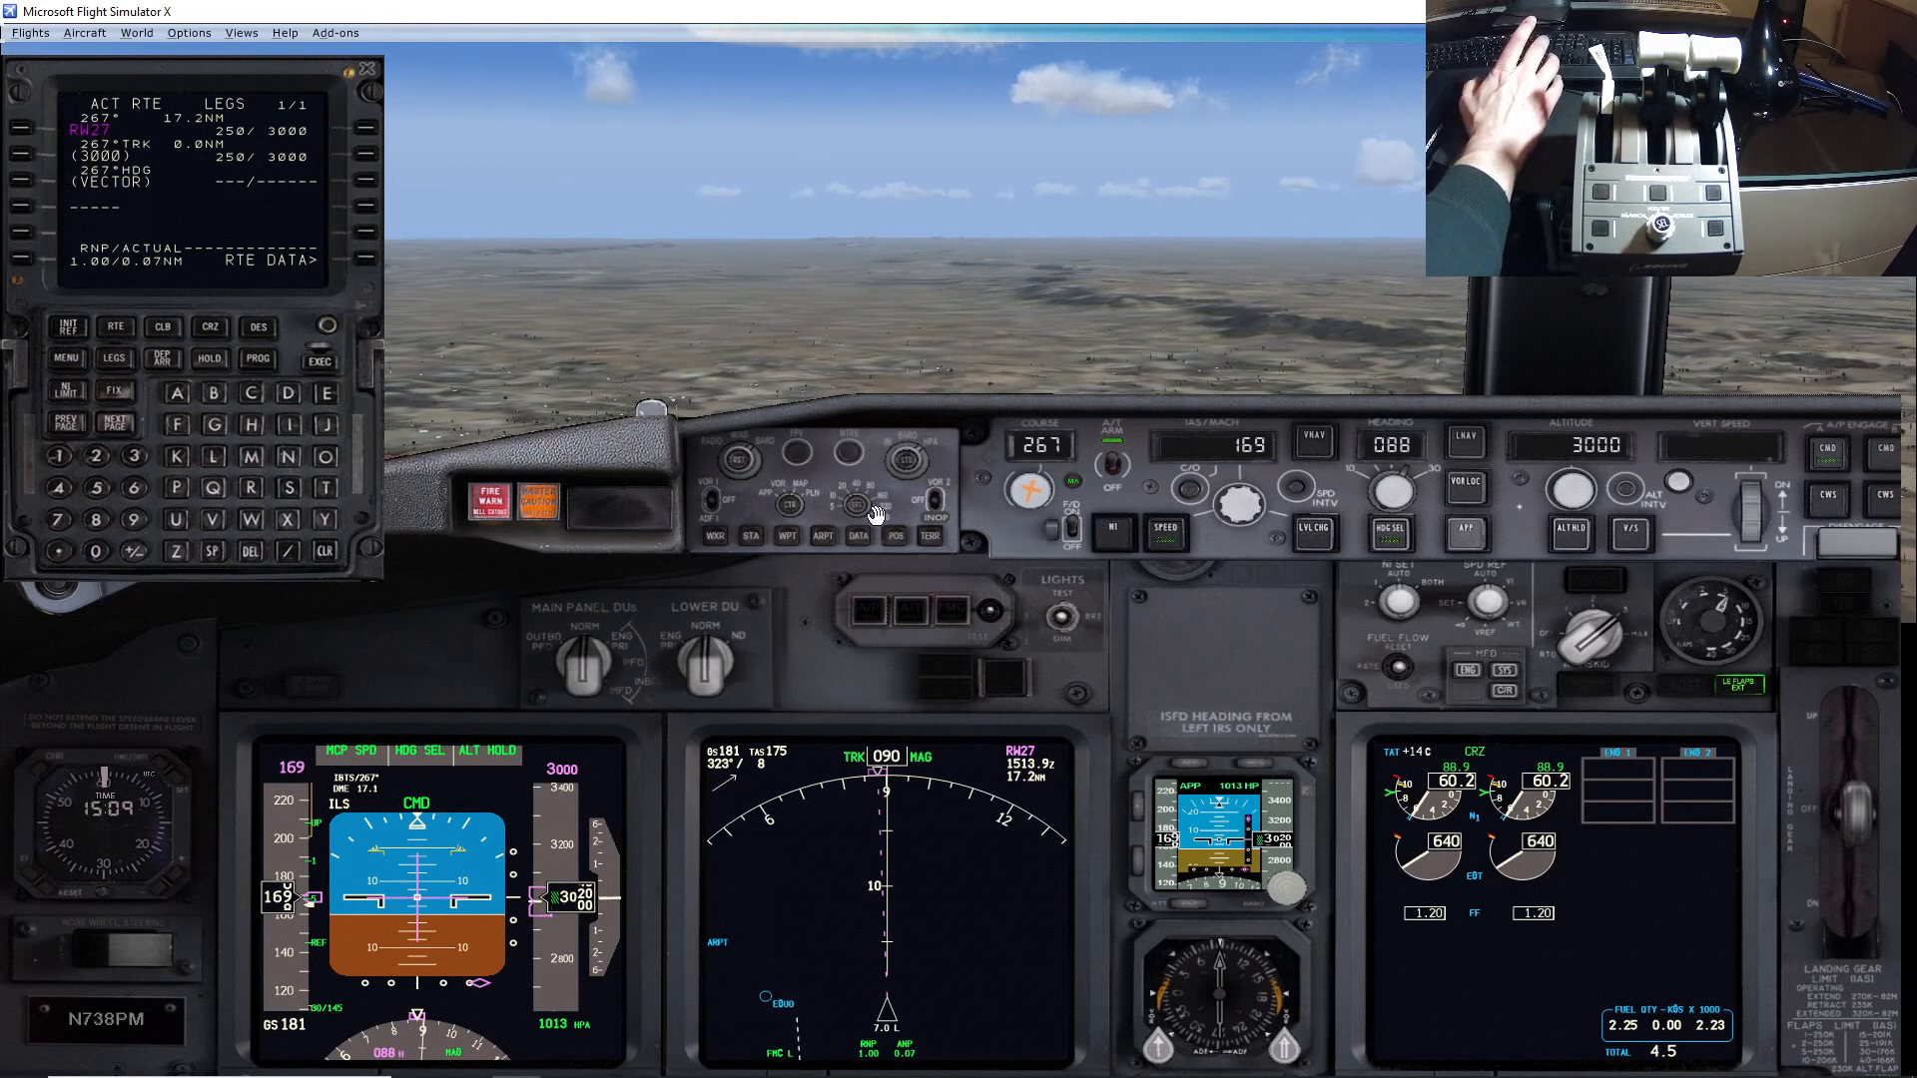
{"action": "left_click", "coordinate": [875, 516]}
{"action": "right_click", "coordinate": [875, 515]}
{"action": "left_click", "coordinate": [876, 515]}
{"action": "left_click", "coordinate": [876, 515]}
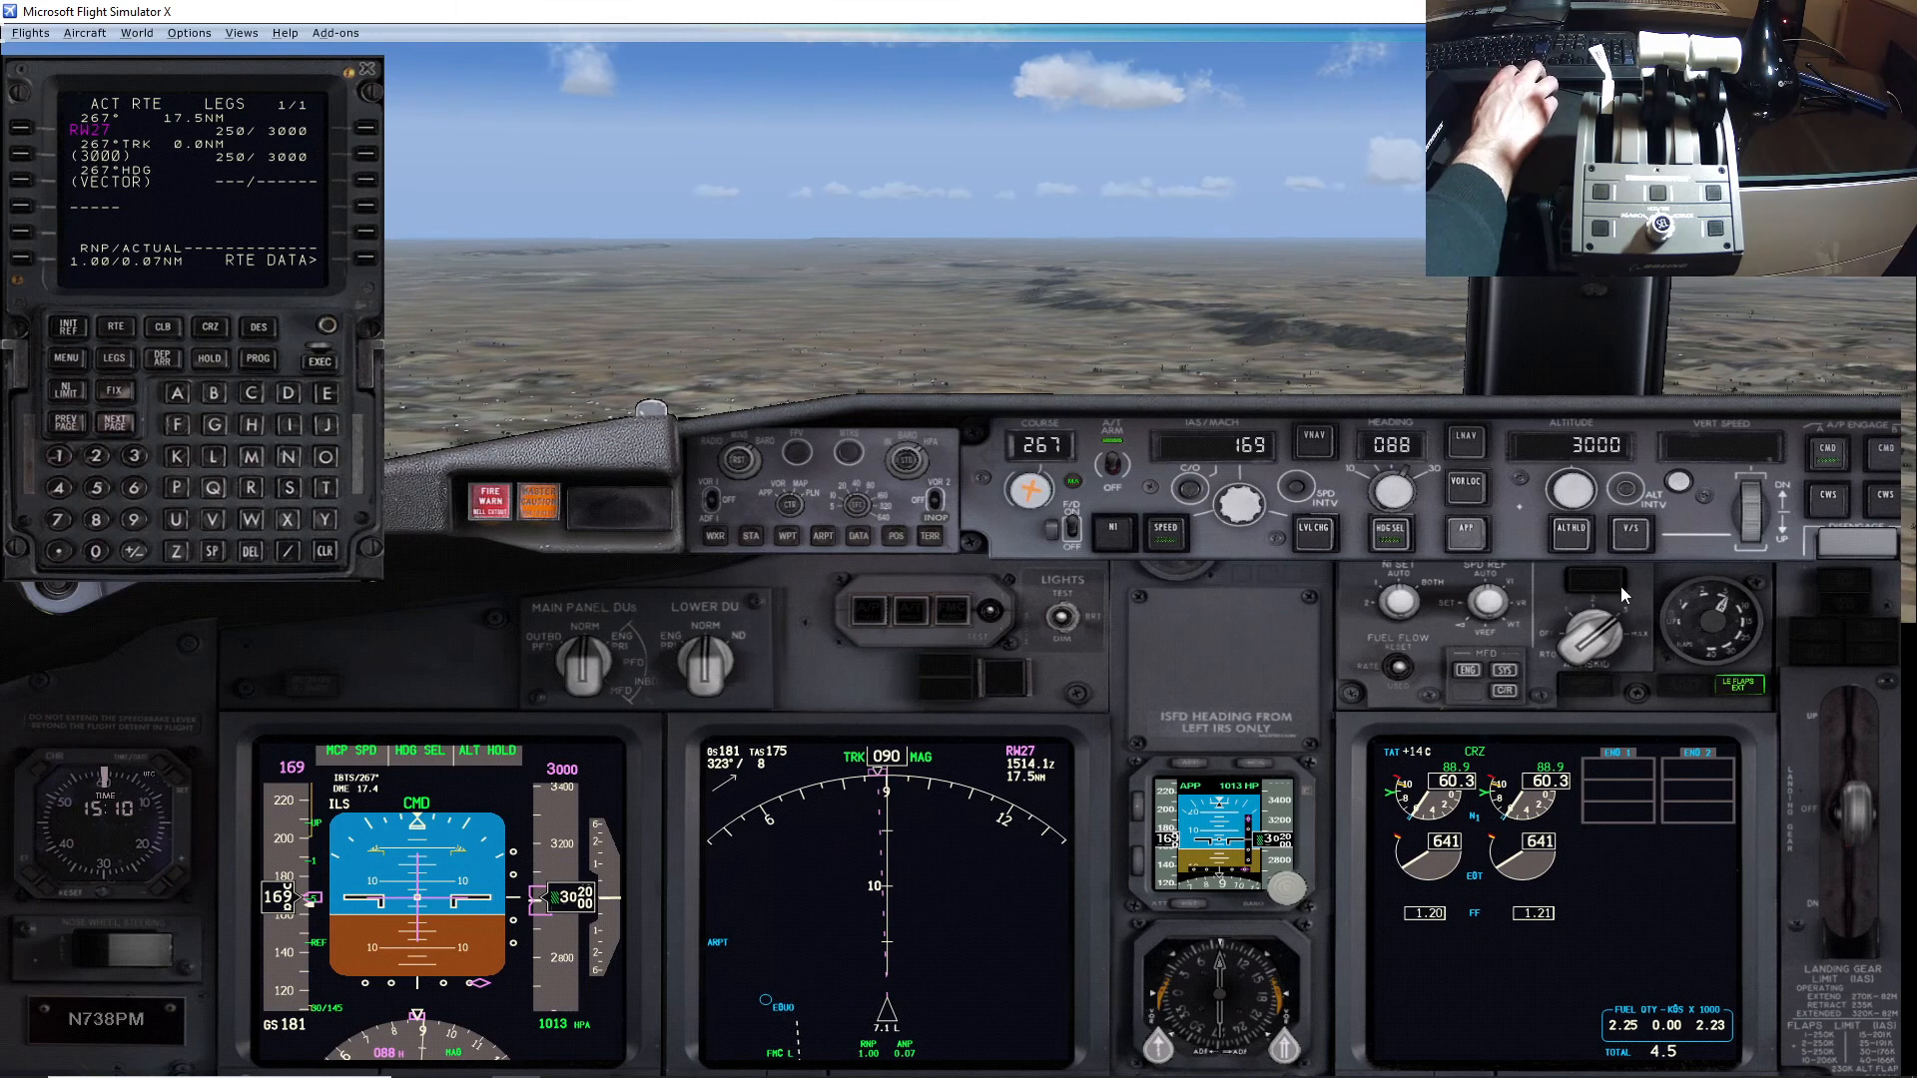
{"action": "left_click", "coordinate": [1591, 647]}
{"action": "left_click", "coordinate": [1592, 647]}
{"action": "right_click", "coordinate": [1591, 647]}
{"action": "right_click", "coordinate": [1592, 647]}
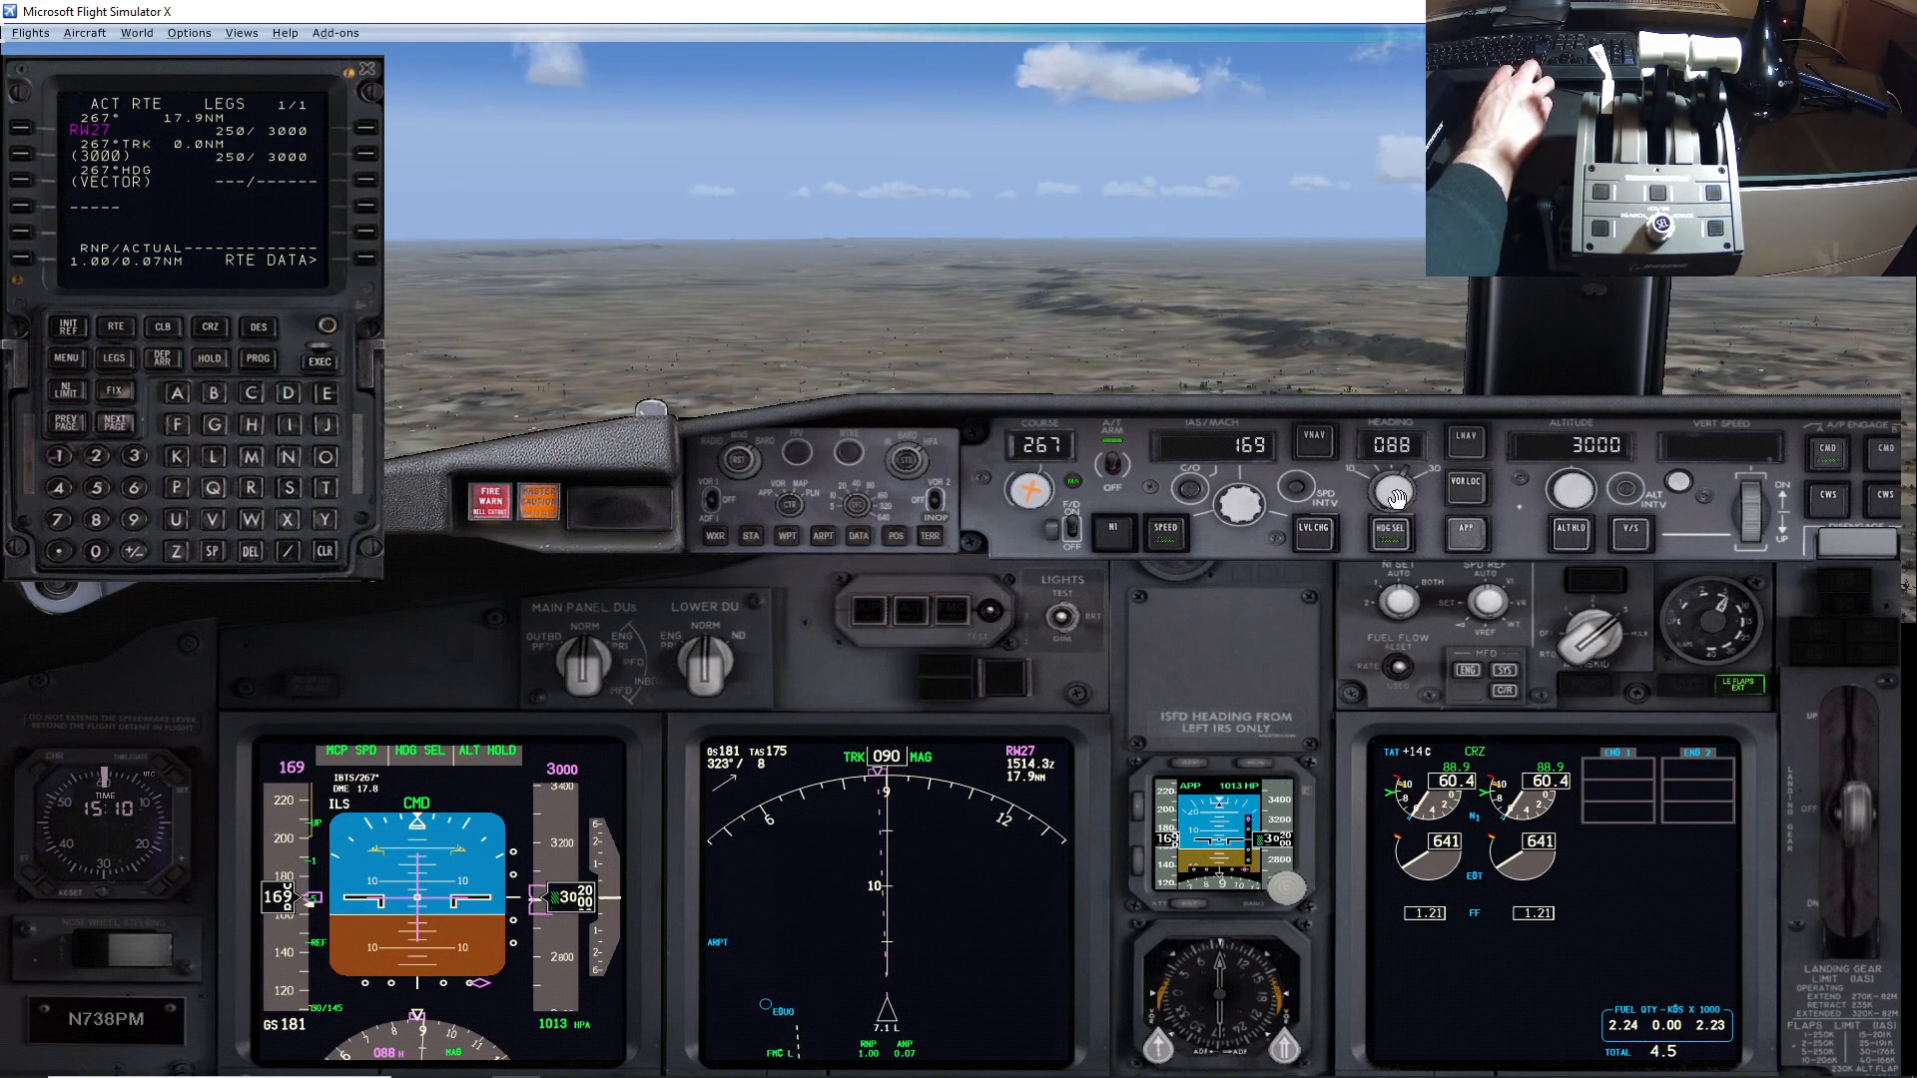
Step: Set the autopilot's selected heading to 095
{"action": "scroll", "coordinate": [1396, 499], "scroll_direction": "up", "scroll_amount": 6}
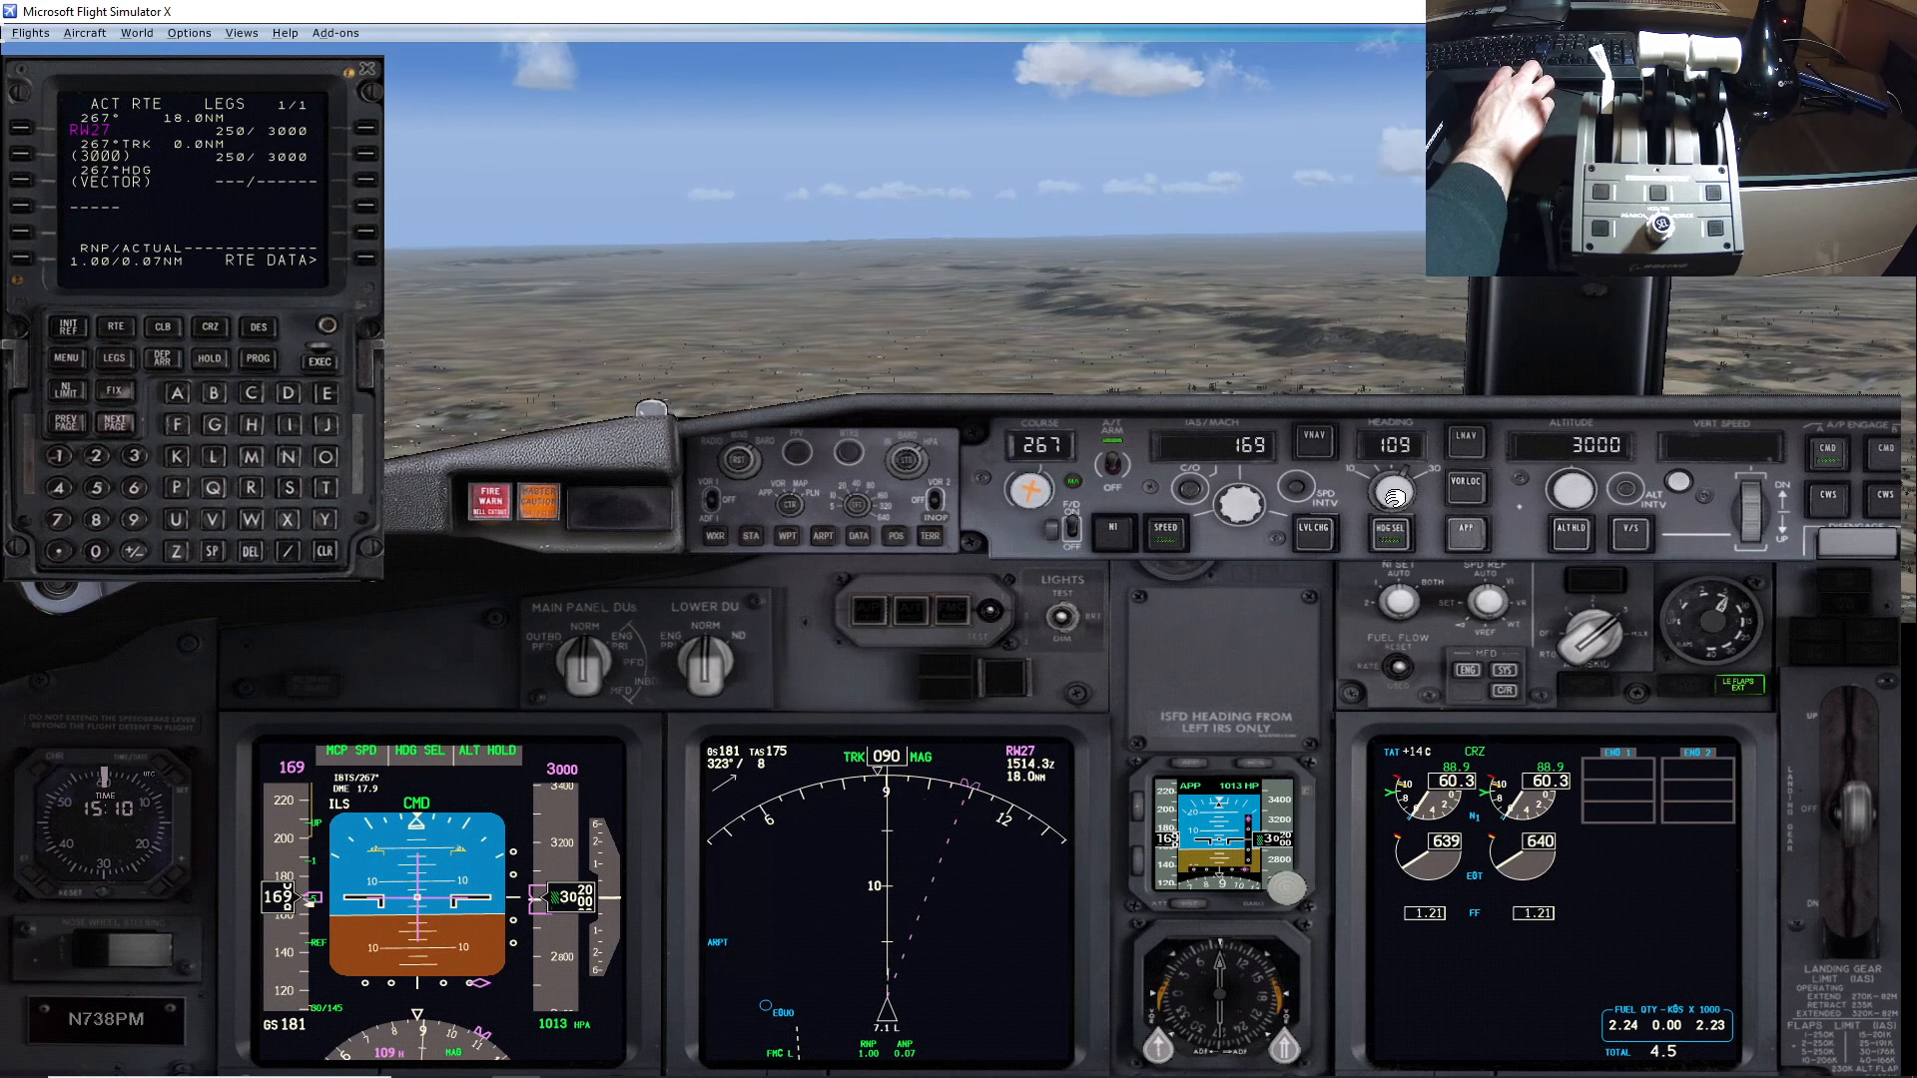
{"action": "scroll", "coordinate": [1395, 496], "scroll_direction": "down", "scroll_amount": 2}
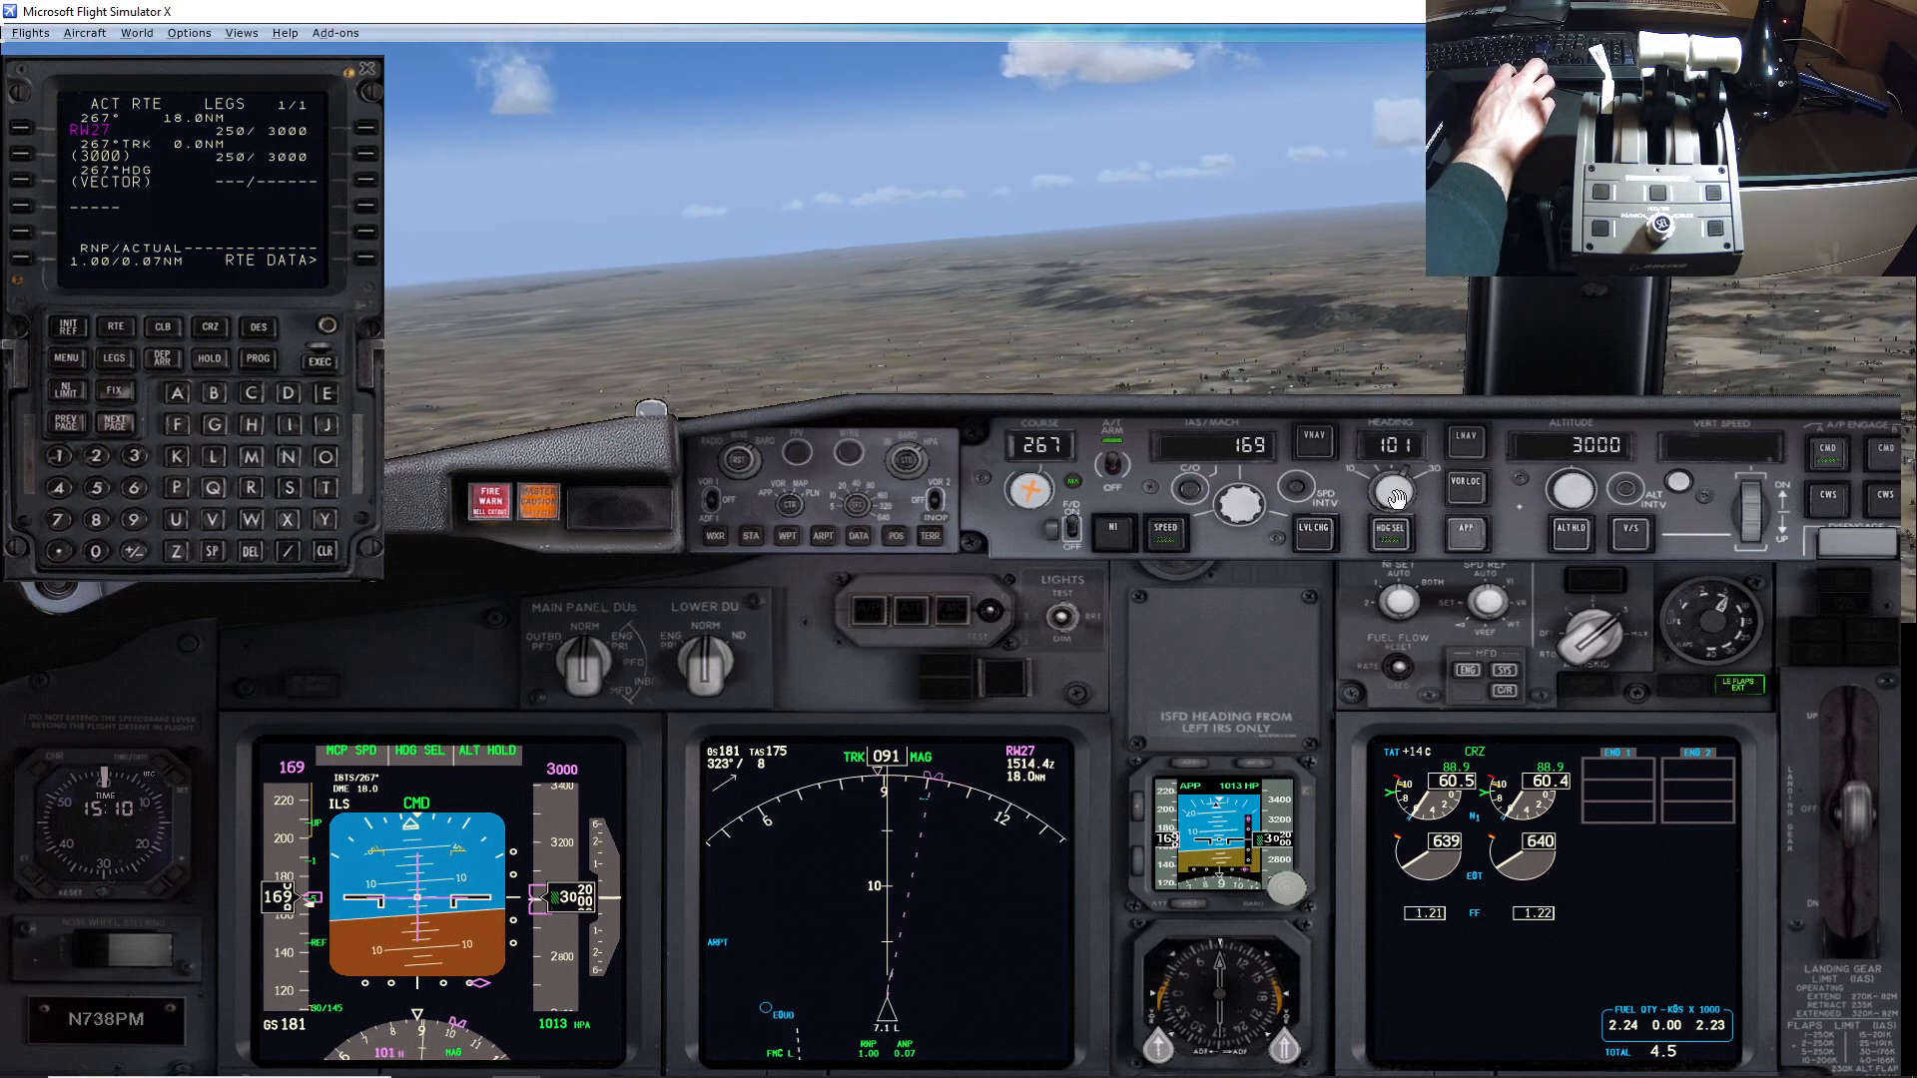
{"action": "scroll", "coordinate": [1396, 497], "scroll_direction": "down", "scroll_amount": 4}
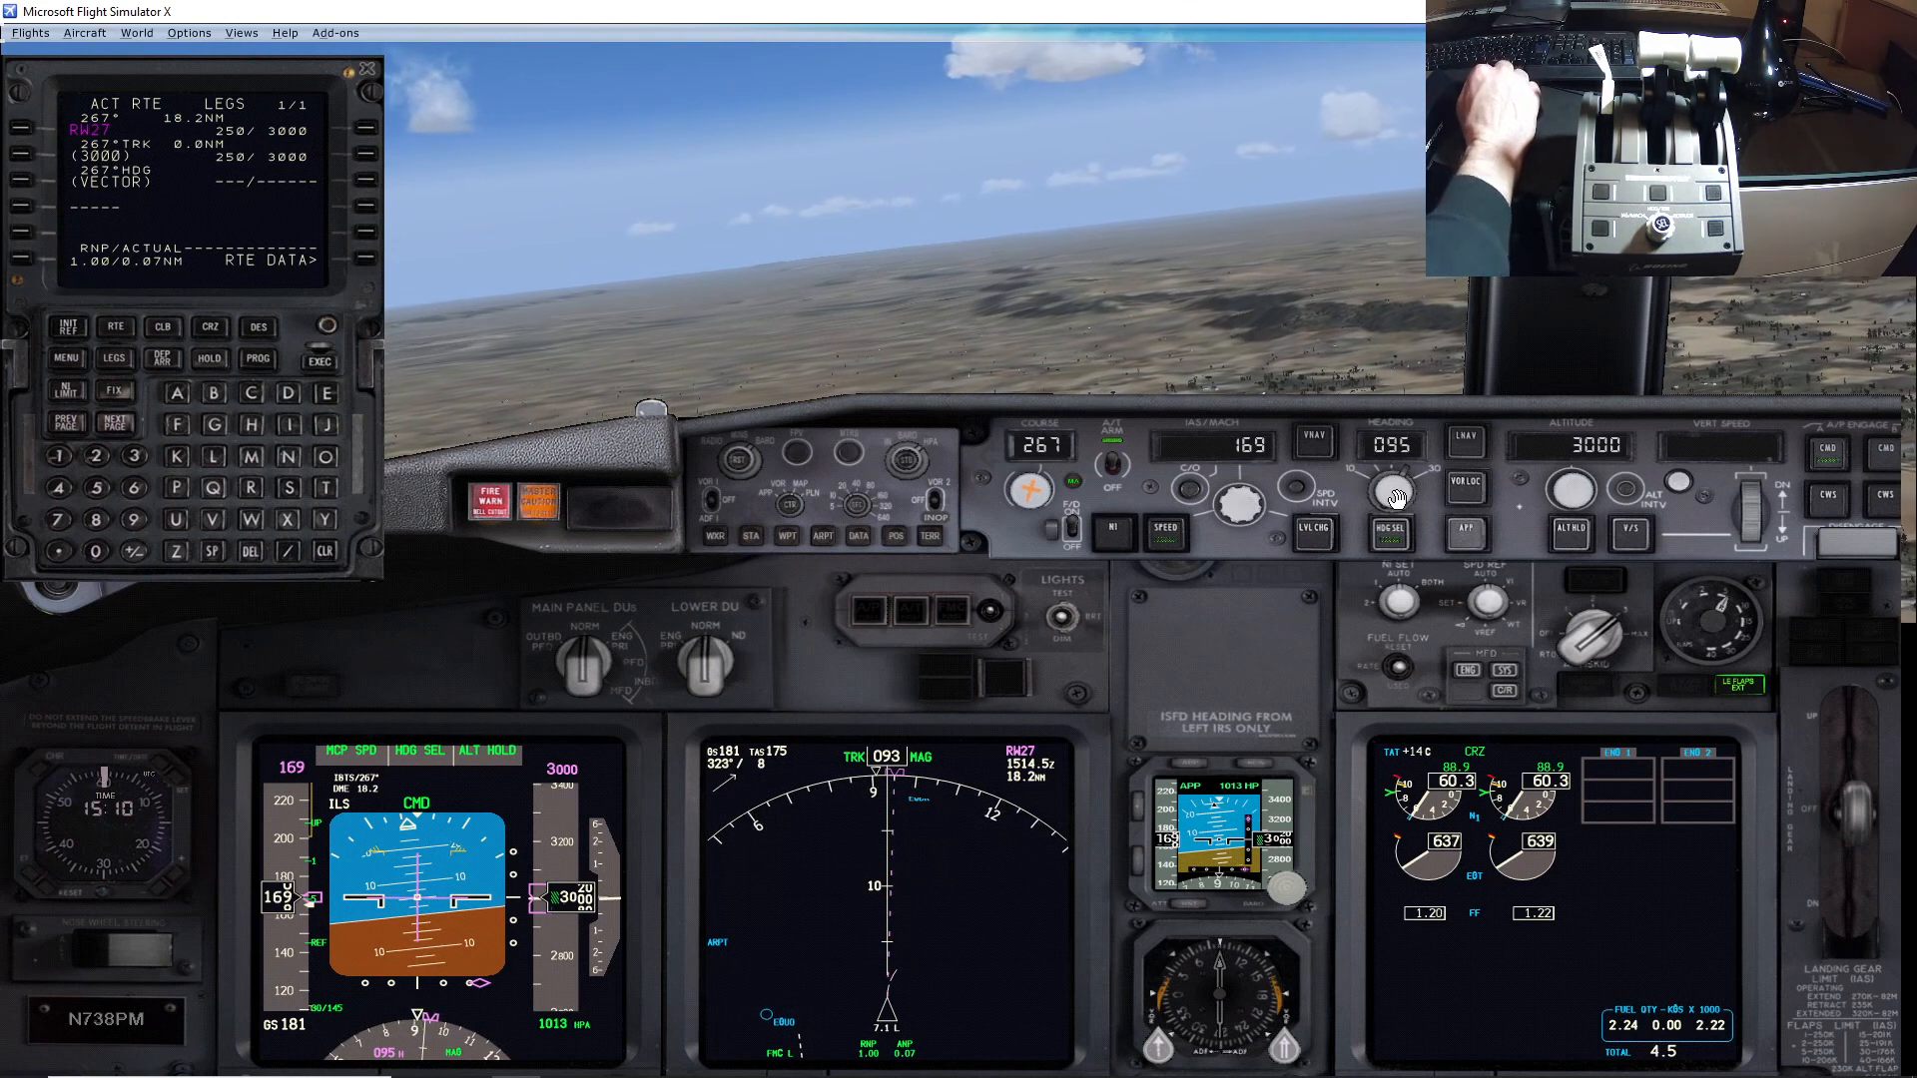
Step: Switch to SPAD.neXt and edit the TCA Yoke Boeing's X axis event with Ailerons as its action
{"action": "mouse_move", "coordinate": [1276, 1069]}
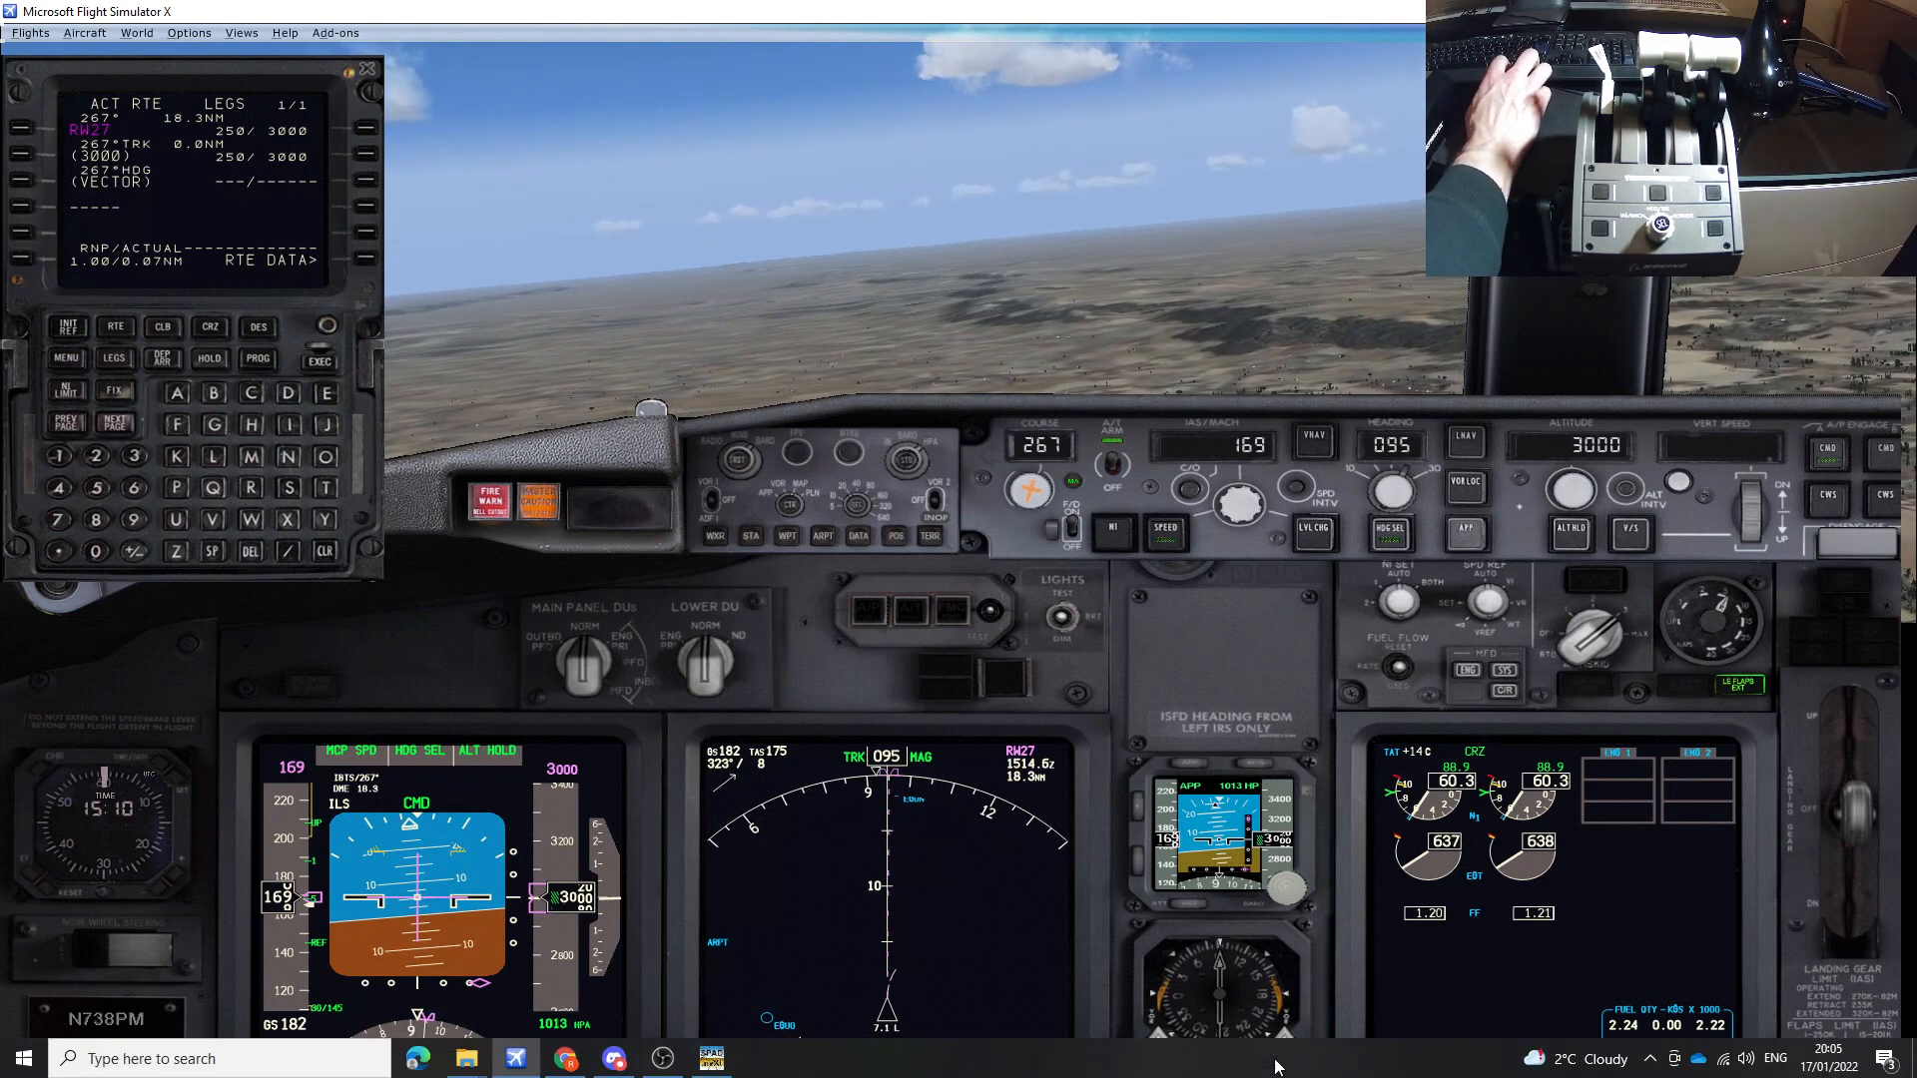
{"action": "left_click", "coordinate": [712, 1060]}
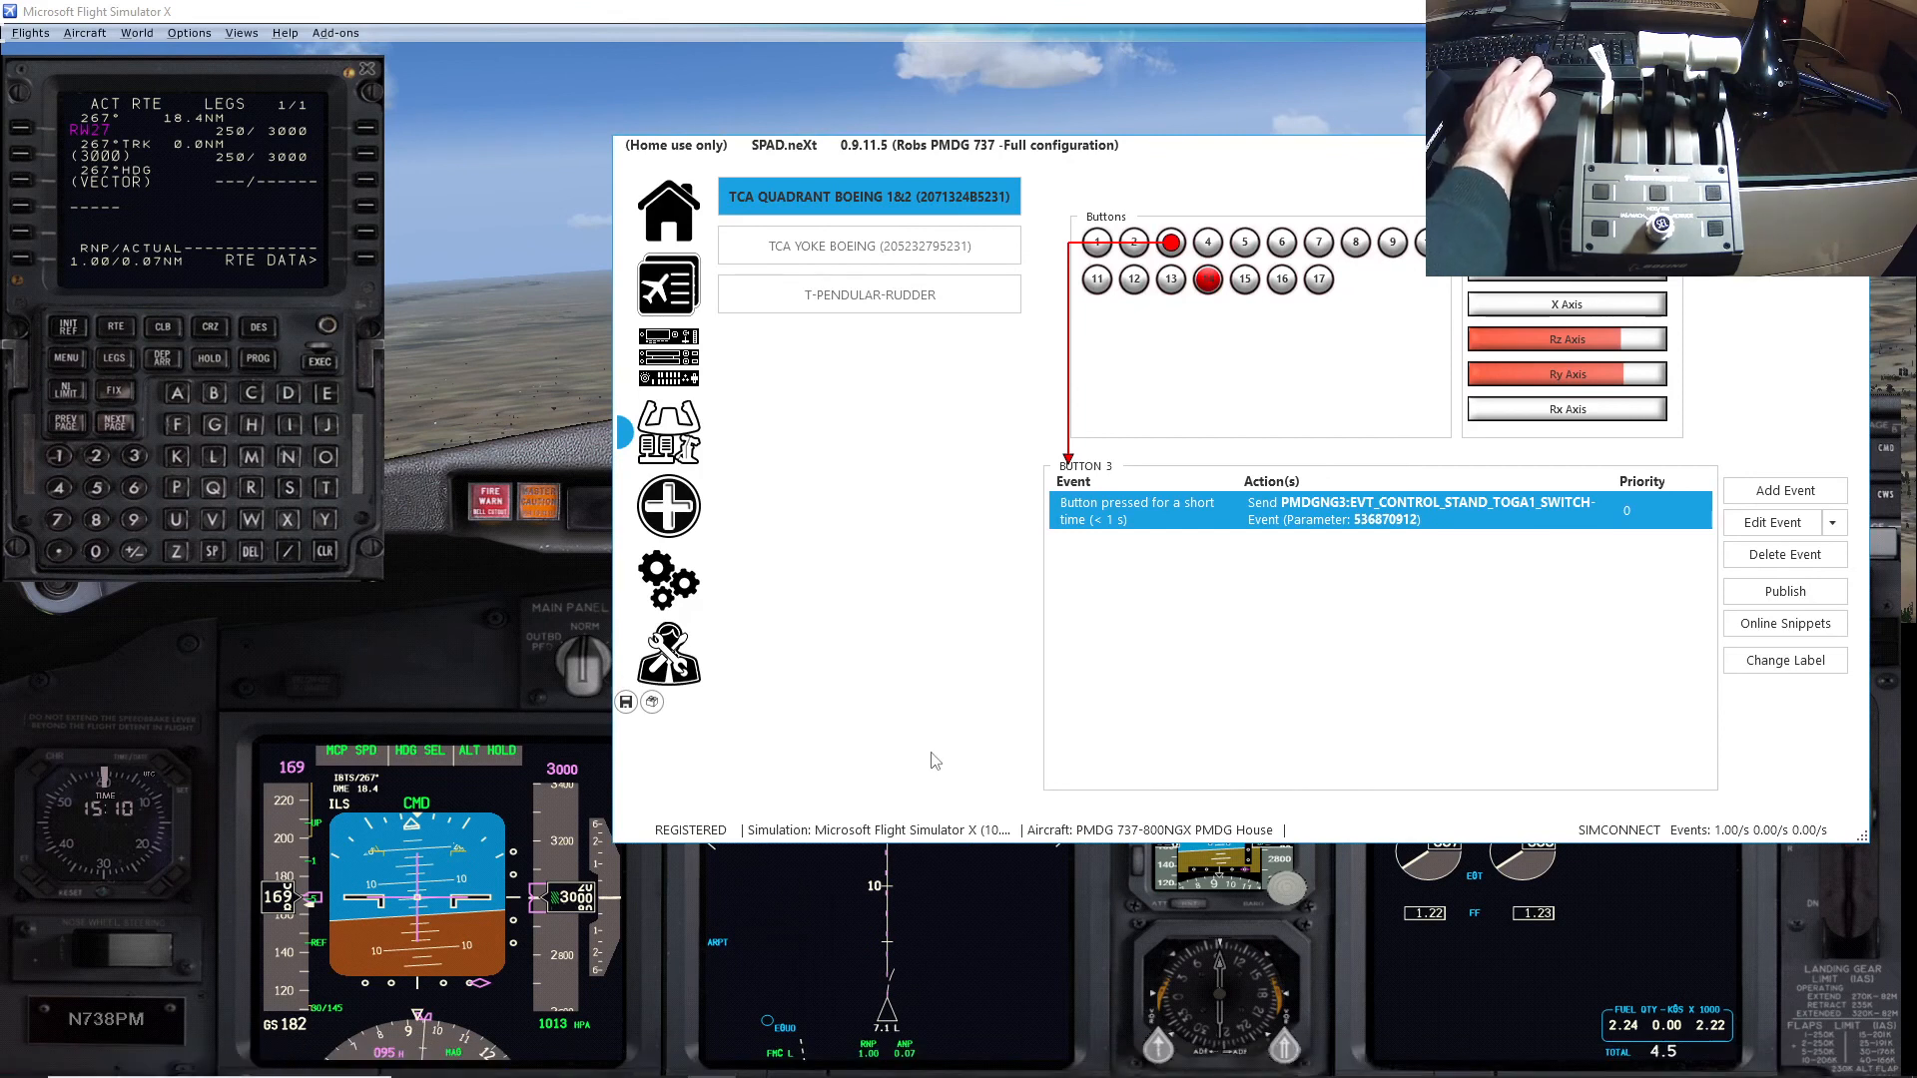
{"action": "left_click", "coordinate": [848, 244]}
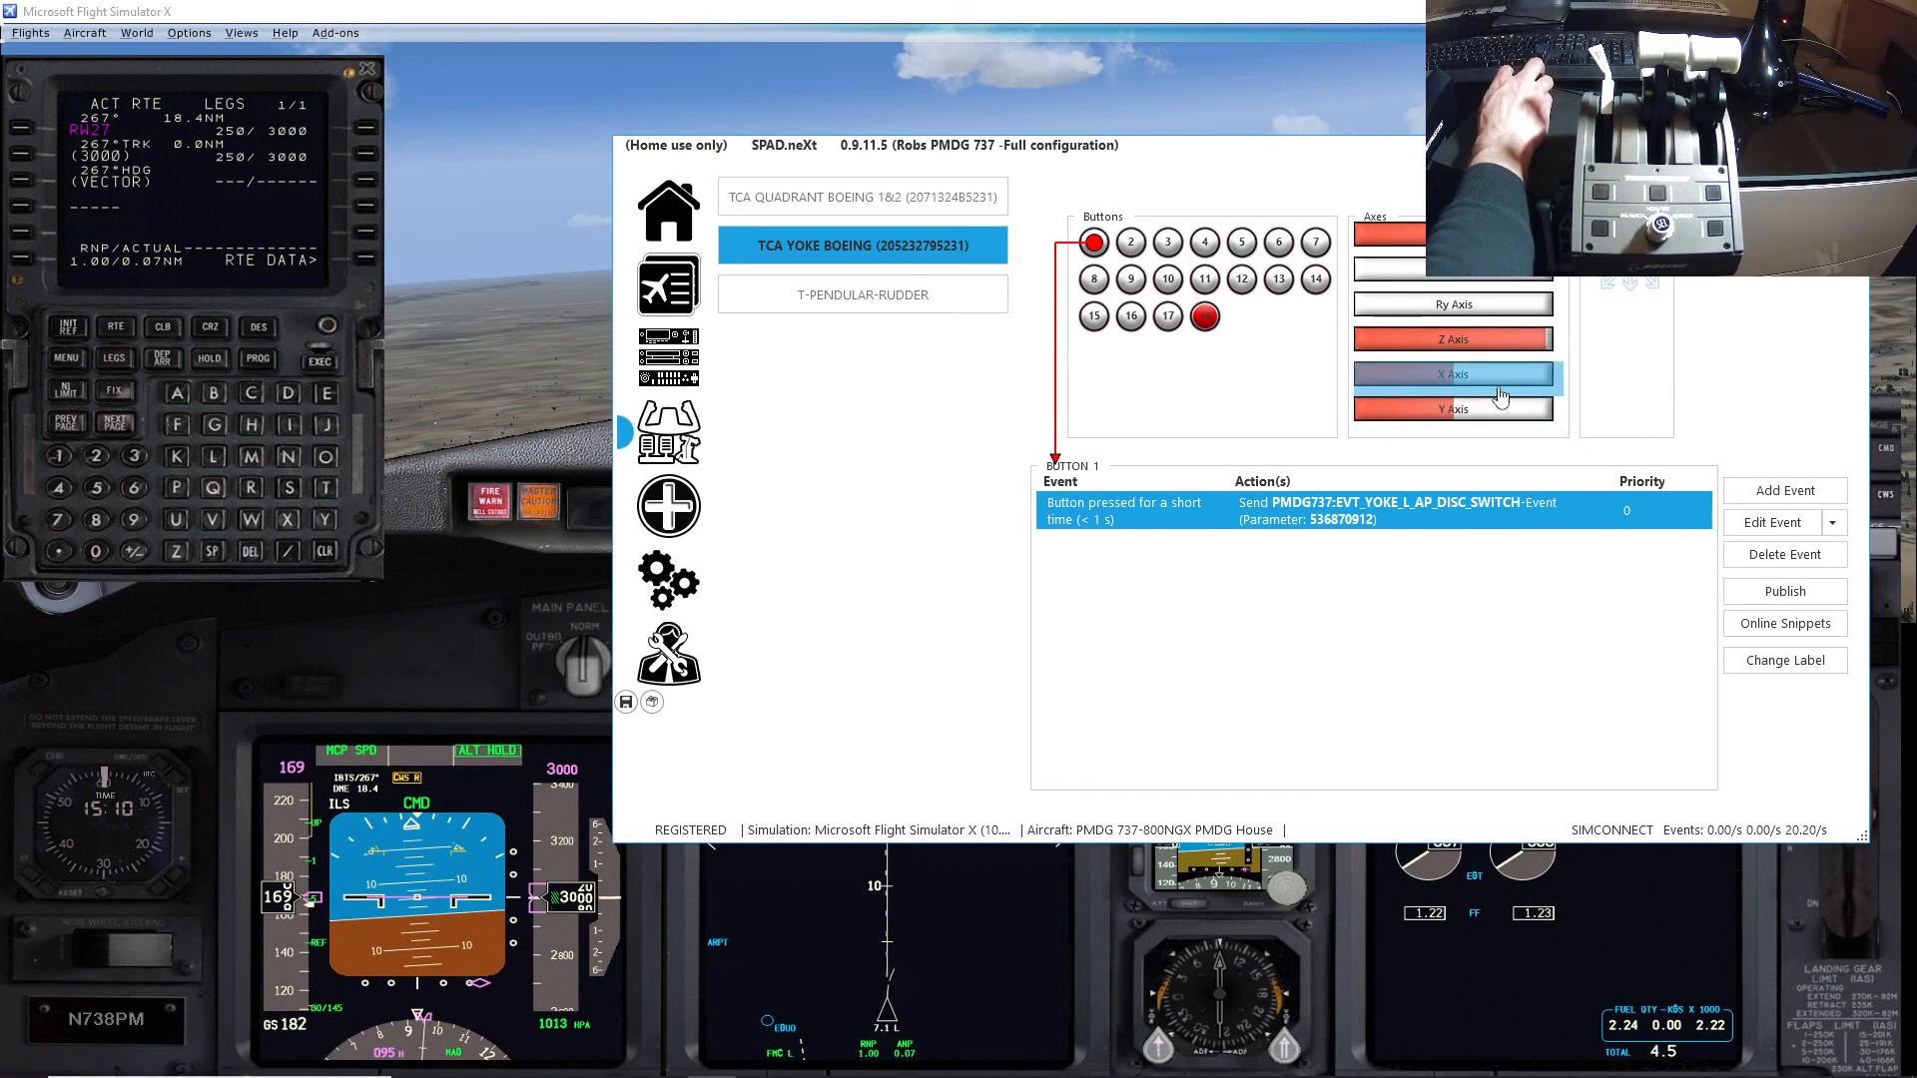
{"action": "left_click", "coordinate": [1459, 378]}
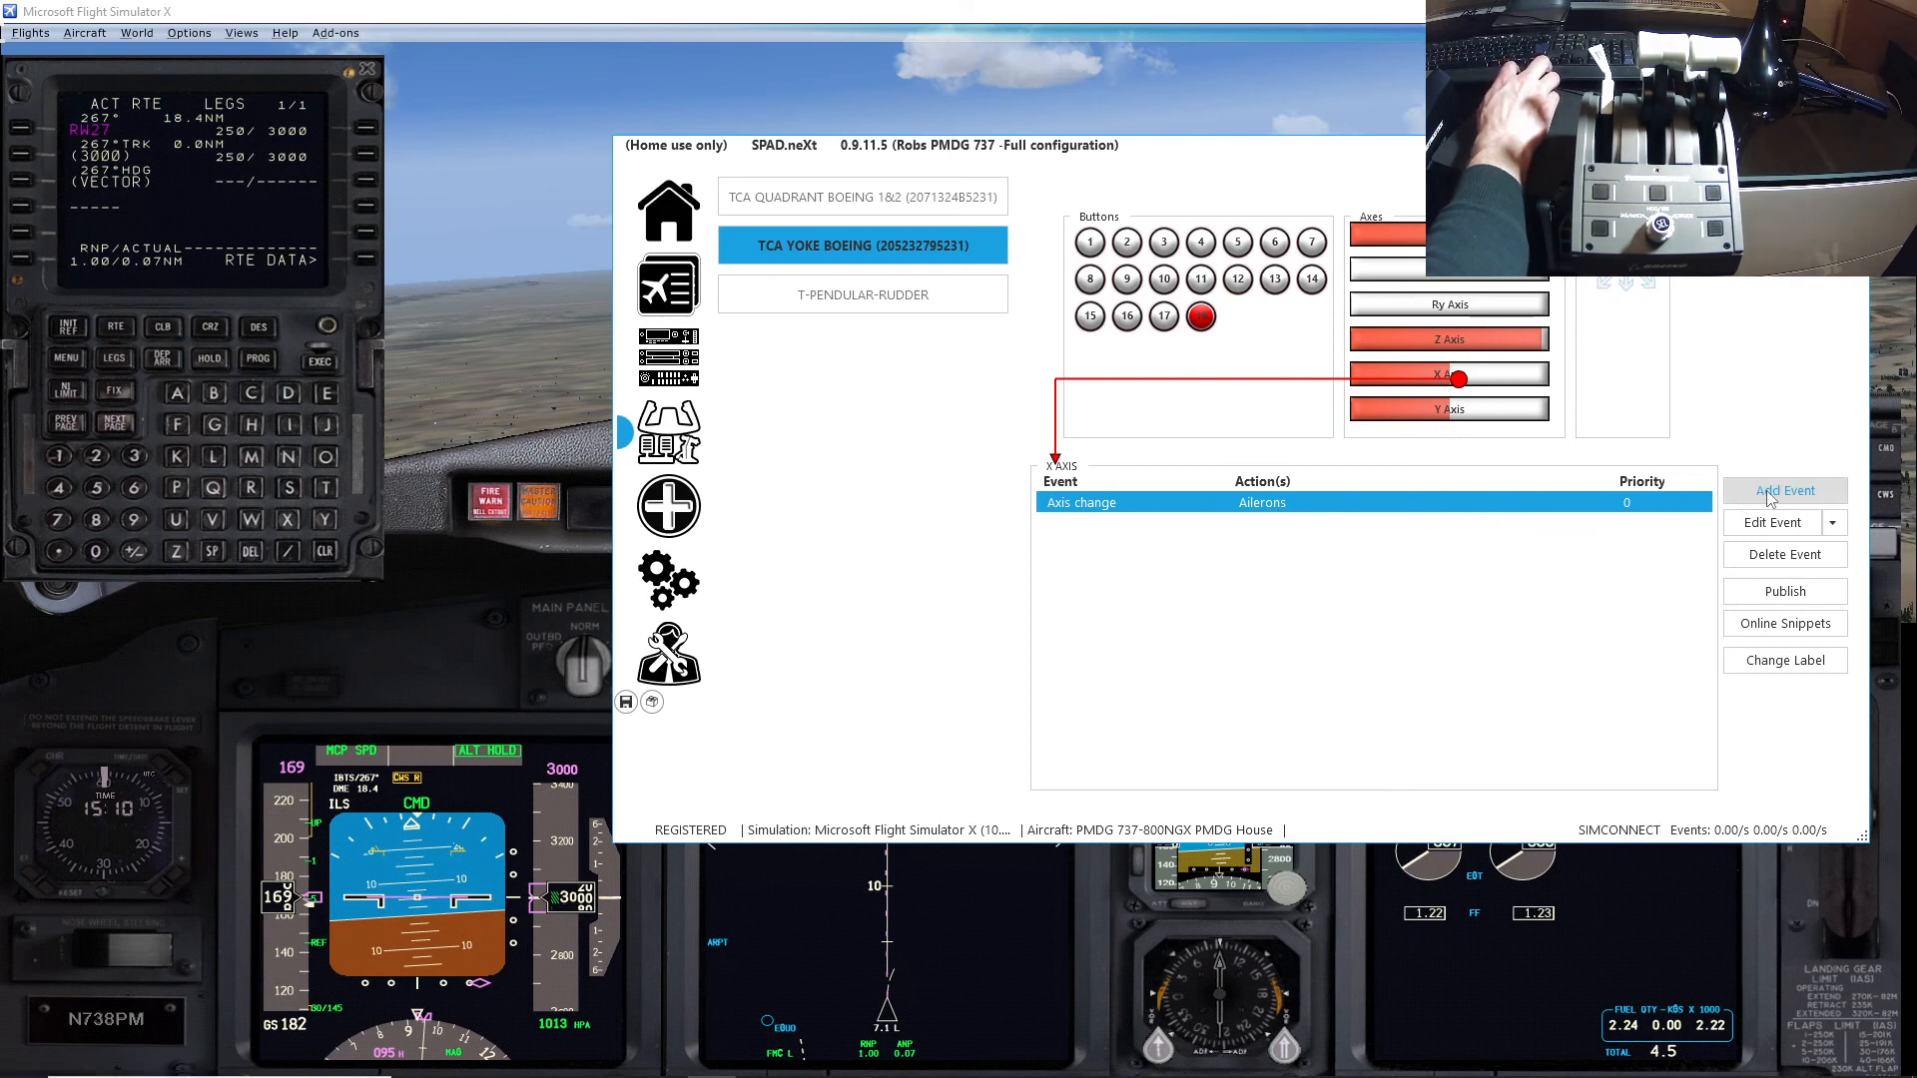
{"action": "left_click", "coordinate": [1768, 523]}
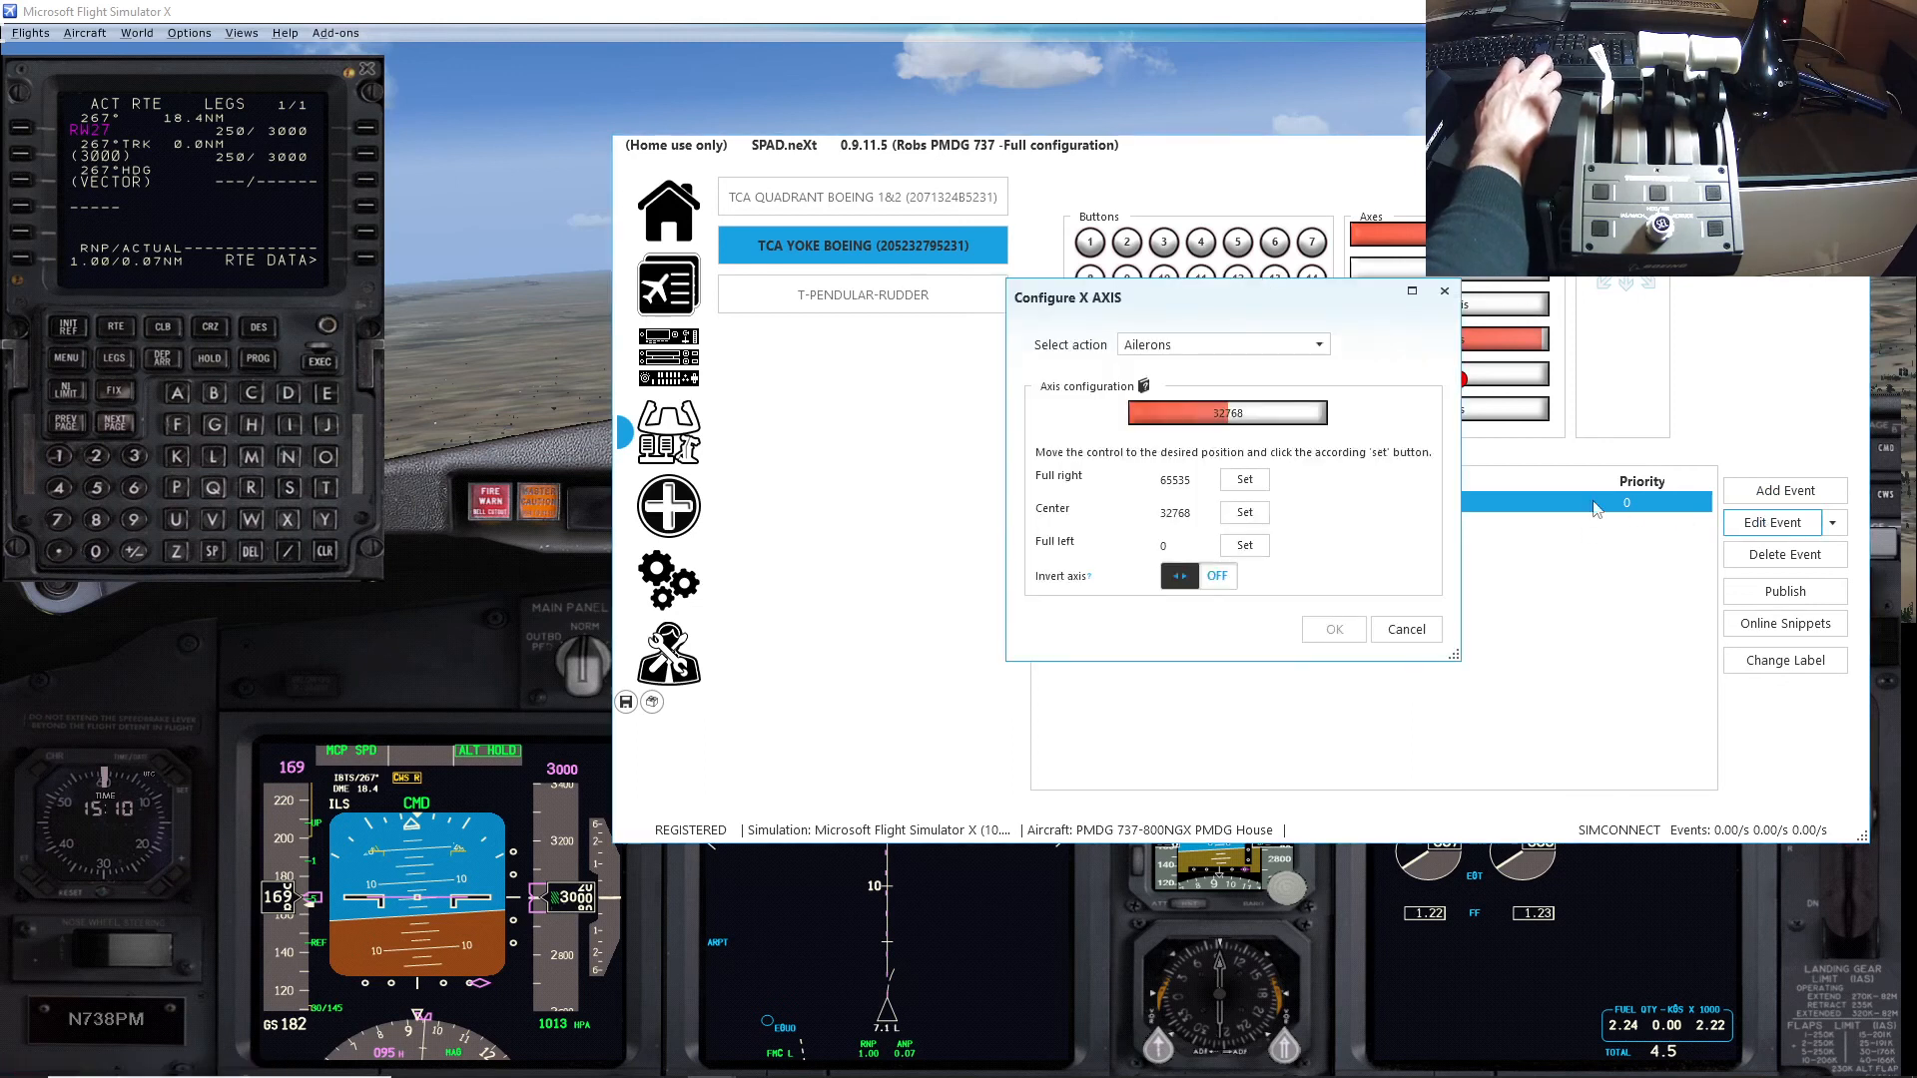
{"action": "left_click", "coordinate": [1203, 346]}
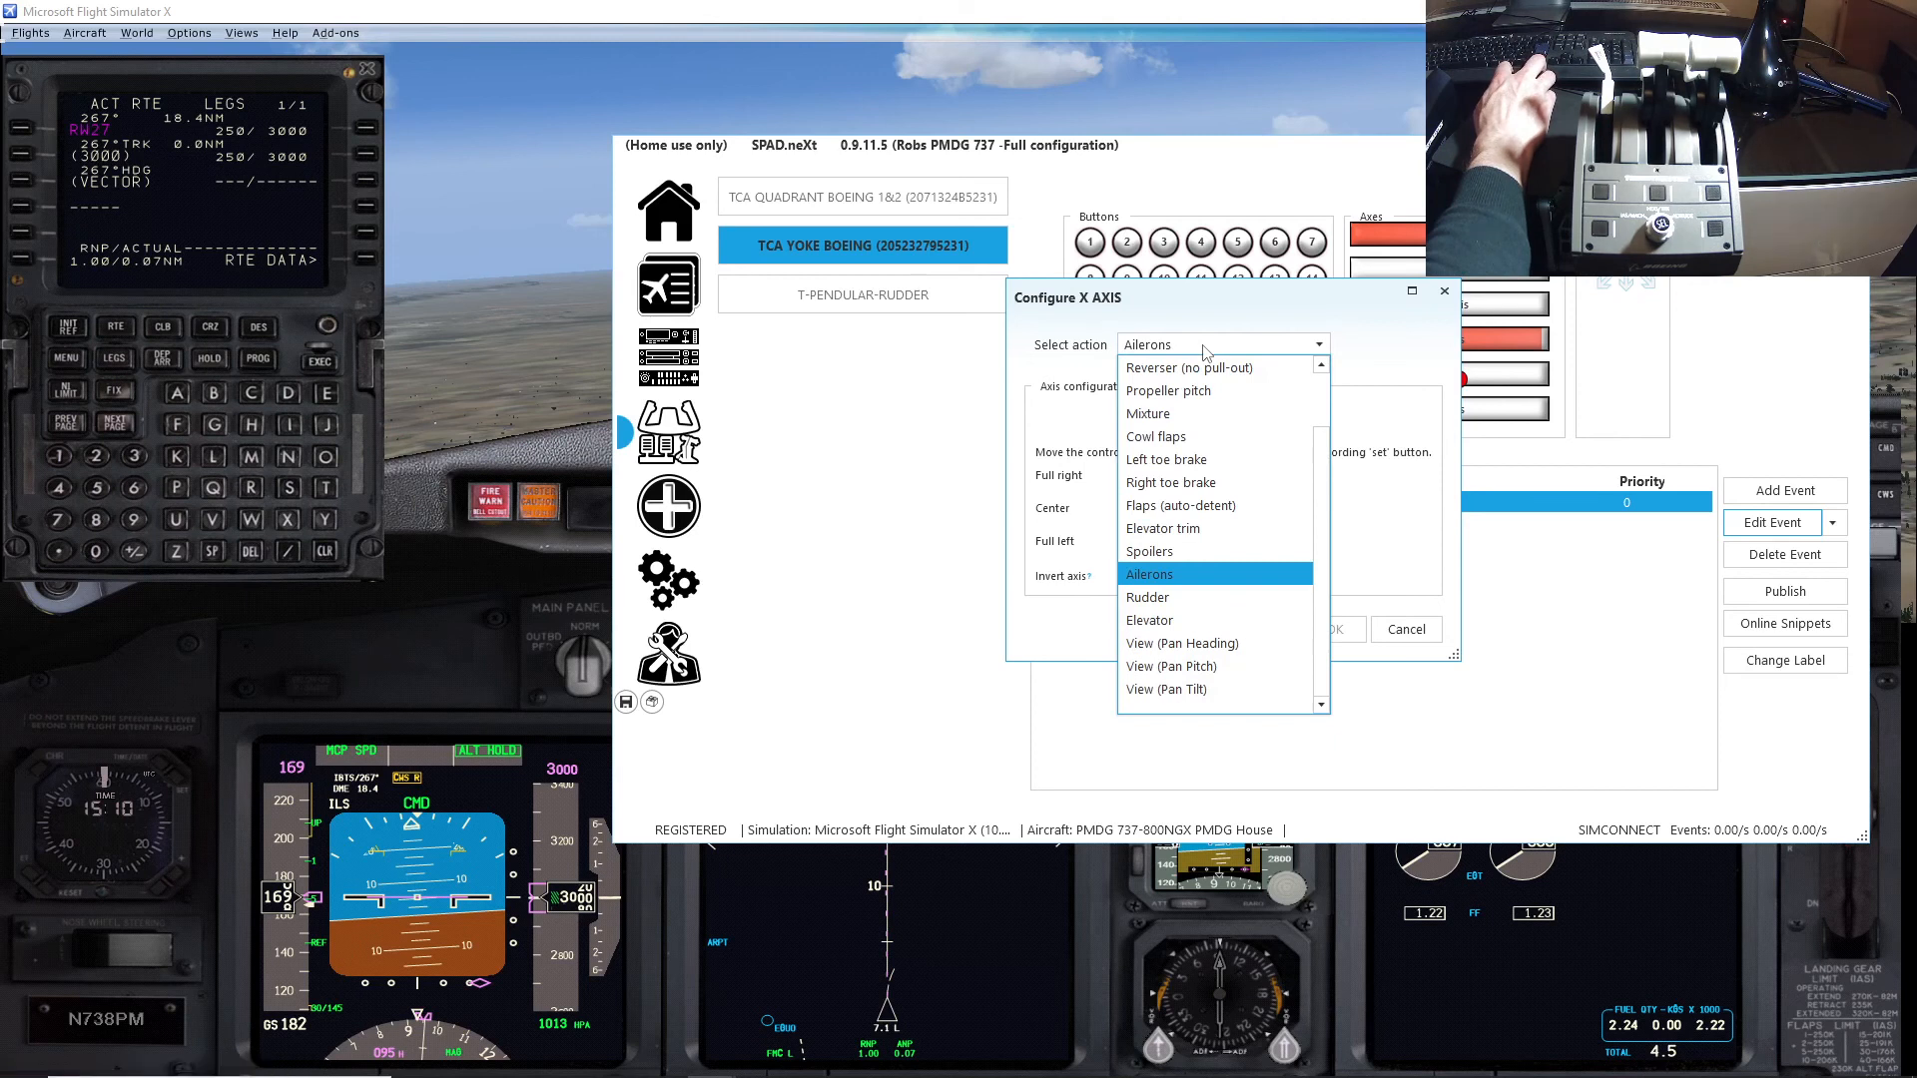
{"action": "left_click", "coordinate": [1210, 577]}
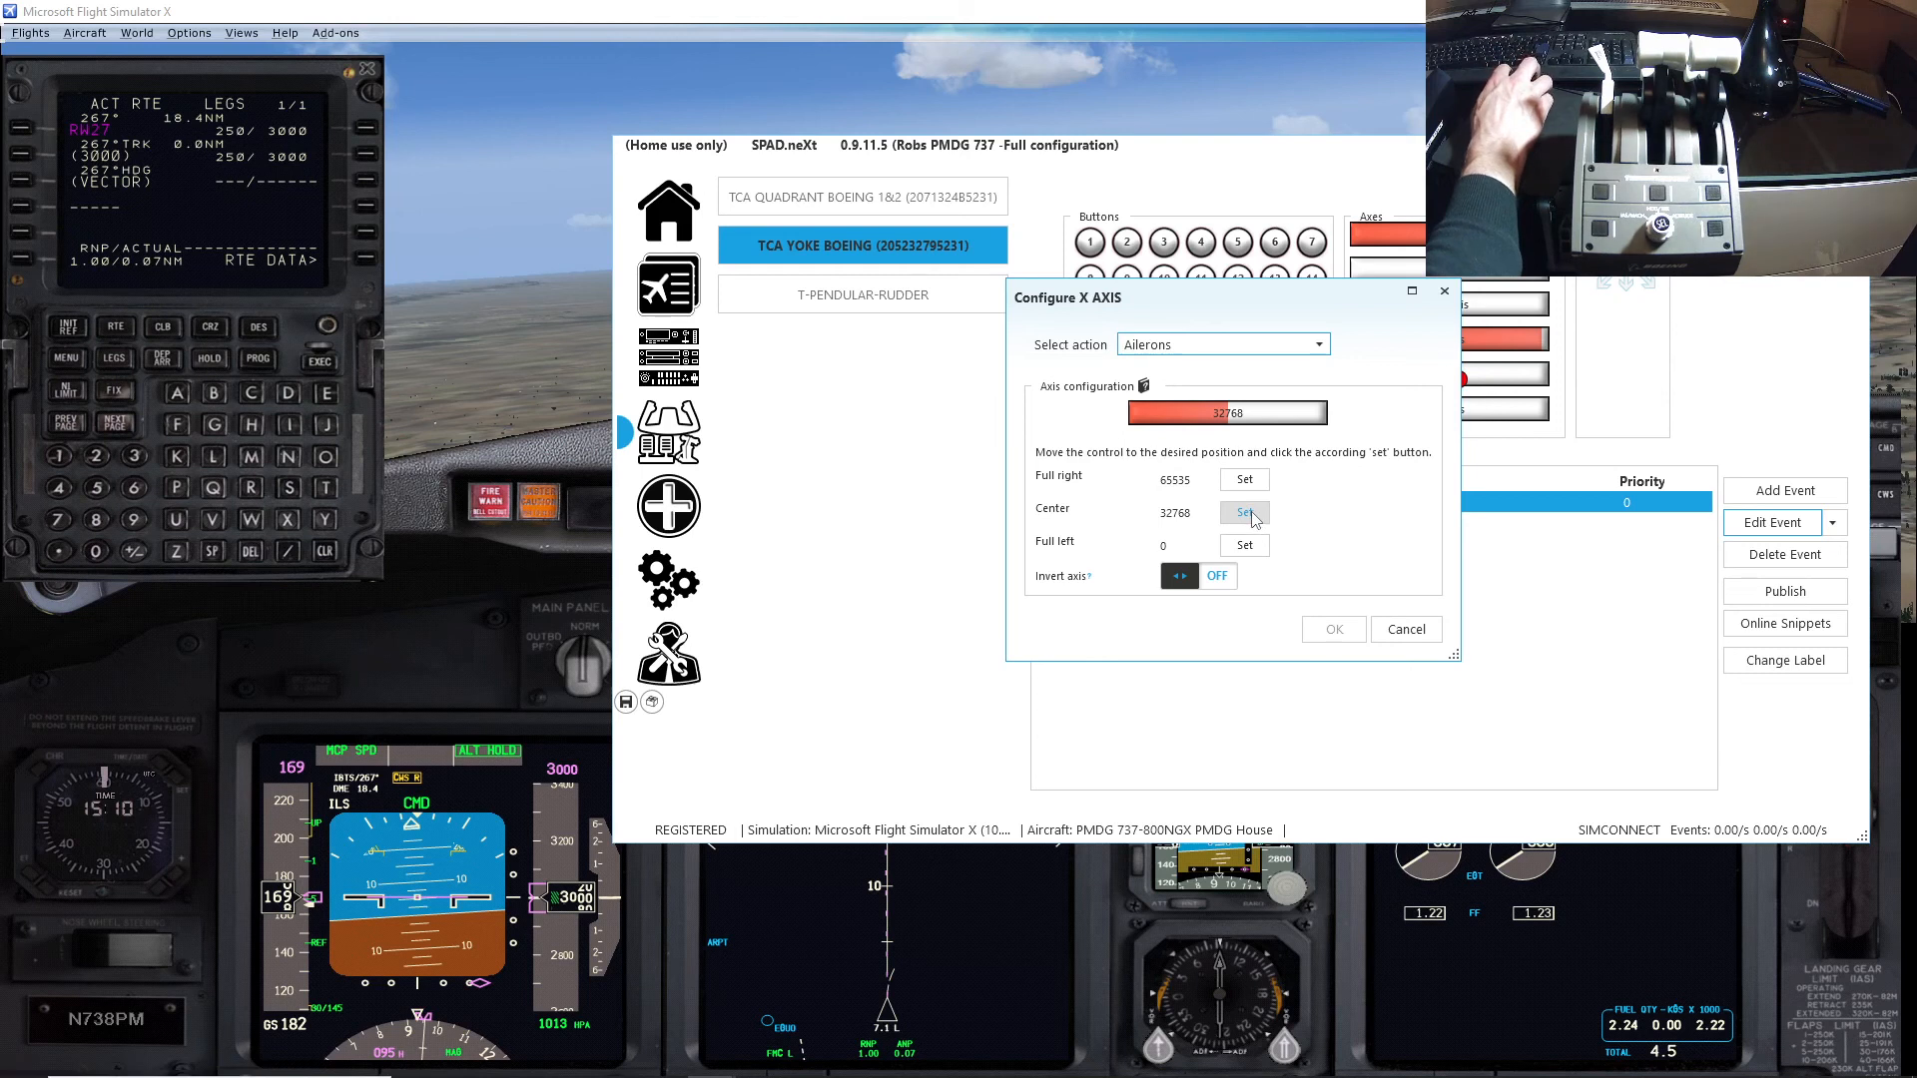
Step: Calibrate the yoke's X axis with center 32768, full left 0 and full right 65535, and accept the configuration
{"action": "left_click", "coordinate": [1253, 514]}
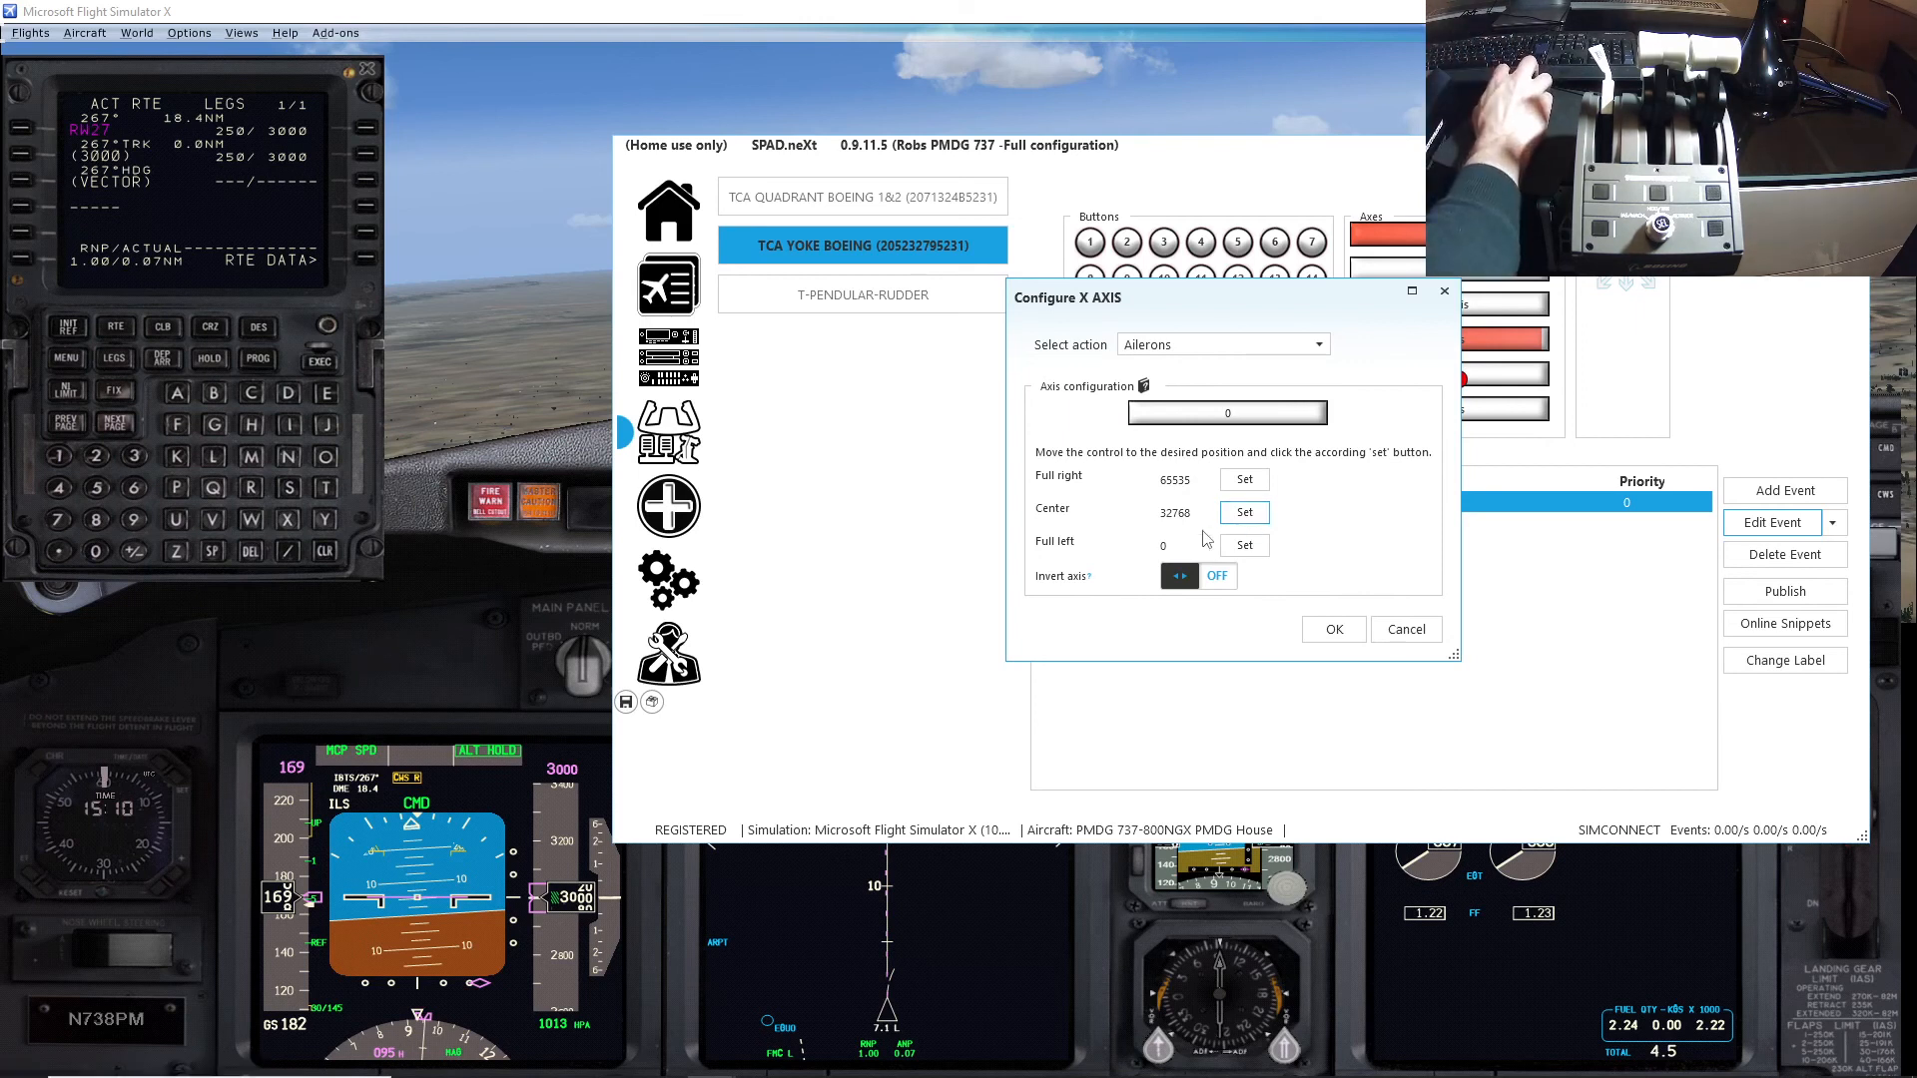
{"action": "left_click", "coordinate": [1244, 546]}
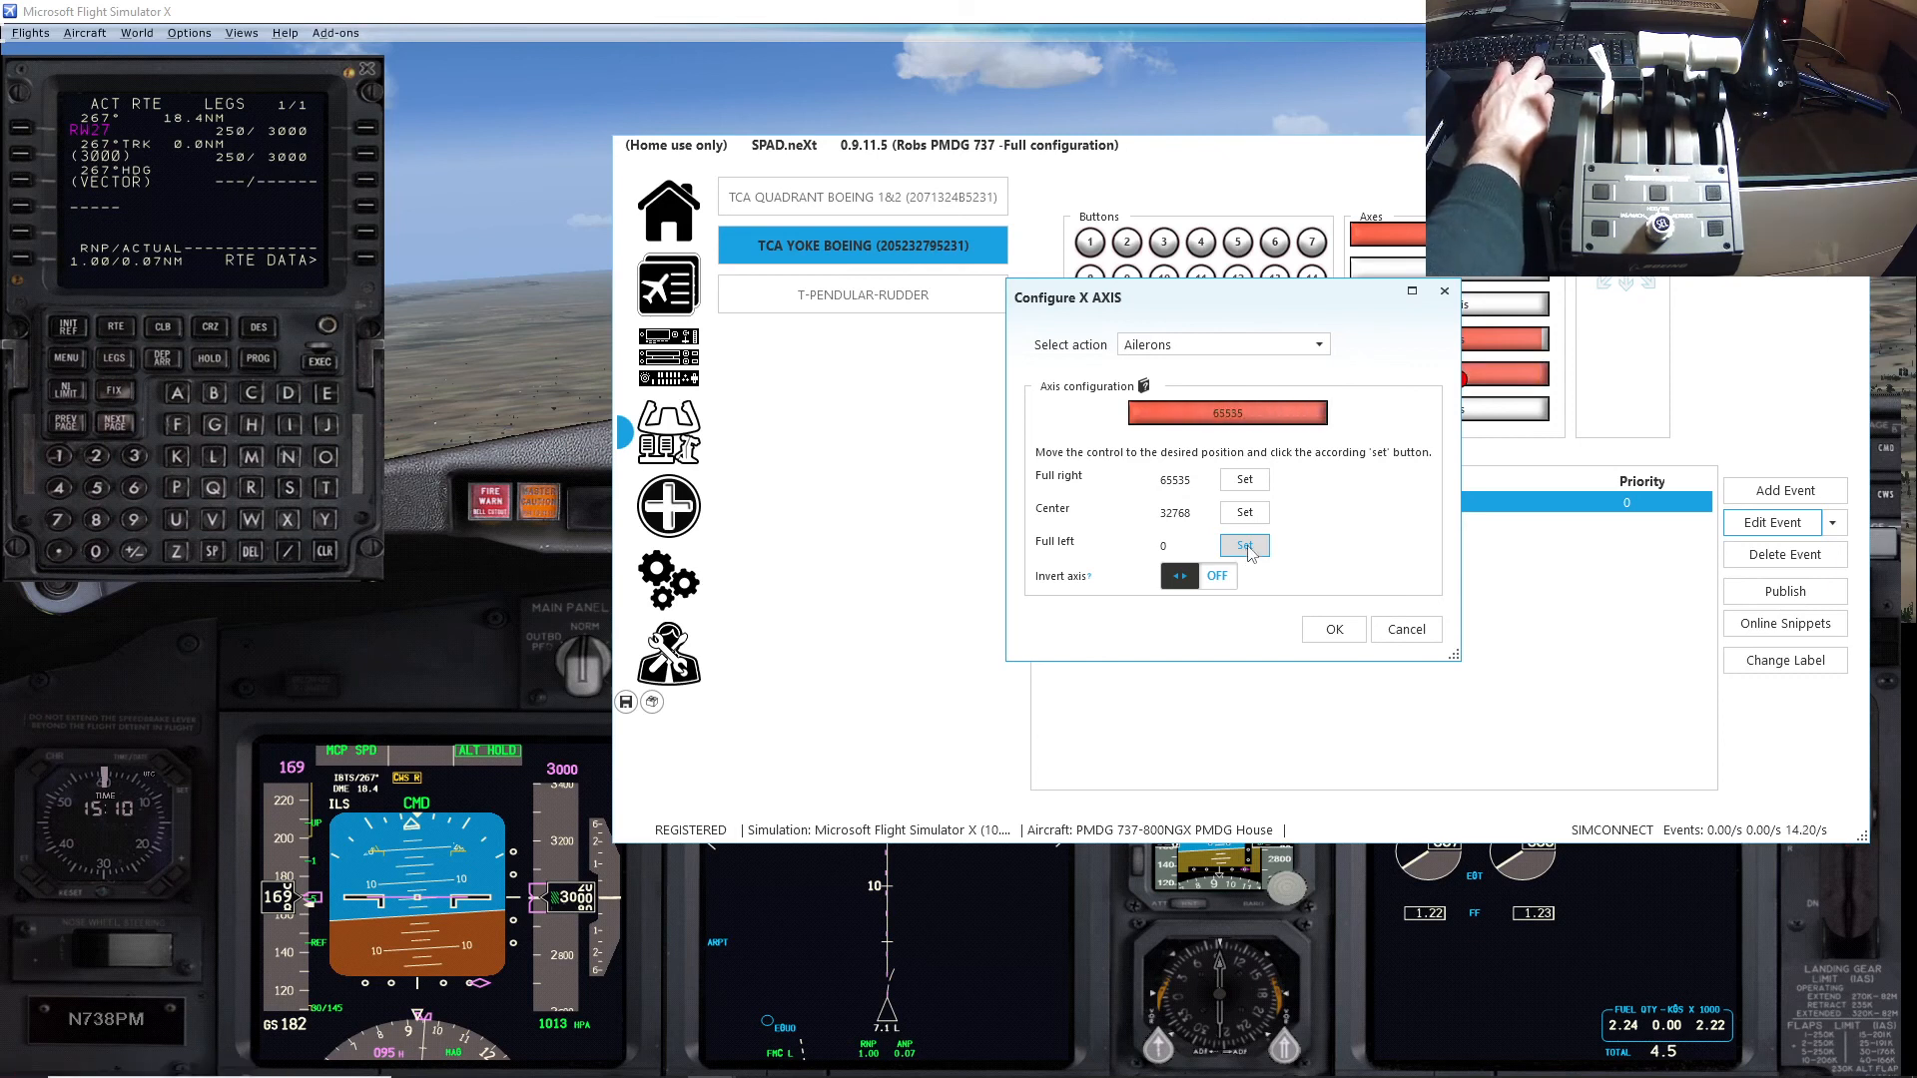
{"action": "left_click", "coordinate": [1248, 482]}
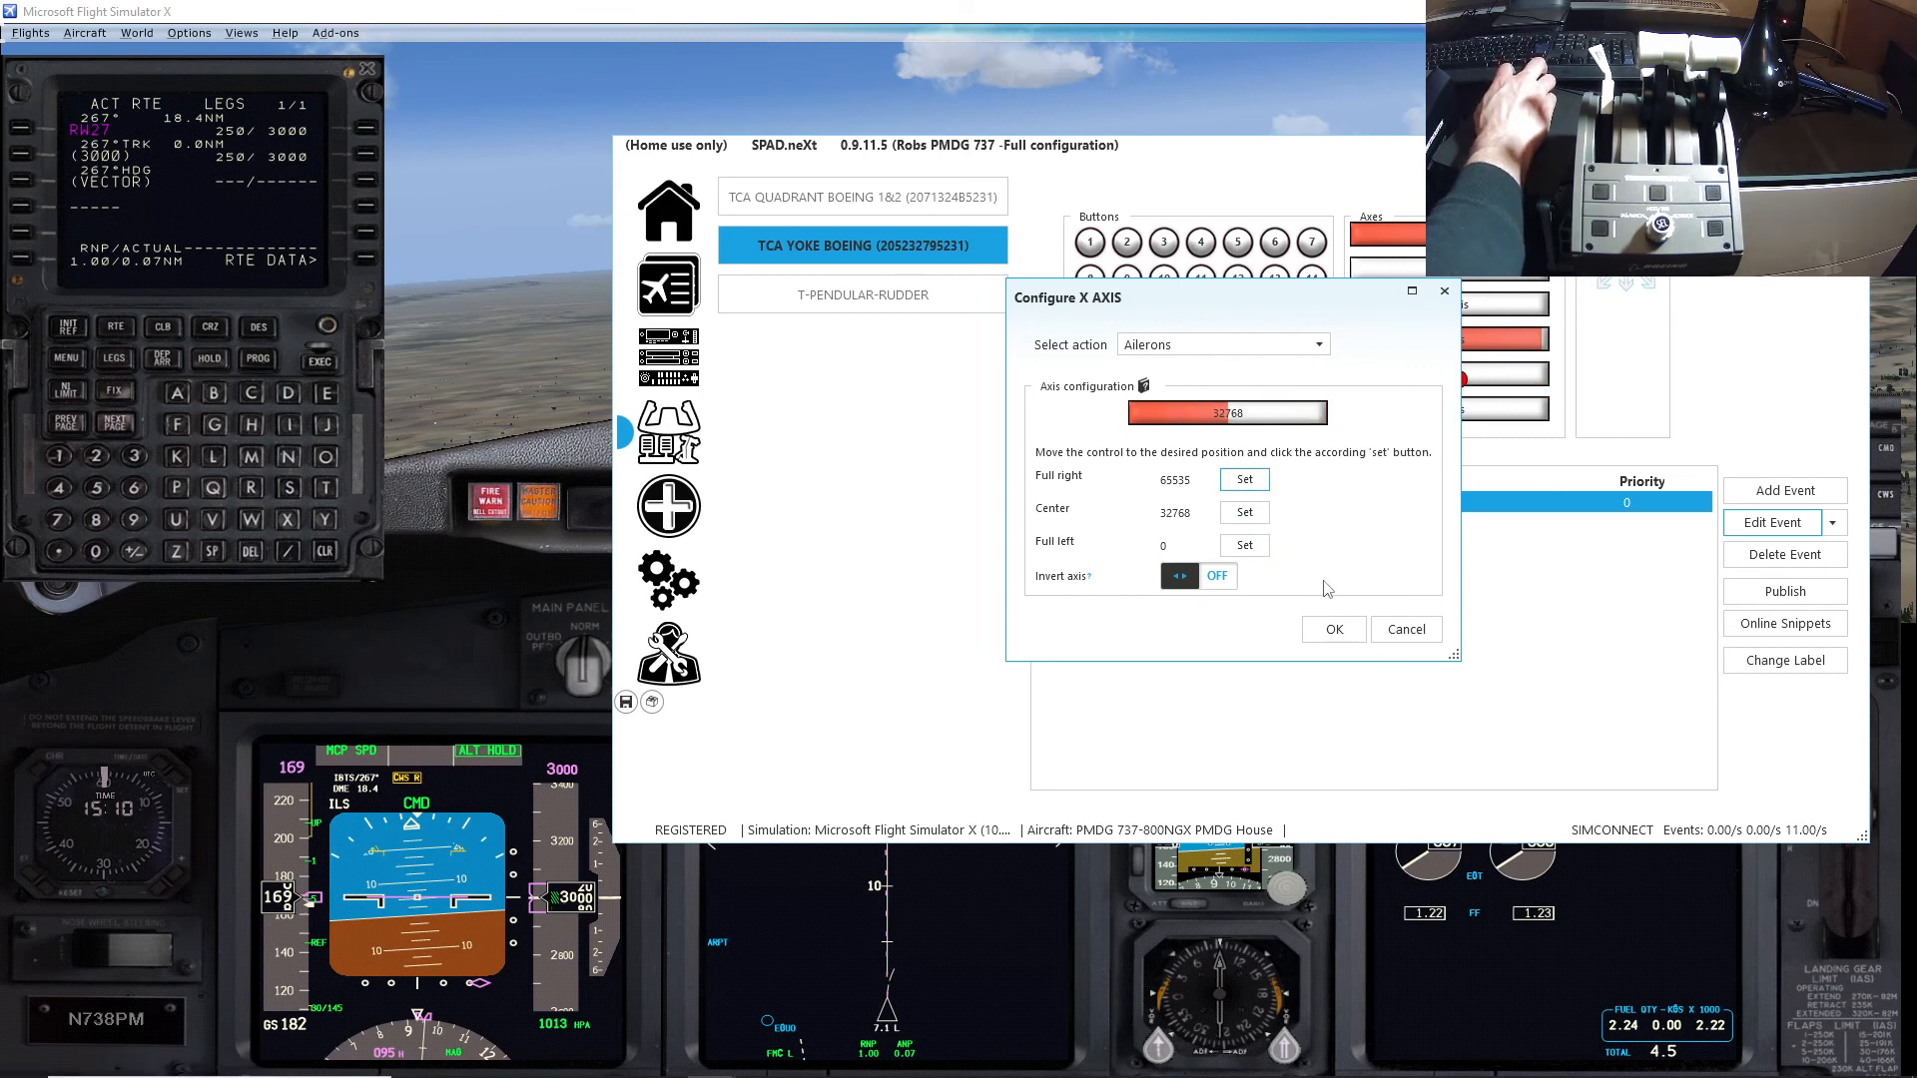
{"action": "left_click", "coordinate": [1336, 631]}
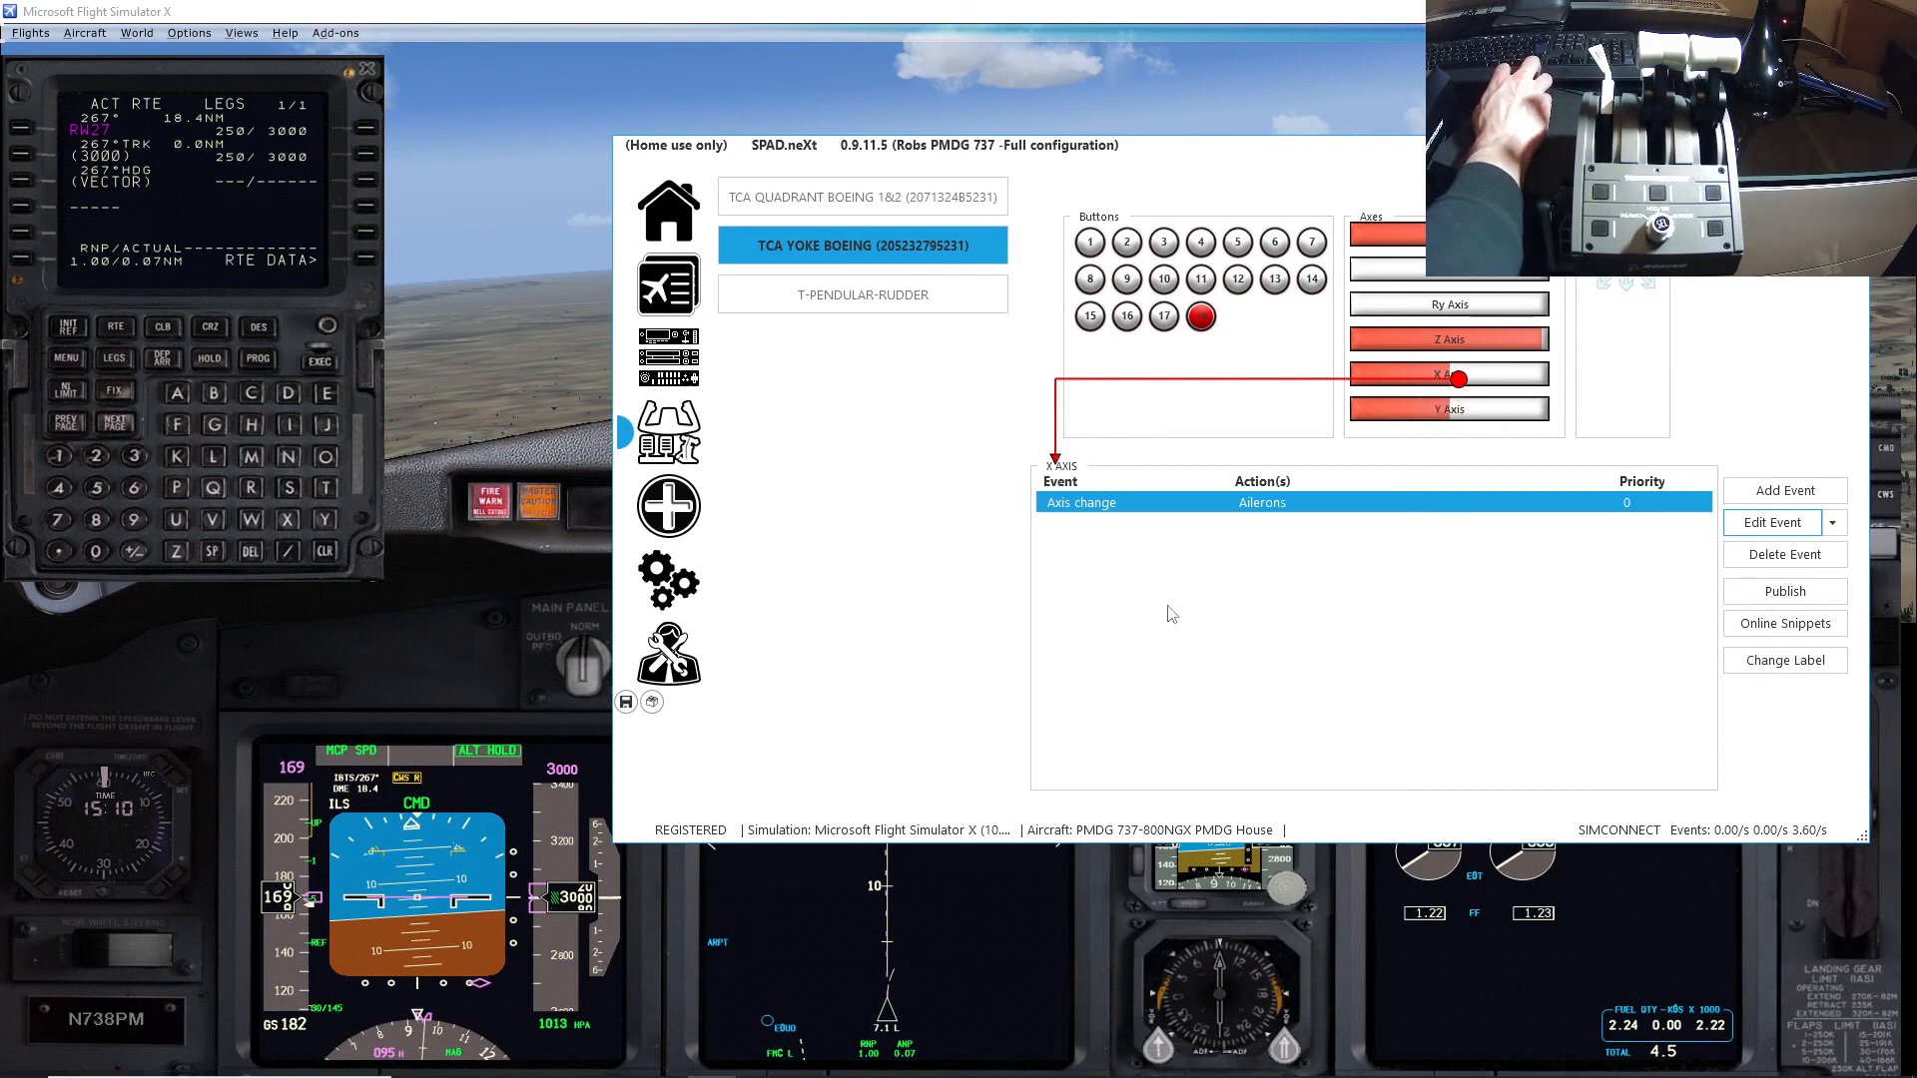
Step: Review the yoke's Y axis assignment, and bring up the TCA Quadrant Boeing 1&2 device with the autopilot panel temporarily uncovered
{"action": "left_click", "coordinate": [1463, 412]}
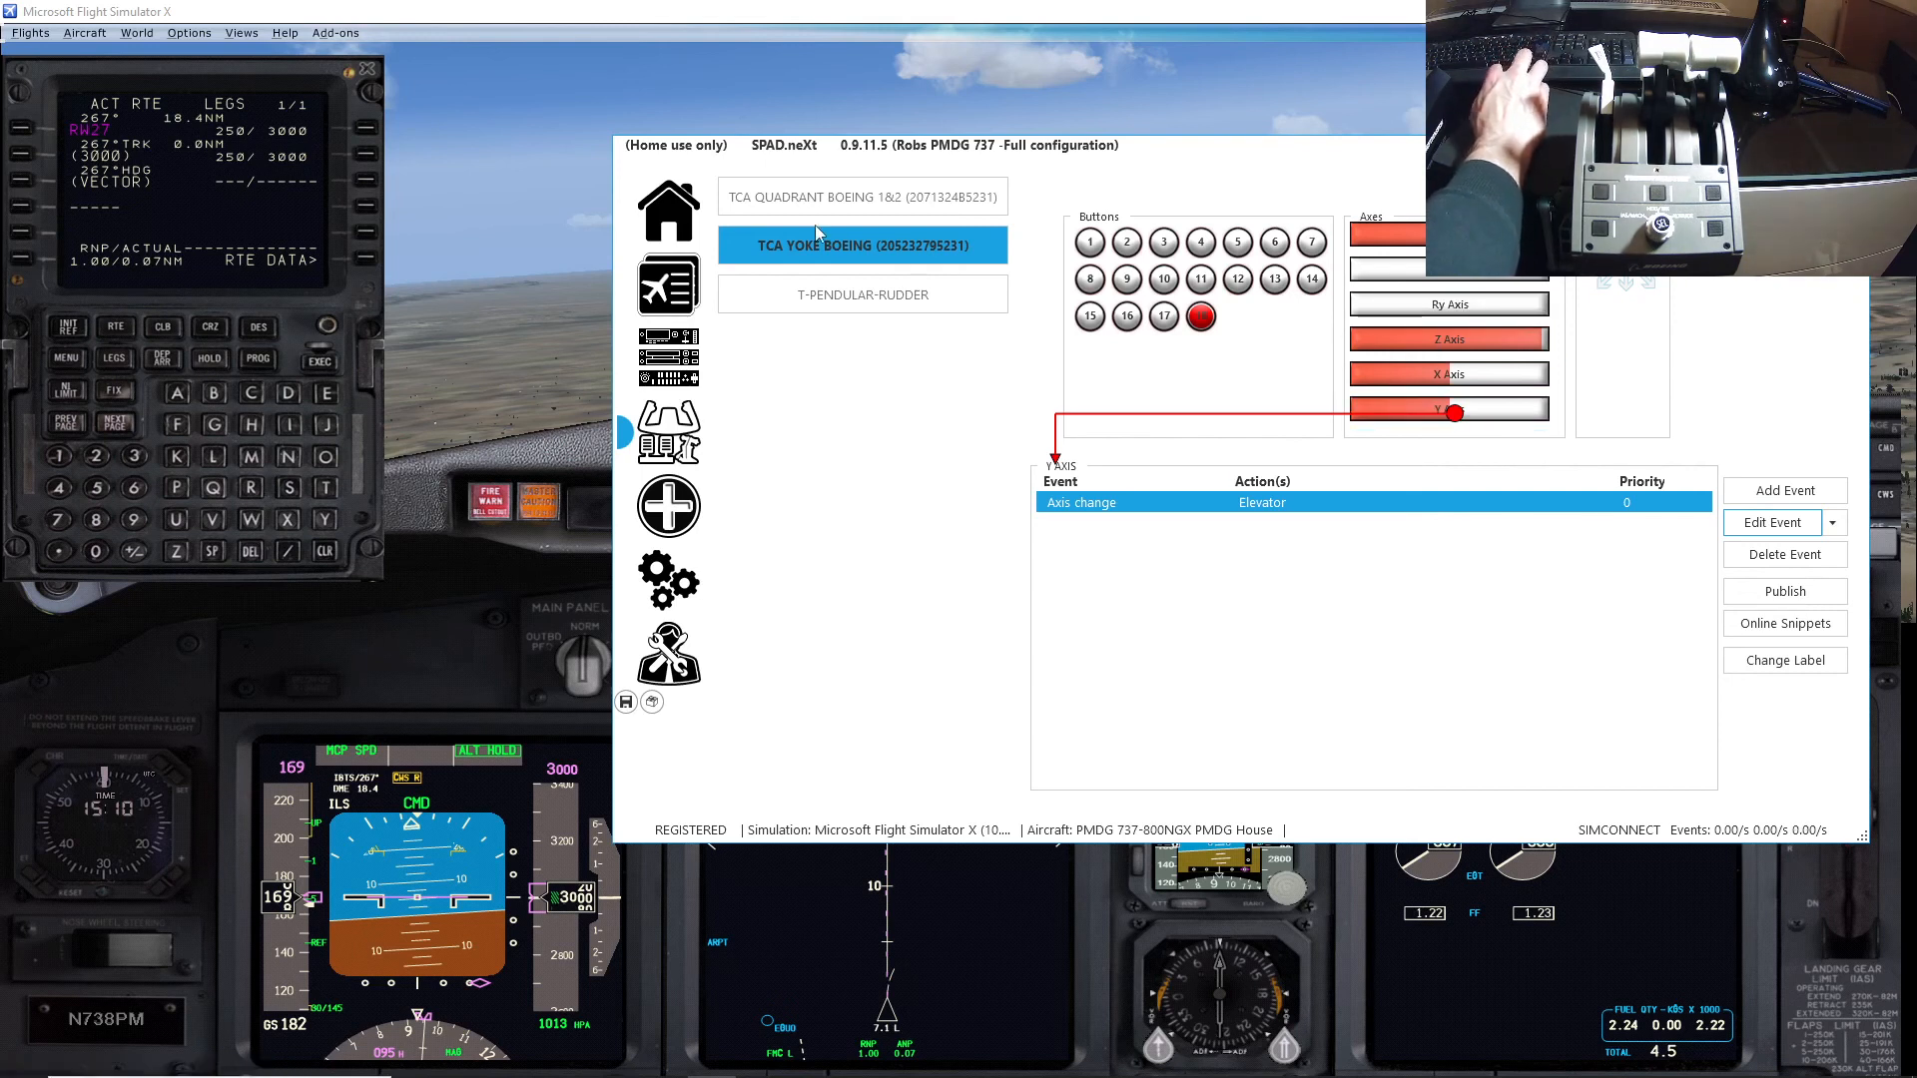
{"action": "left_click", "coordinate": [809, 192]}
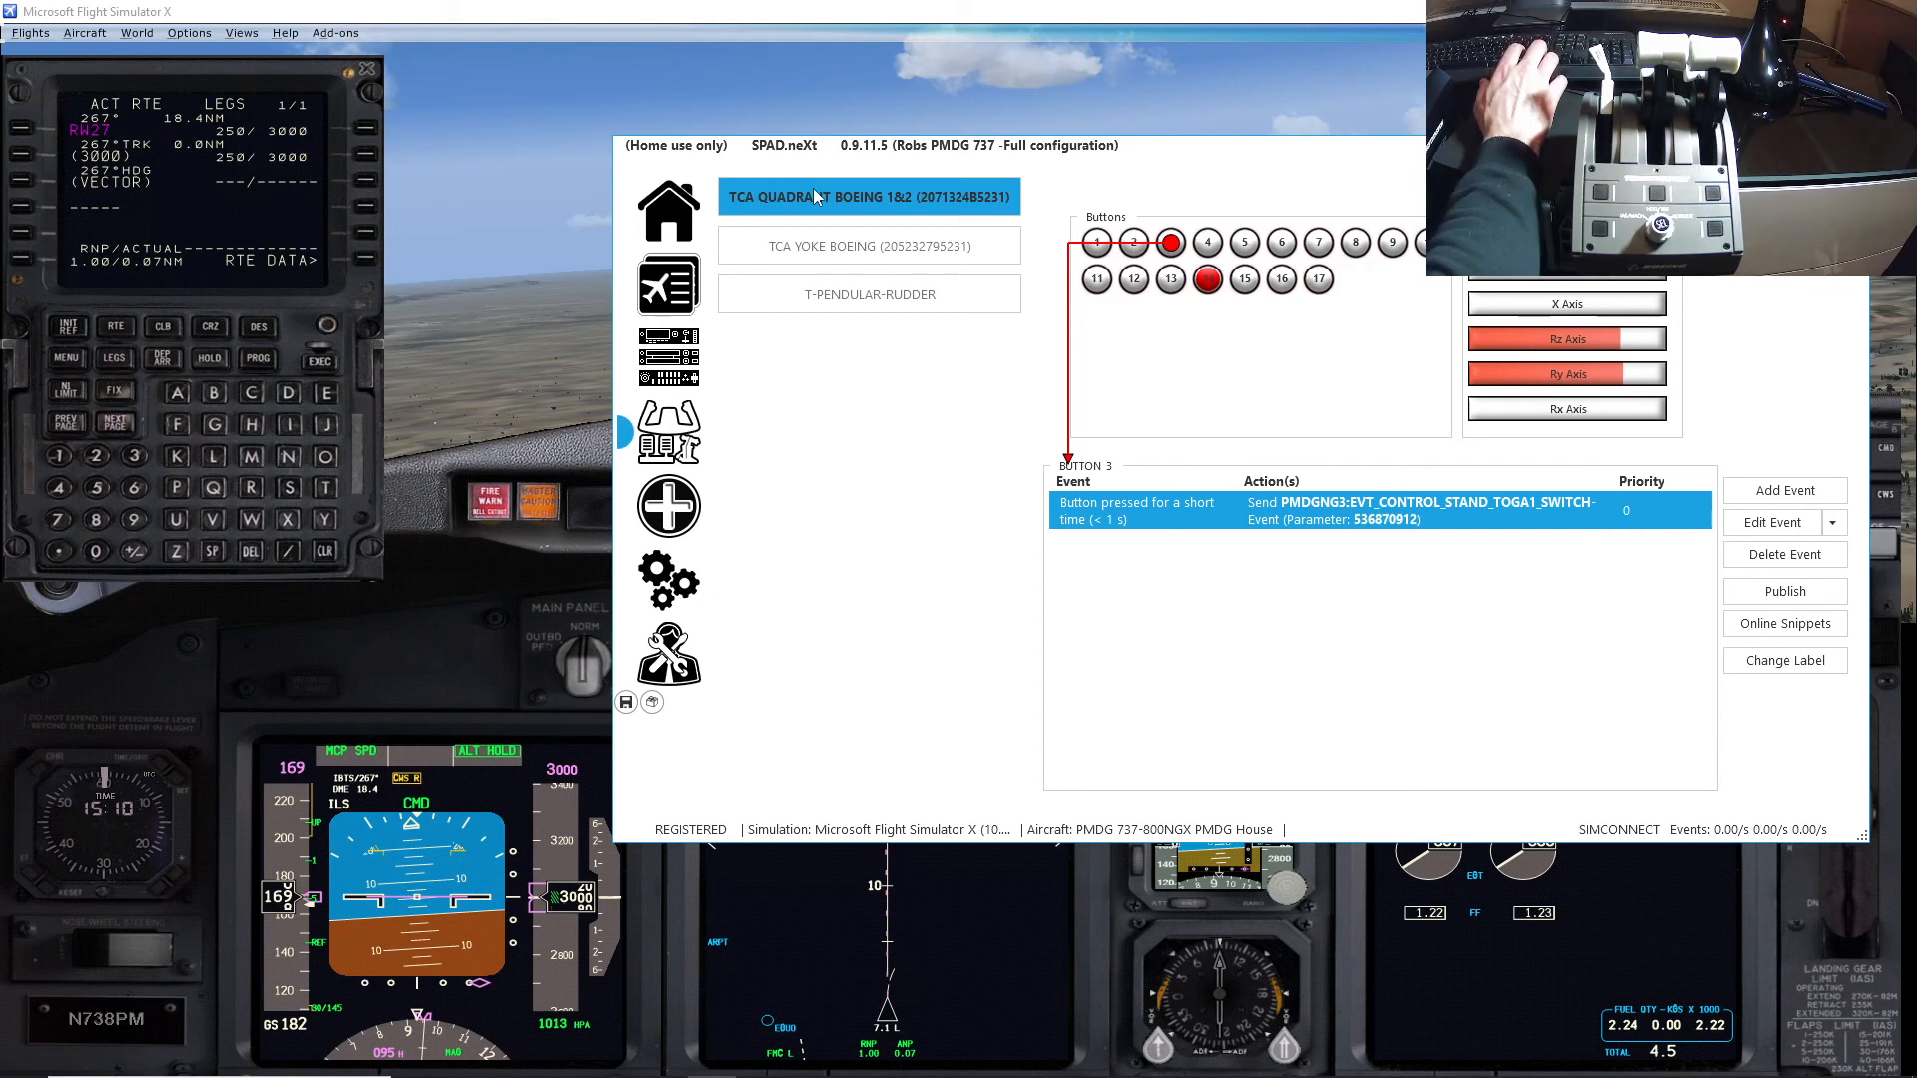
{"action": "left_click_drag", "start_coordinate": [1148, 160], "coordinate": [998, 670]}
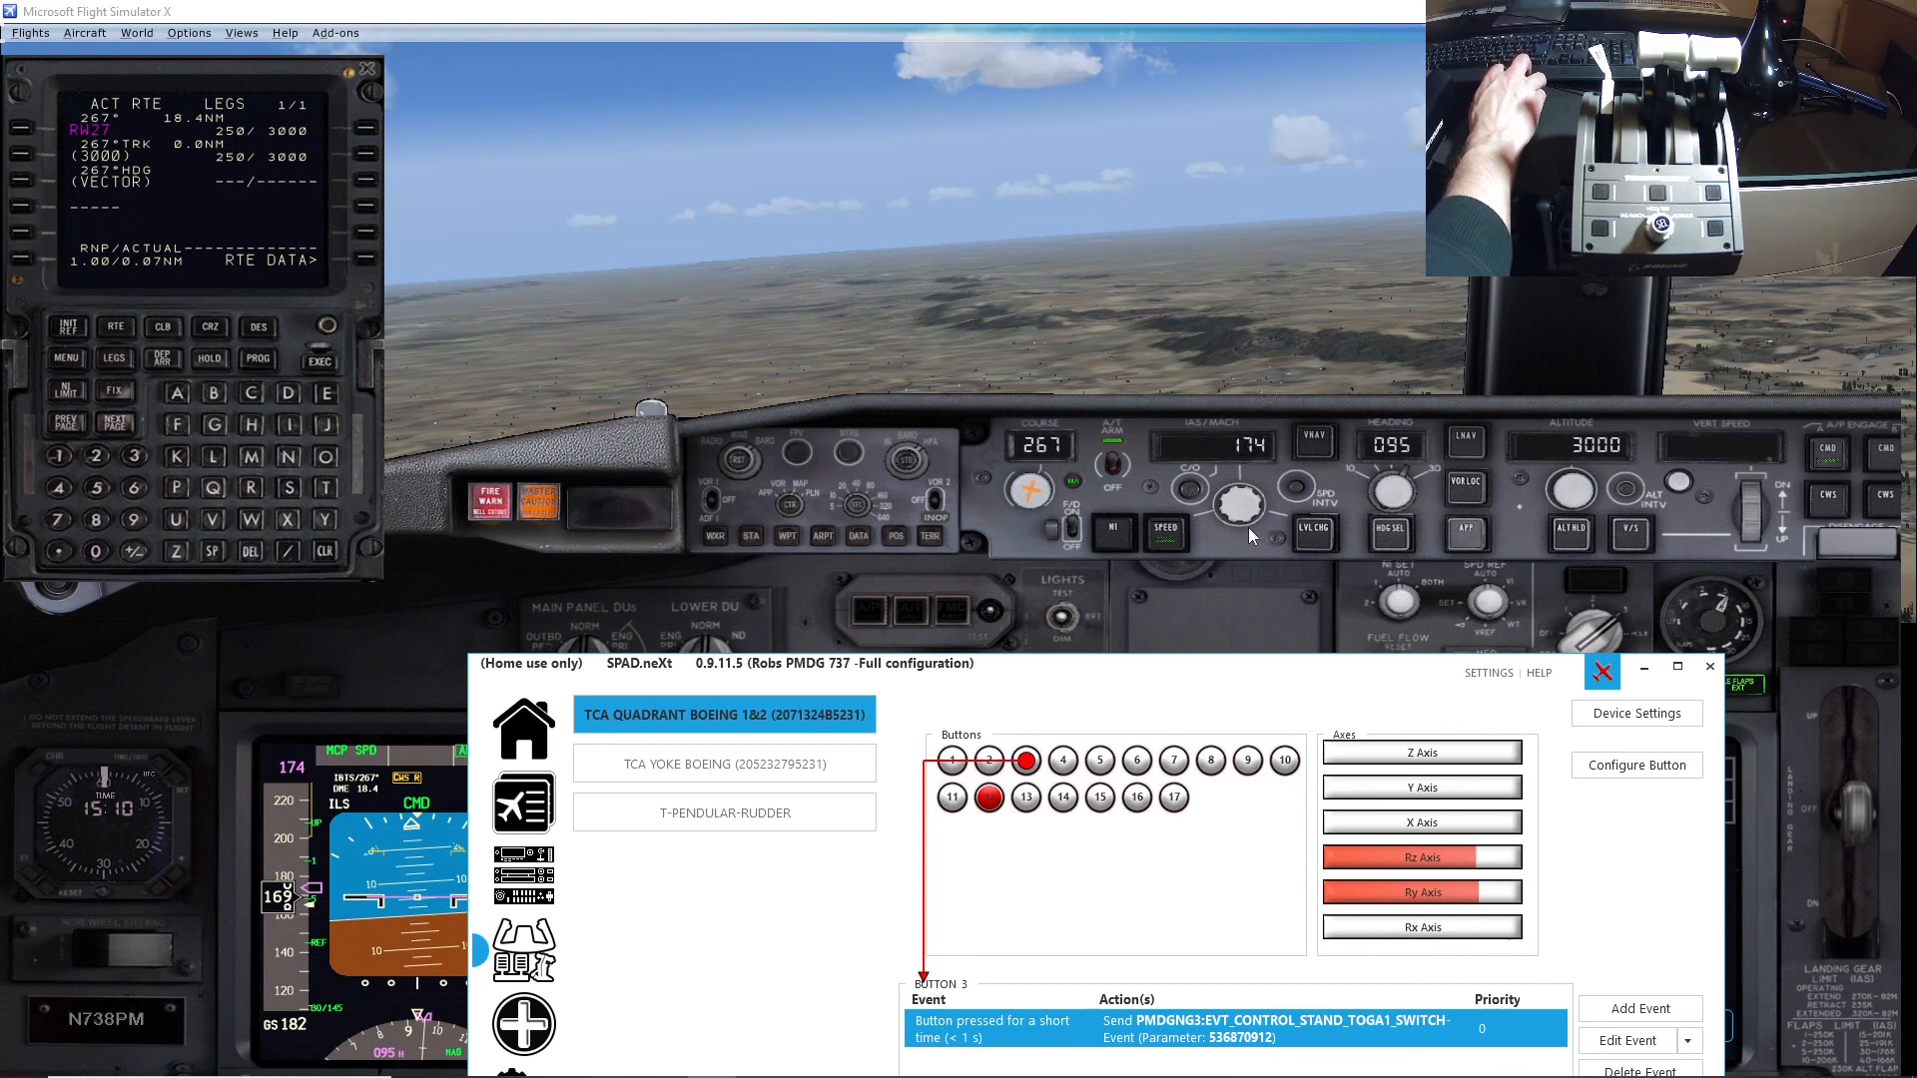
{"action": "left_click_drag", "start_coordinate": [1074, 676], "coordinate": [958, 293]}
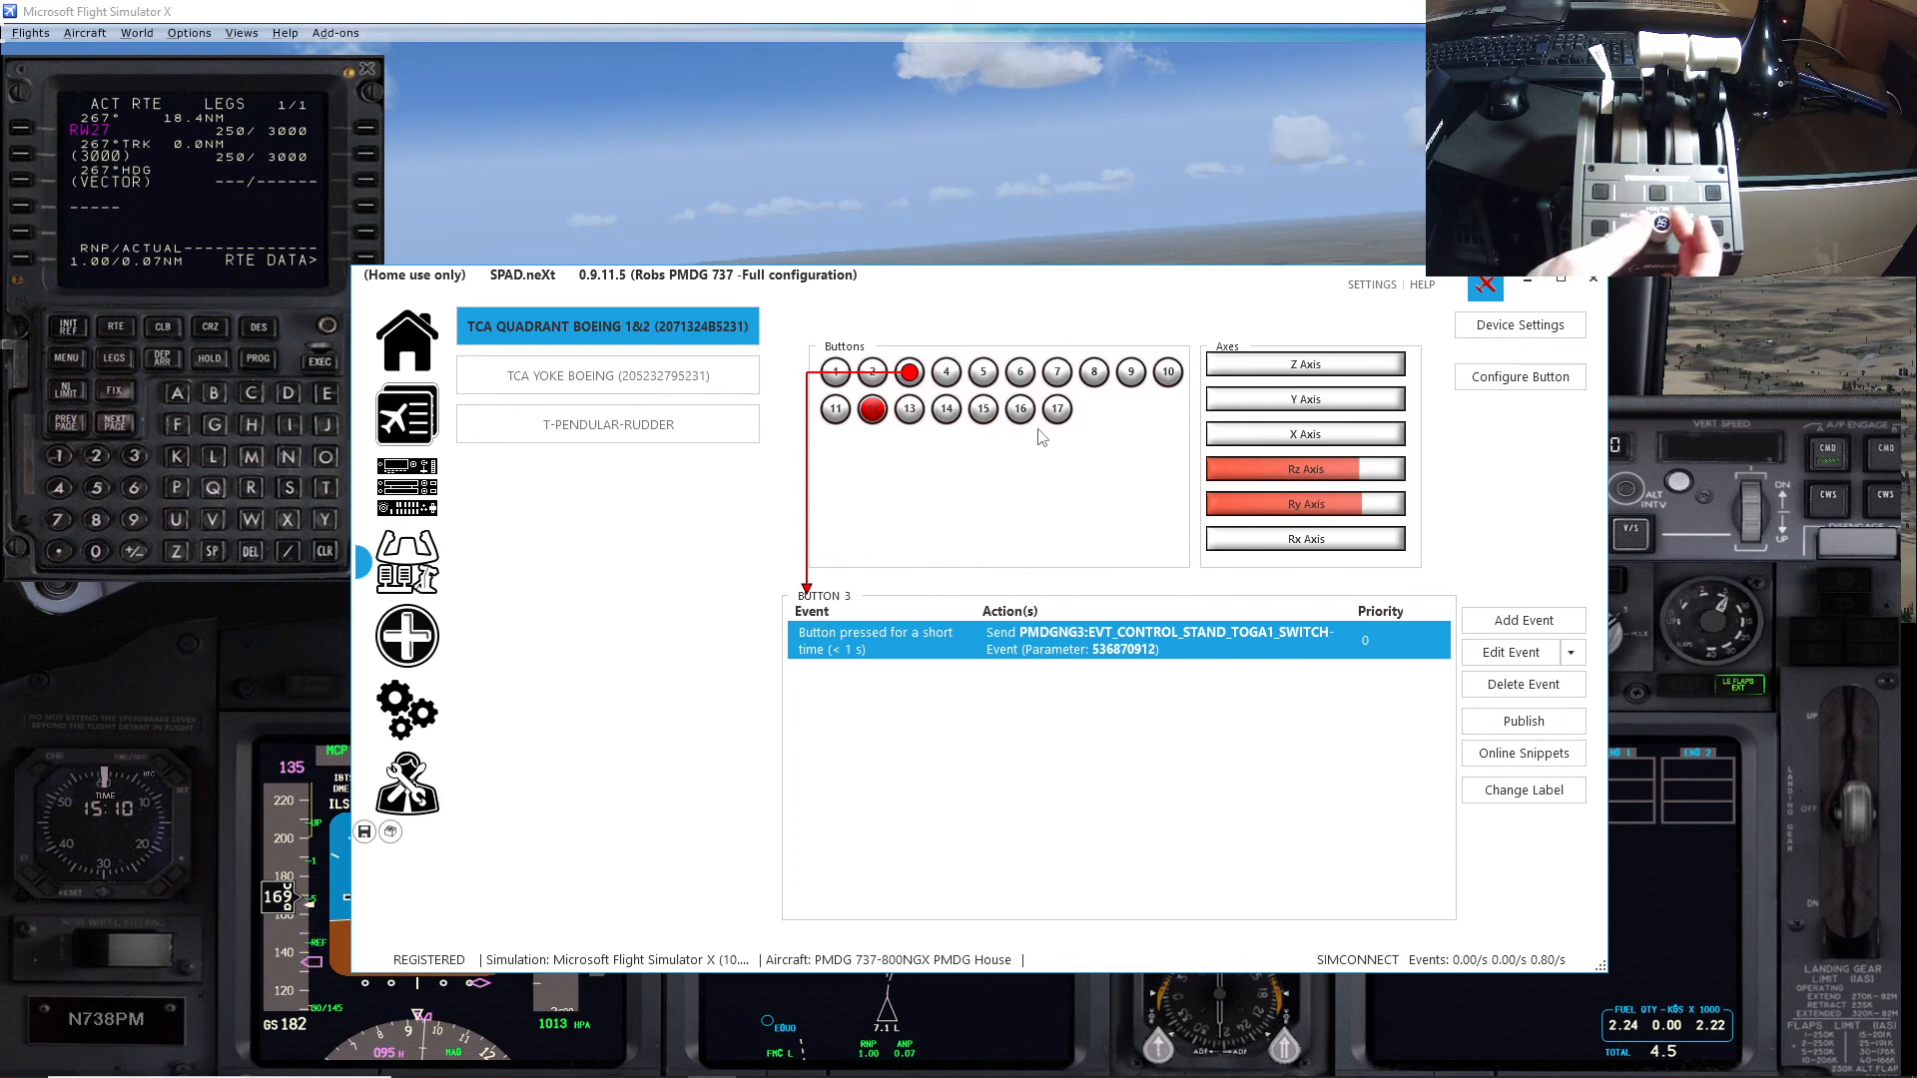
Step: Examine the condition and its source data definition in the quadrant's button 15 MCP speed selector event
{"action": "left_click", "coordinate": [985, 410]}
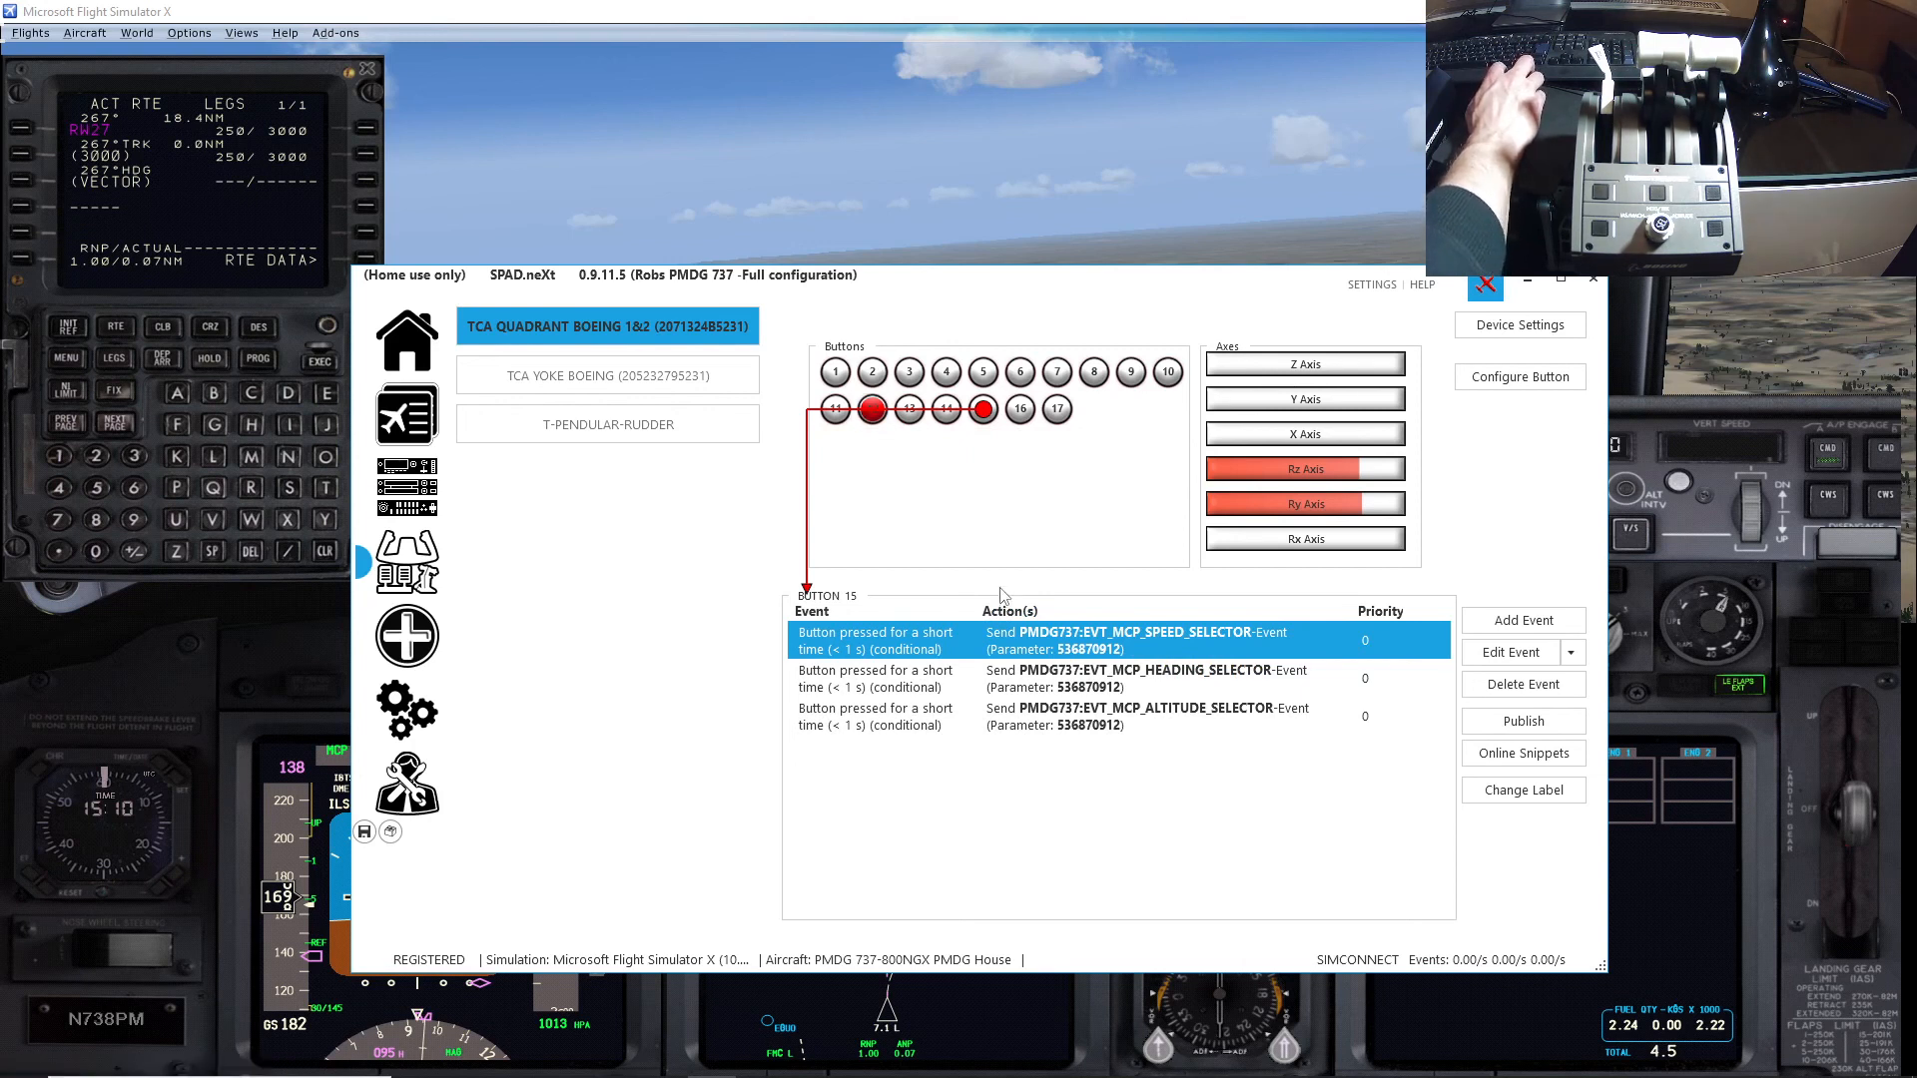
{"action": "key", "text": "p"}
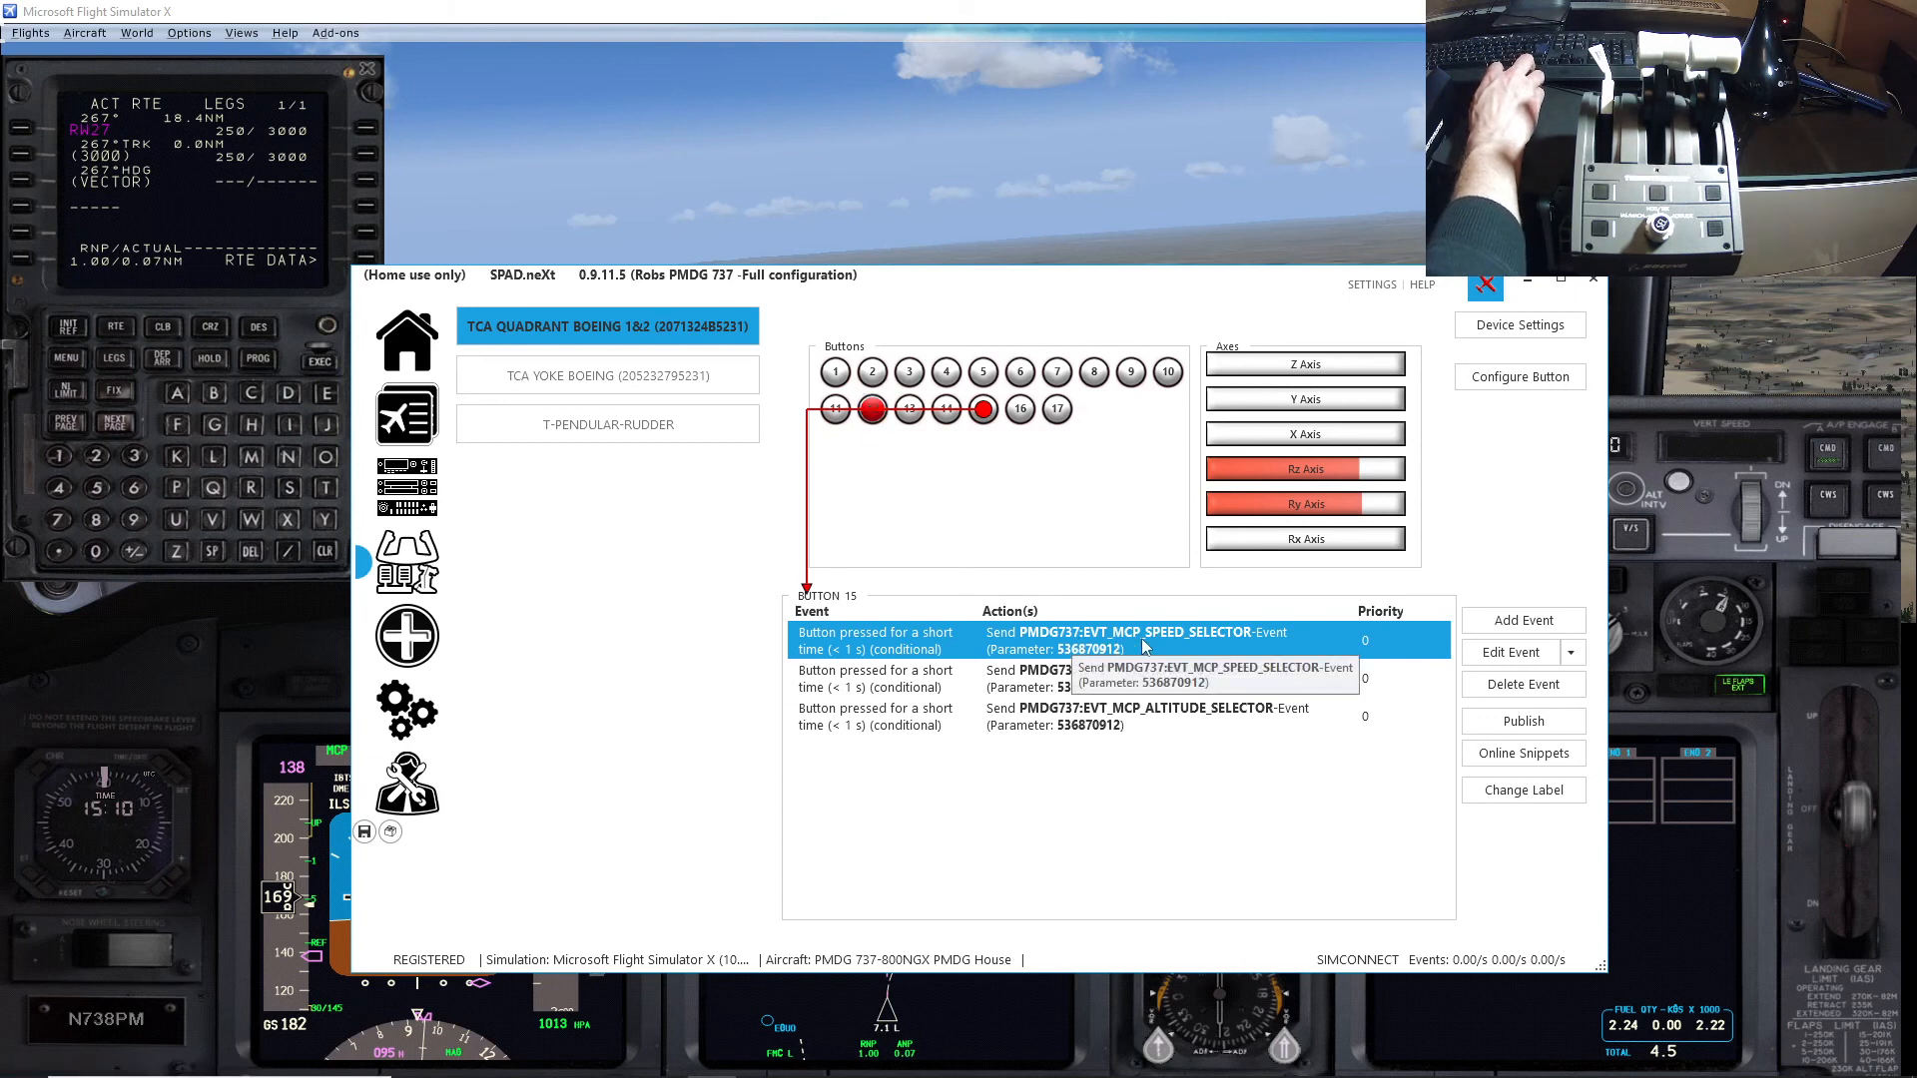
{"action": "left_click", "coordinate": [1517, 651]}
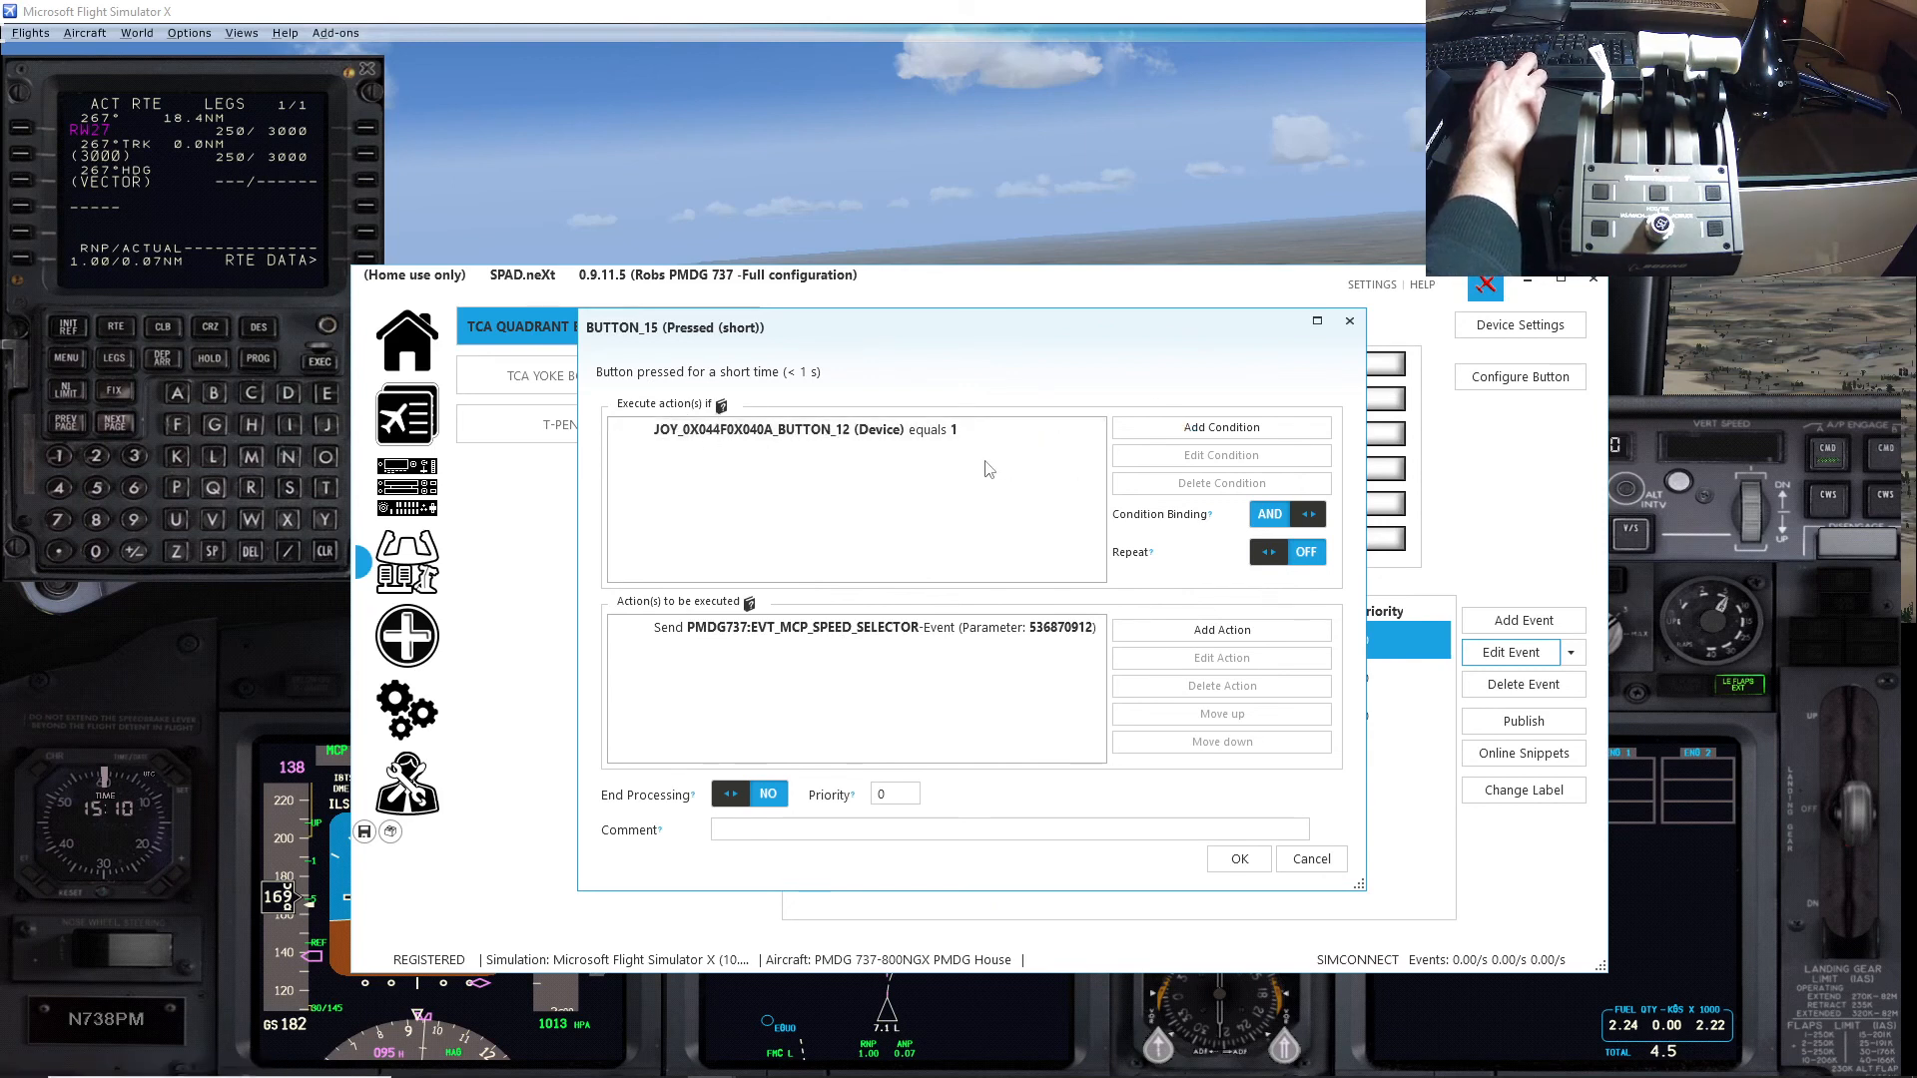
{"action": "left_click", "coordinate": [914, 431]}
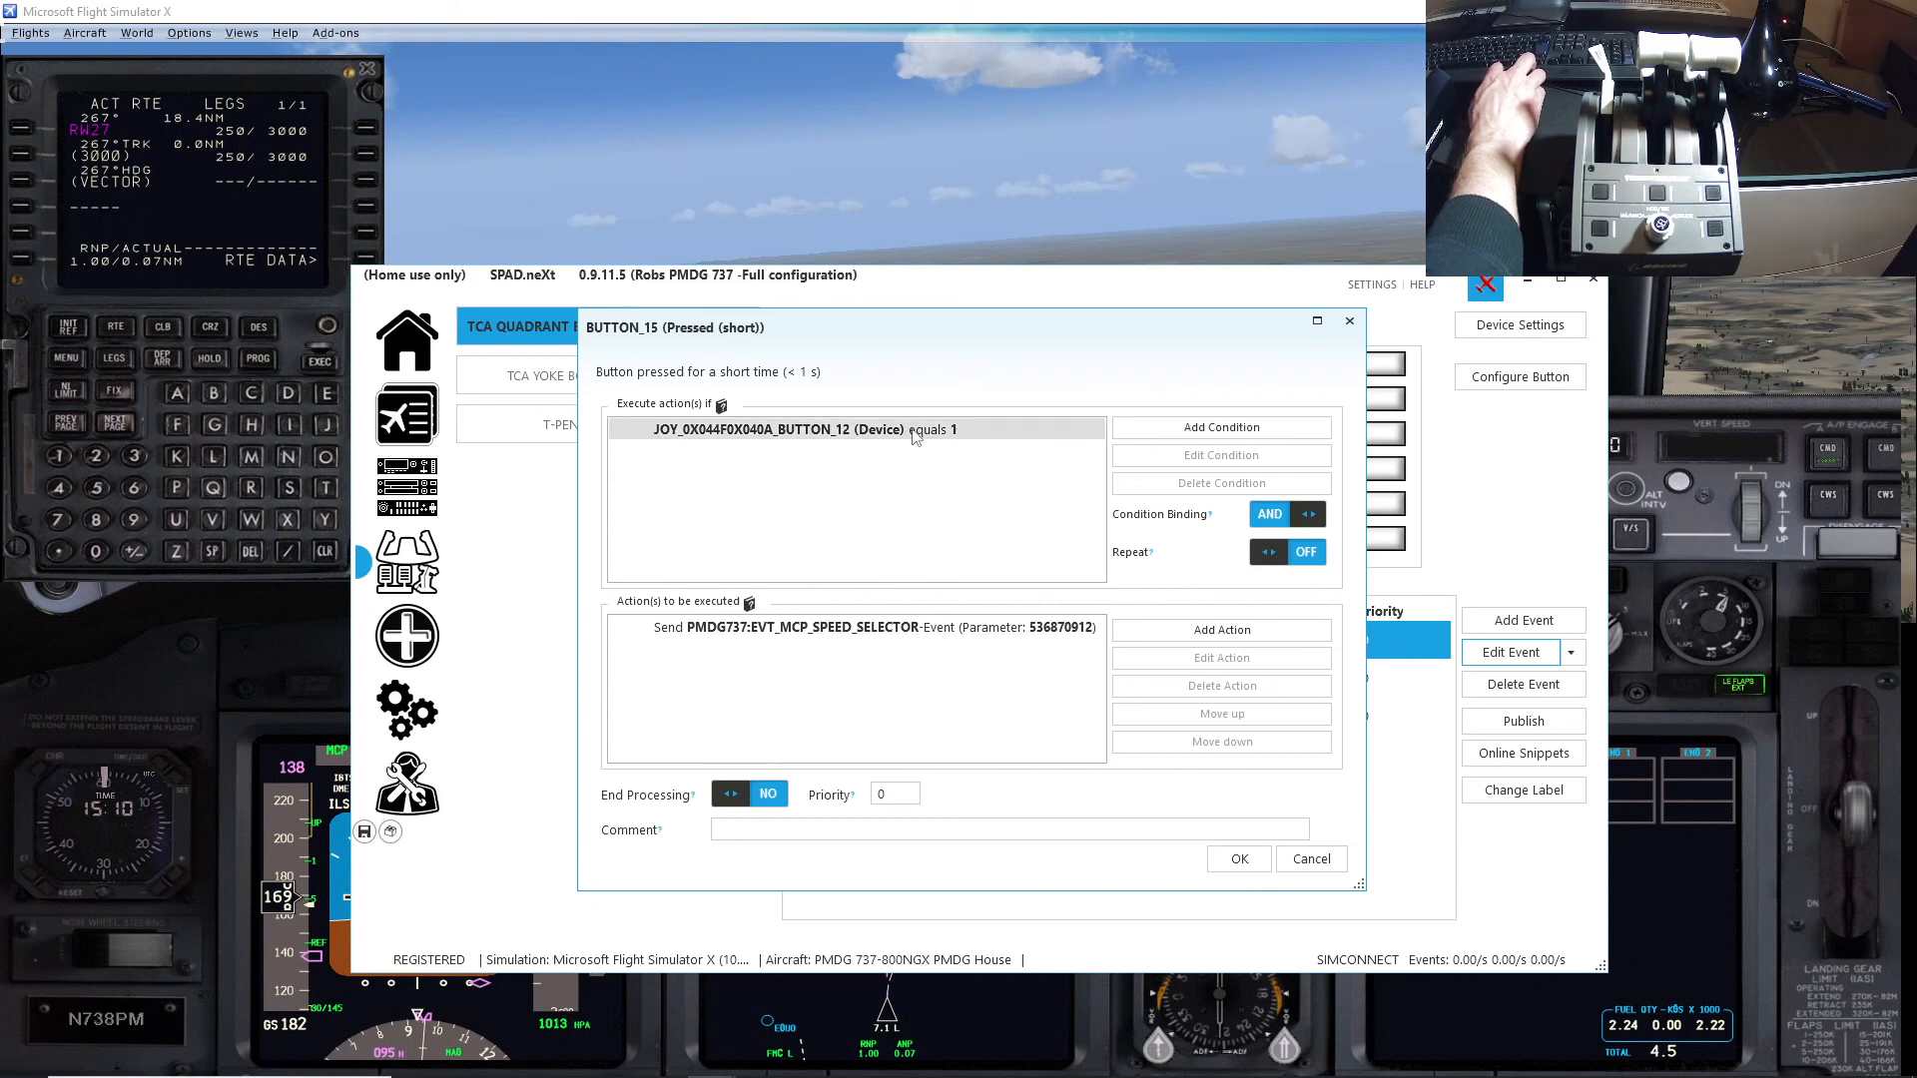
{"action": "left_click", "coordinate": [1179, 455]}
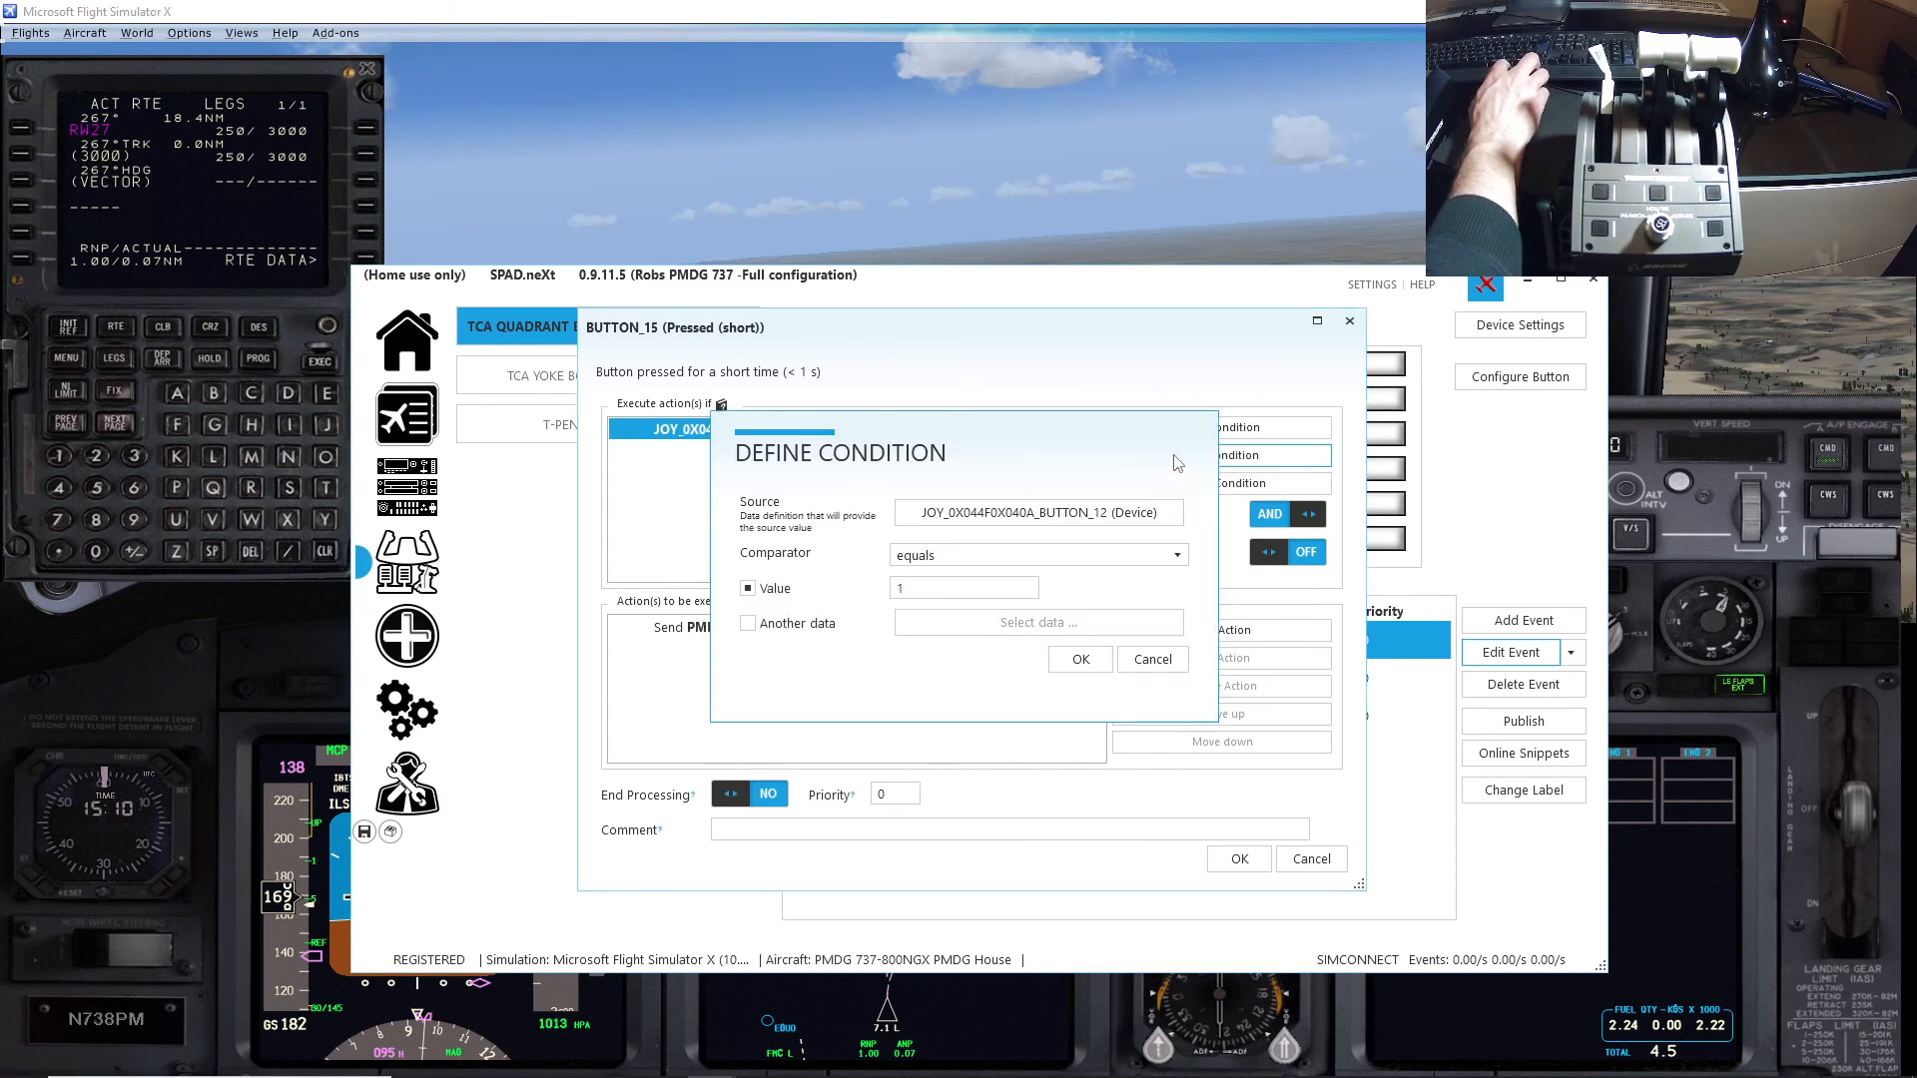
{"action": "left_click", "coordinate": [1078, 512]}
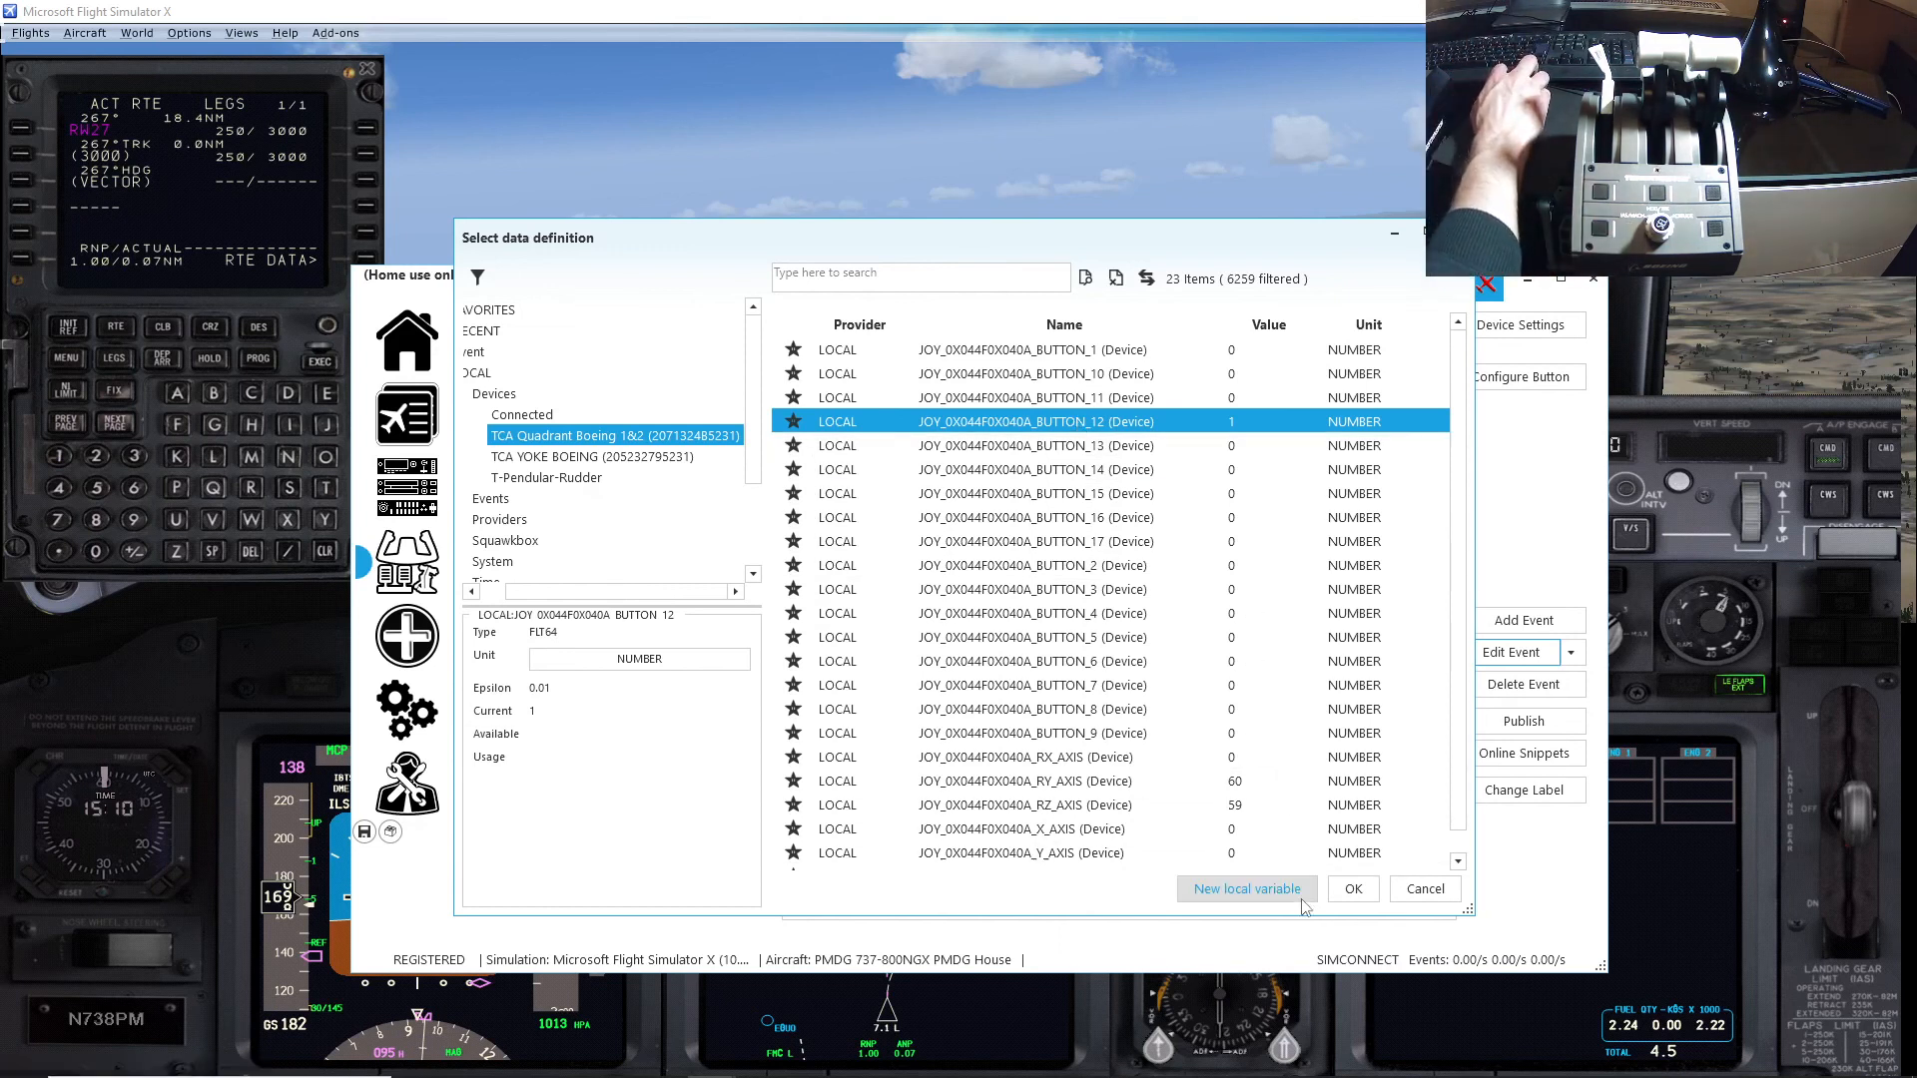
{"action": "left_click", "coordinate": [1353, 891]}
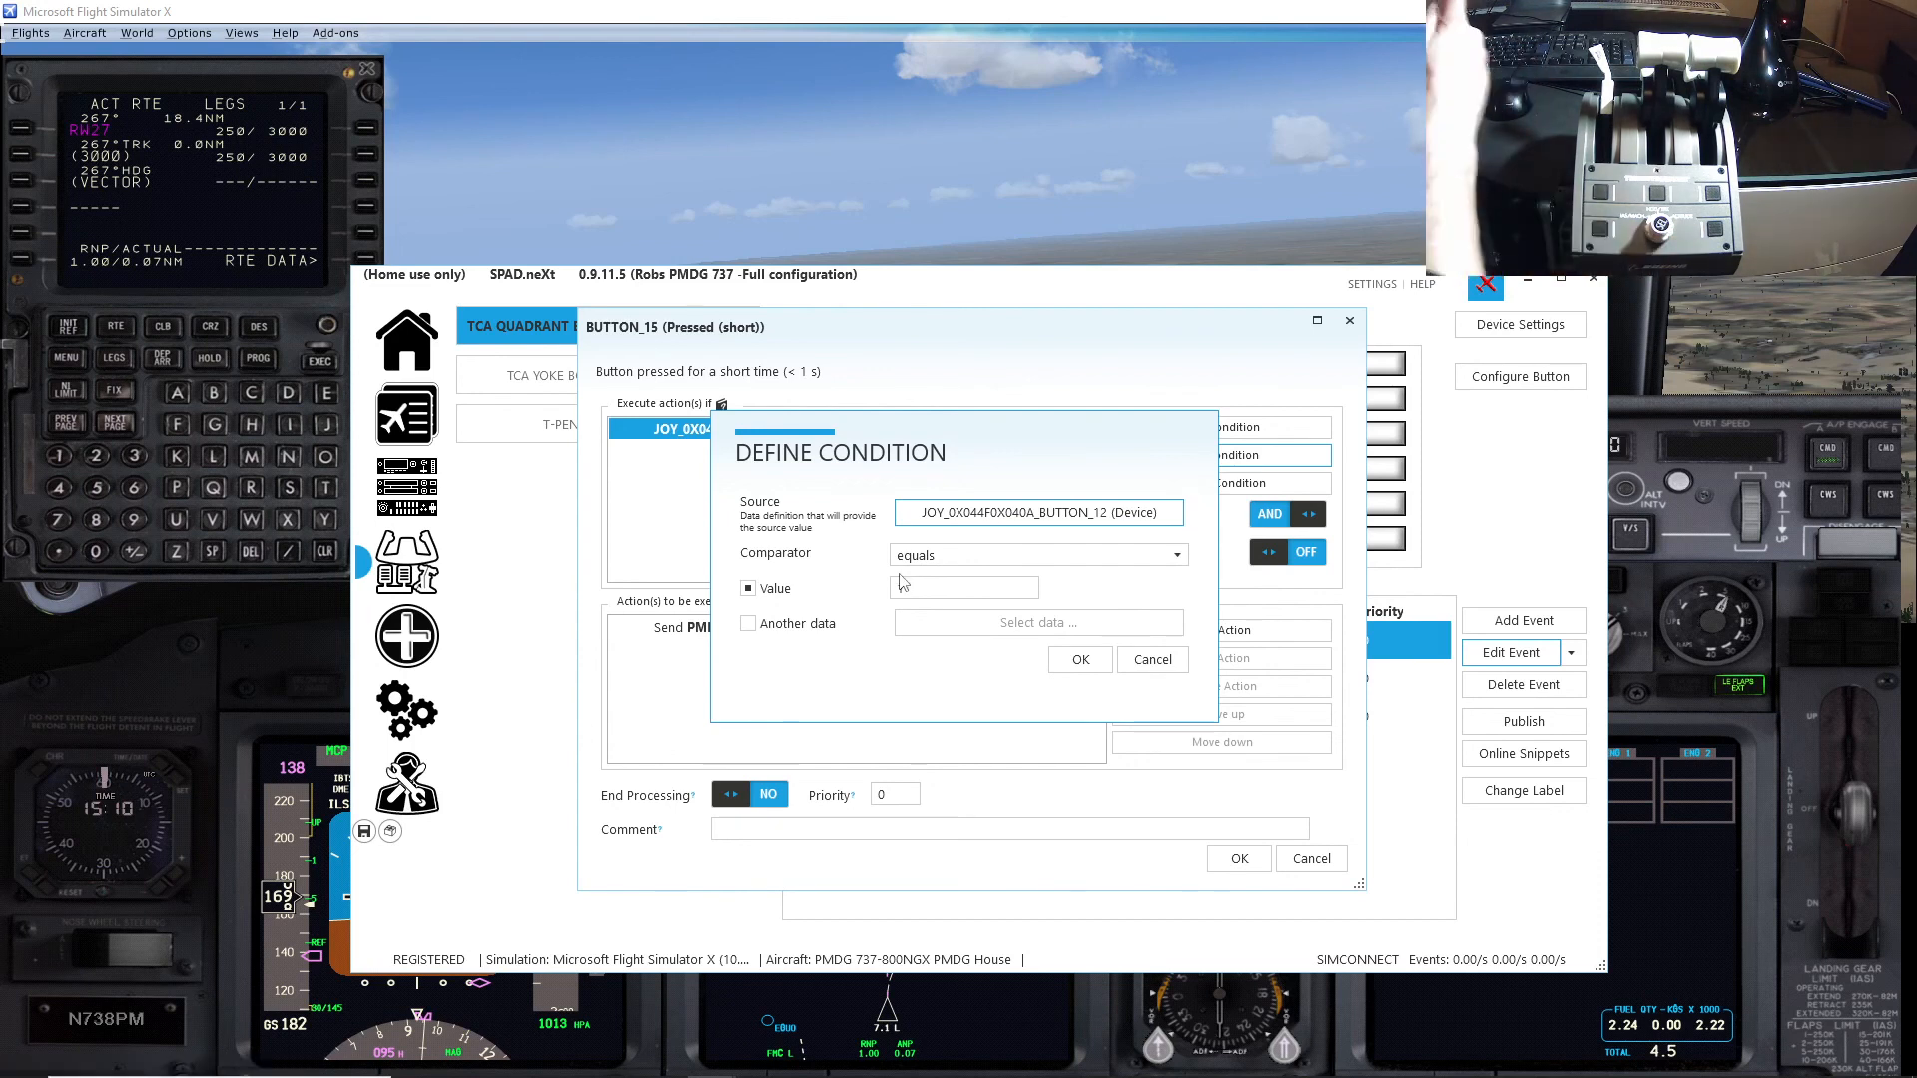
{"action": "left_click", "coordinate": [1081, 659]}
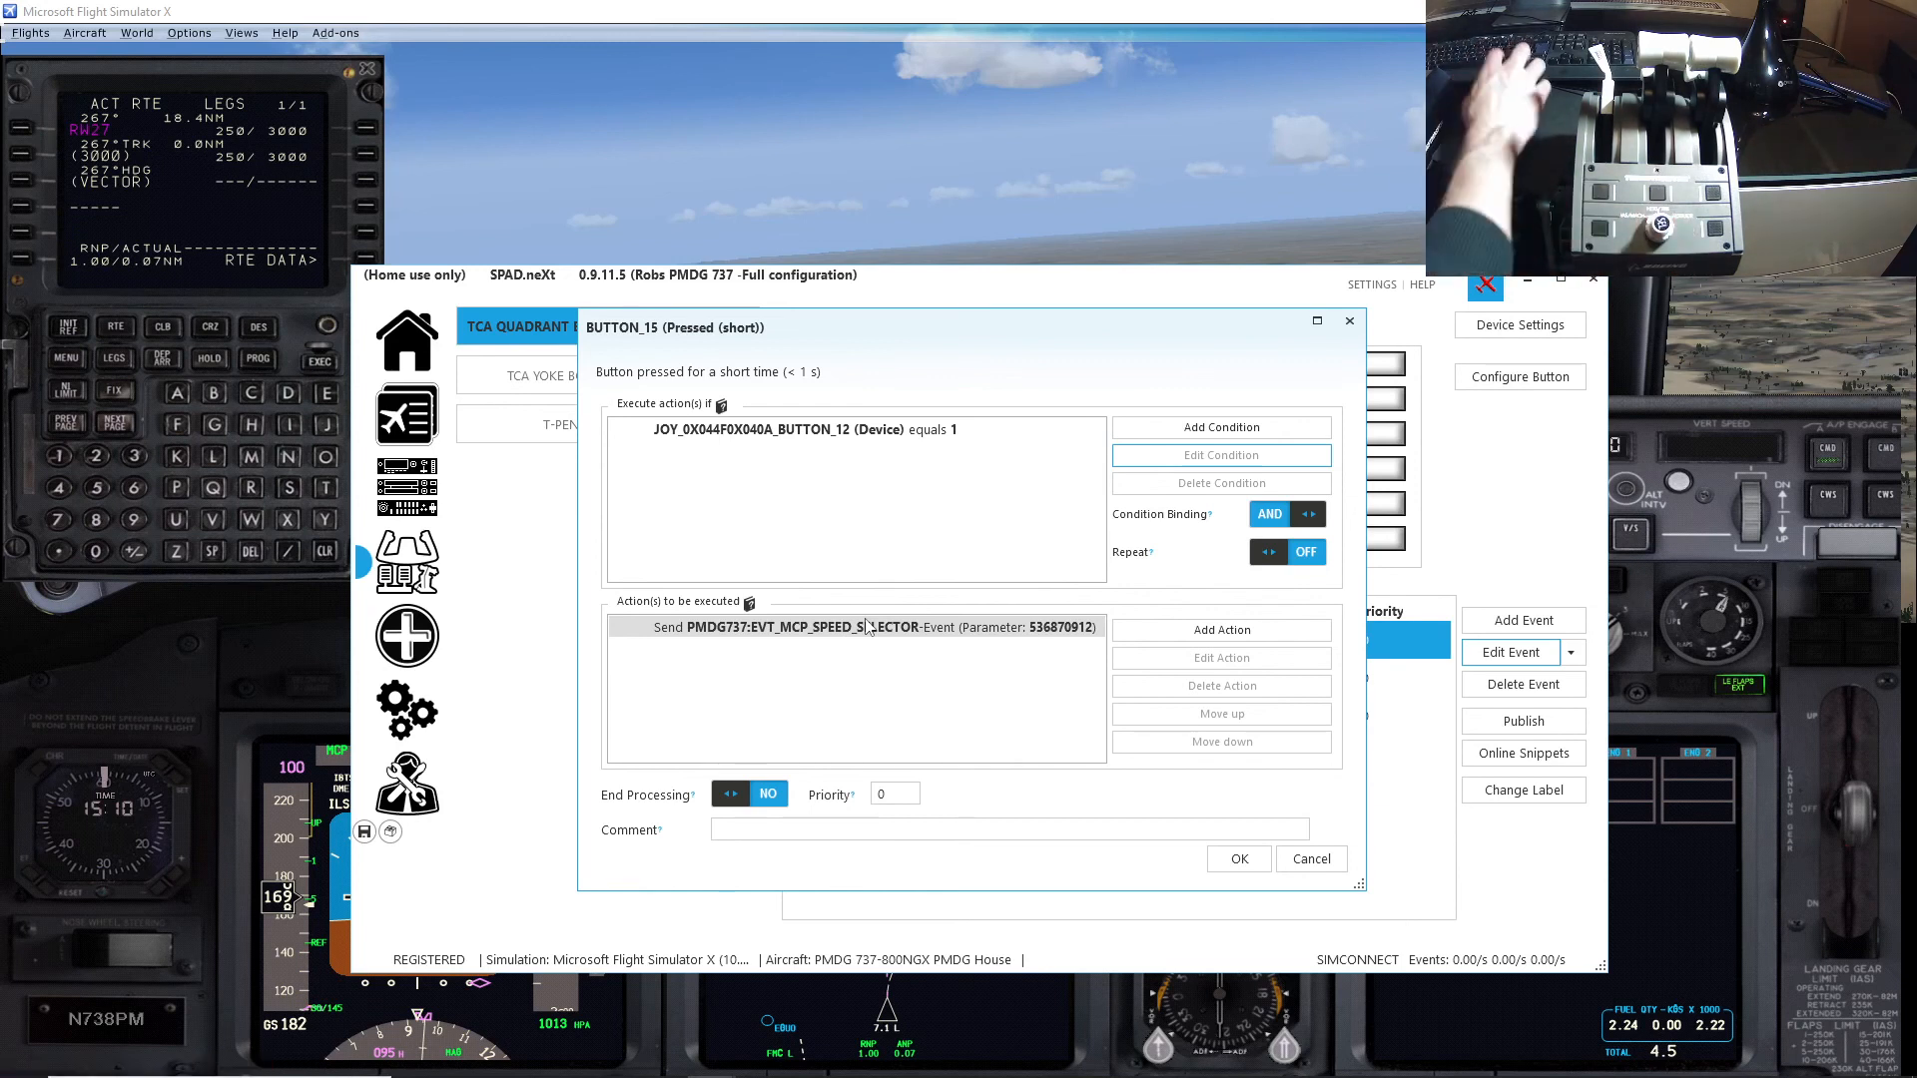
{"action": "left_click", "coordinate": [1311, 859]}
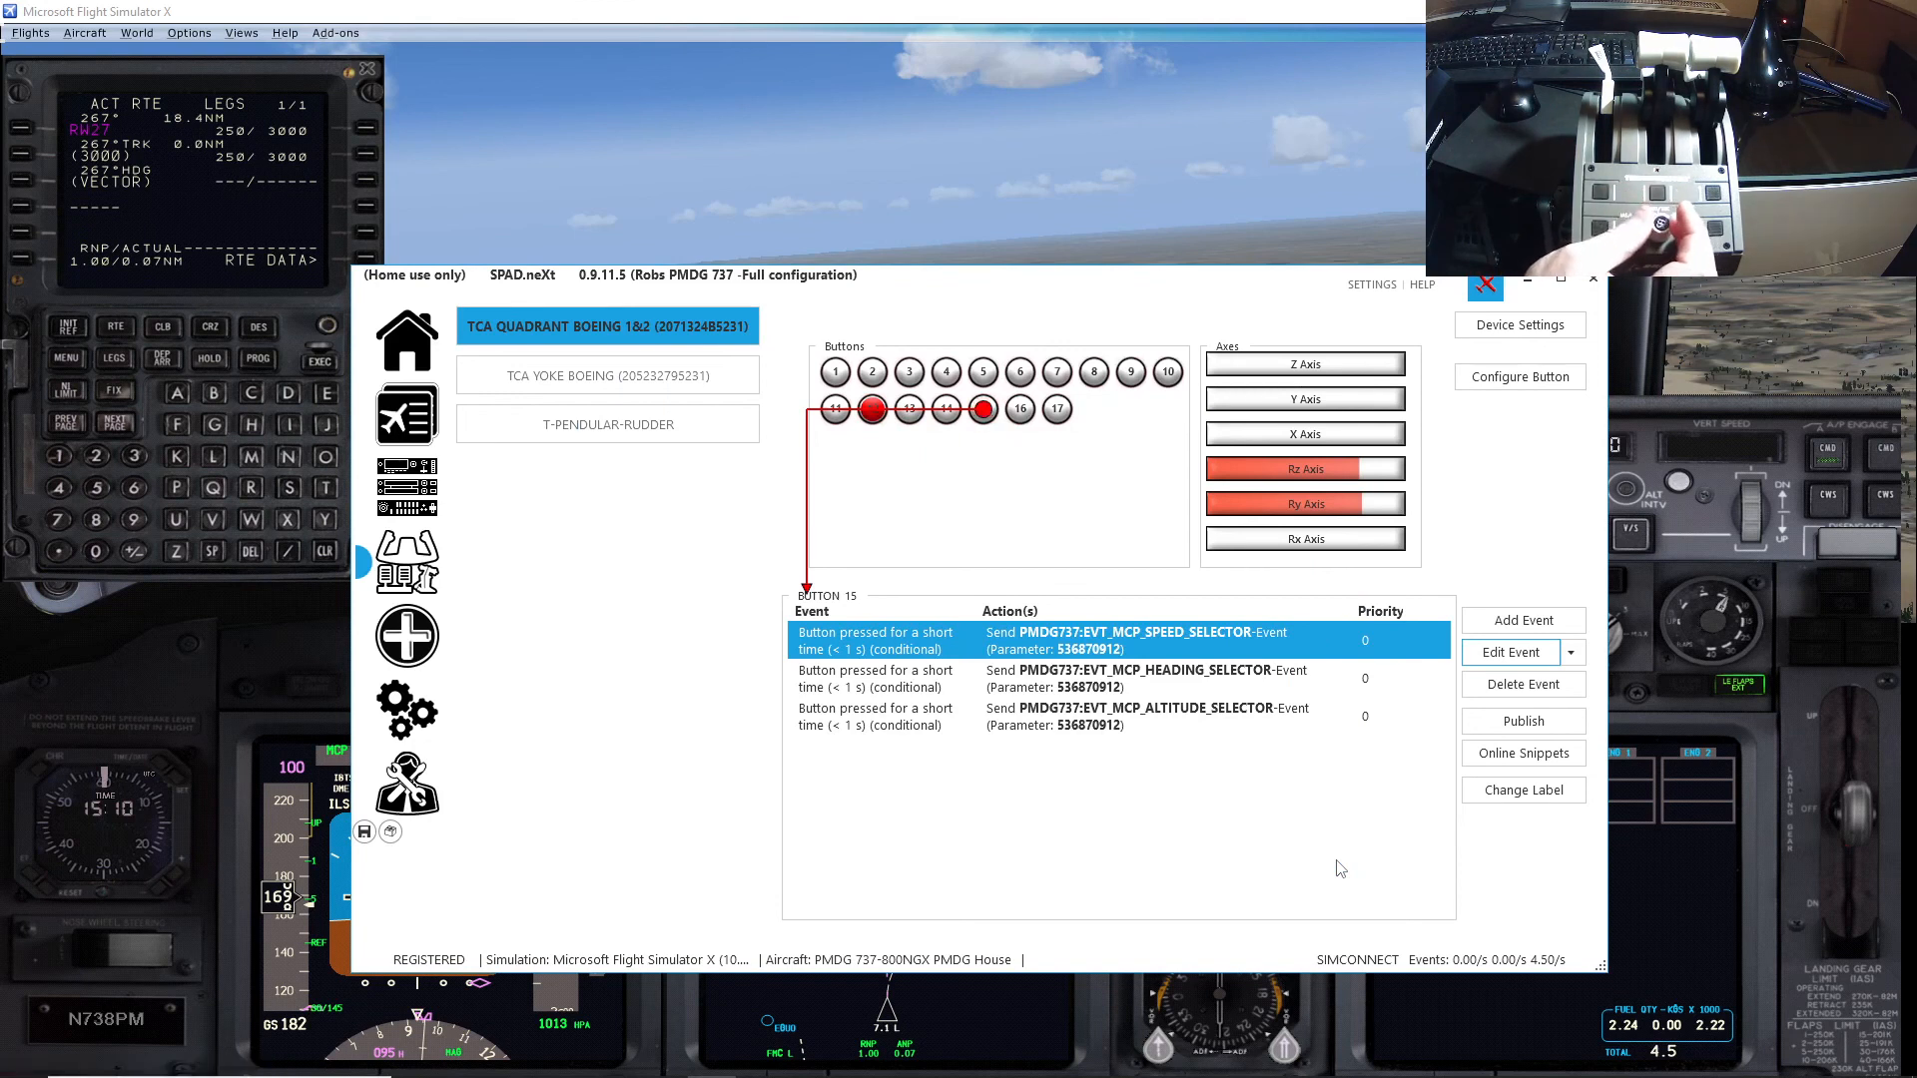
Step: Examine the simulation event and PMDG special value behind button 15's MCP speed selector action
{"action": "left_click", "coordinate": [1506, 663]}
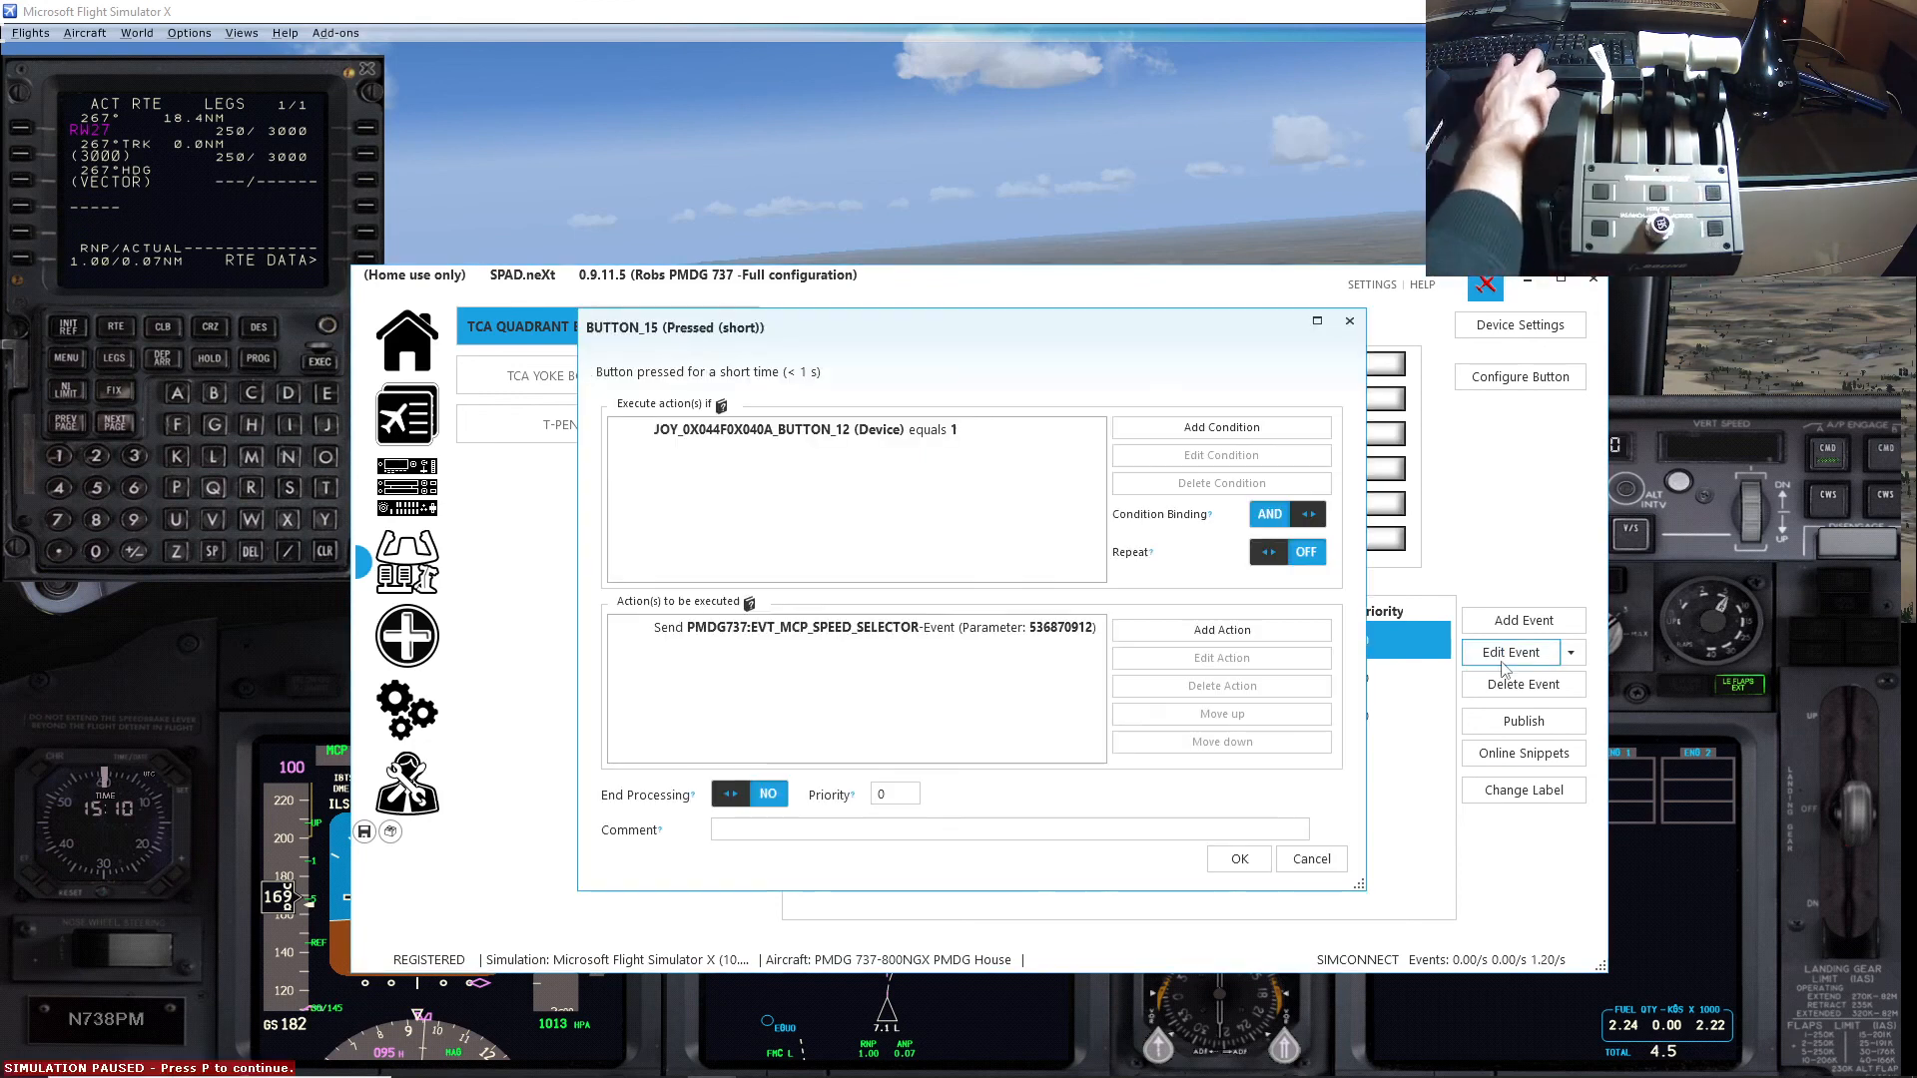
{"action": "left_click", "coordinate": [846, 633]}
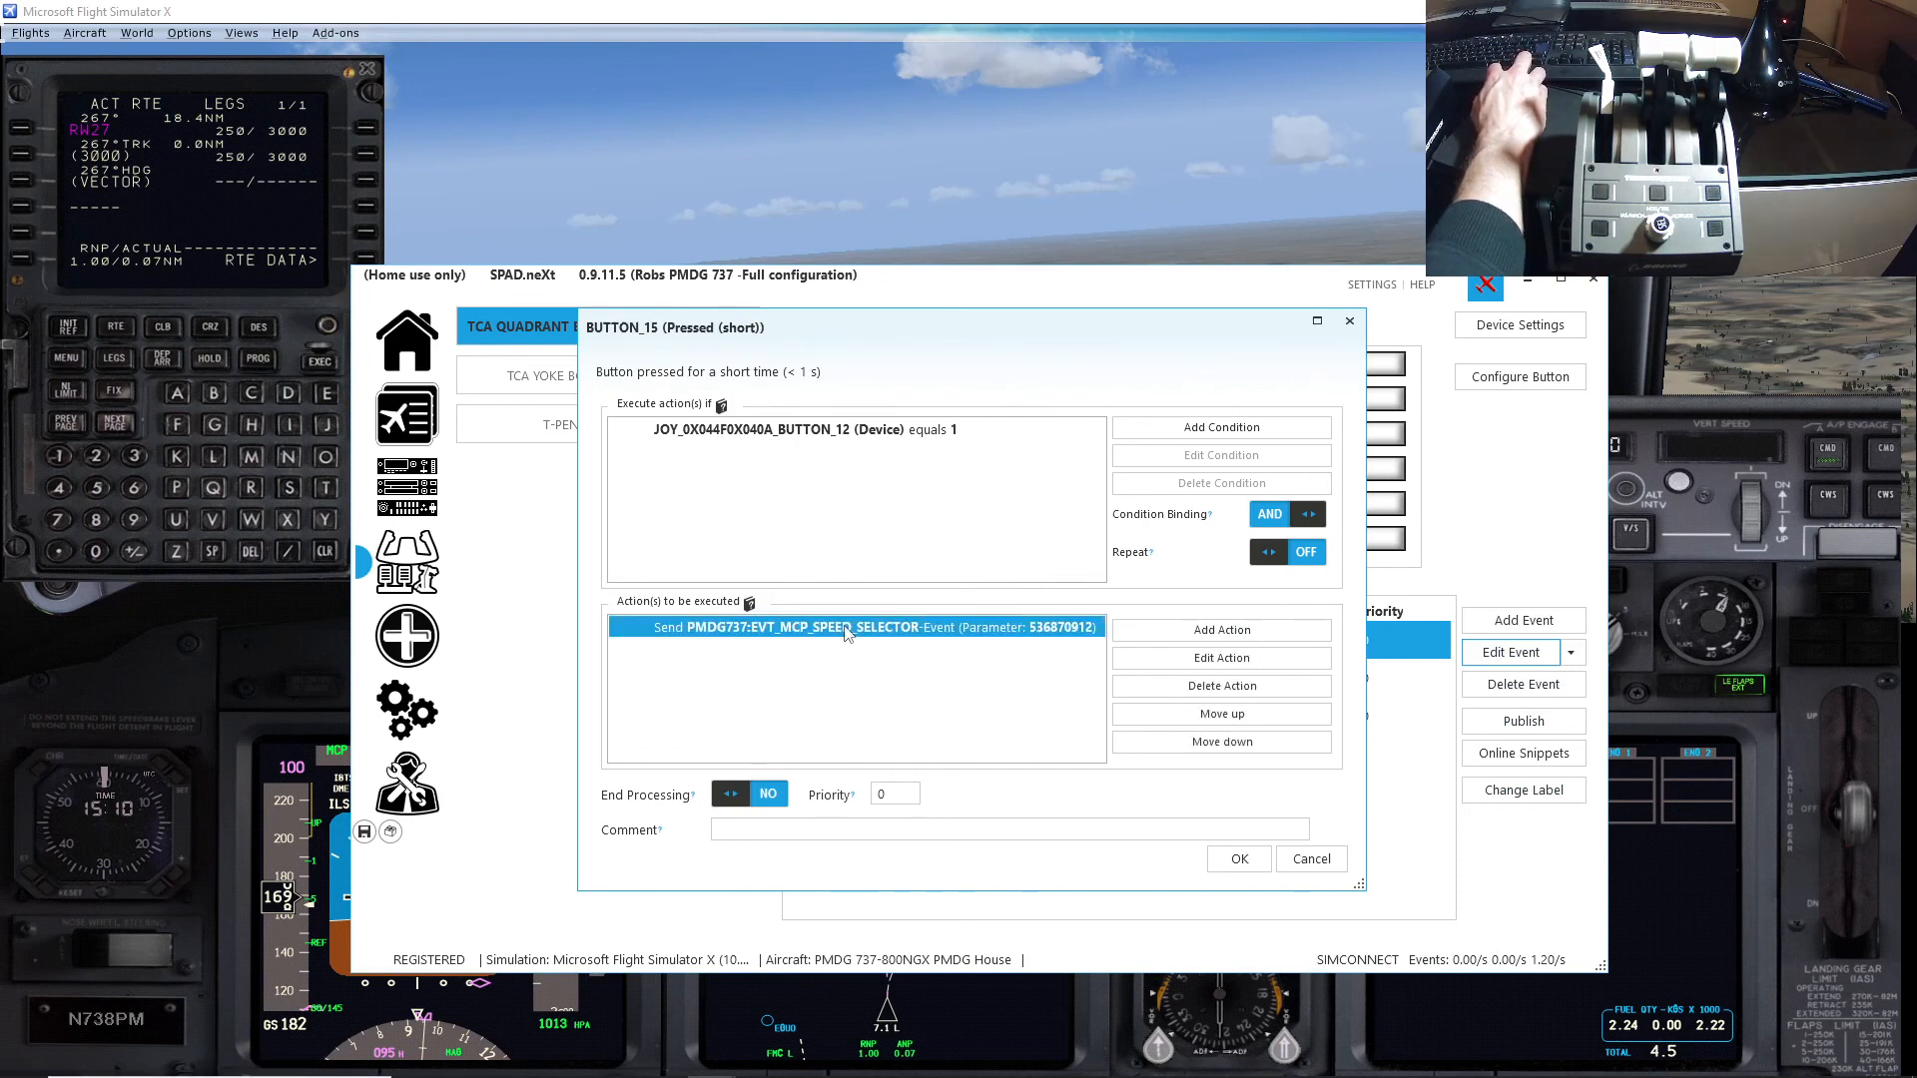
{"action": "left_click", "coordinate": [1204, 663]}
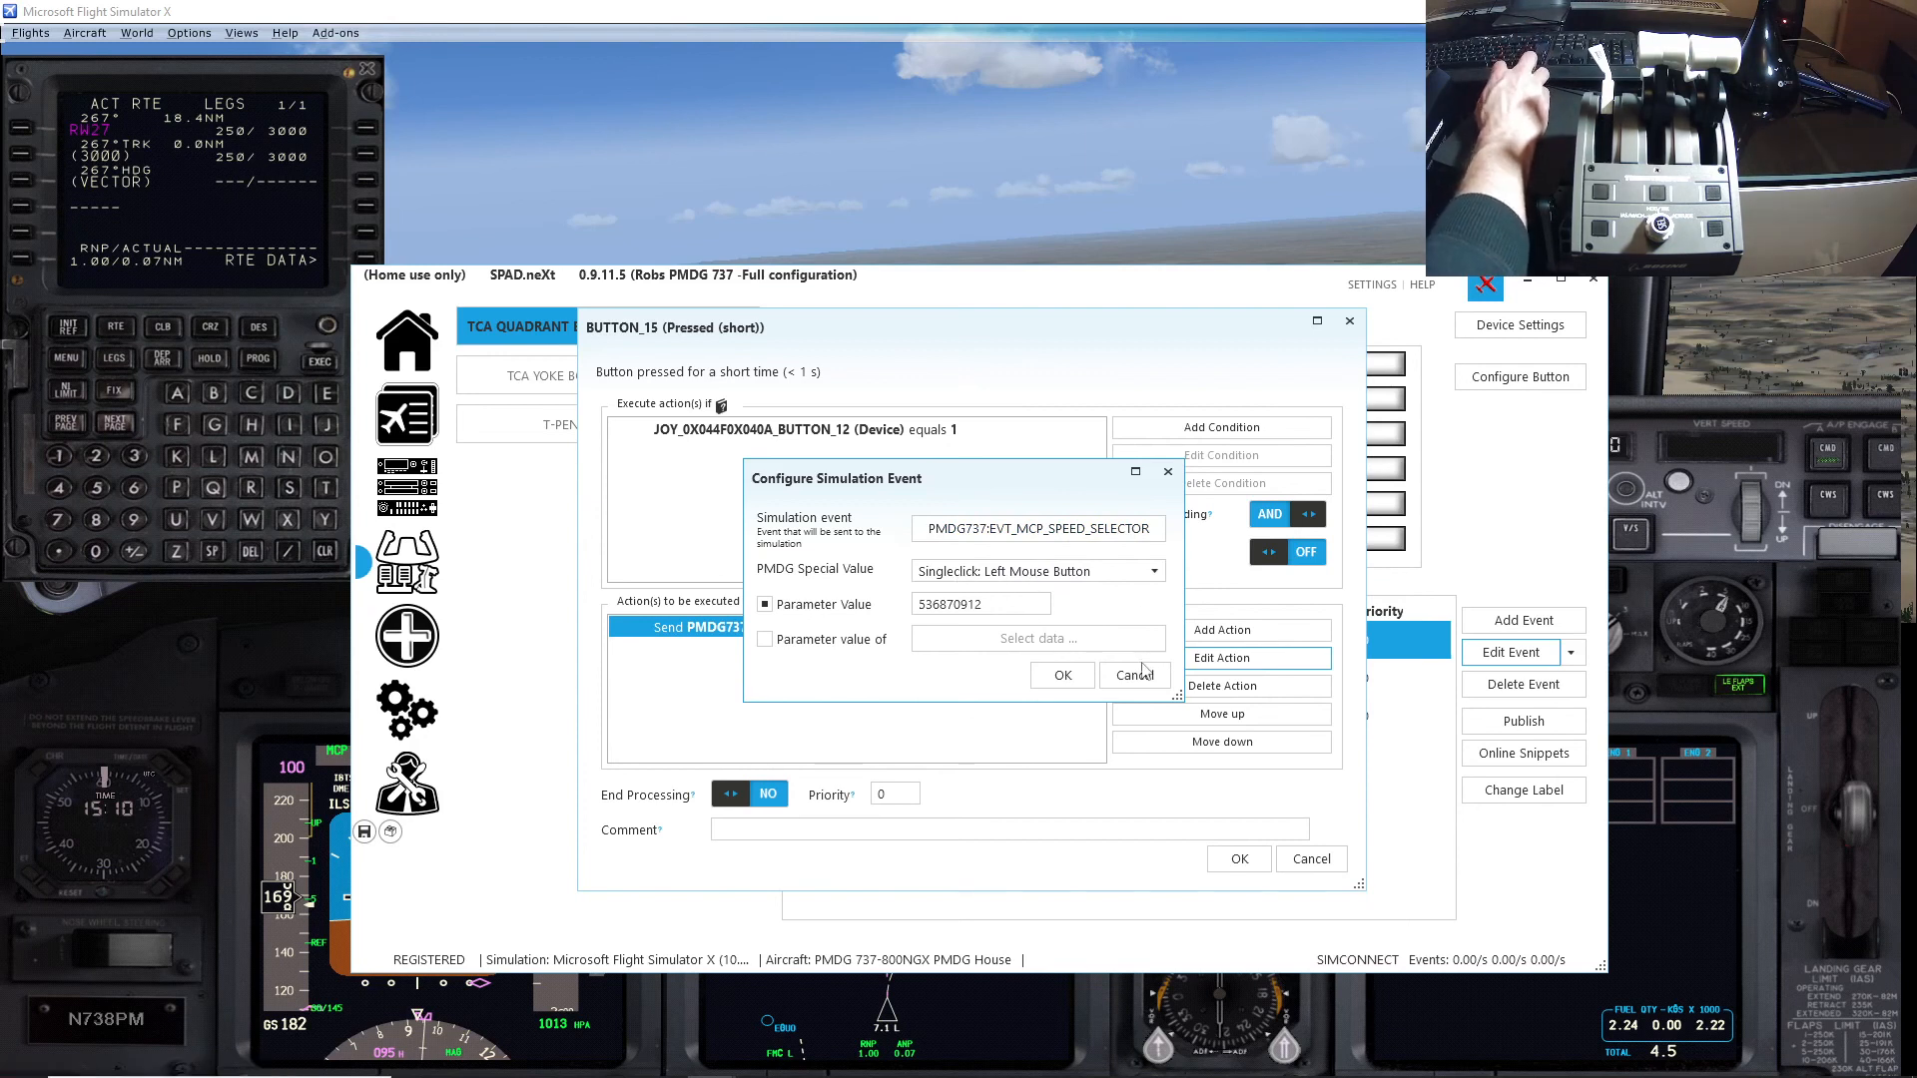
{"action": "left_click", "coordinate": [1062, 676]}
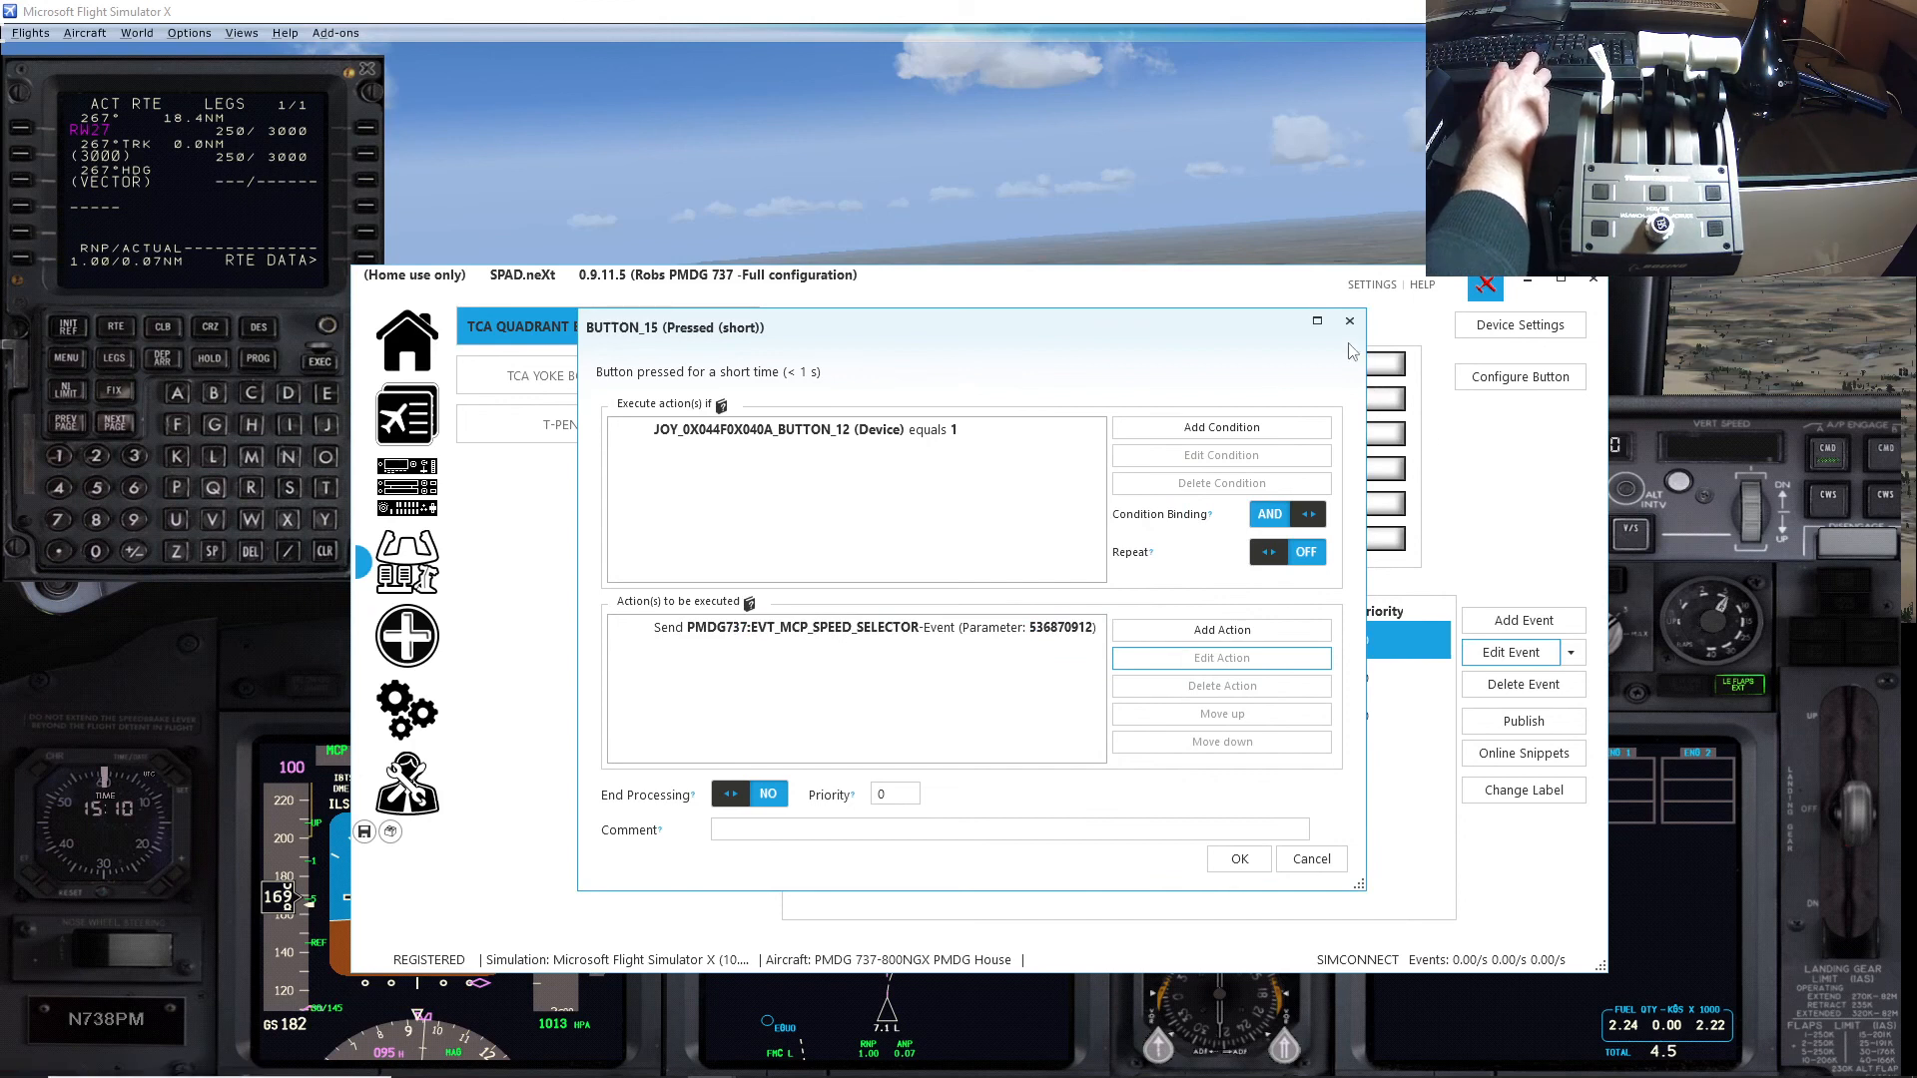
{"action": "left_click", "coordinate": [1311, 859]}
Step: Return to Microsoft Flight Simulator X and set the autopilot's selected speed to 120
{"action": "left_click", "coordinate": [1527, 279]}
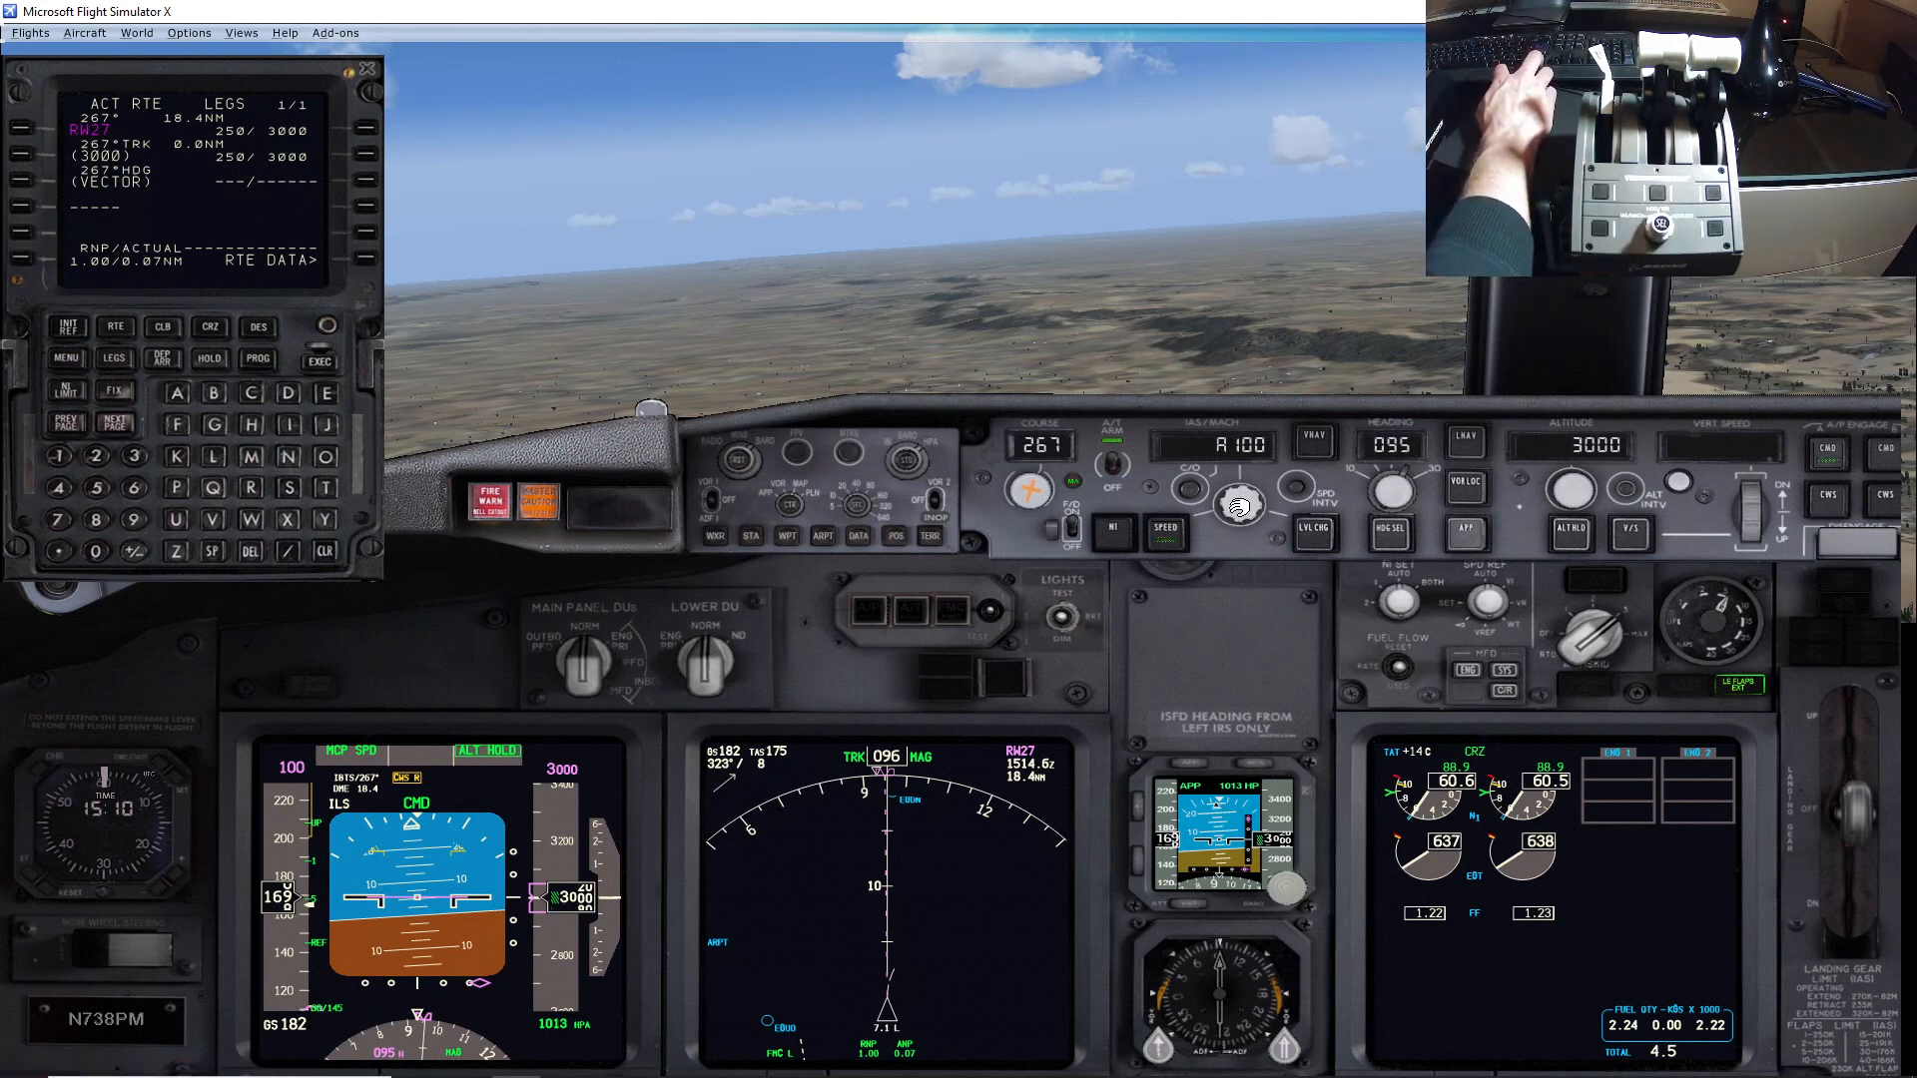
{"action": "scroll", "coordinate": [1243, 504], "scroll_direction": "up", "scroll_amount": 1}
{"action": "scroll", "coordinate": [1243, 506], "scroll_direction": "up", "scroll_amount": 20}
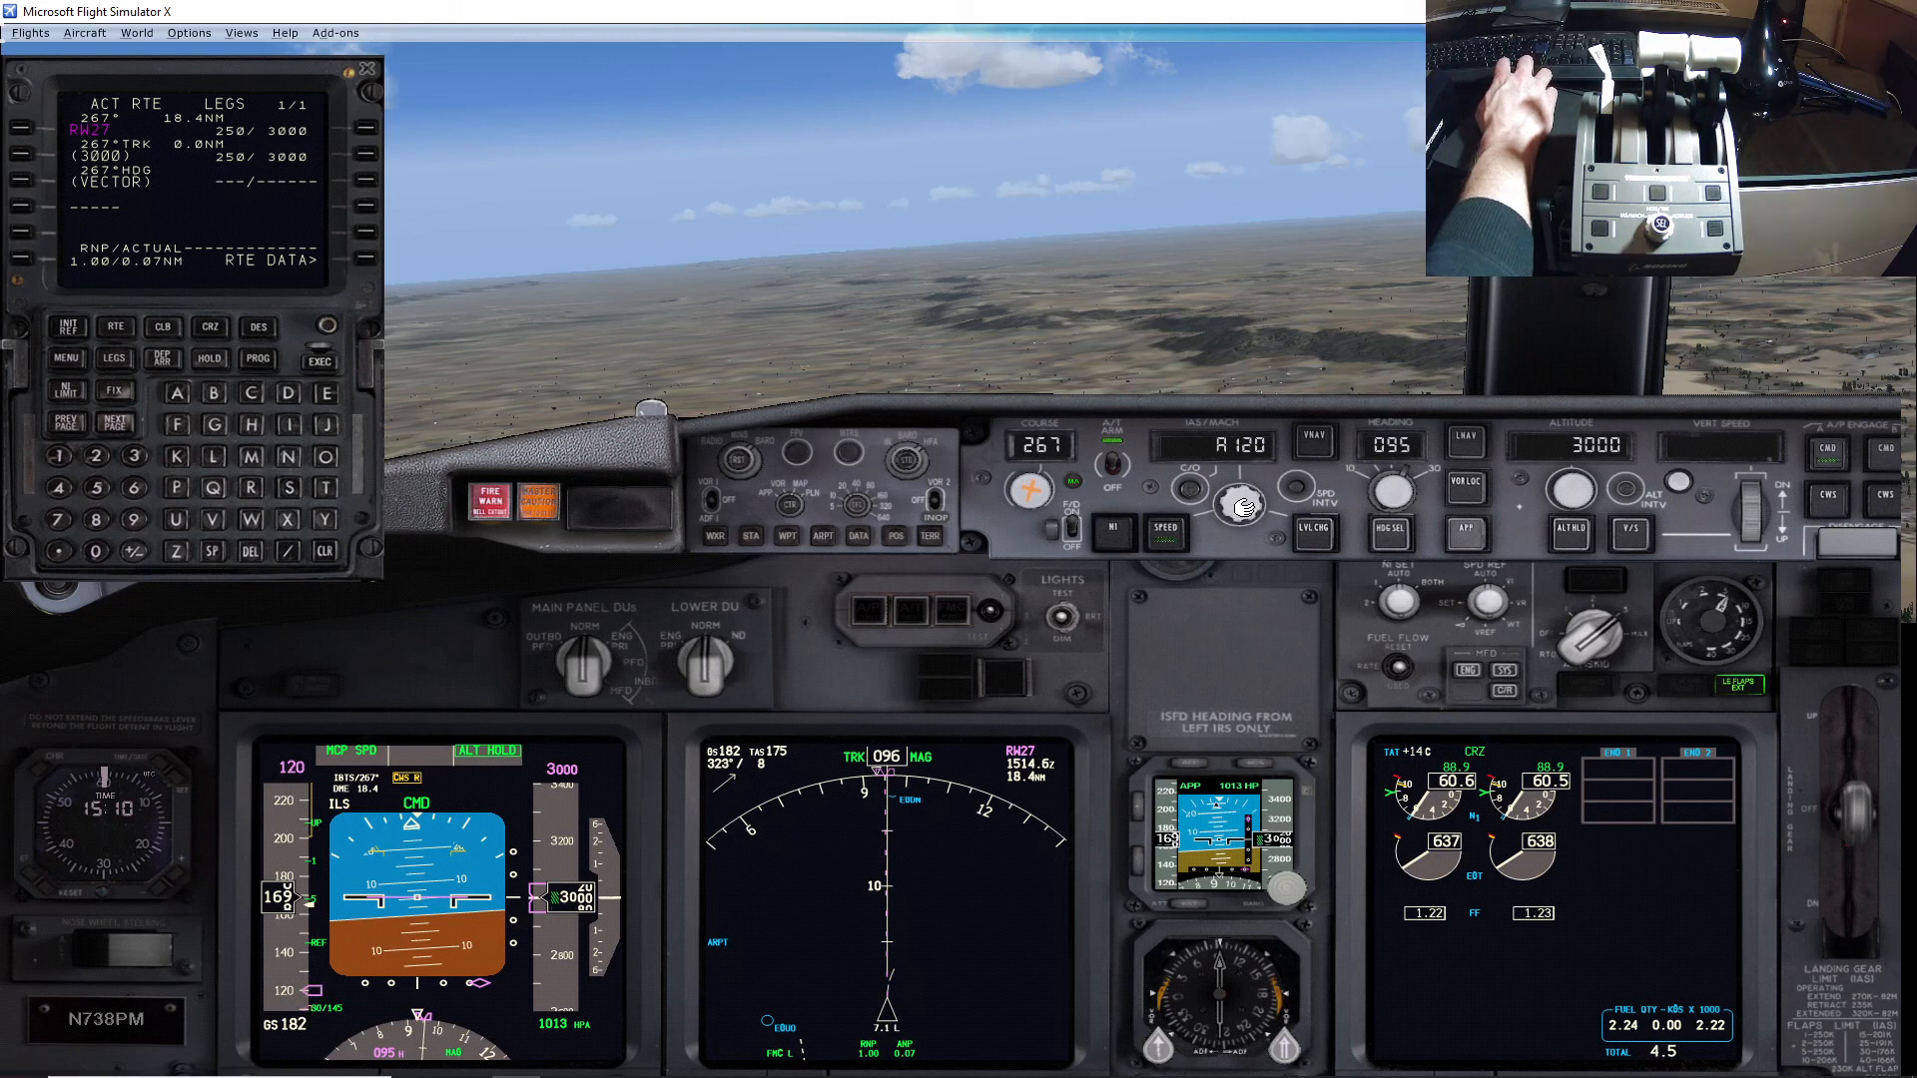
Step: Raise the autopilot's selected speed to 223 on the mode control panel
{"action": "scroll", "coordinate": [1243, 506], "scroll_direction": "up", "scroll_amount": 7}
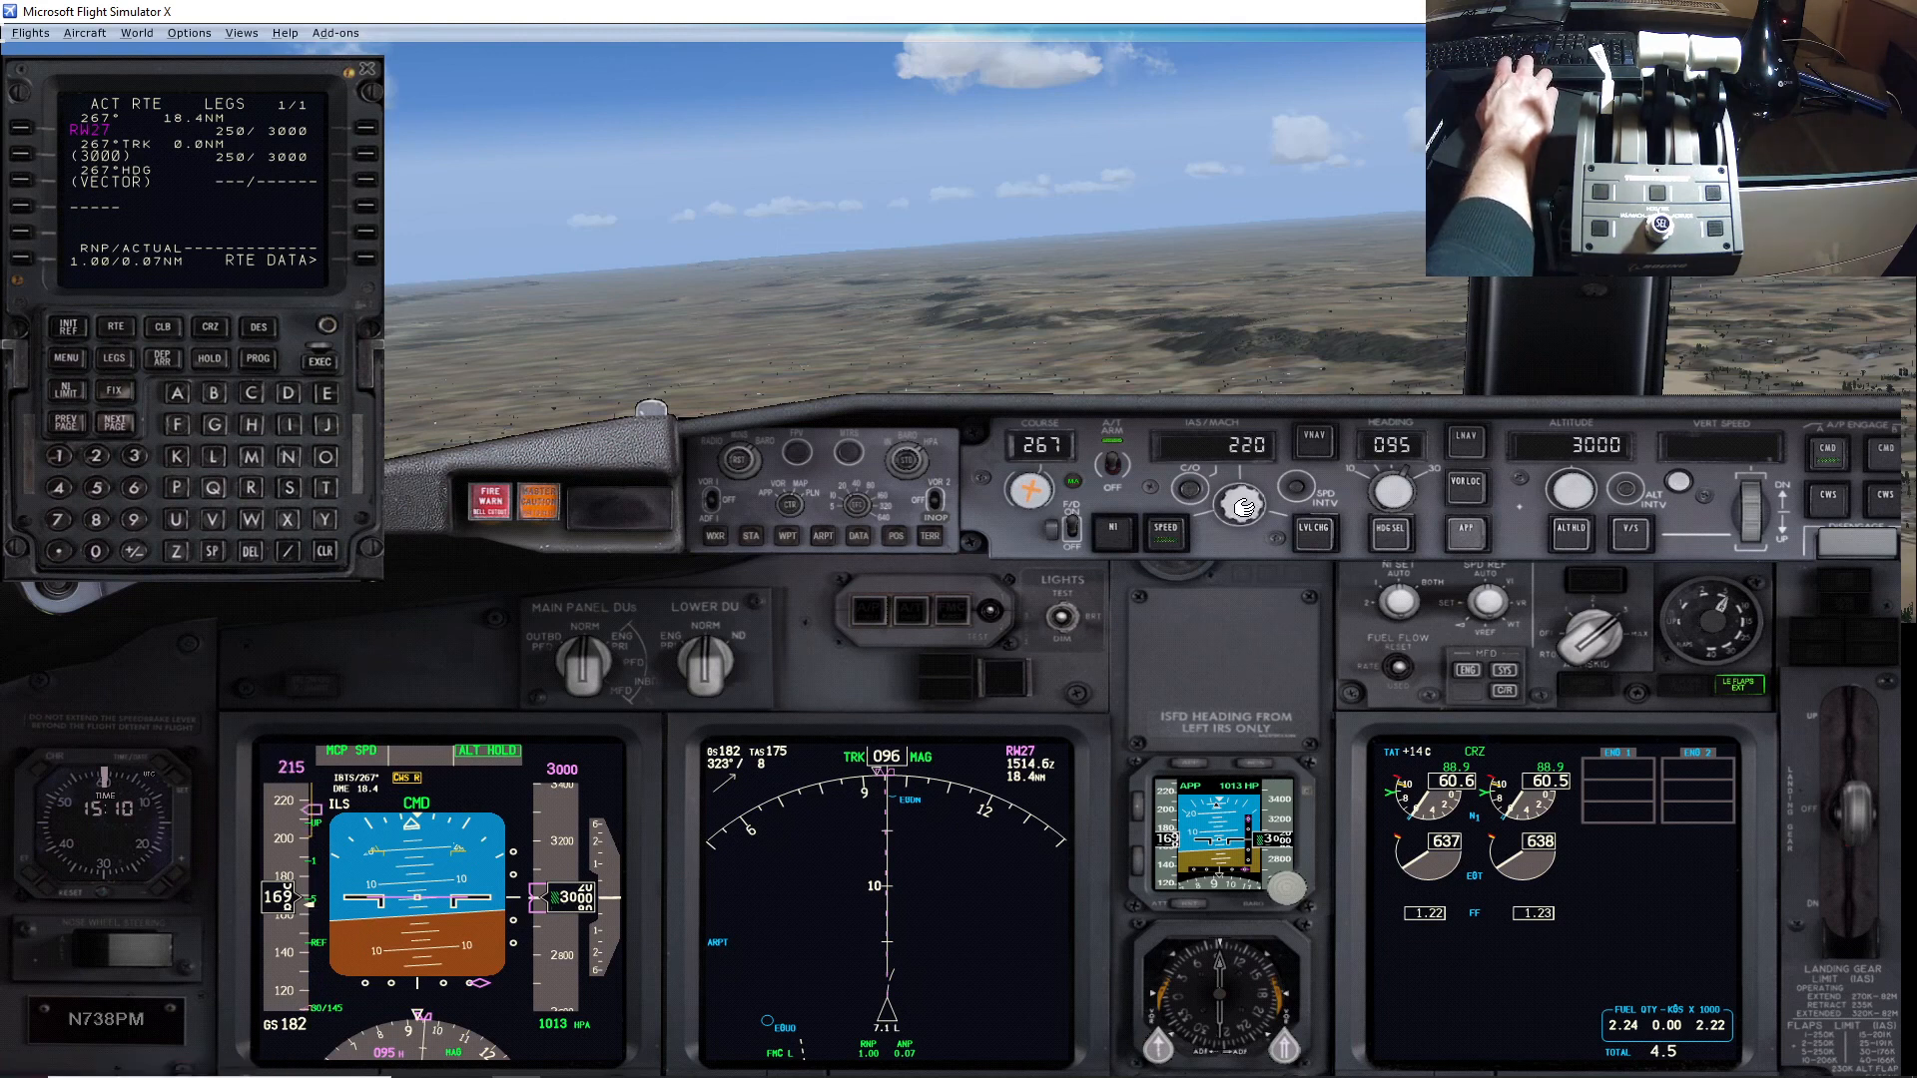
{"action": "scroll", "coordinate": [1245, 506], "scroll_direction": "down", "scroll_amount": 2}
{"action": "scroll", "coordinate": [1243, 505], "scroll_direction": "down", "scroll_amount": 2}
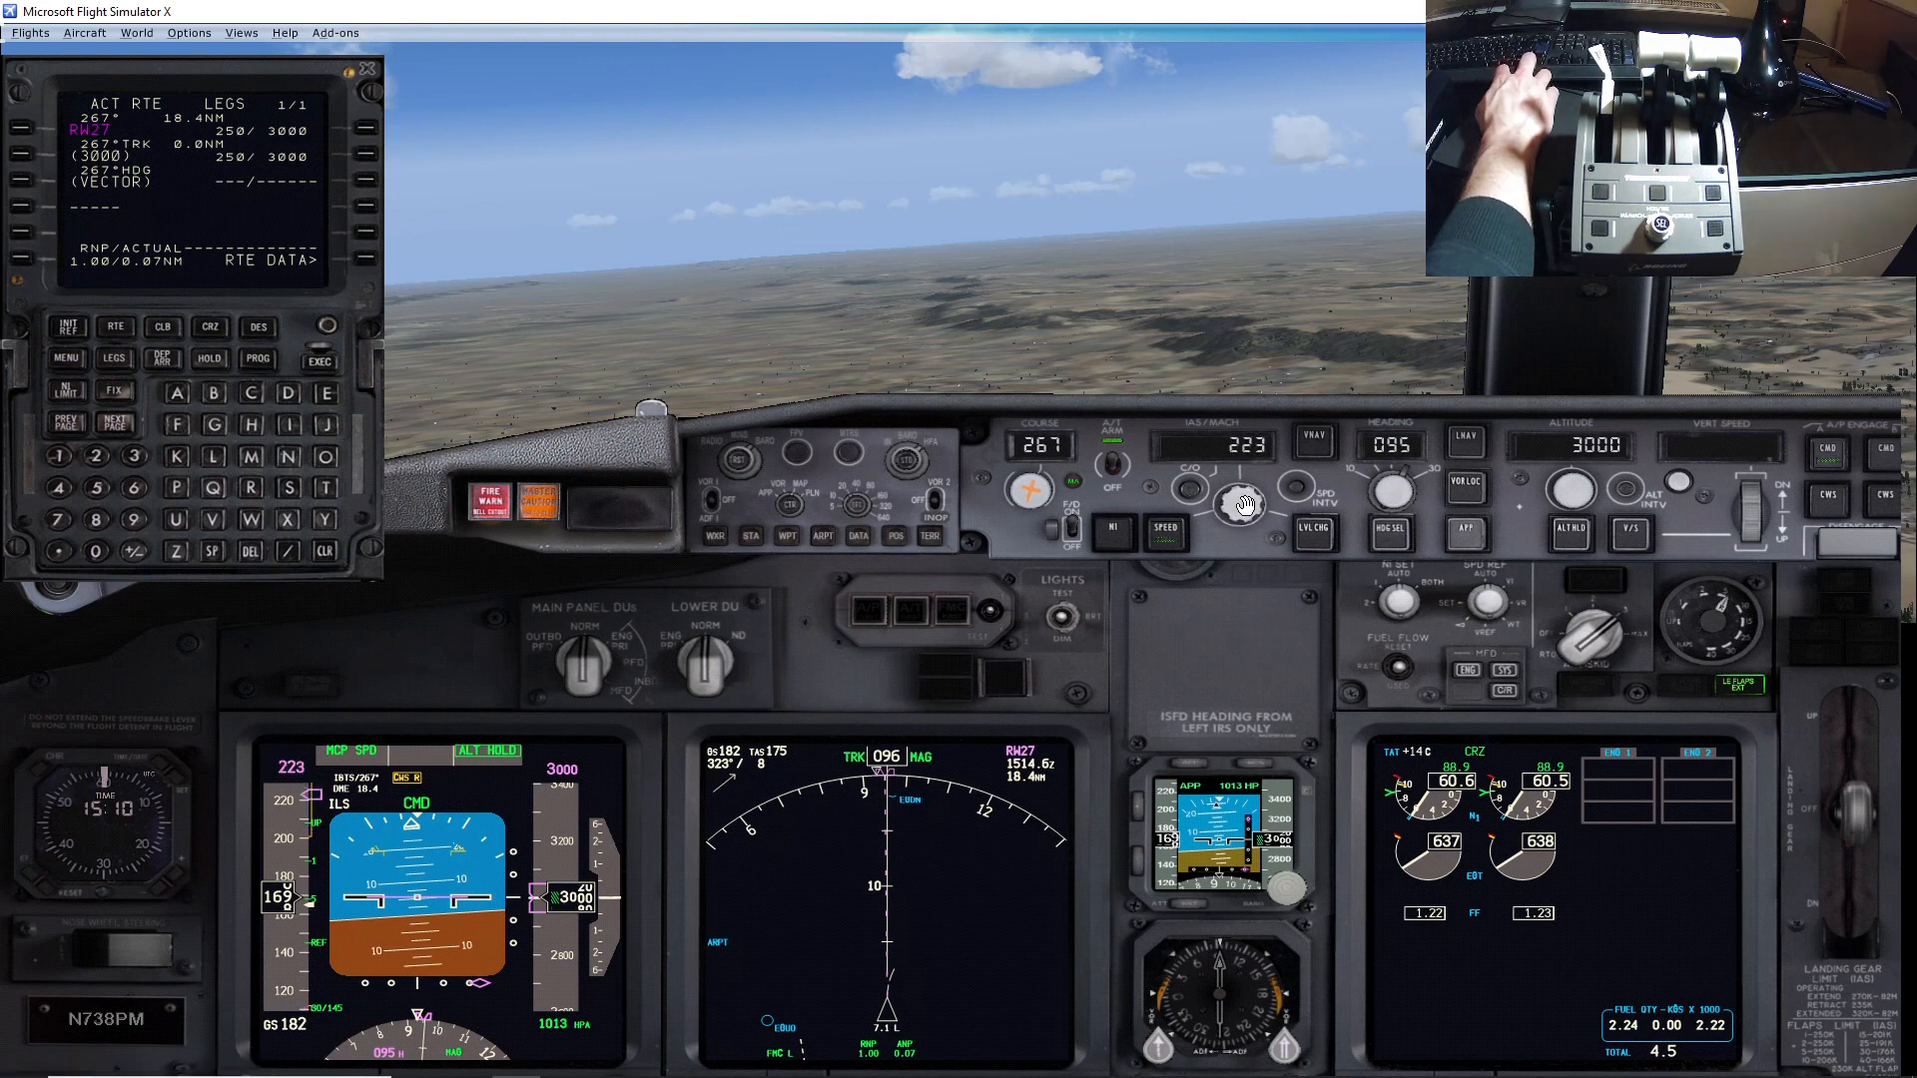
Step: Switch to SPAD.neXt and examine the condition in the quadrant's button 16 MCP speed selector event
{"action": "key", "text": "super"}
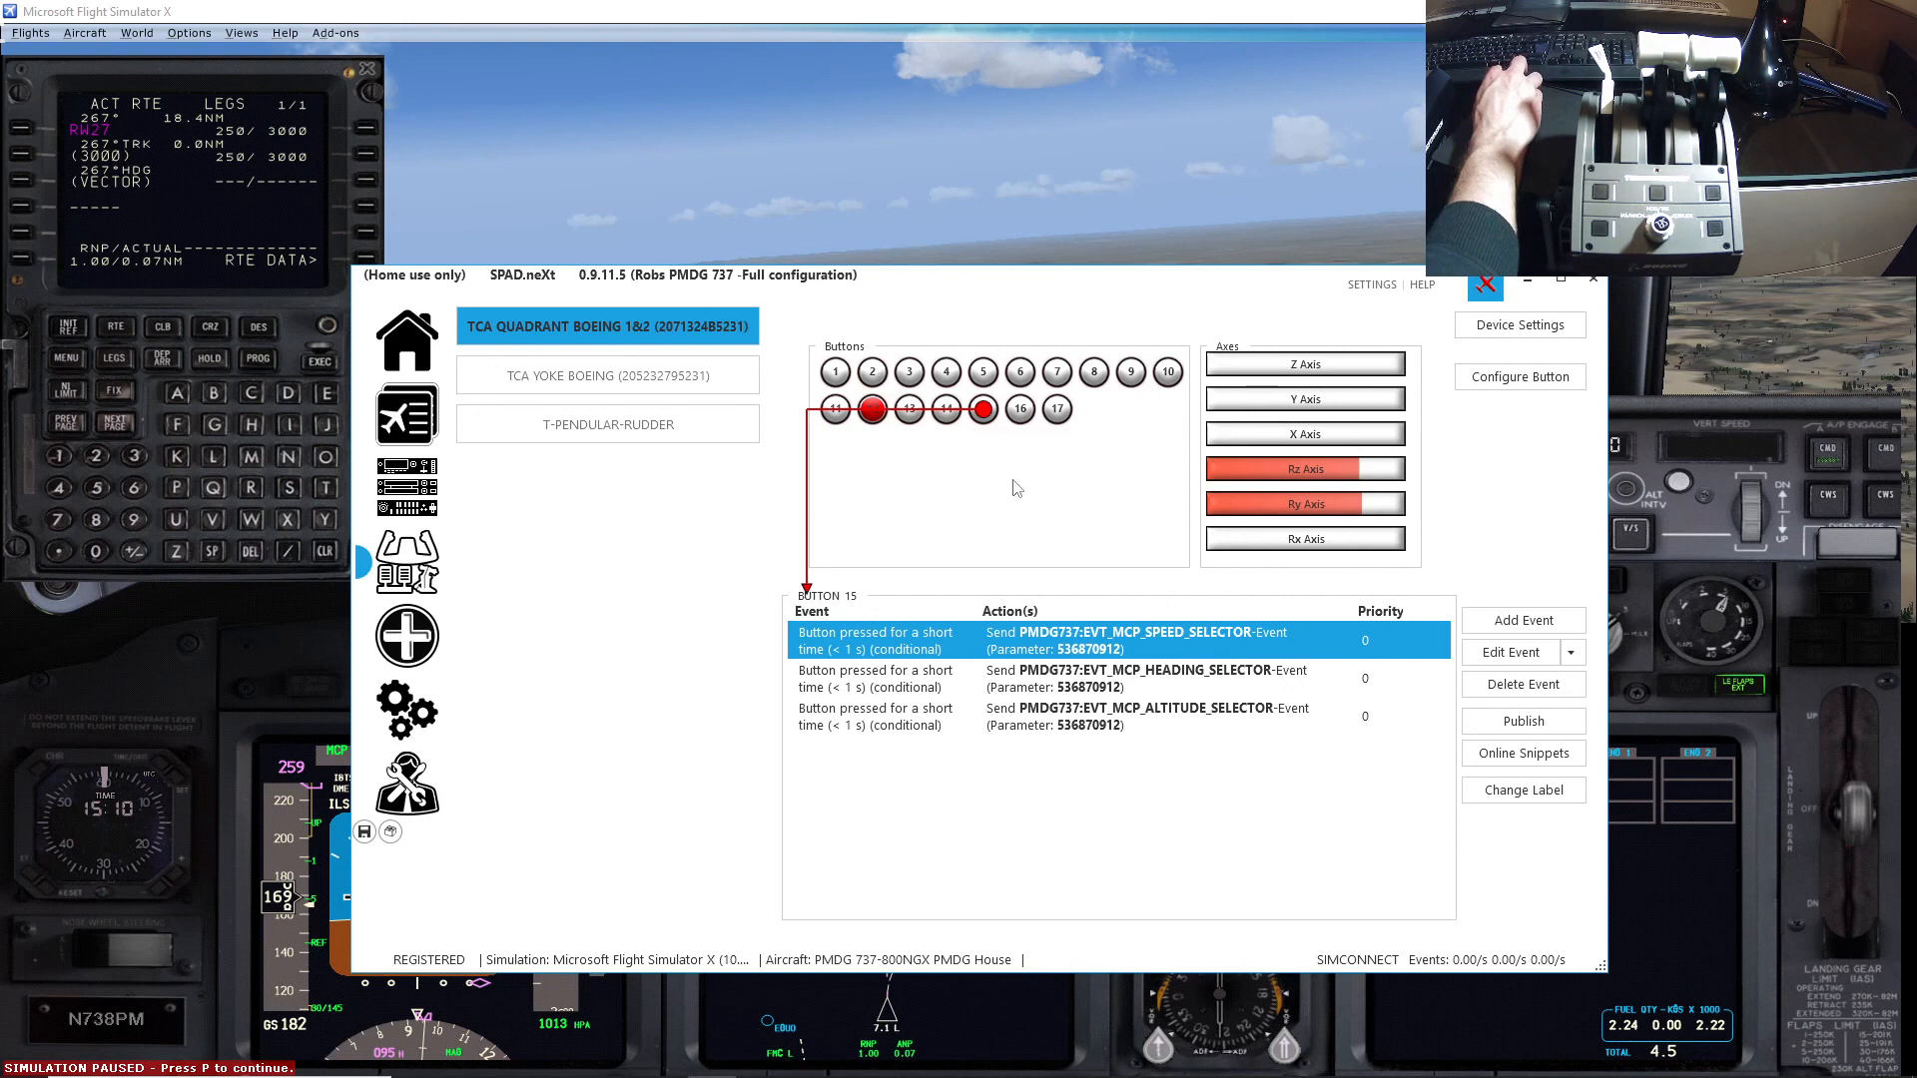
{"action": "left_click", "coordinate": [1020, 408]}
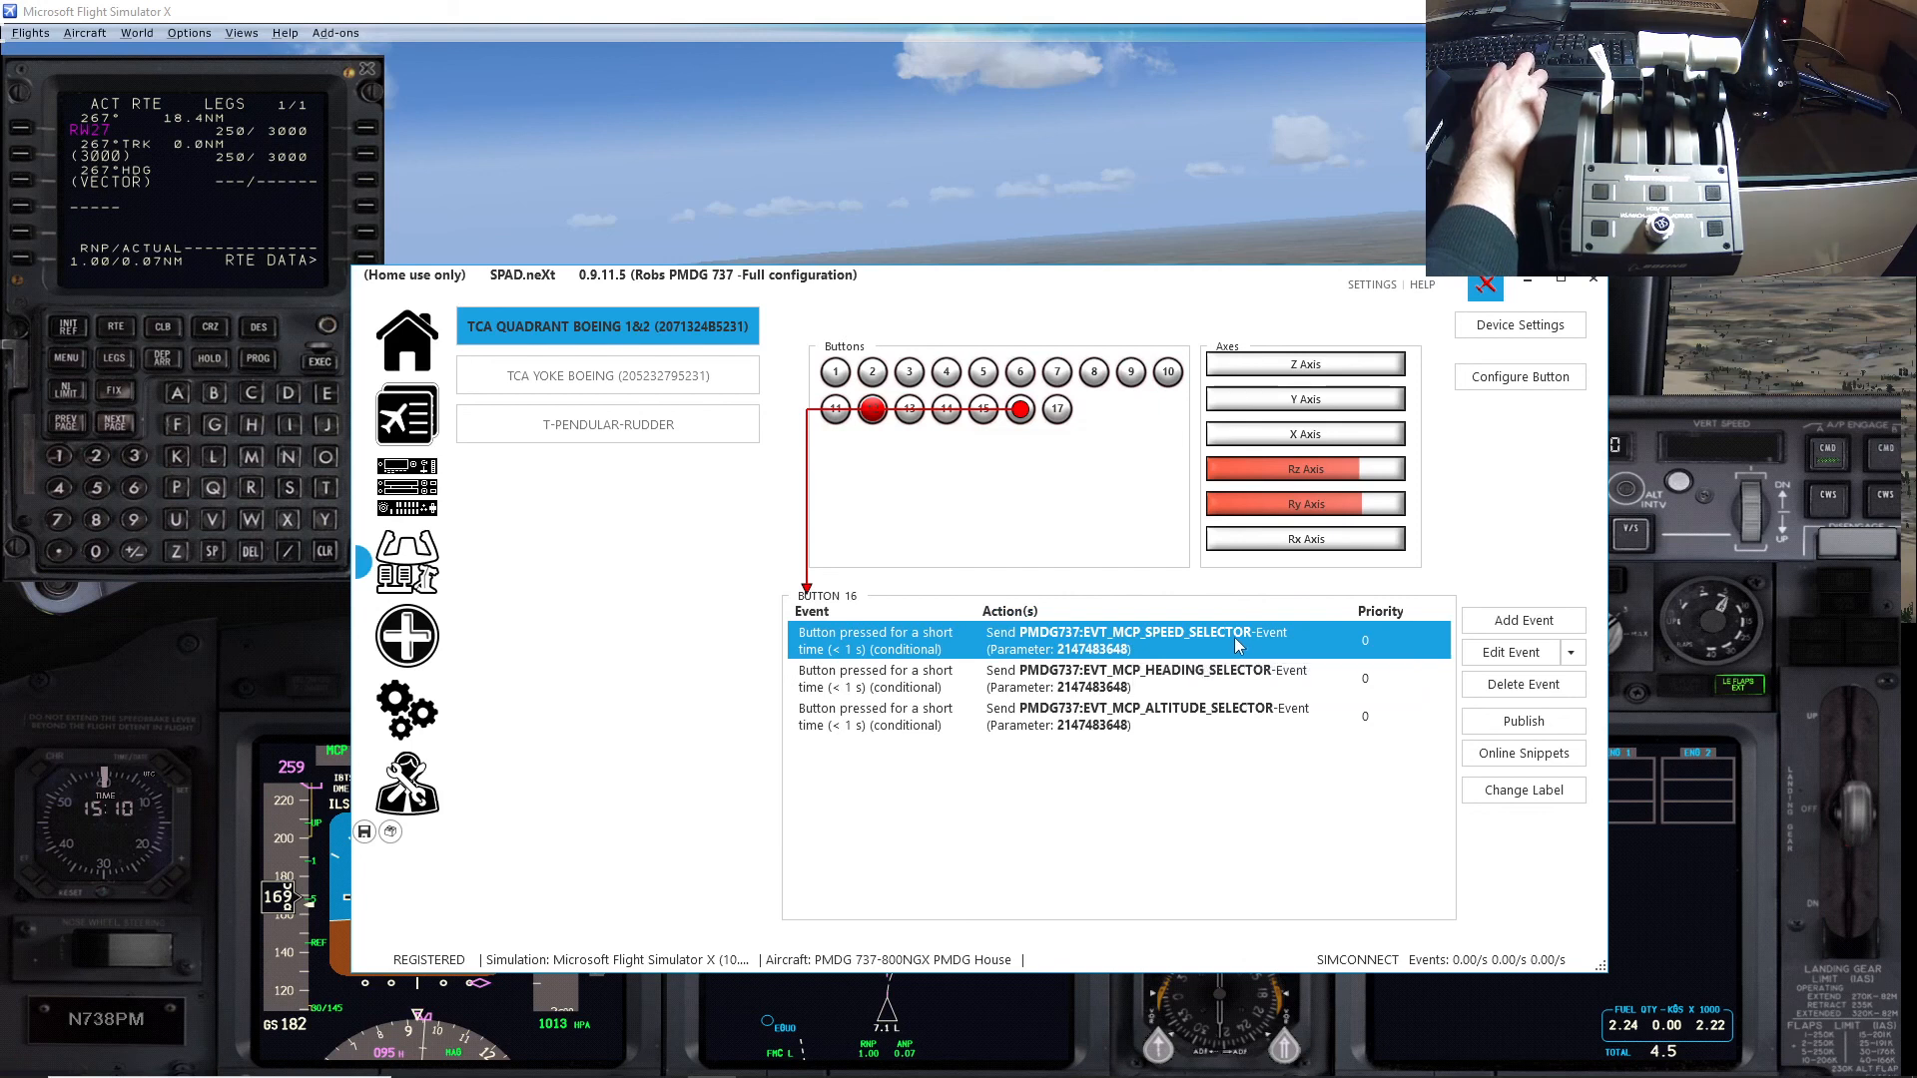
{"action": "left_click", "coordinate": [1510, 655]}
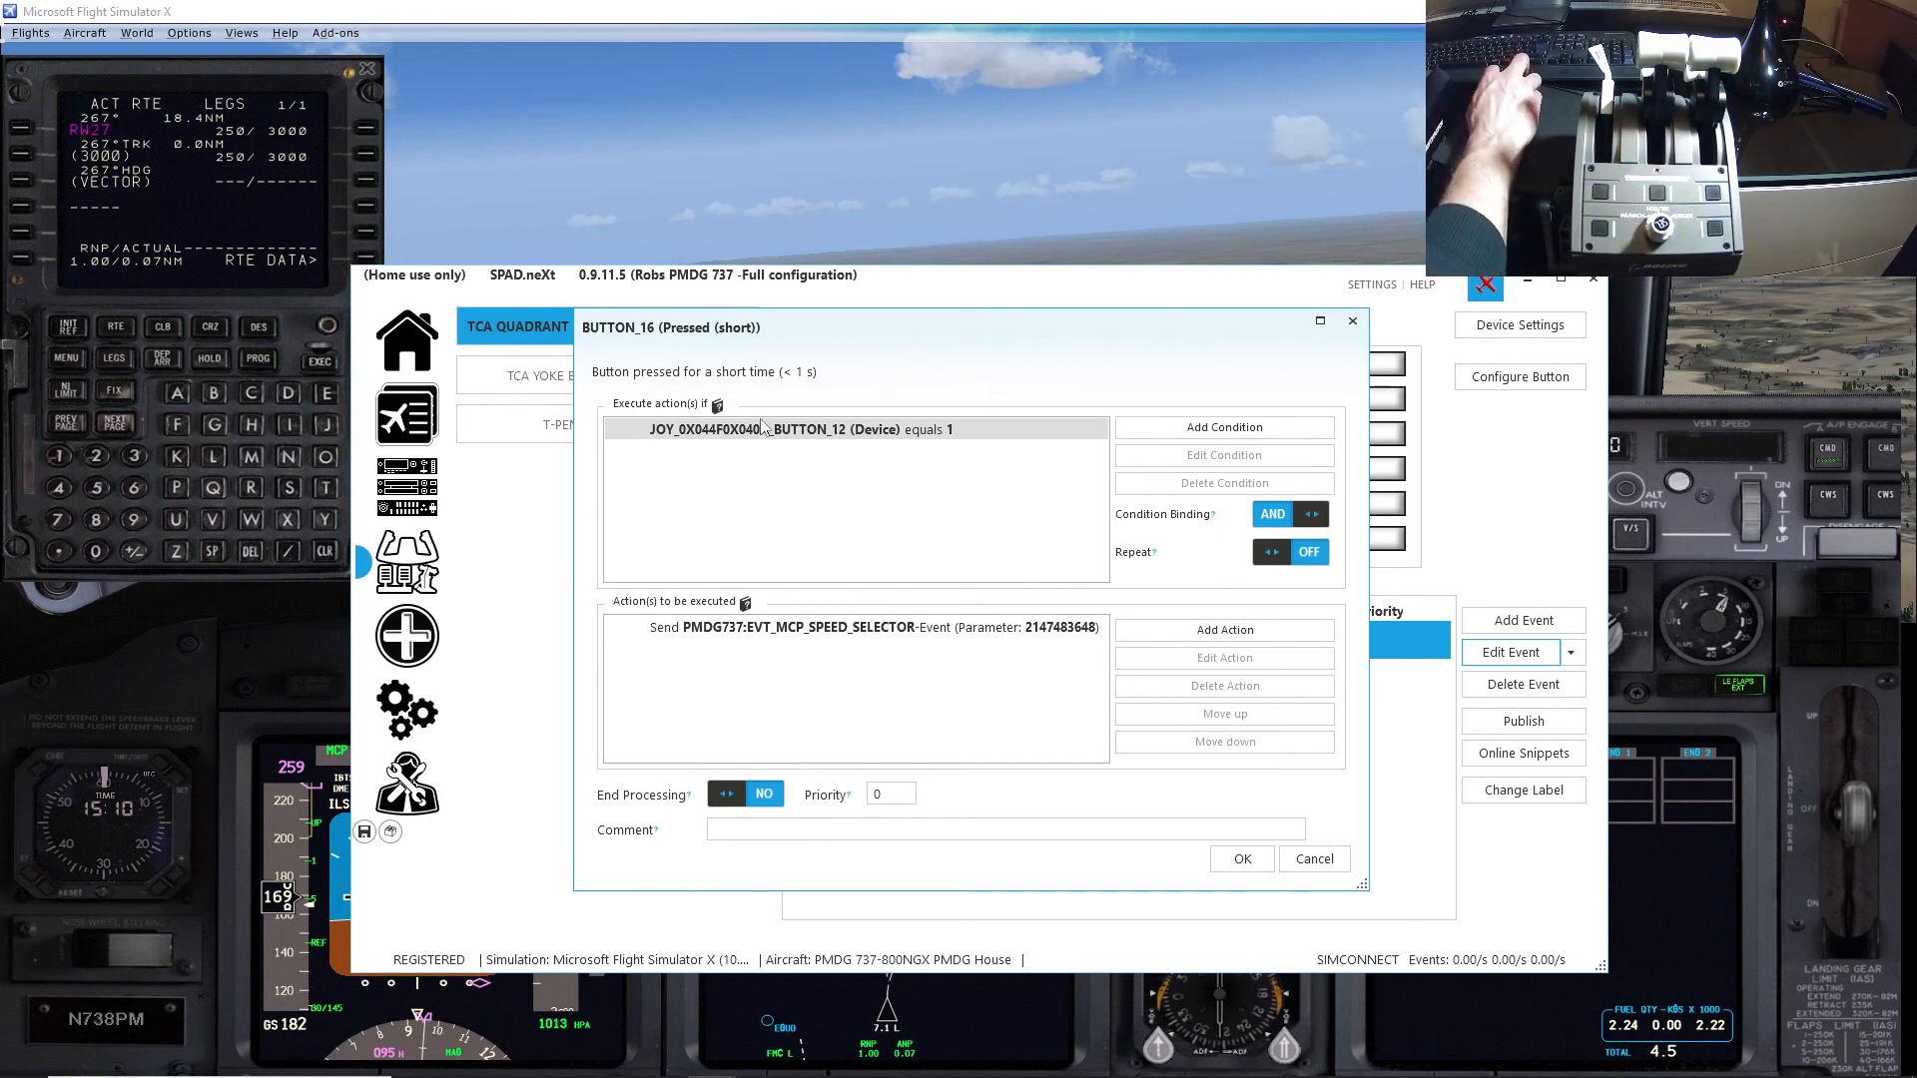
{"action": "left_click", "coordinate": [979, 439]}
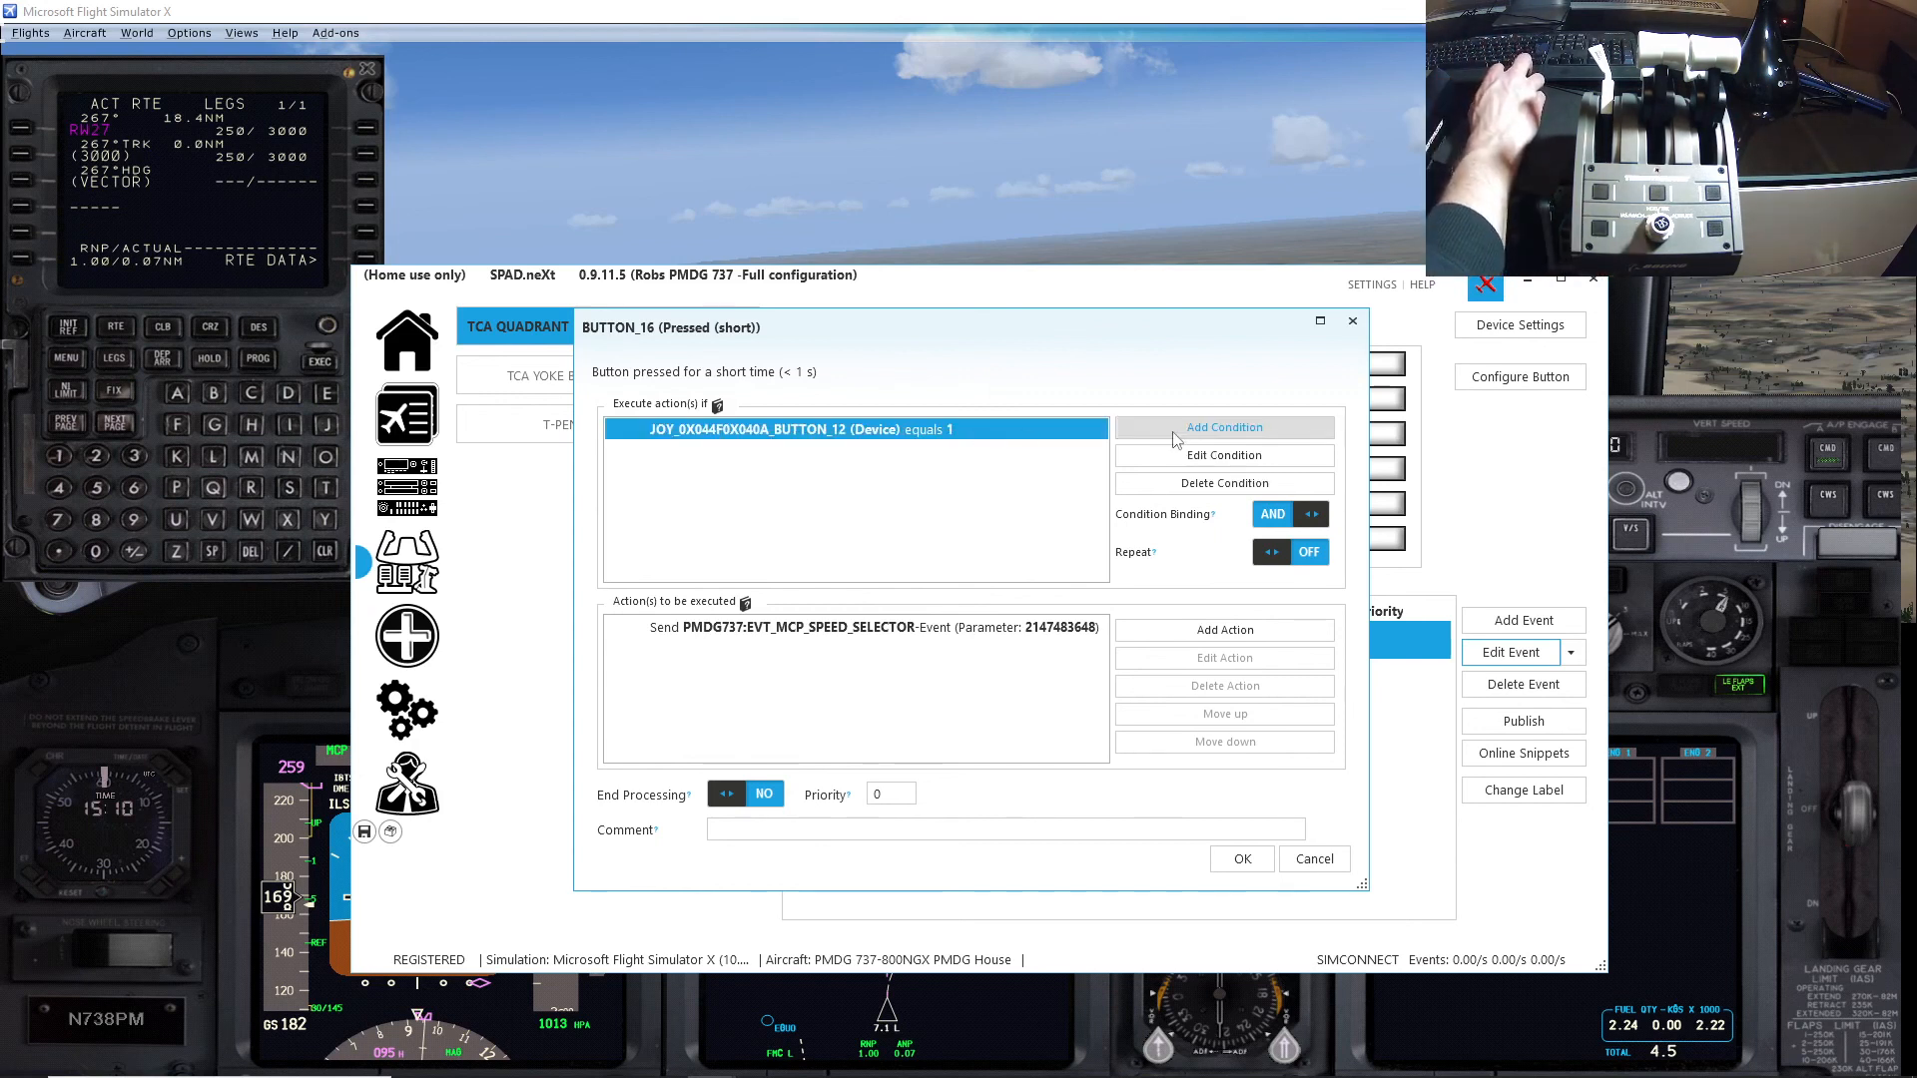
{"action": "left_click", "coordinate": [1225, 455]}
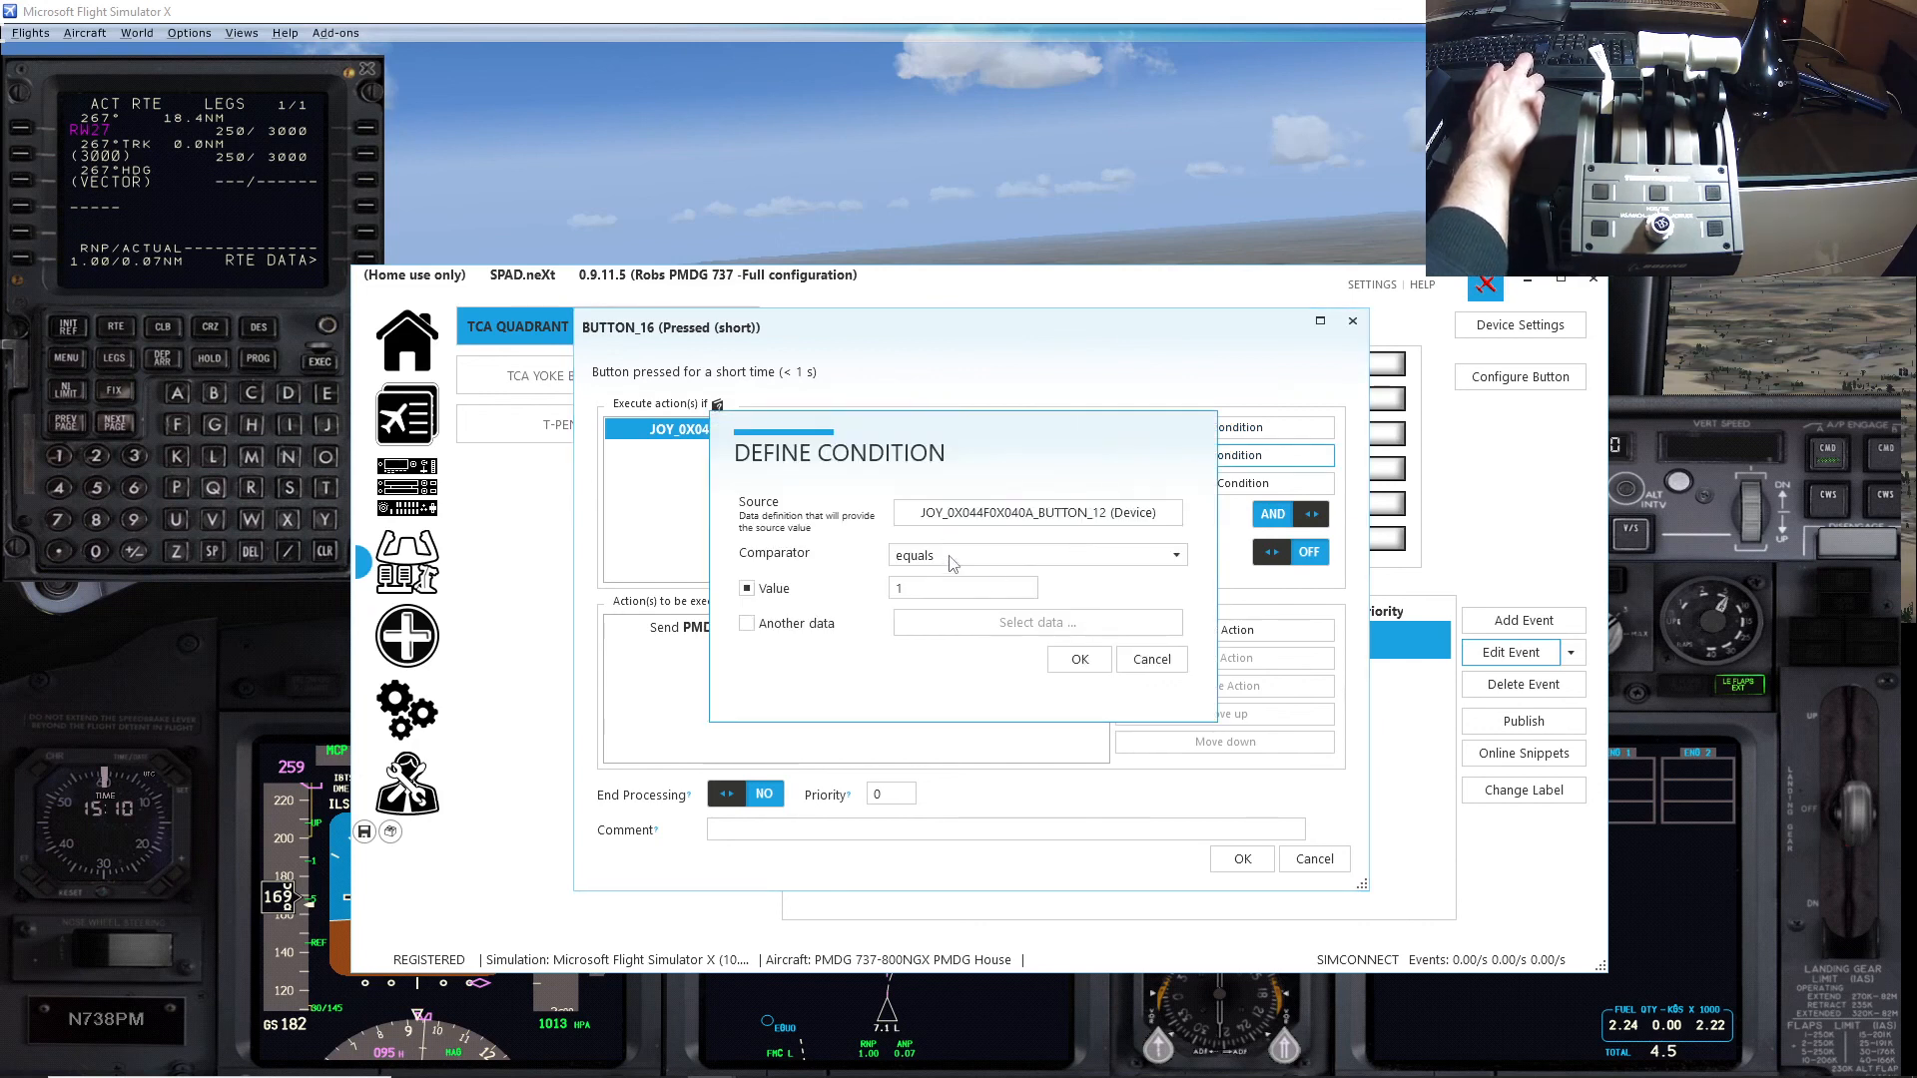
{"action": "left_click", "coordinate": [1079, 661]}
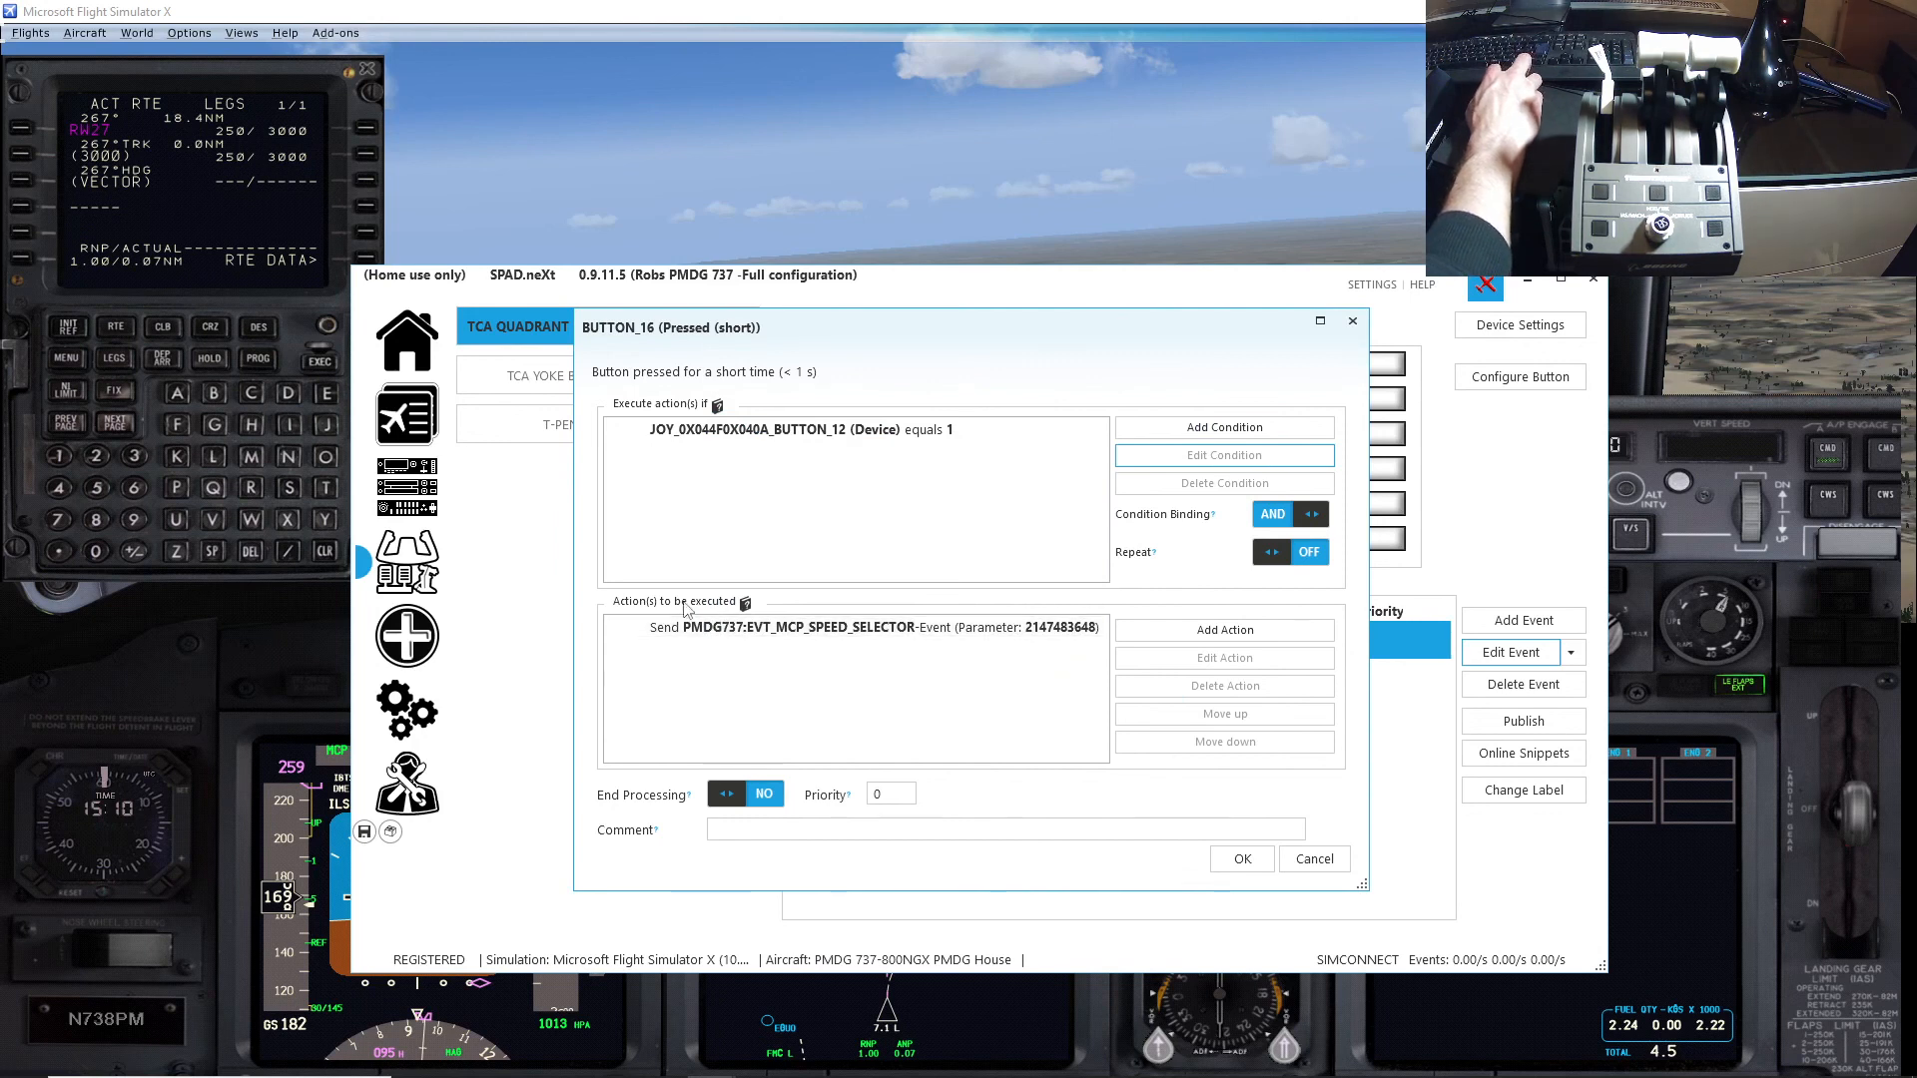
Step: Examine the simulation event and PMDG special value behind button 16's MCP speed selector action
{"action": "left_click", "coordinate": [712, 629]}
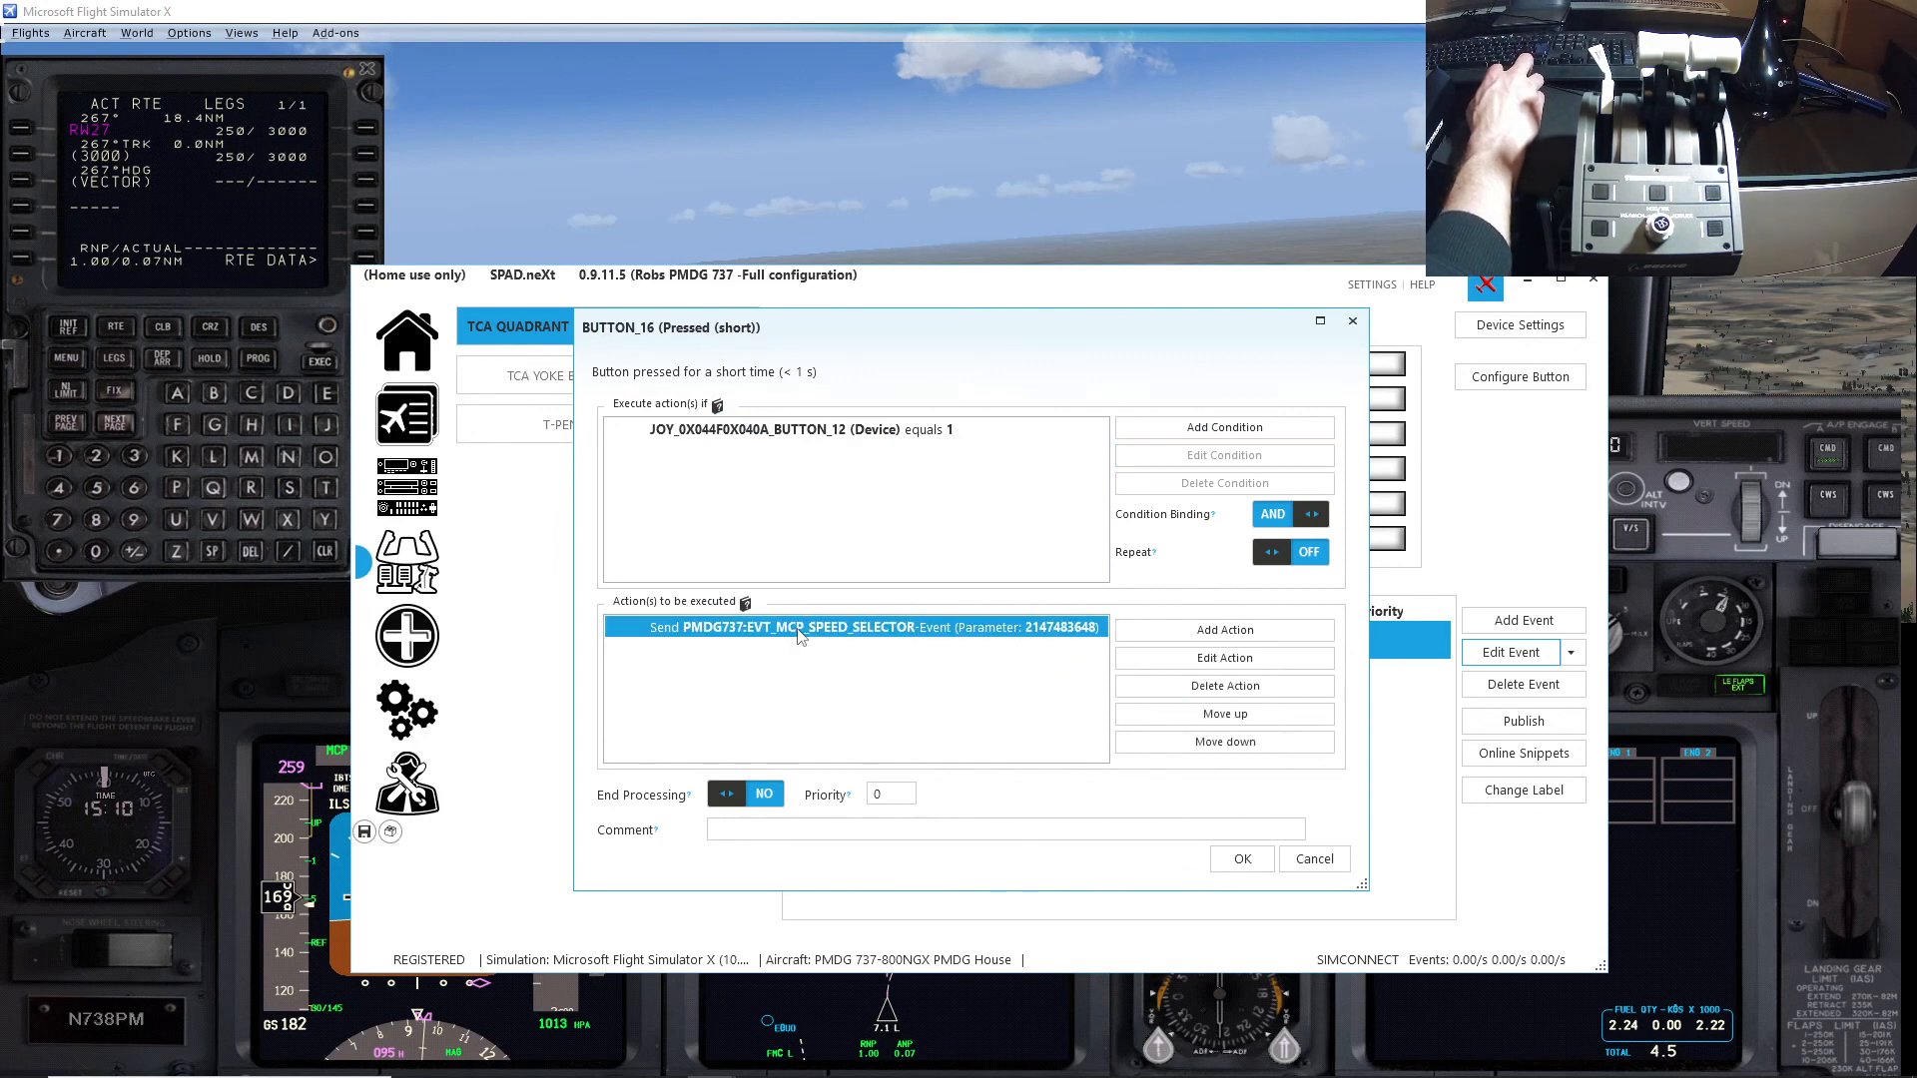
{"action": "left_click", "coordinate": [1210, 667]}
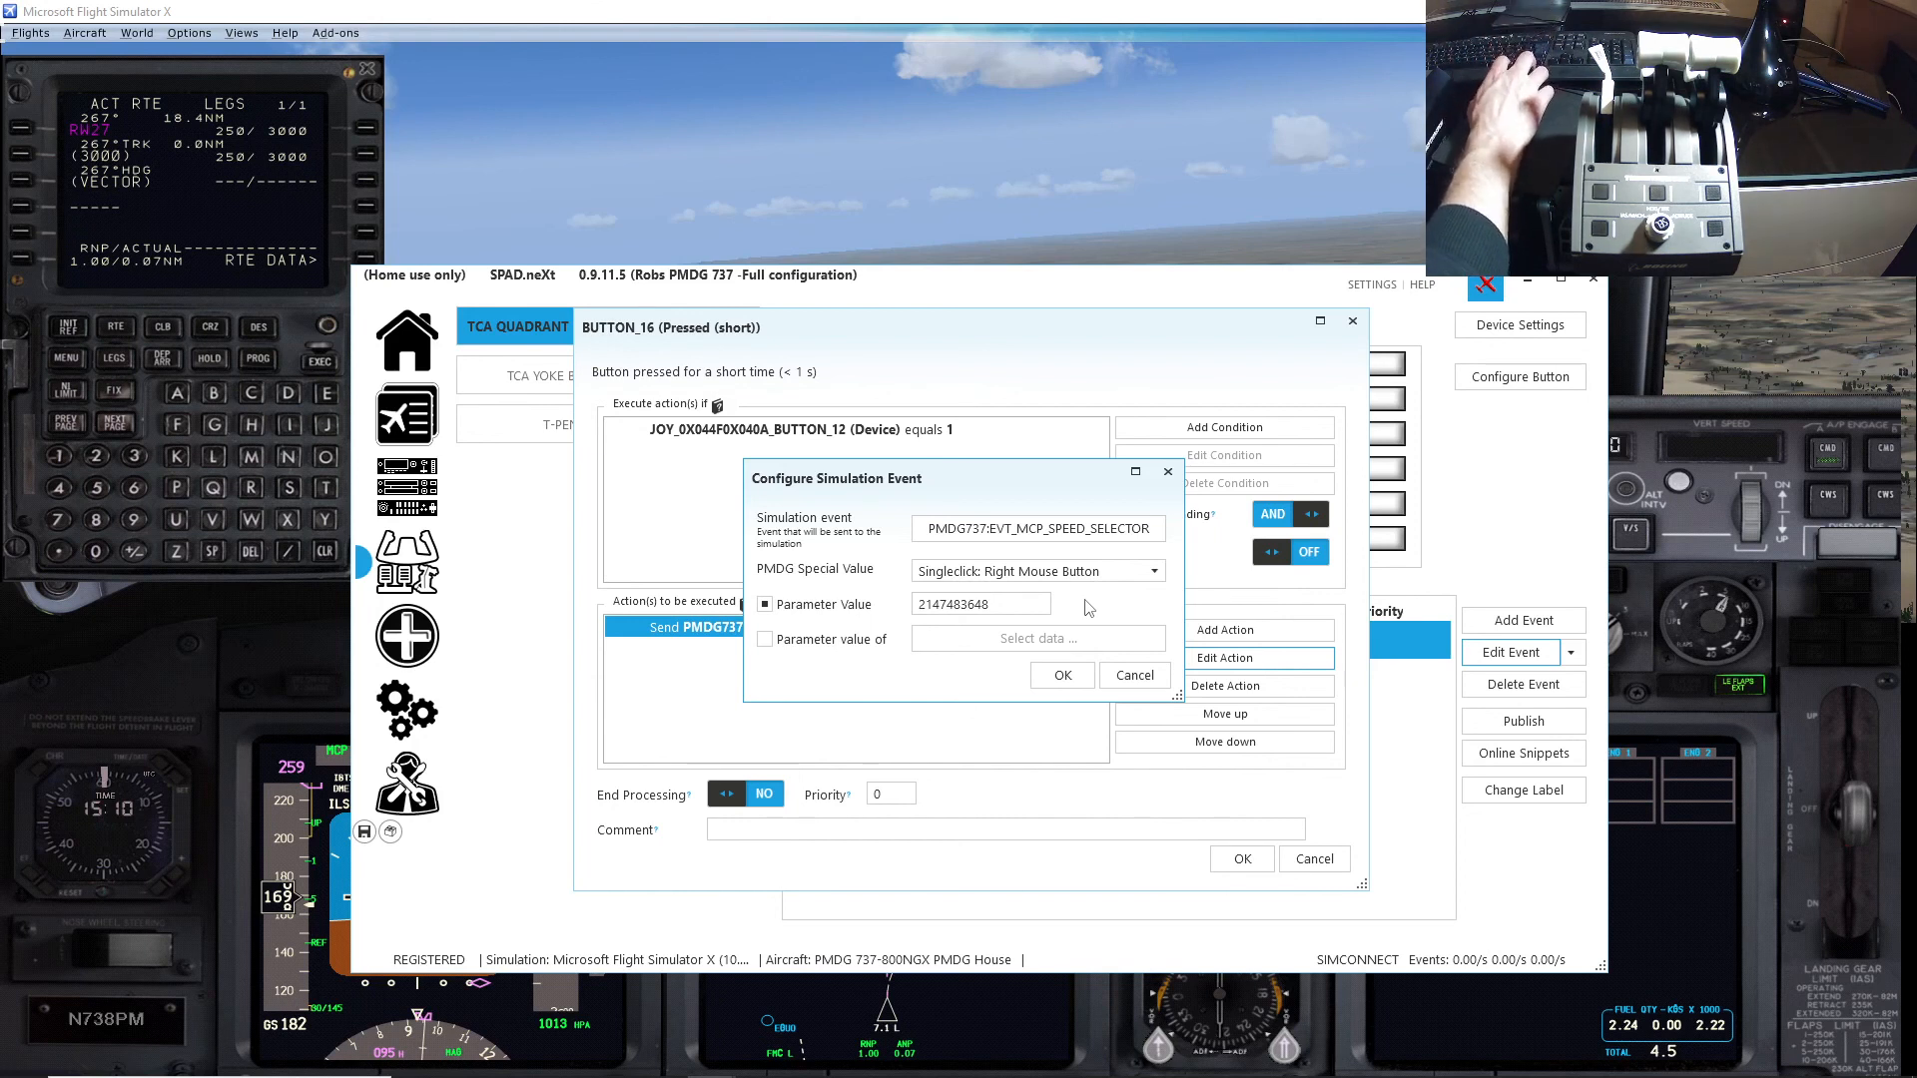
{"action": "left_click", "coordinate": [1066, 679]}
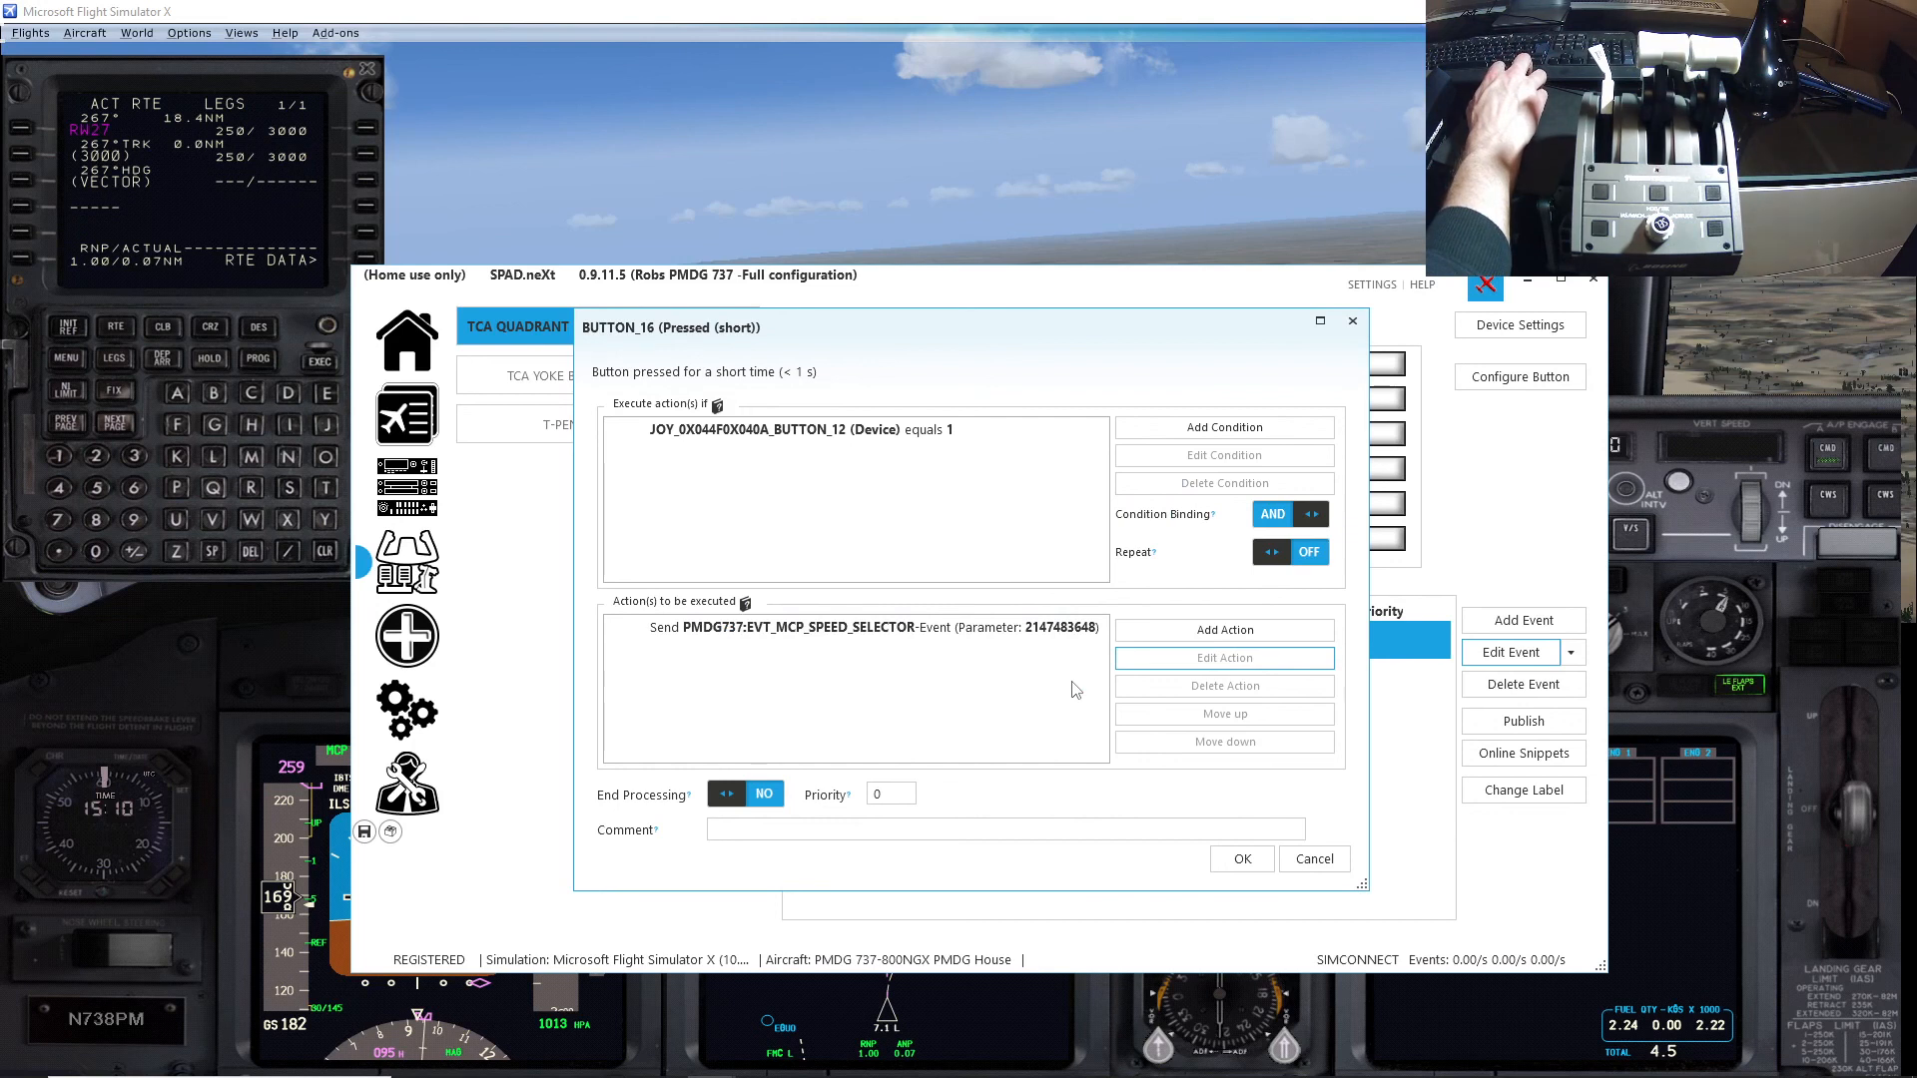
{"action": "left_click", "coordinate": [1244, 860]}
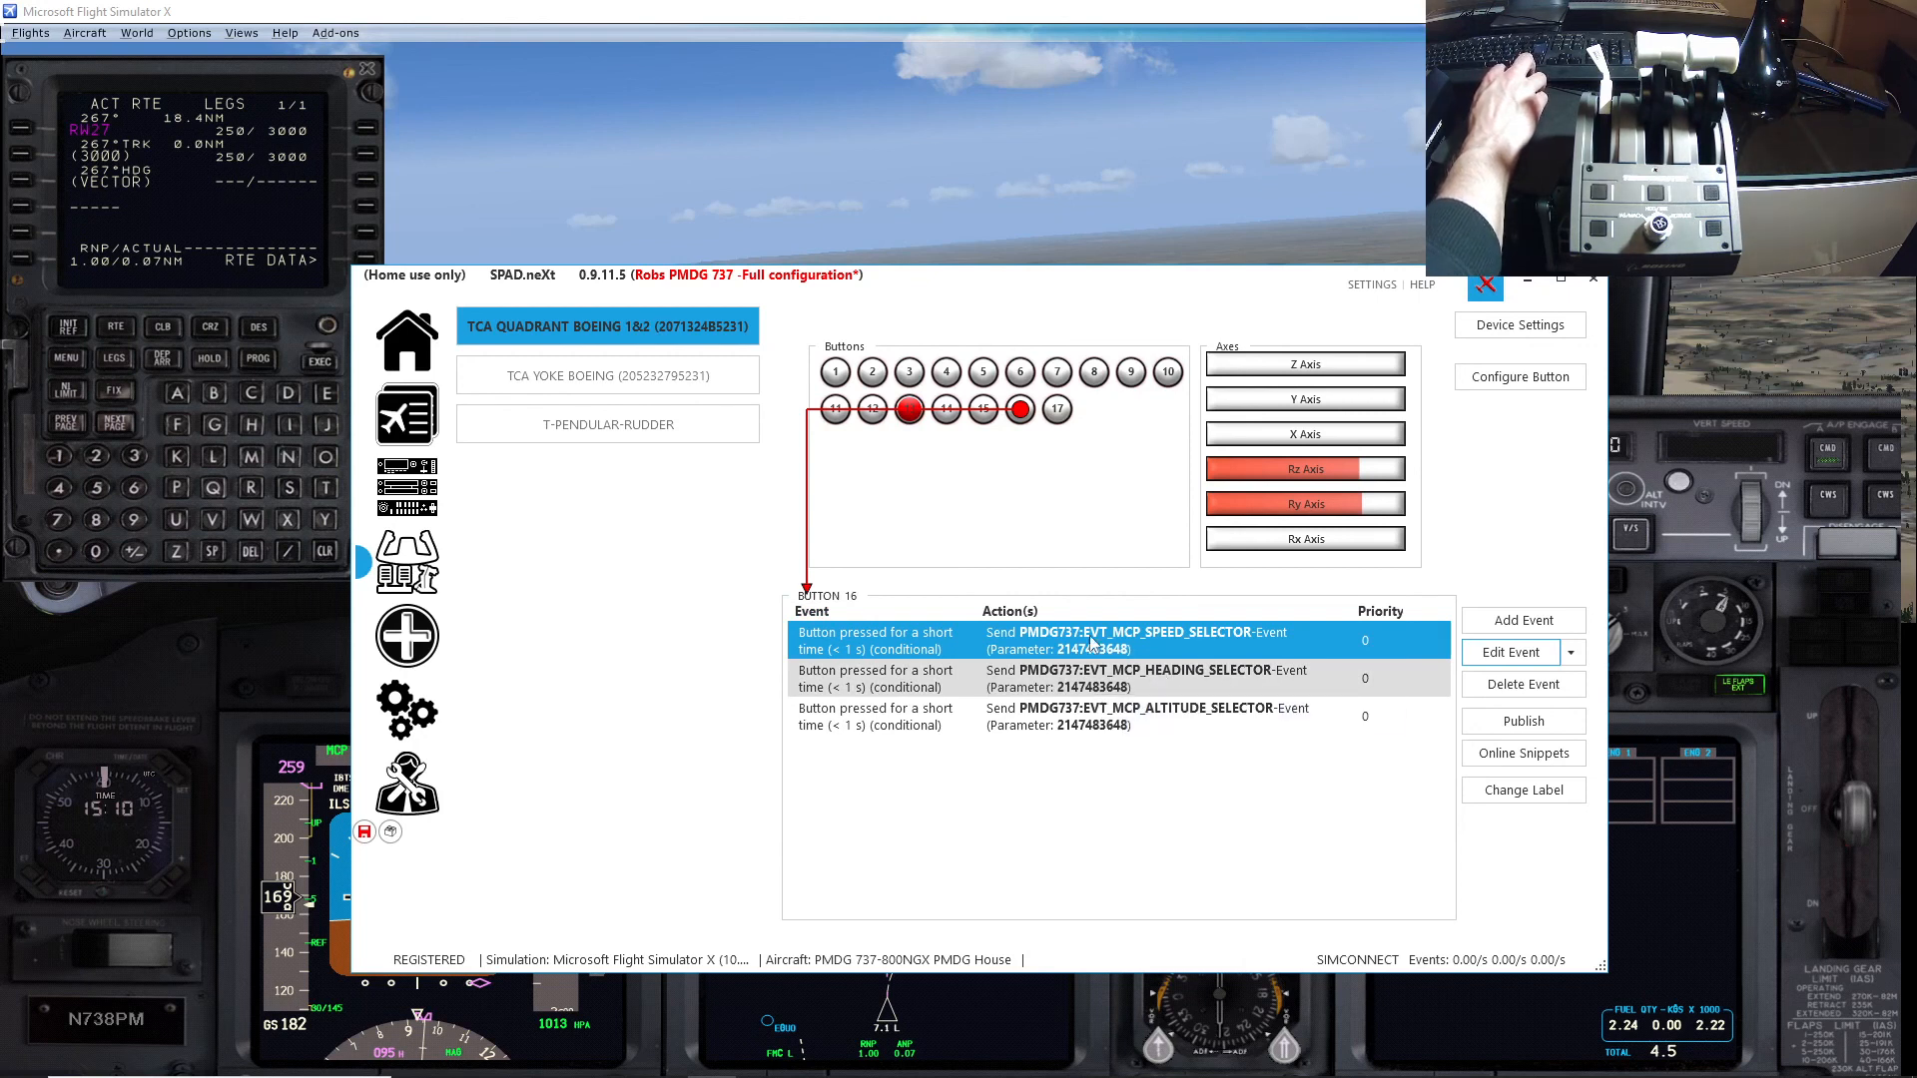
Step: Examine the condition and the simulation event settings of button 16's MCP heading selector event
{"action": "left_click", "coordinate": [1131, 678]}
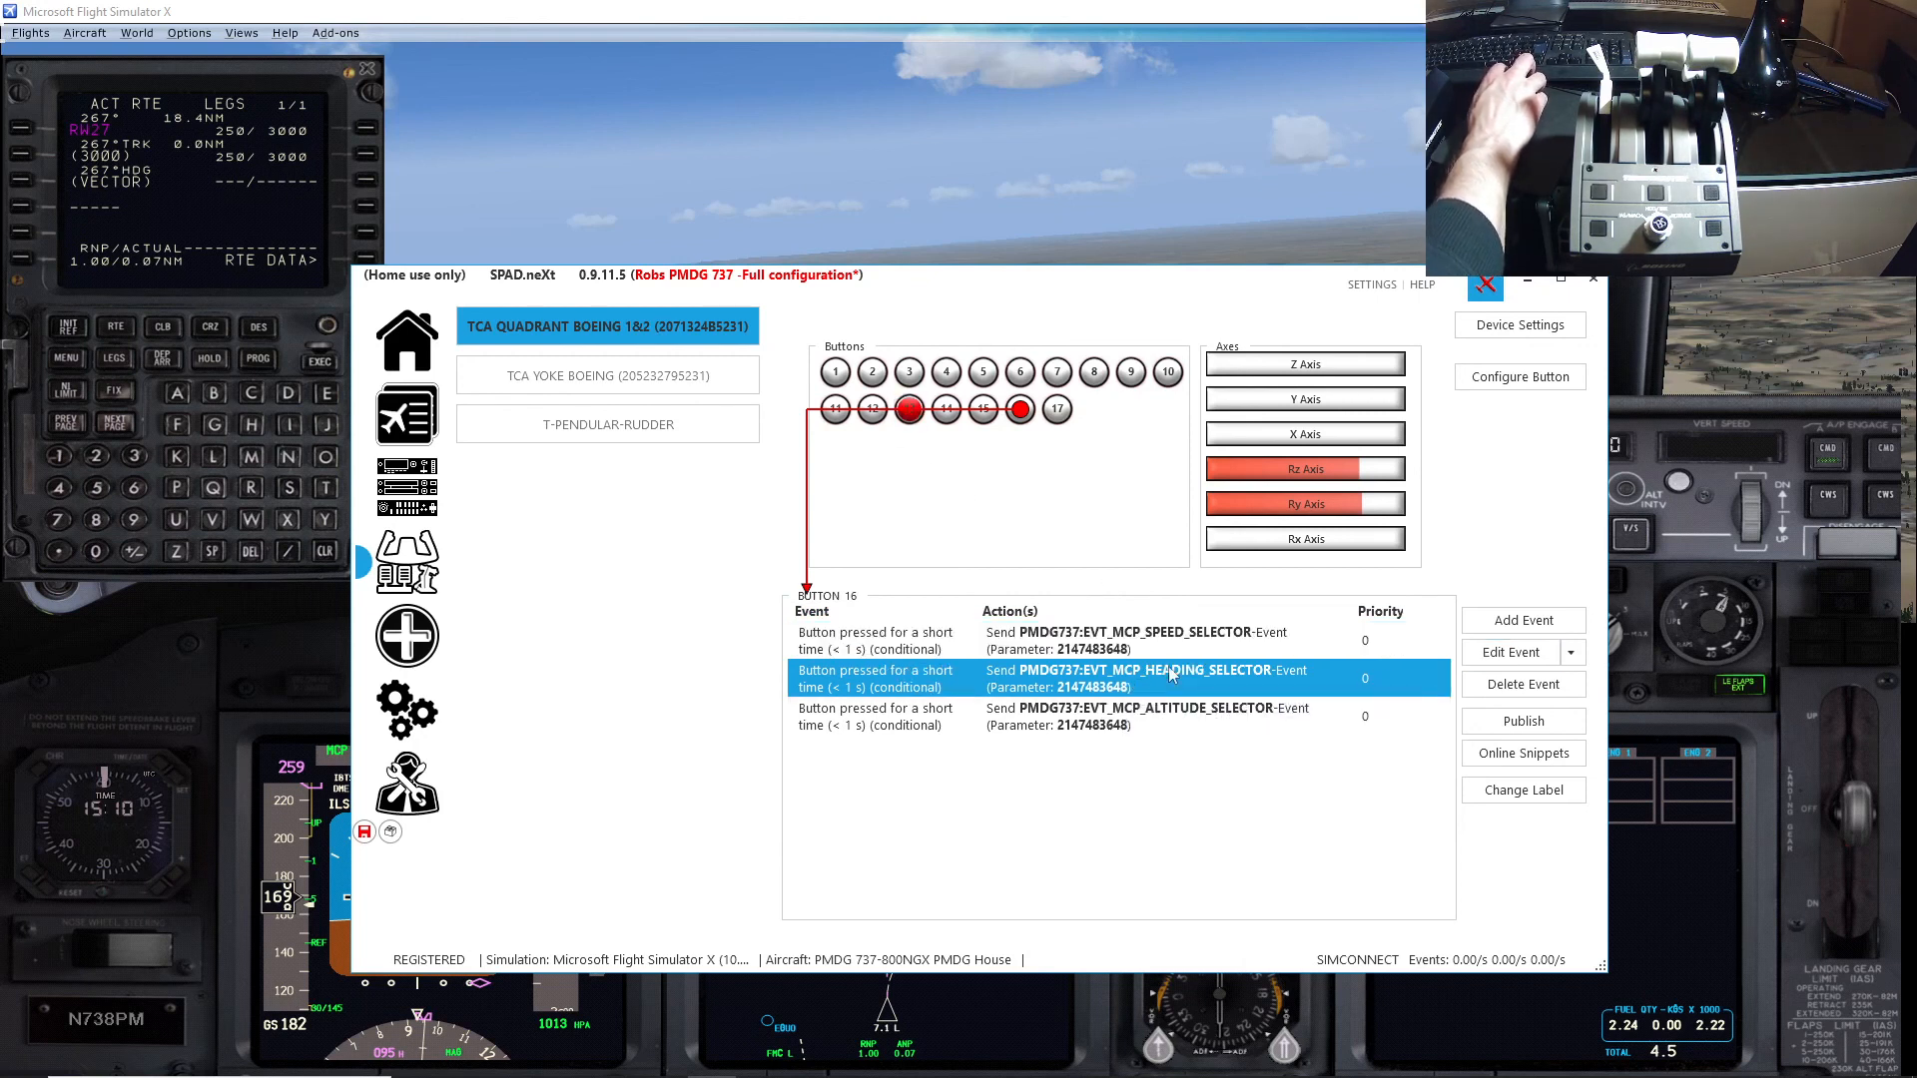
{"action": "left_click", "coordinate": [1515, 656]}
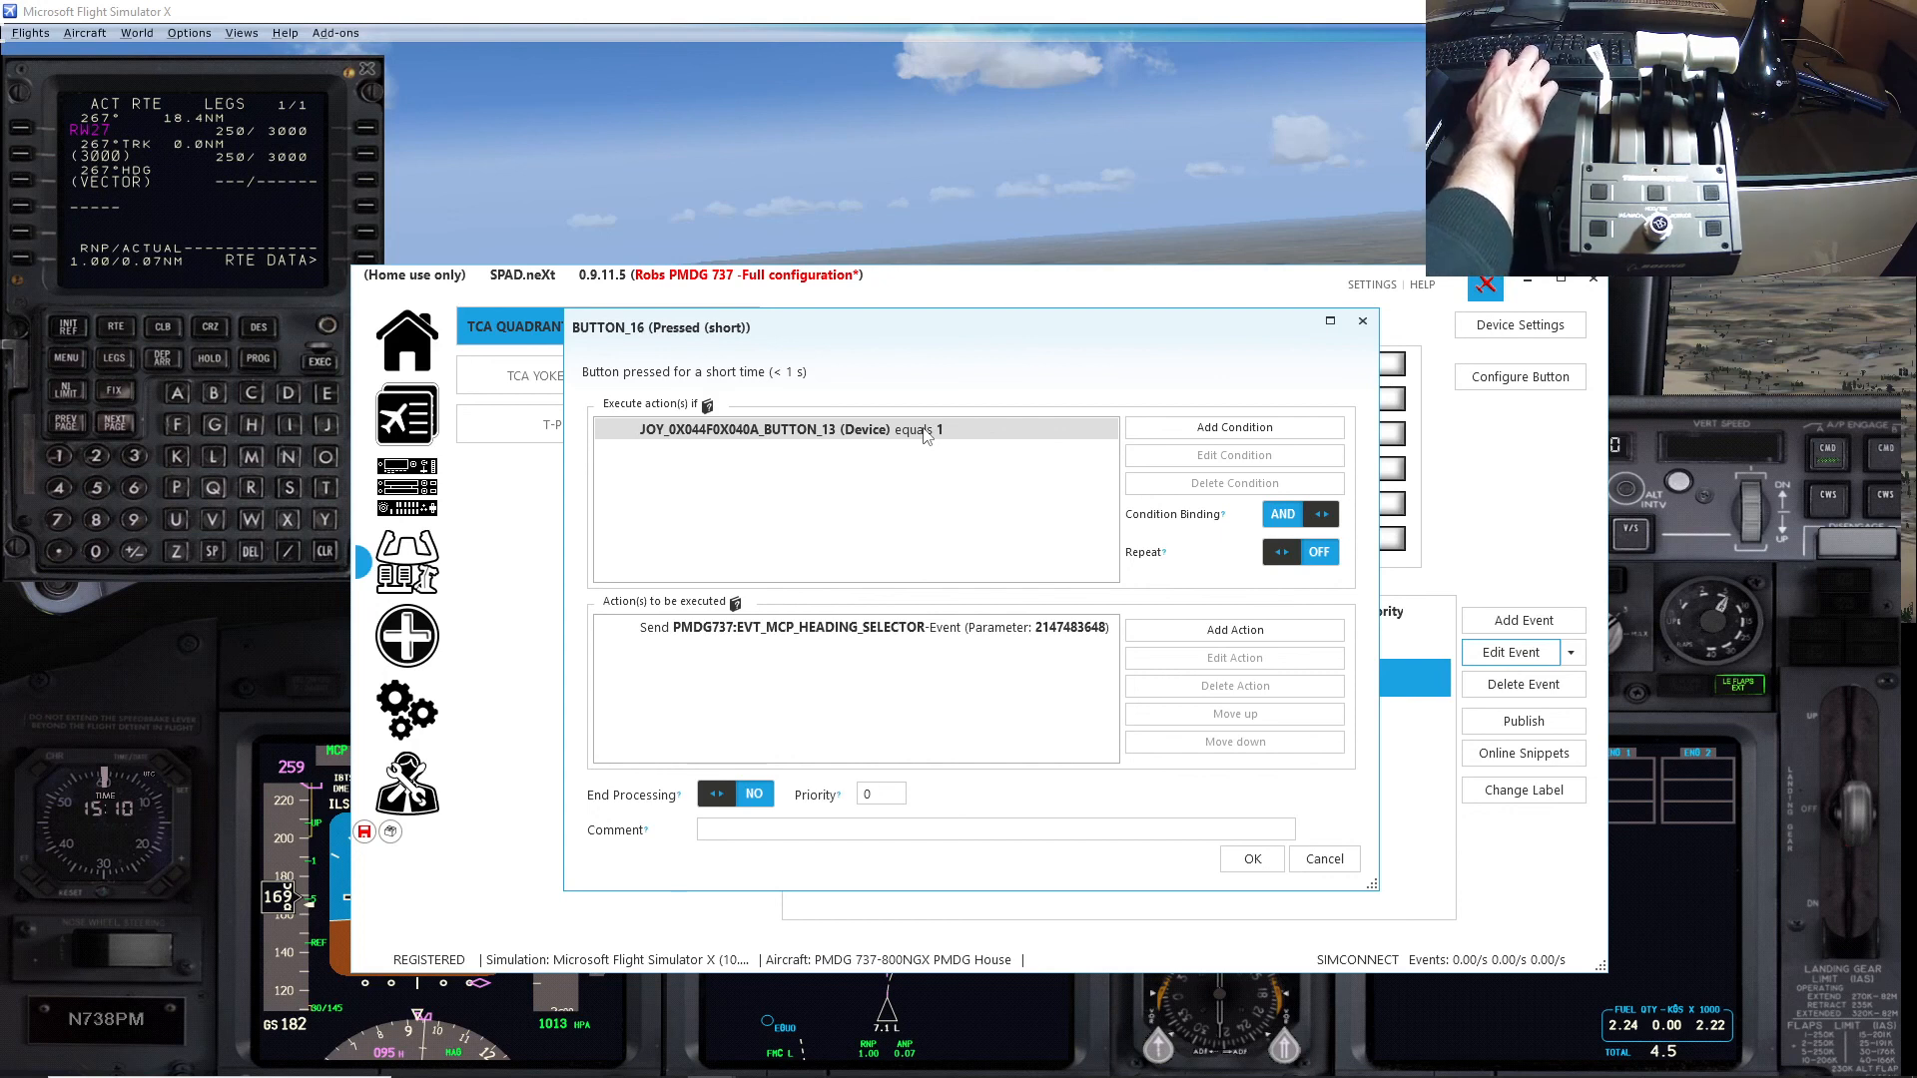
{"action": "left_click", "coordinate": [886, 629]}
{"action": "left_click", "coordinate": [1229, 658]}
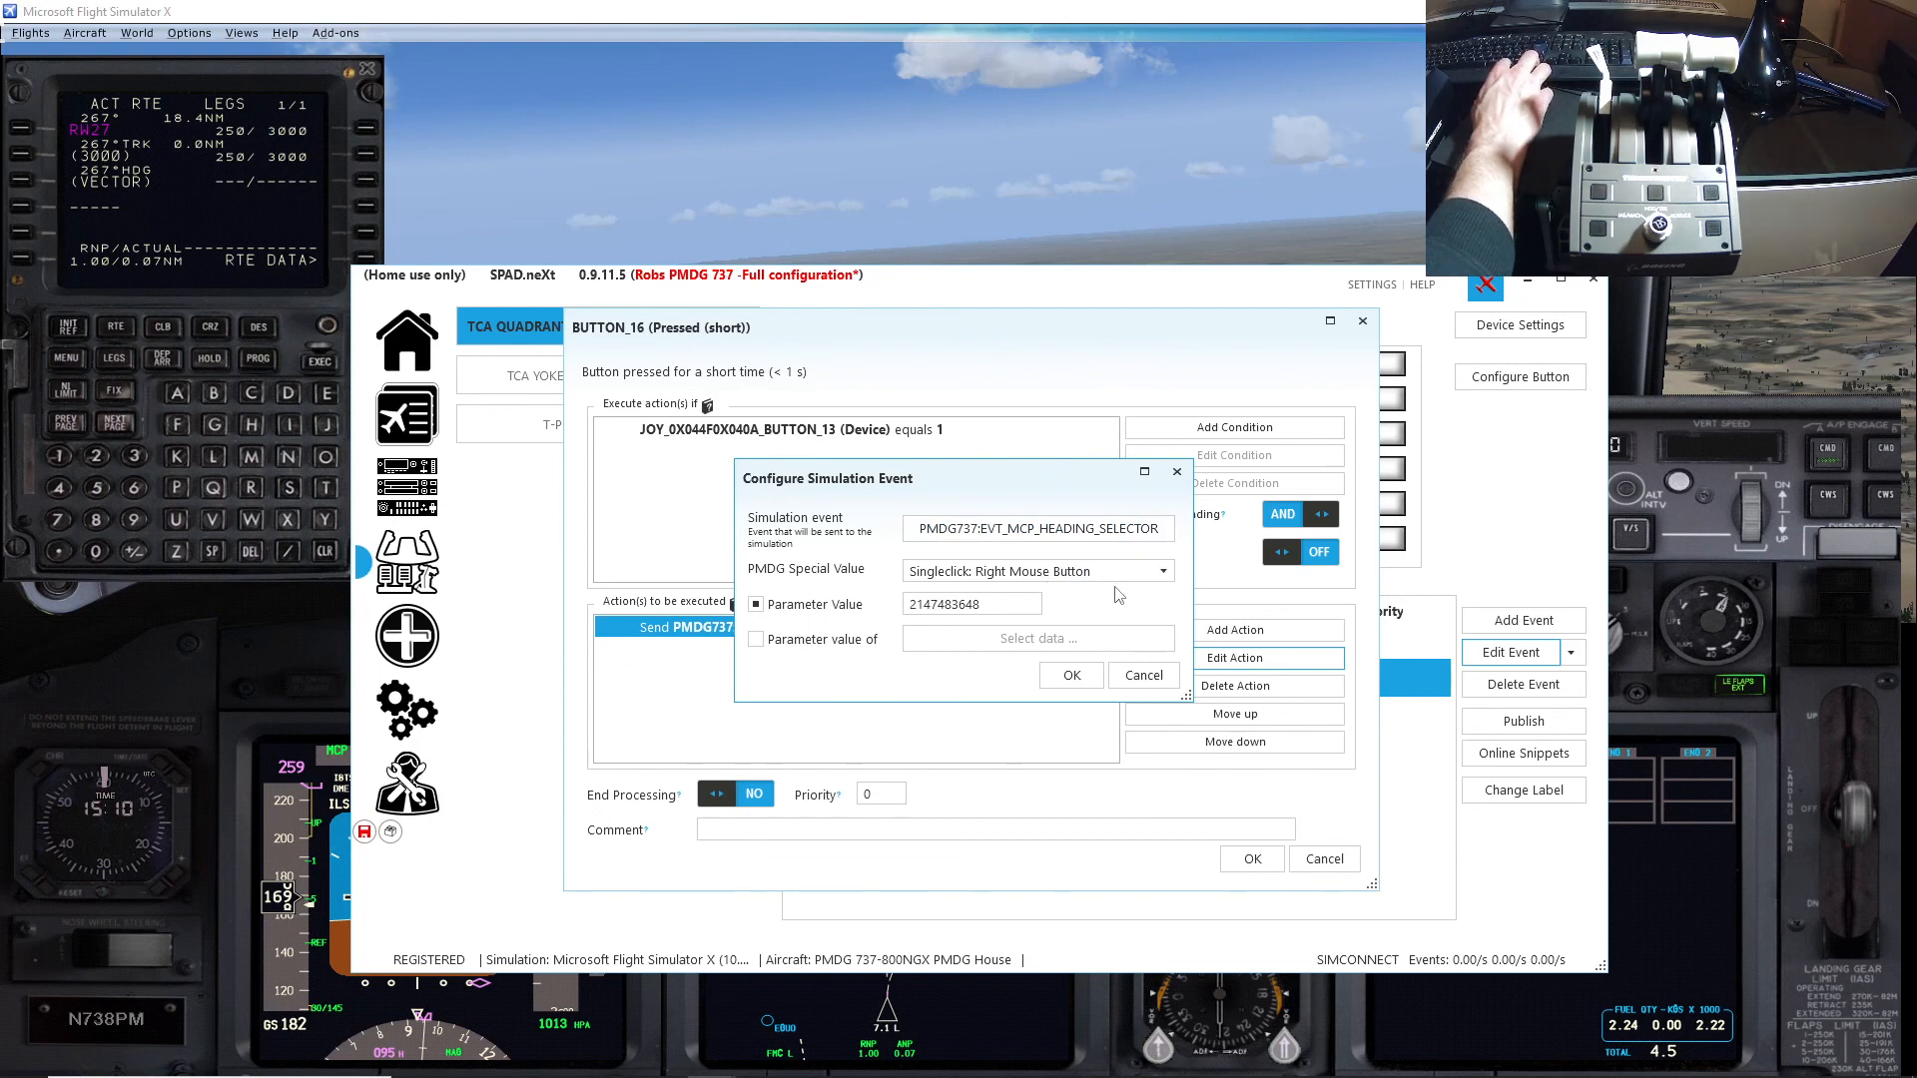
{"action": "left_click", "coordinate": [1072, 678]}
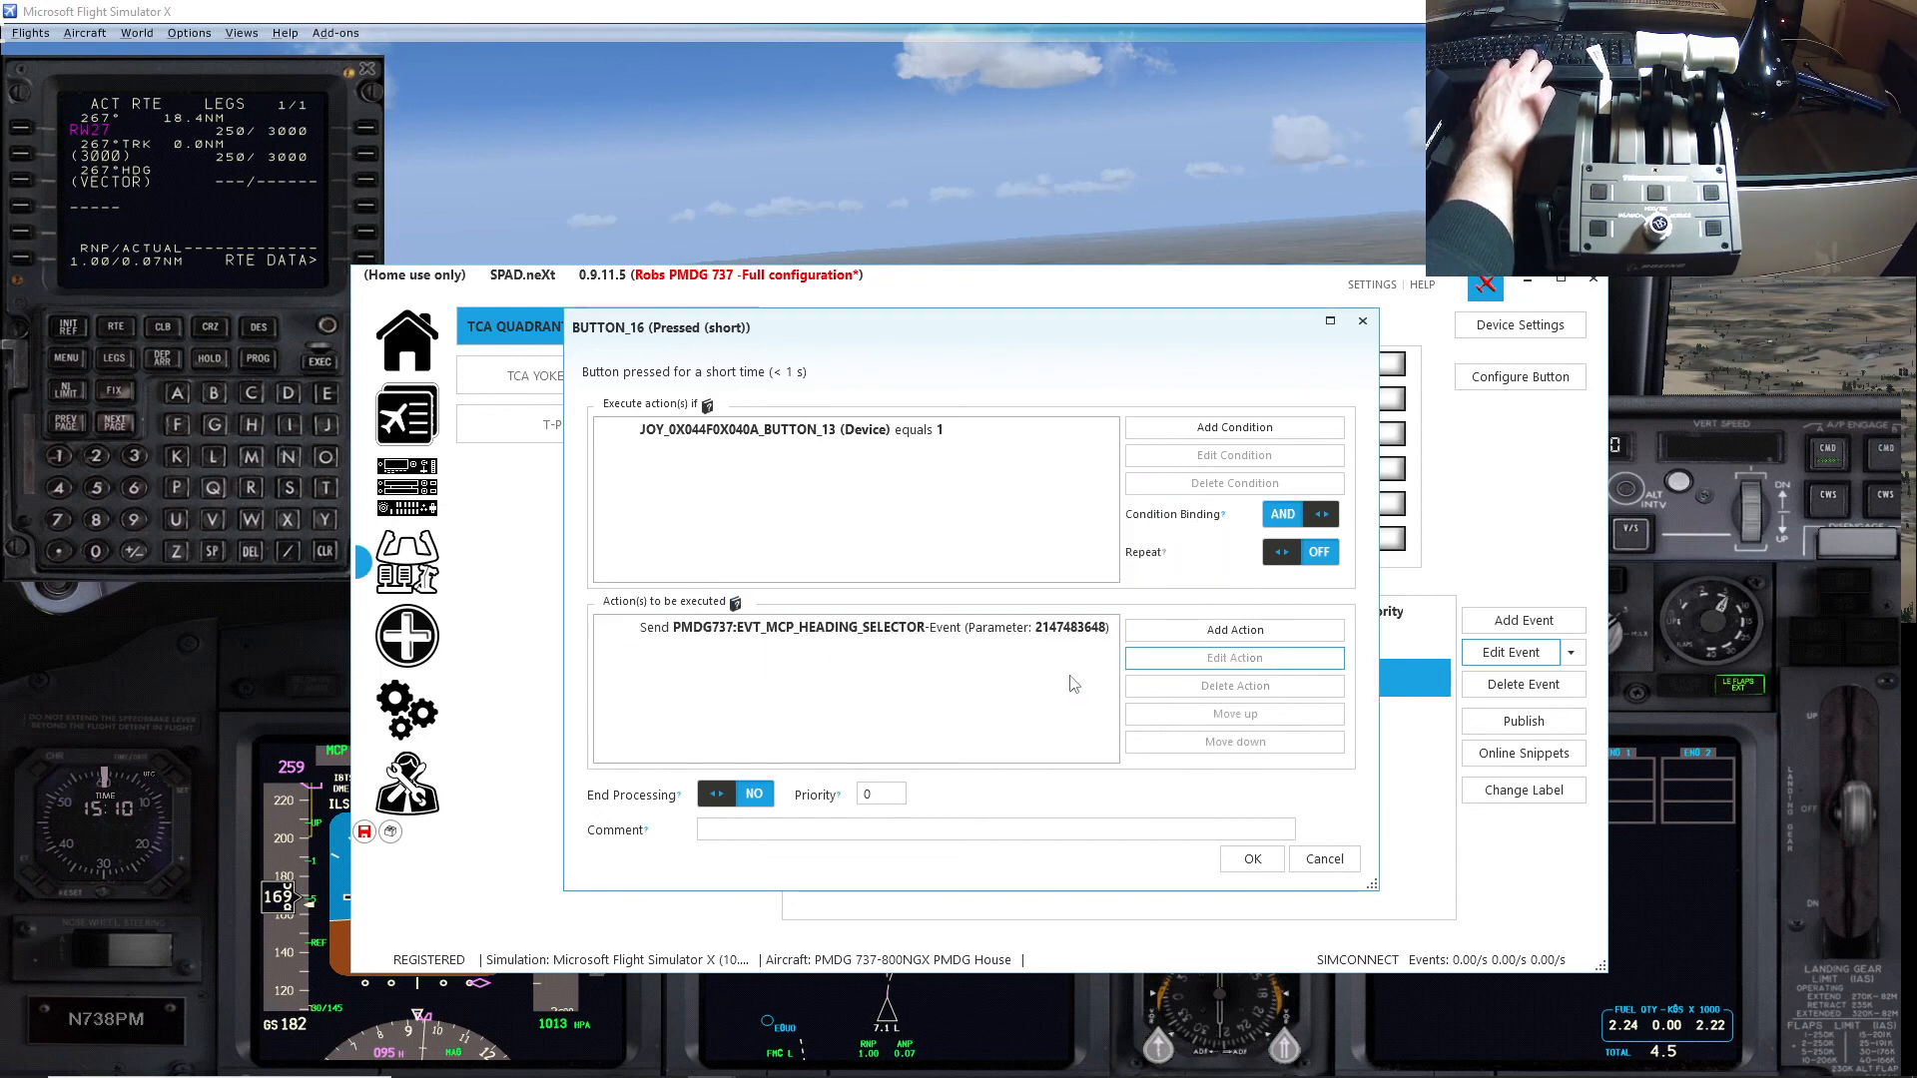
{"action": "left_click", "coordinate": [1246, 858]}
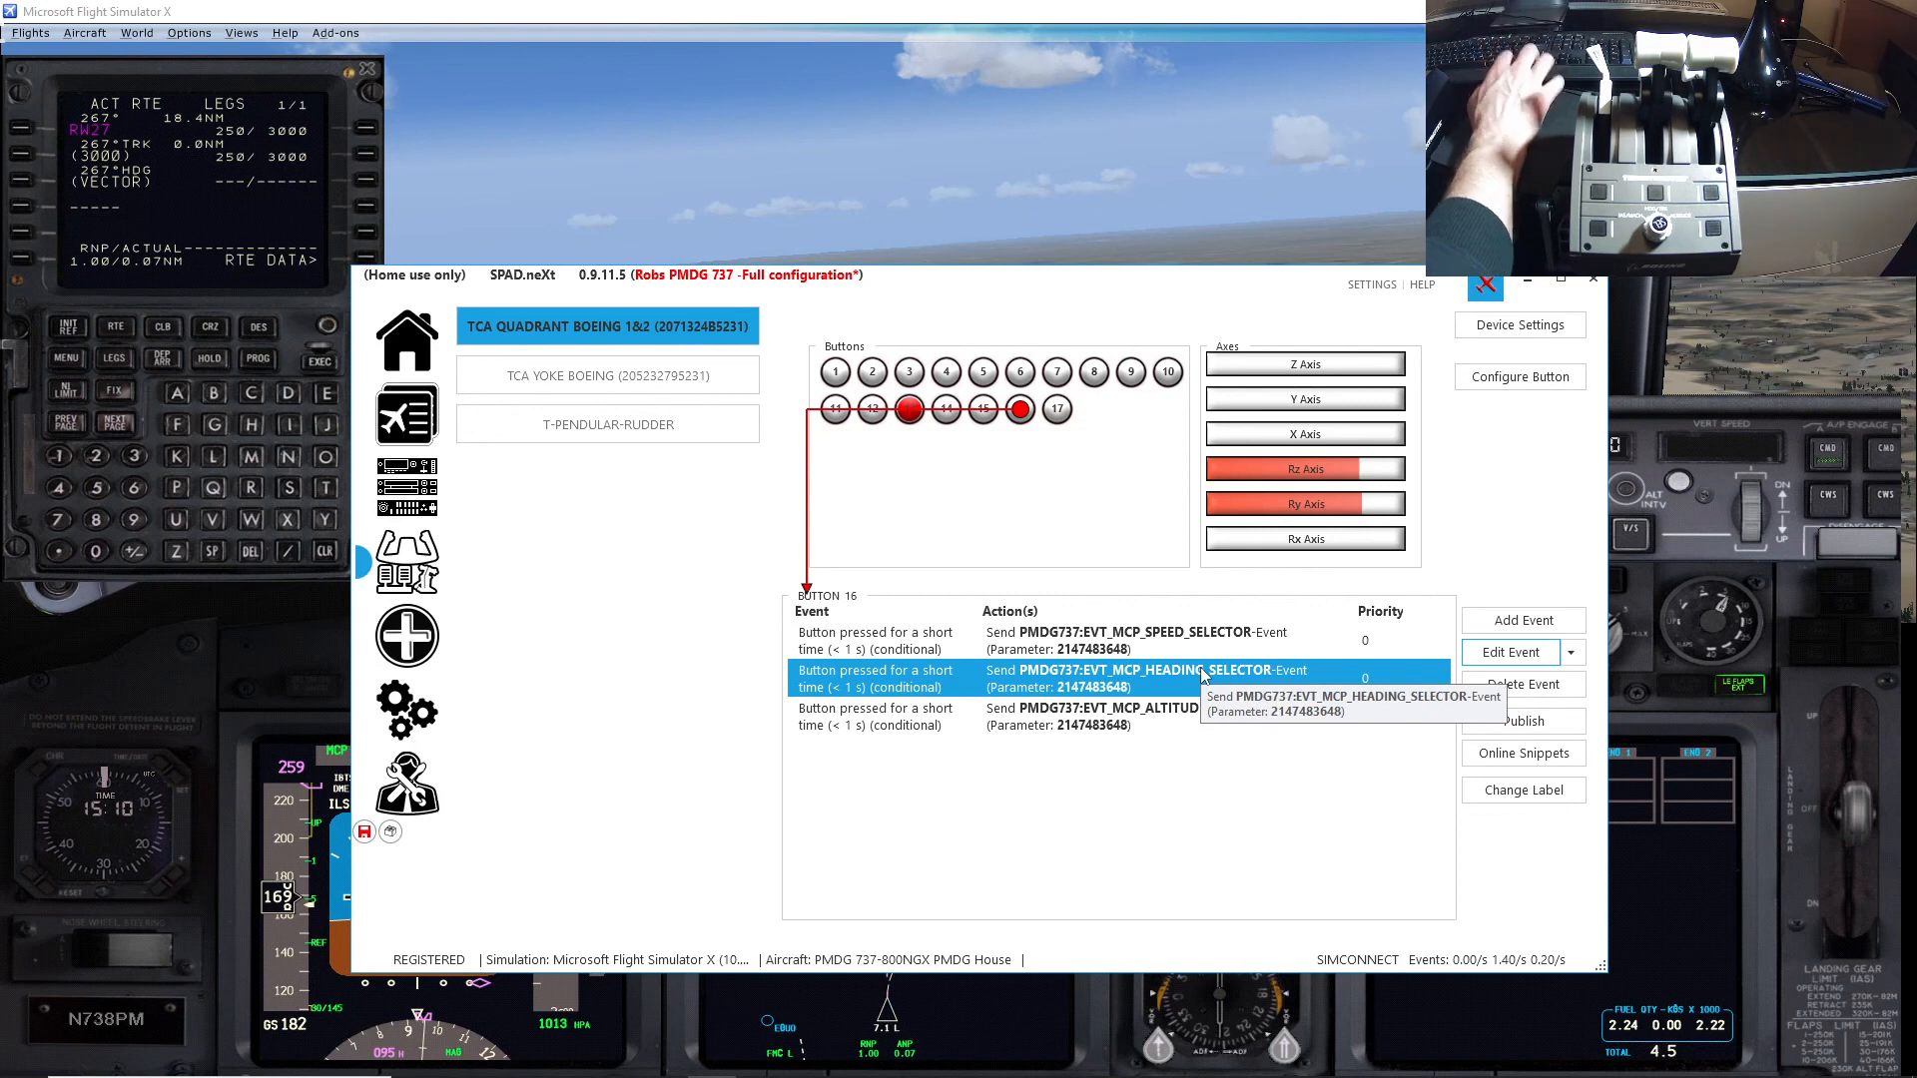
Step: Compare the speed, heading and altitude selector events assigned to the quadrant's buttons 15 and 16
{"action": "left_click", "coordinate": [984, 412]}
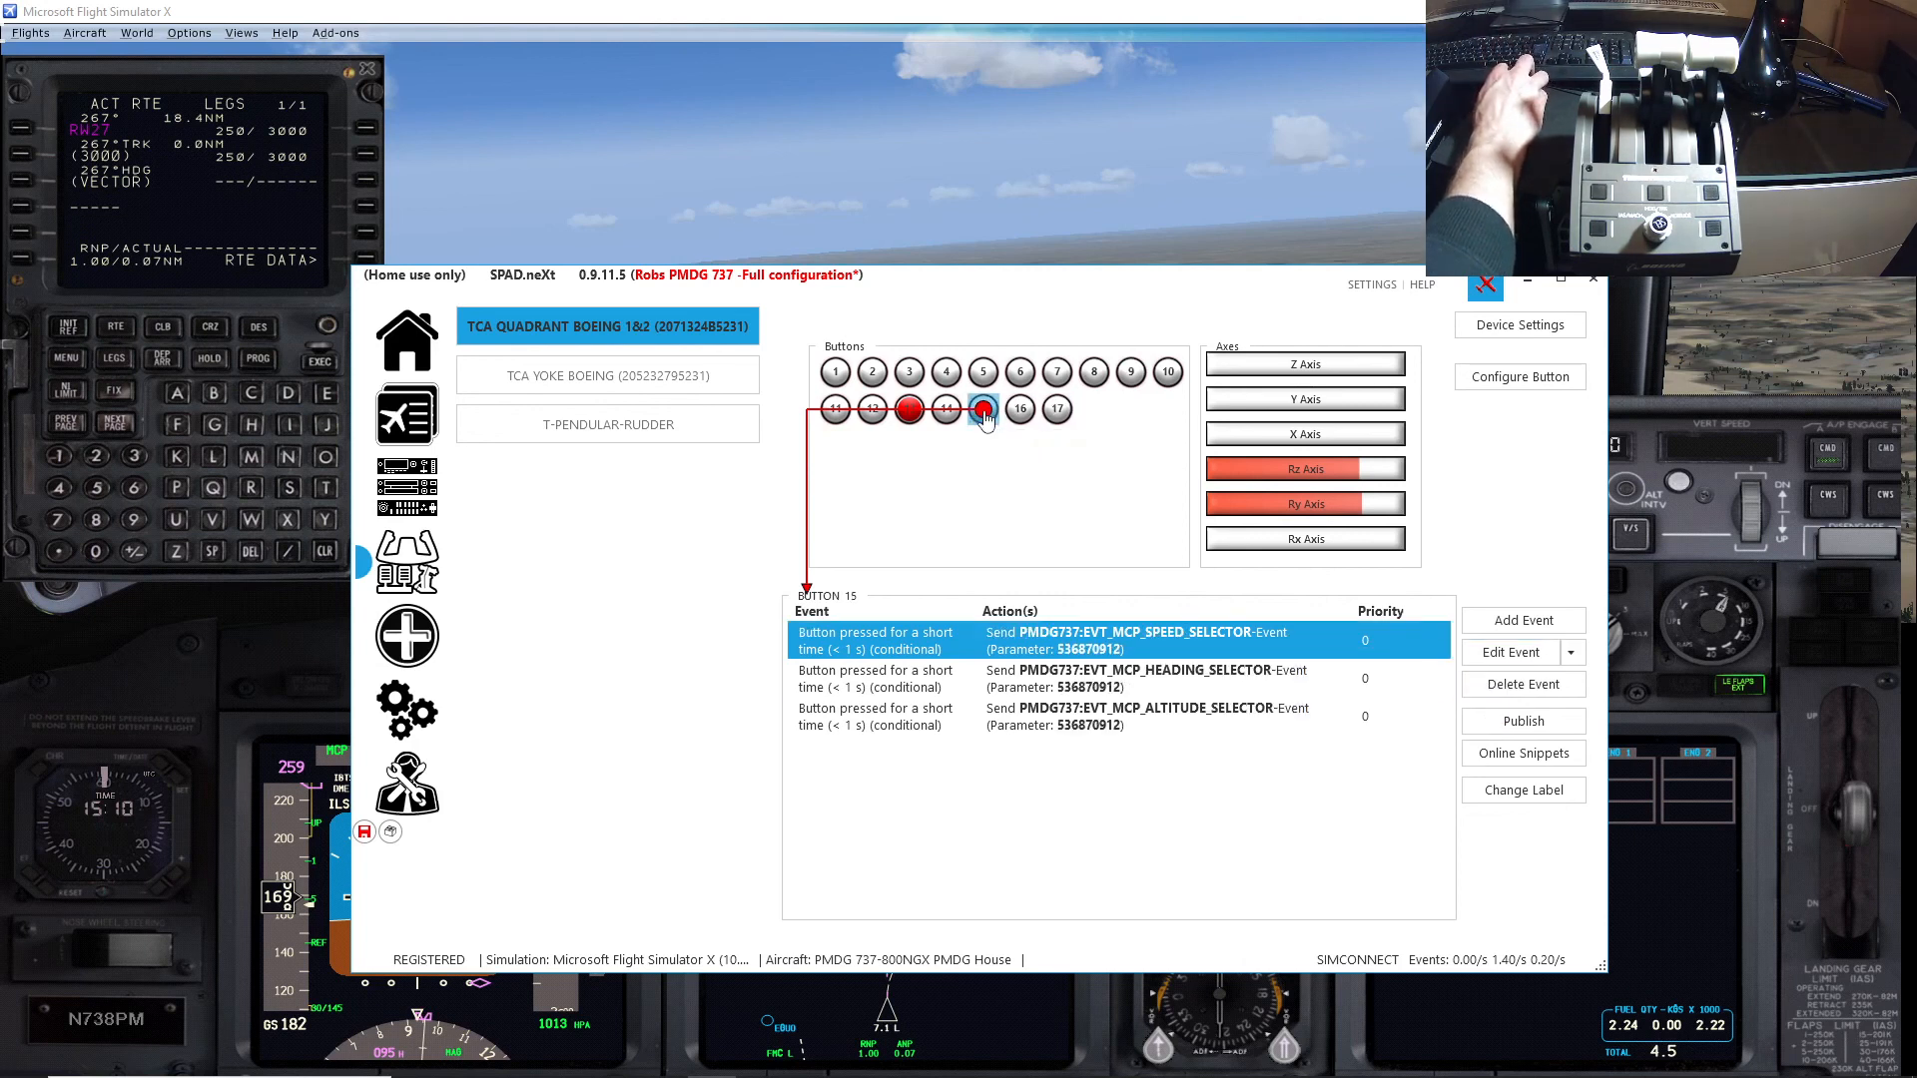
{"action": "left_click", "coordinate": [1020, 412]}
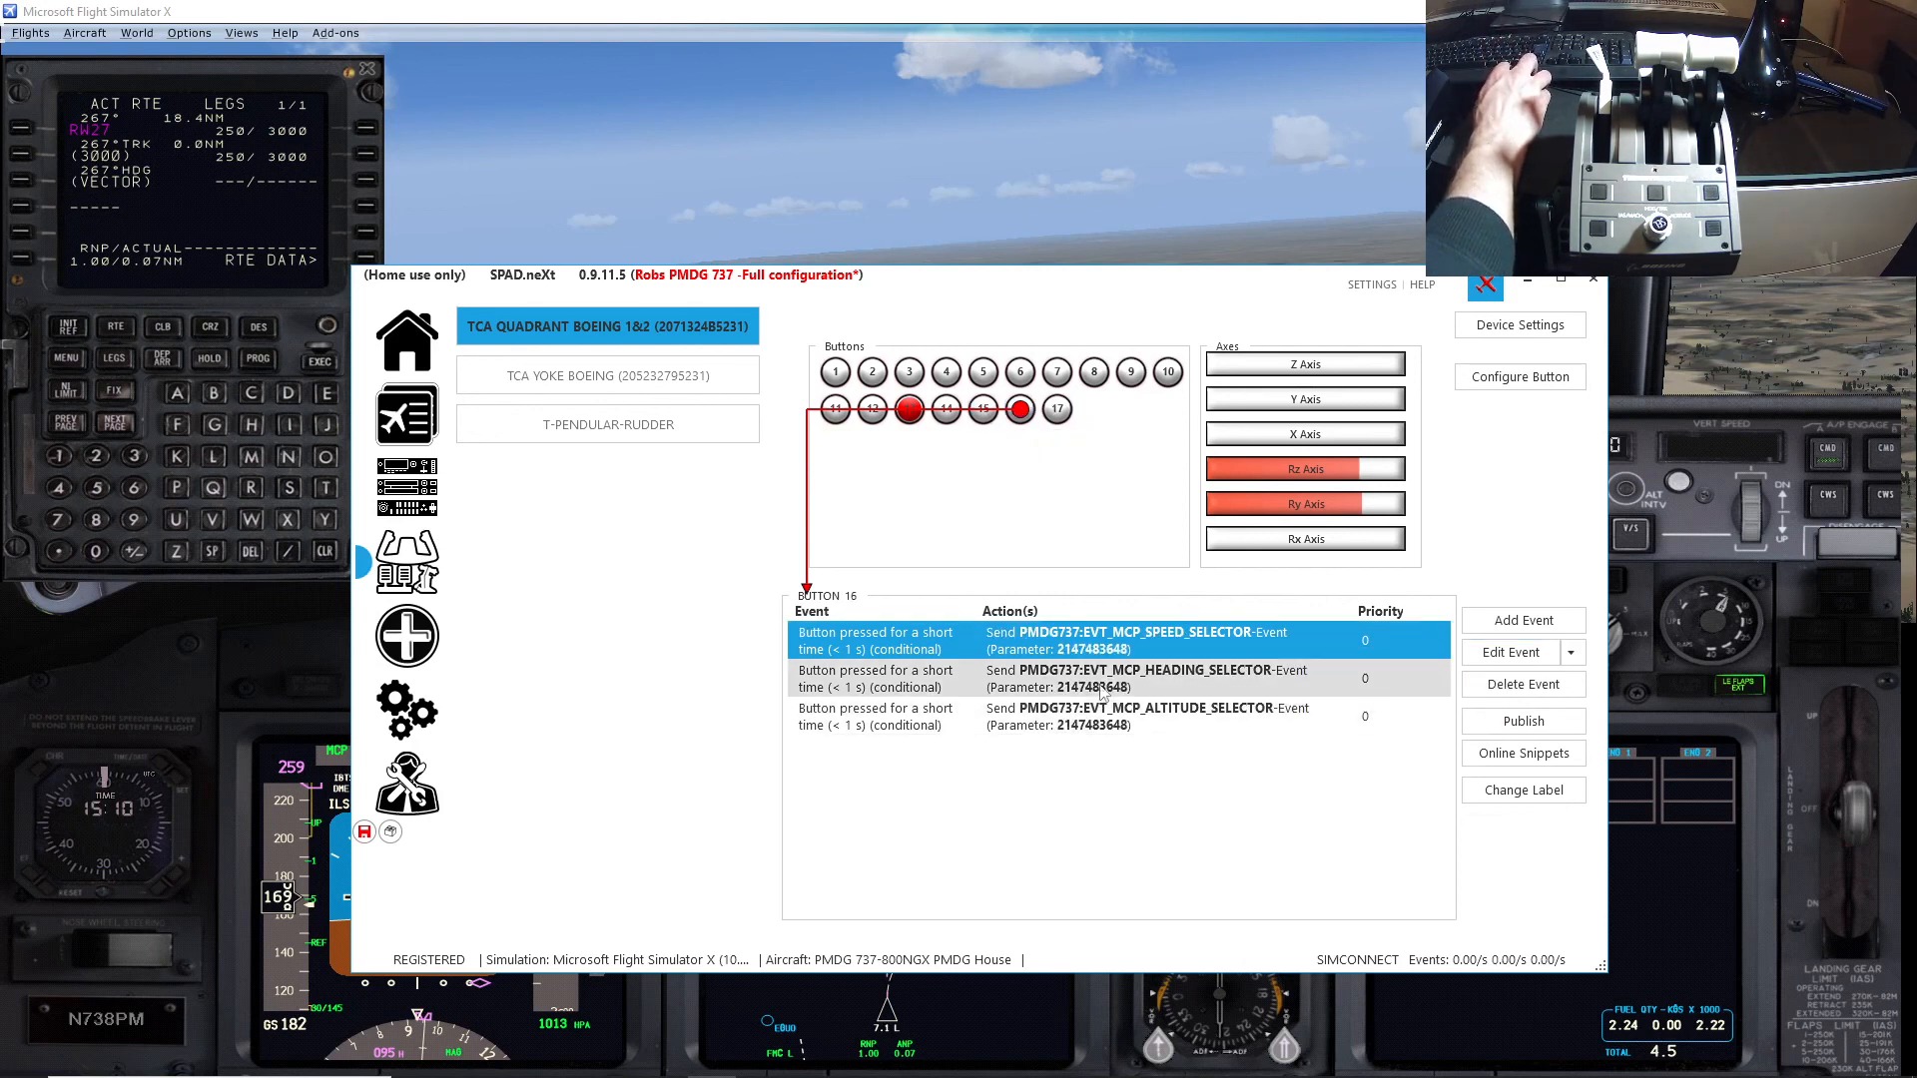
{"action": "left_click", "coordinate": [984, 418]}
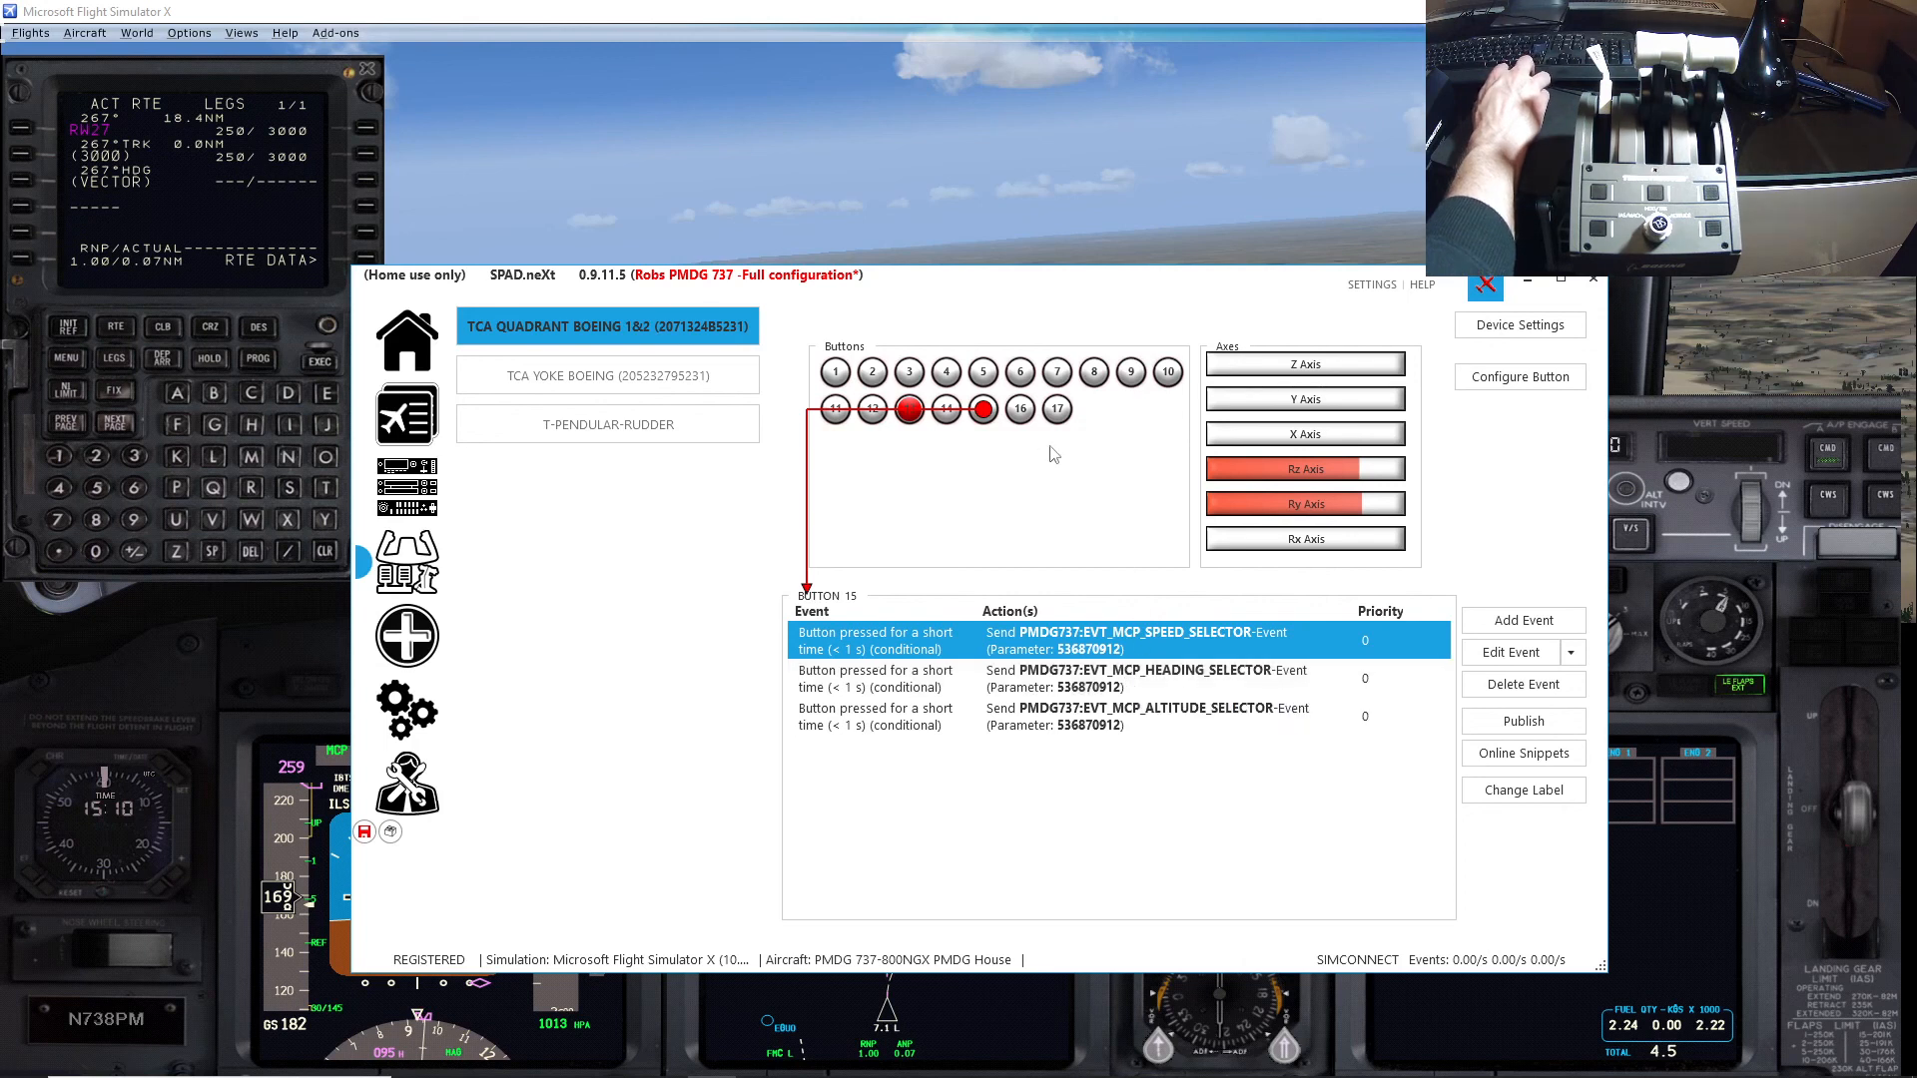
{"action": "left_click", "coordinate": [1019, 412]}
{"action": "left_click", "coordinate": [1138, 685]}
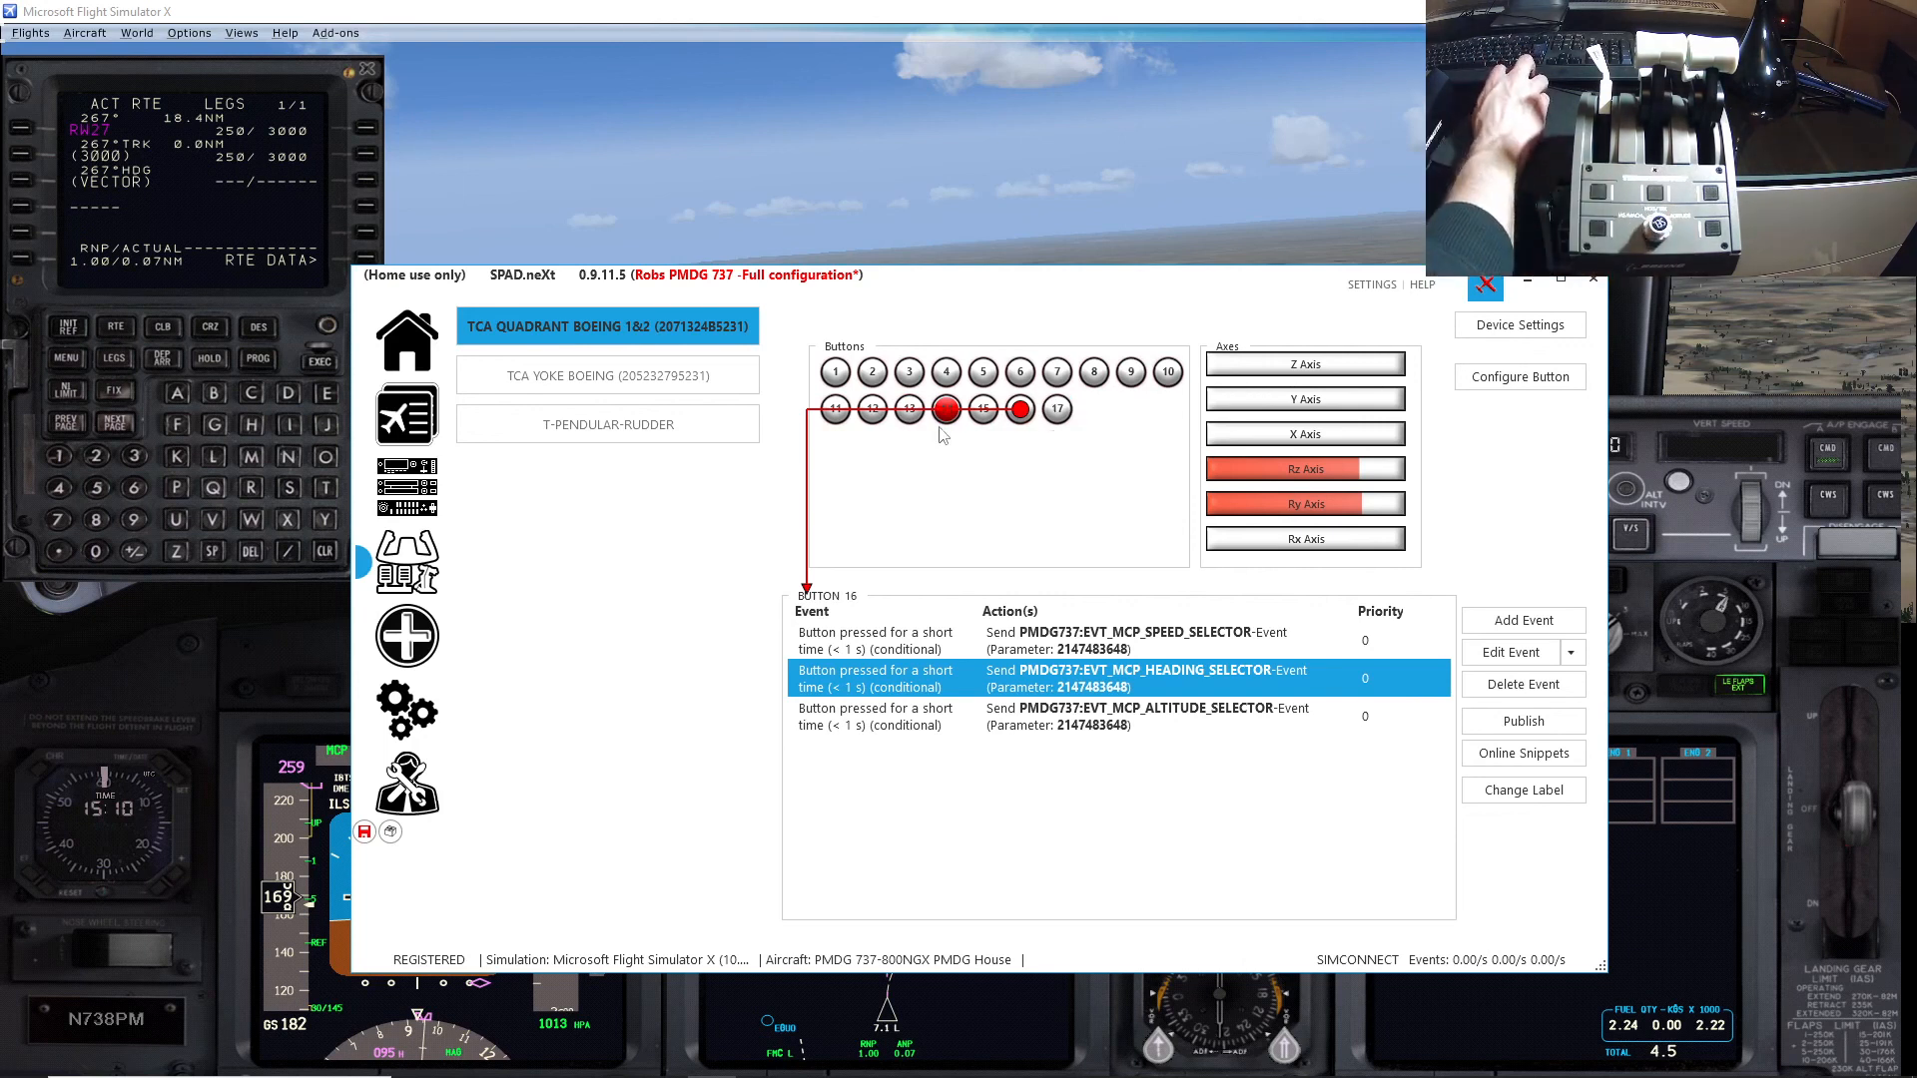
Step: Examine the condition and action of button 16's MCP altitude selector event, and return to Microsoft Flight Simulator X
{"action": "left_click", "coordinate": [1053, 716]}
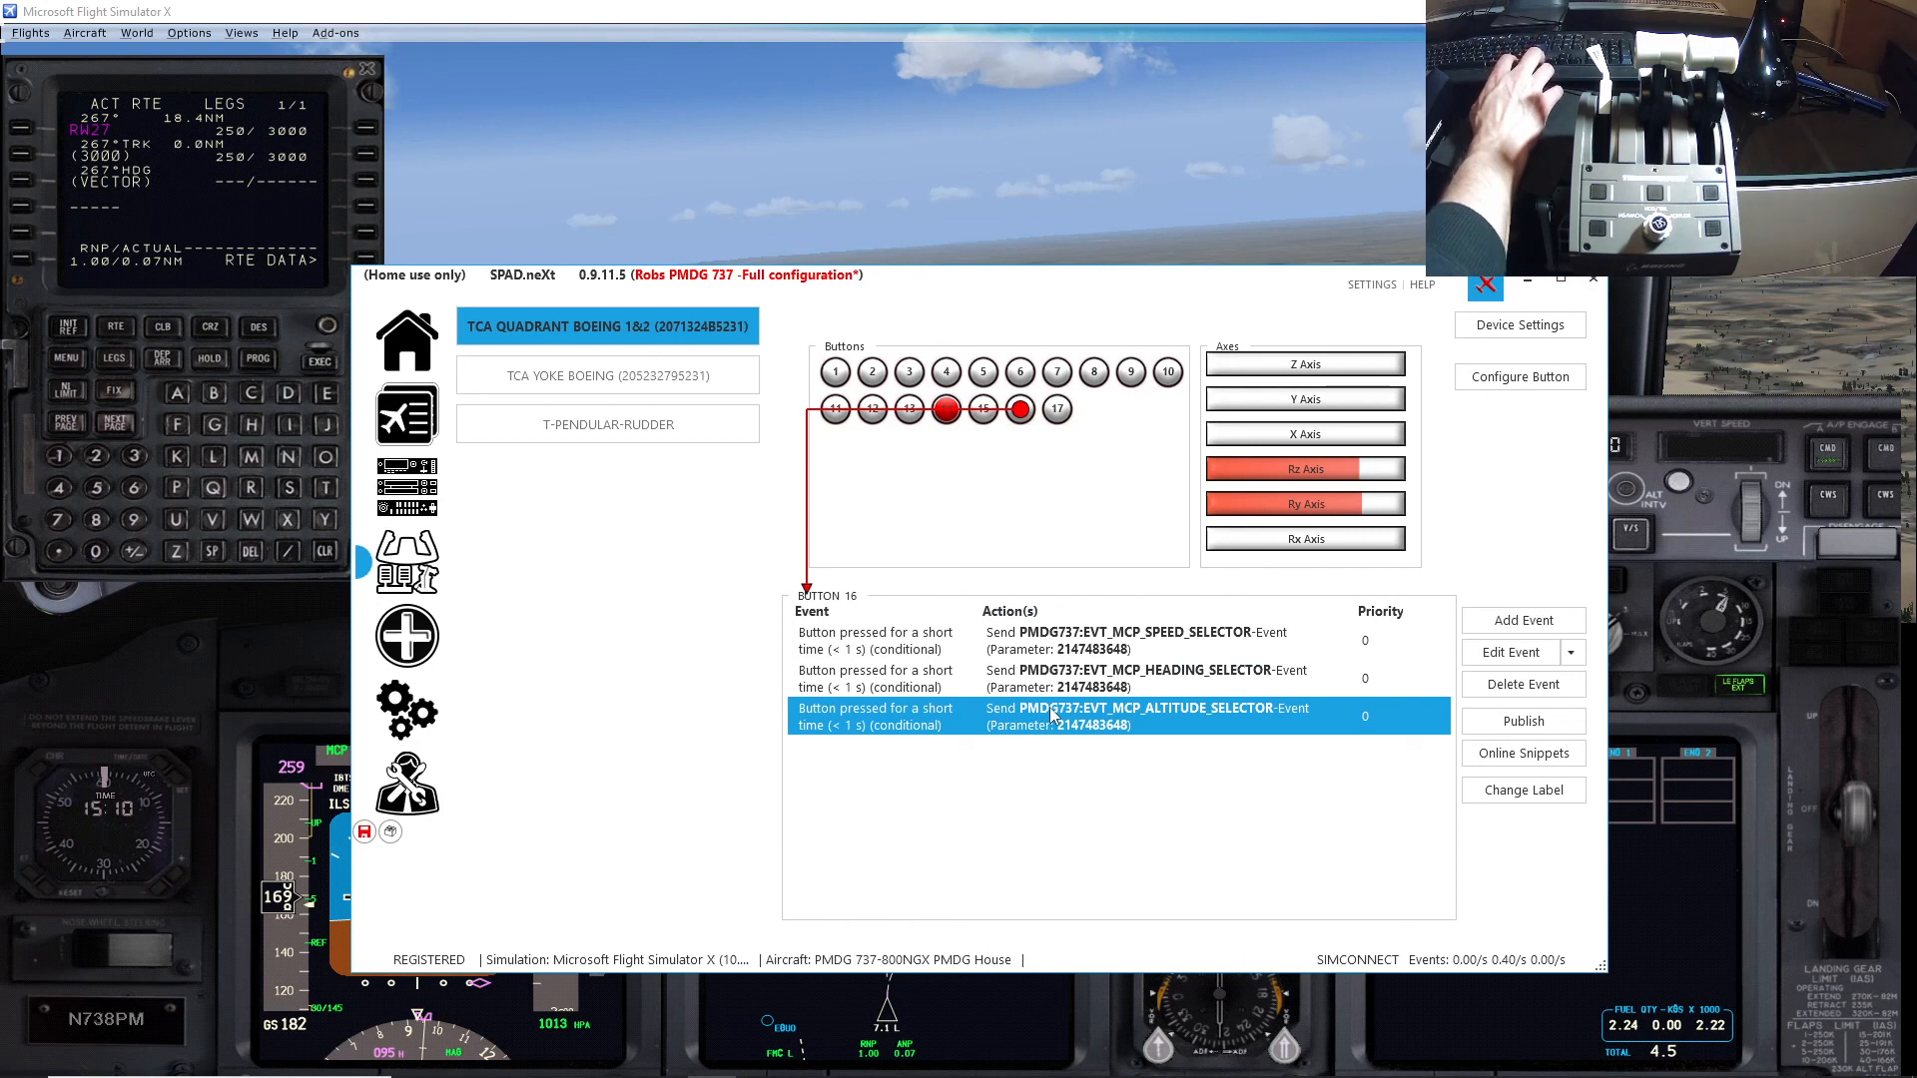
{"action": "left_click", "coordinate": [1511, 653]}
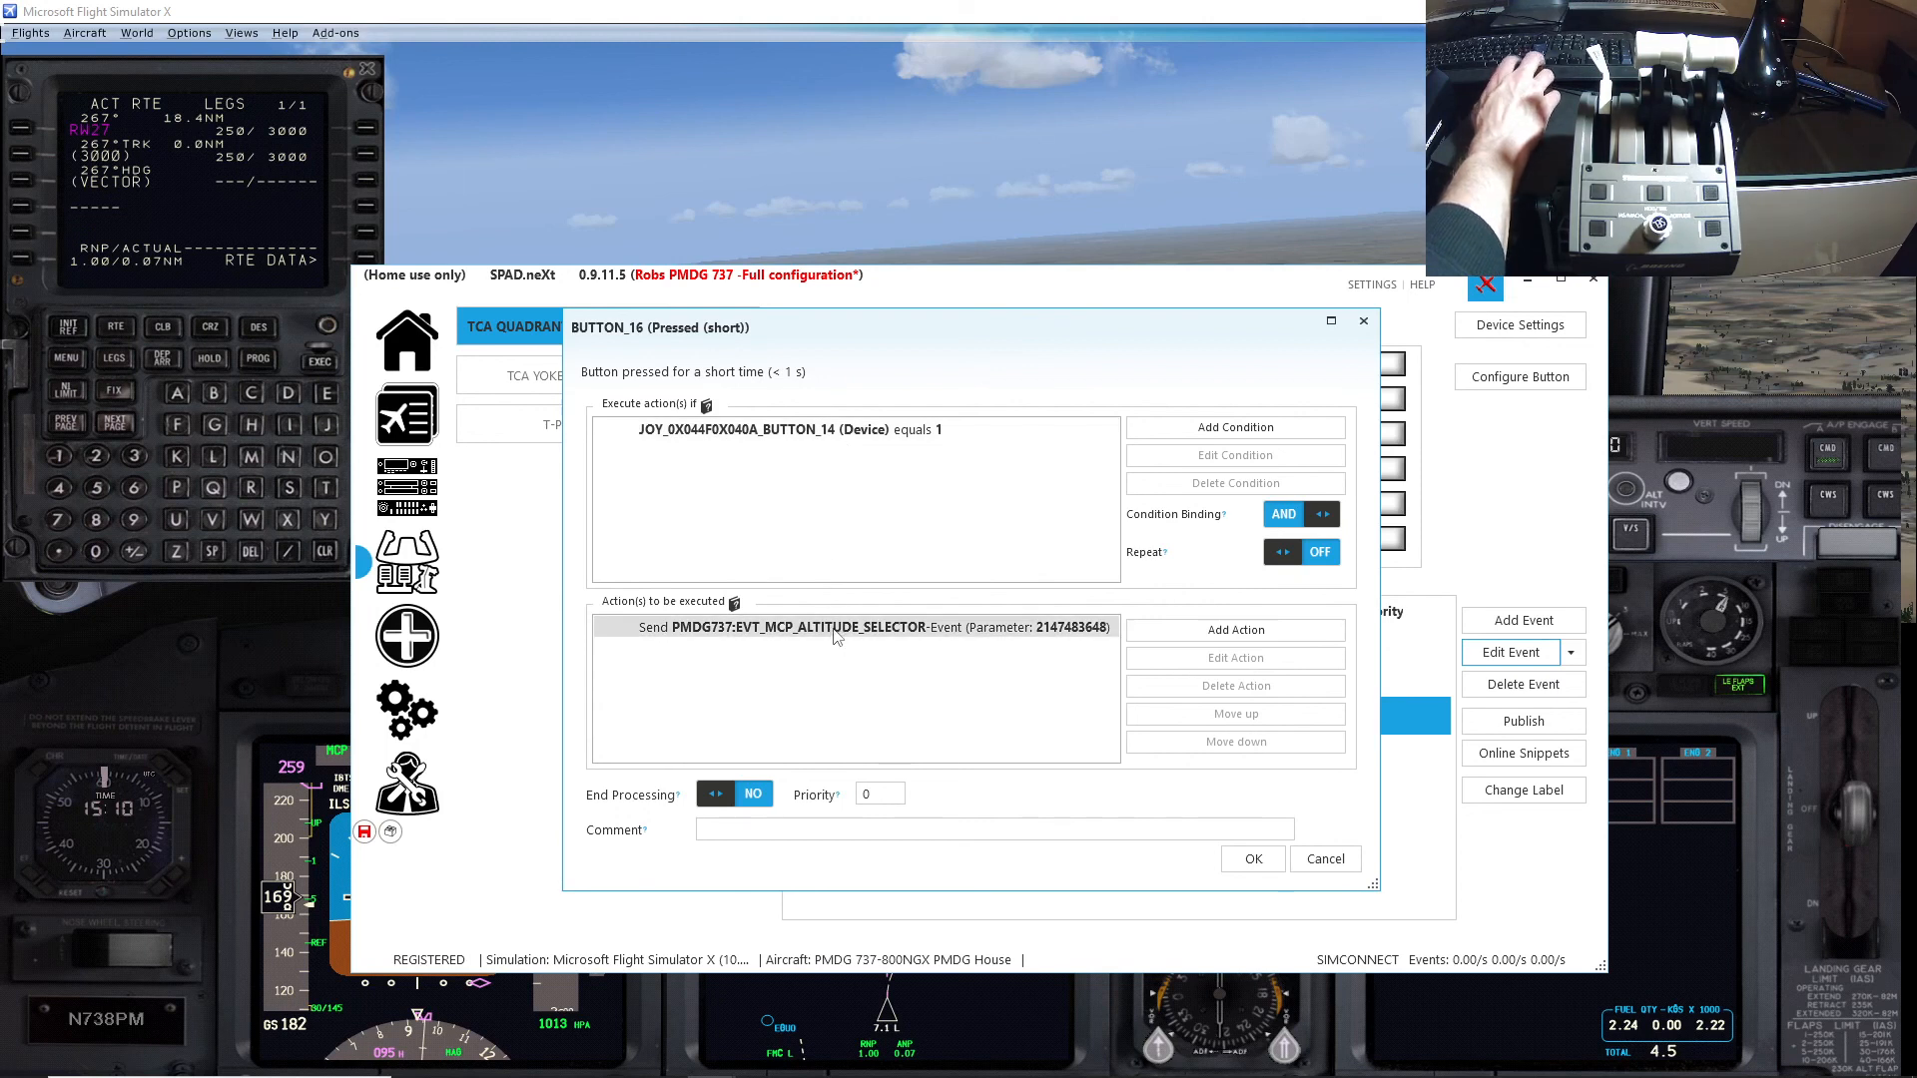
{"action": "left_click", "coordinate": [1253, 860]}
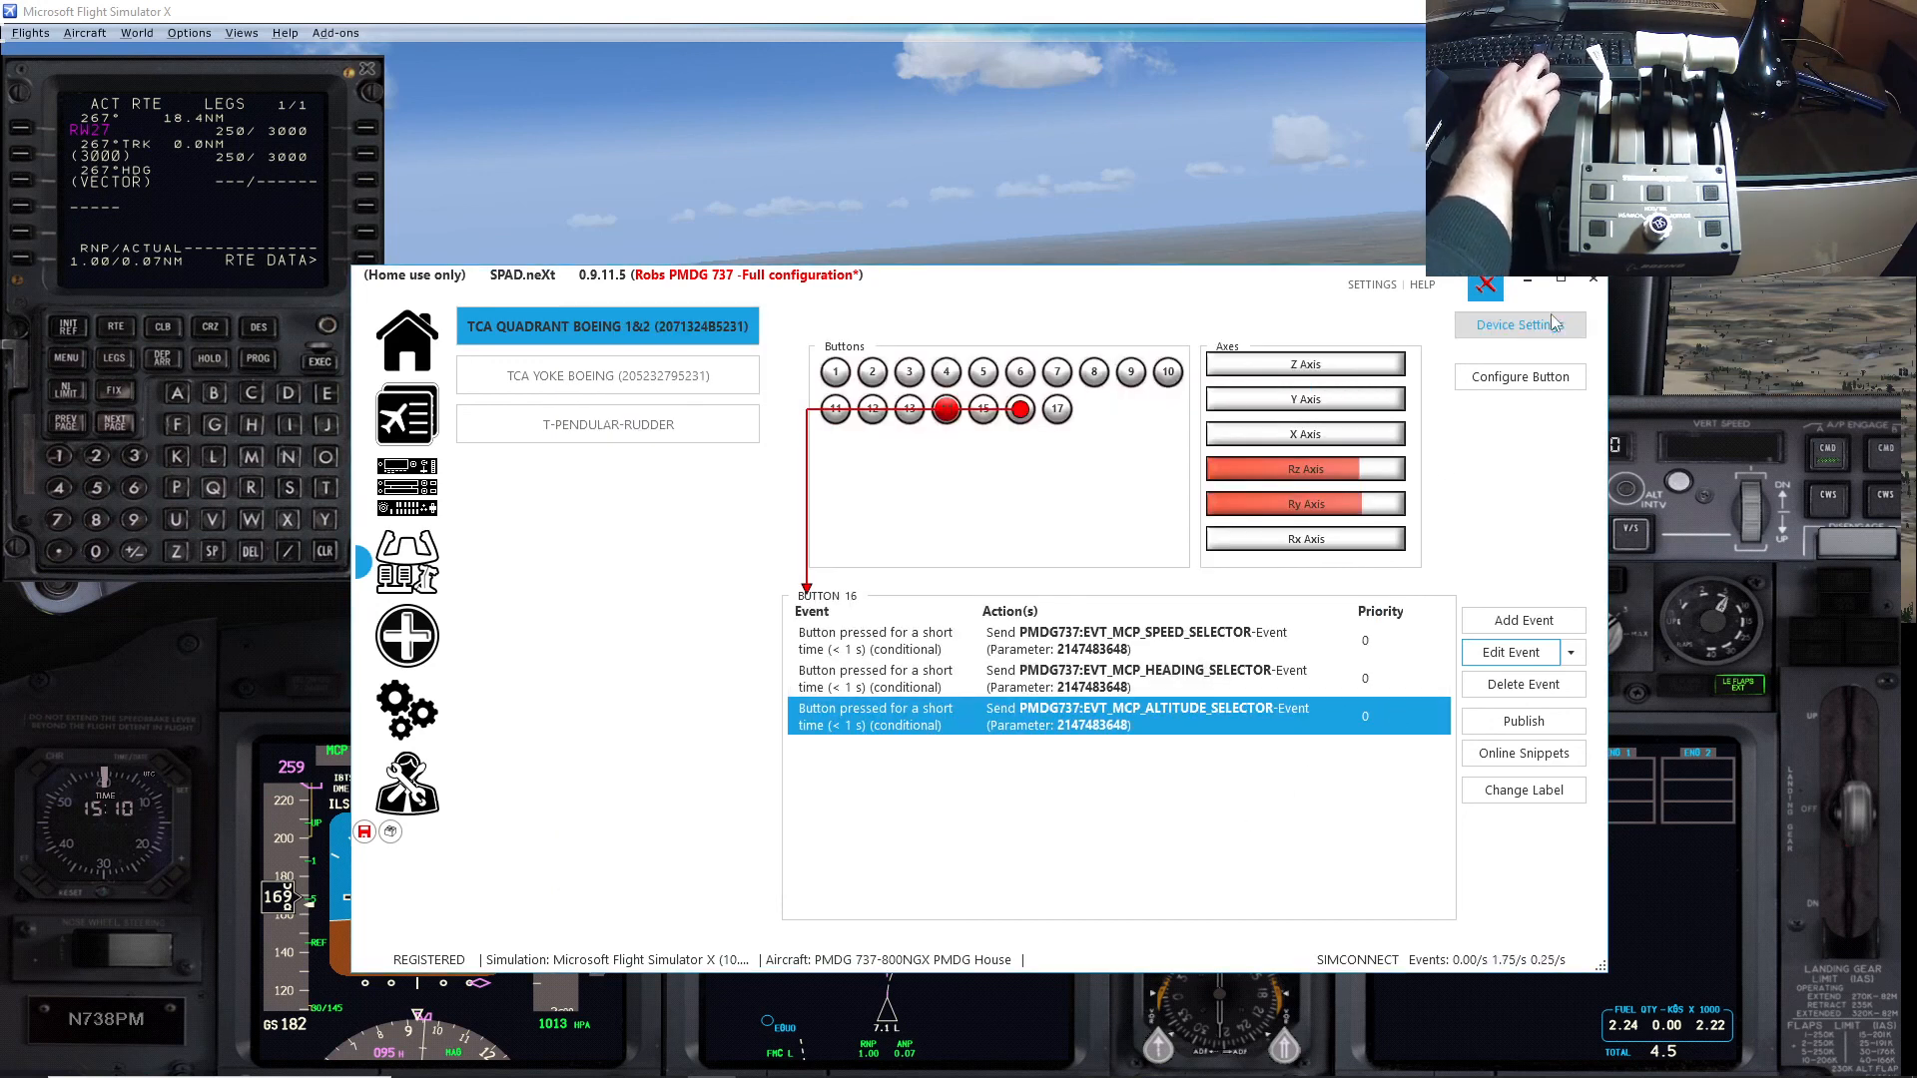
{"action": "left_click", "coordinate": [1527, 281]}
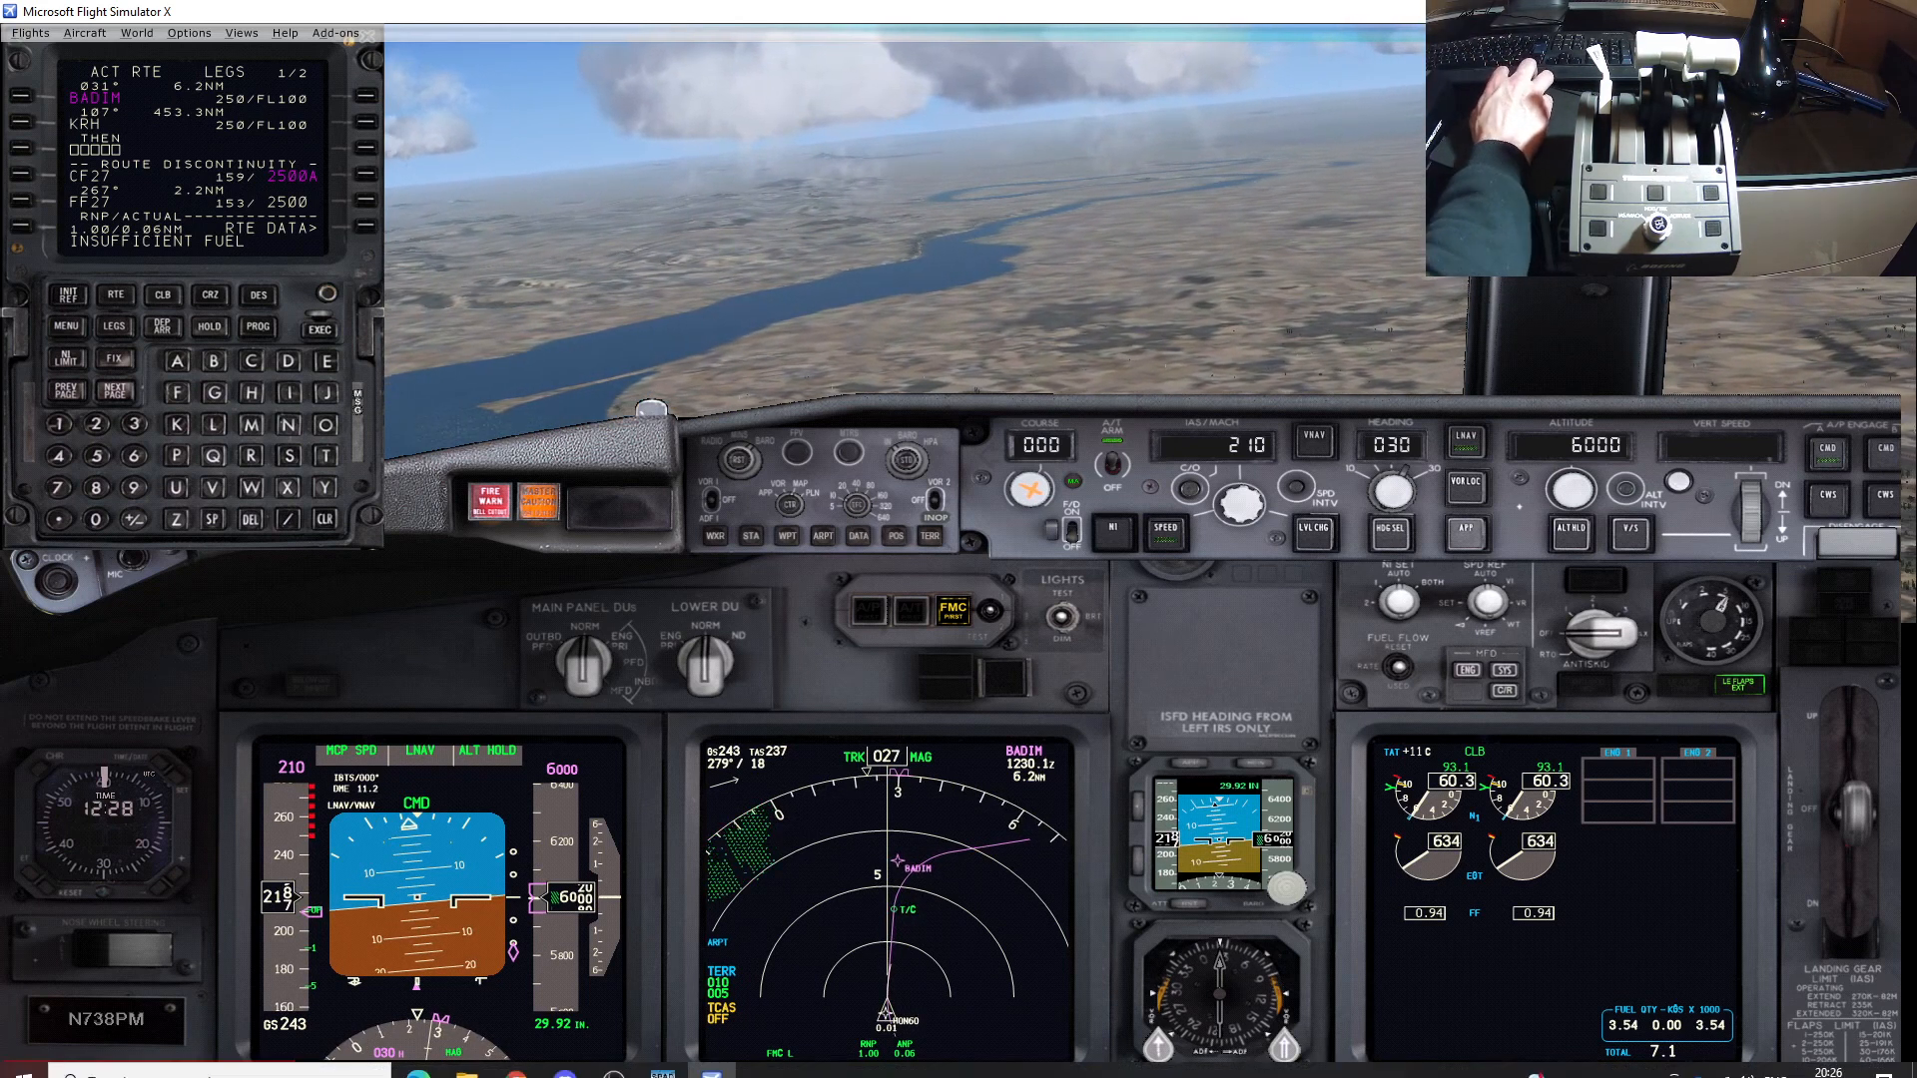
Step: Switch to SPAD.neXt and examine the condition in the quadrant's button 17 MCP heading select switch event
{"action": "mouse_move", "coordinate": [744, 1075]}
{"action": "left_click", "coordinate": [675, 1064]}
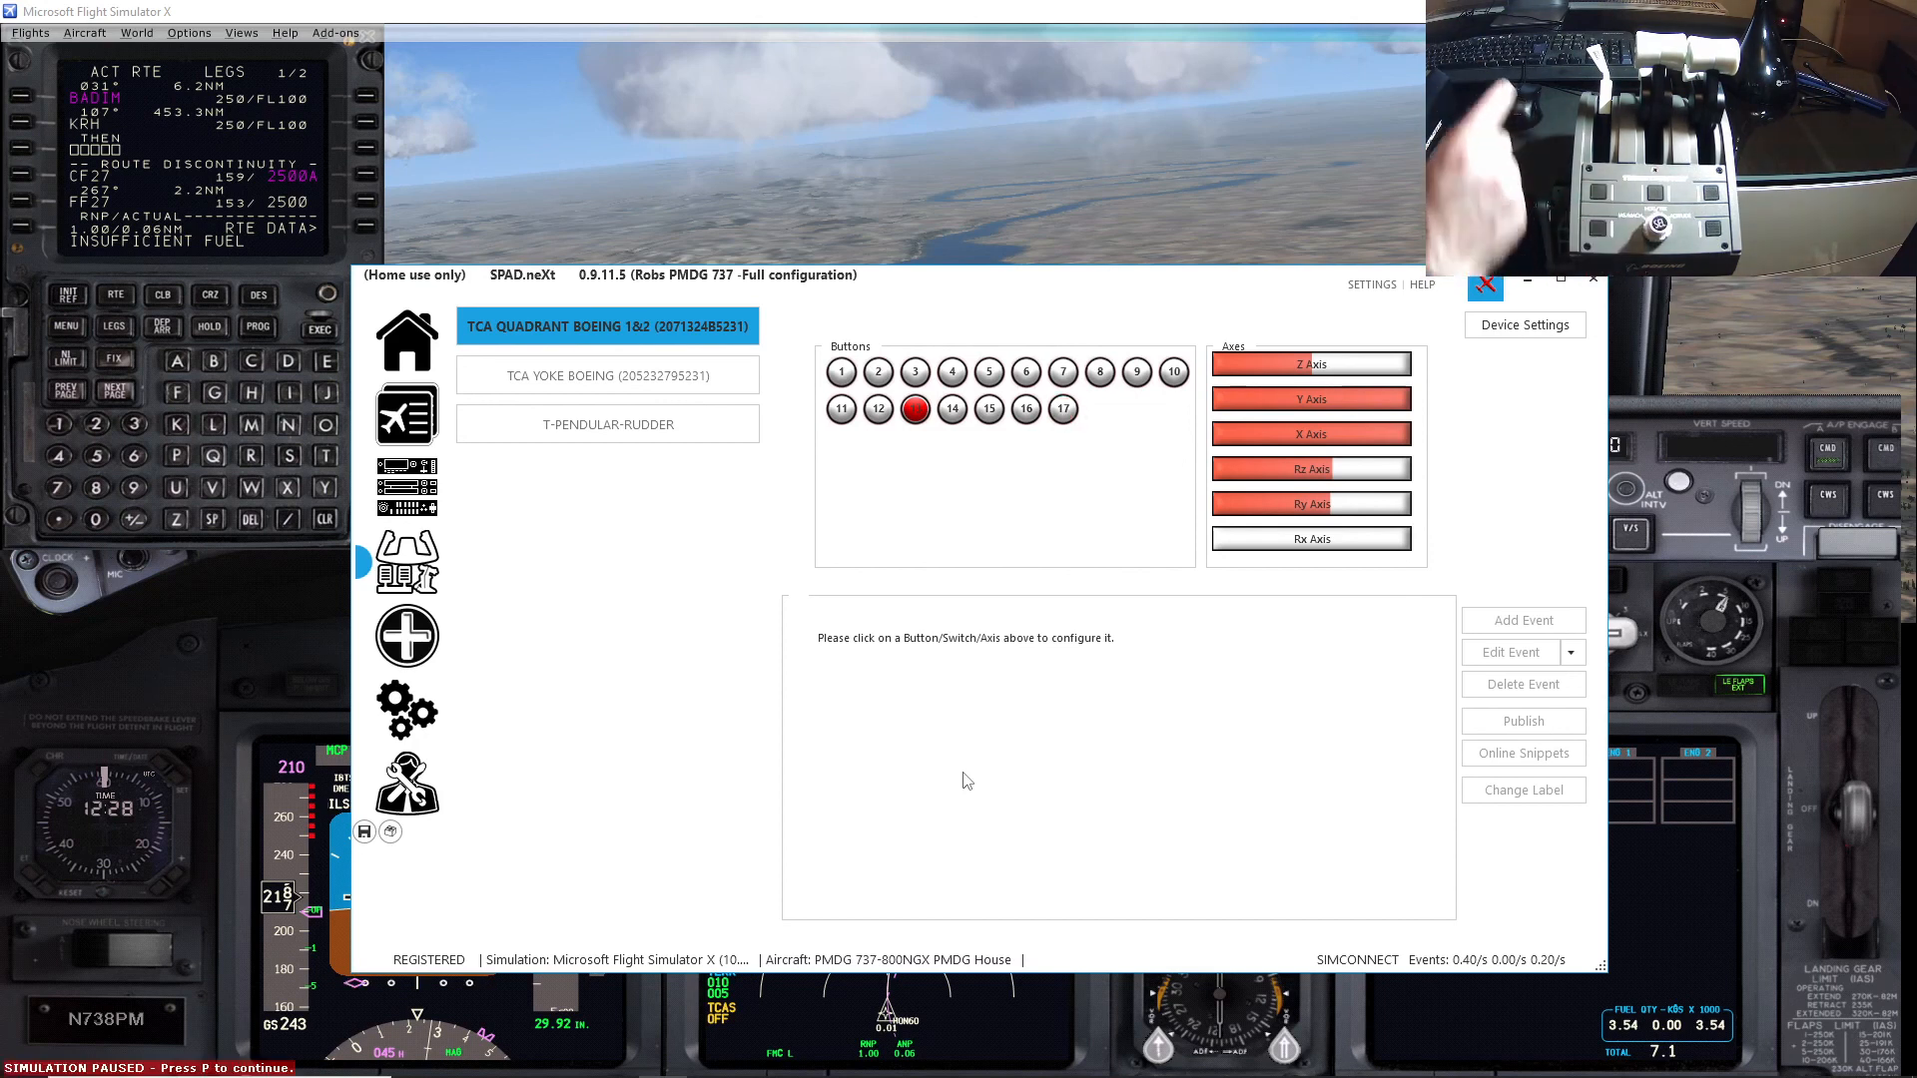
{"action": "left_click", "coordinate": [1062, 412]}
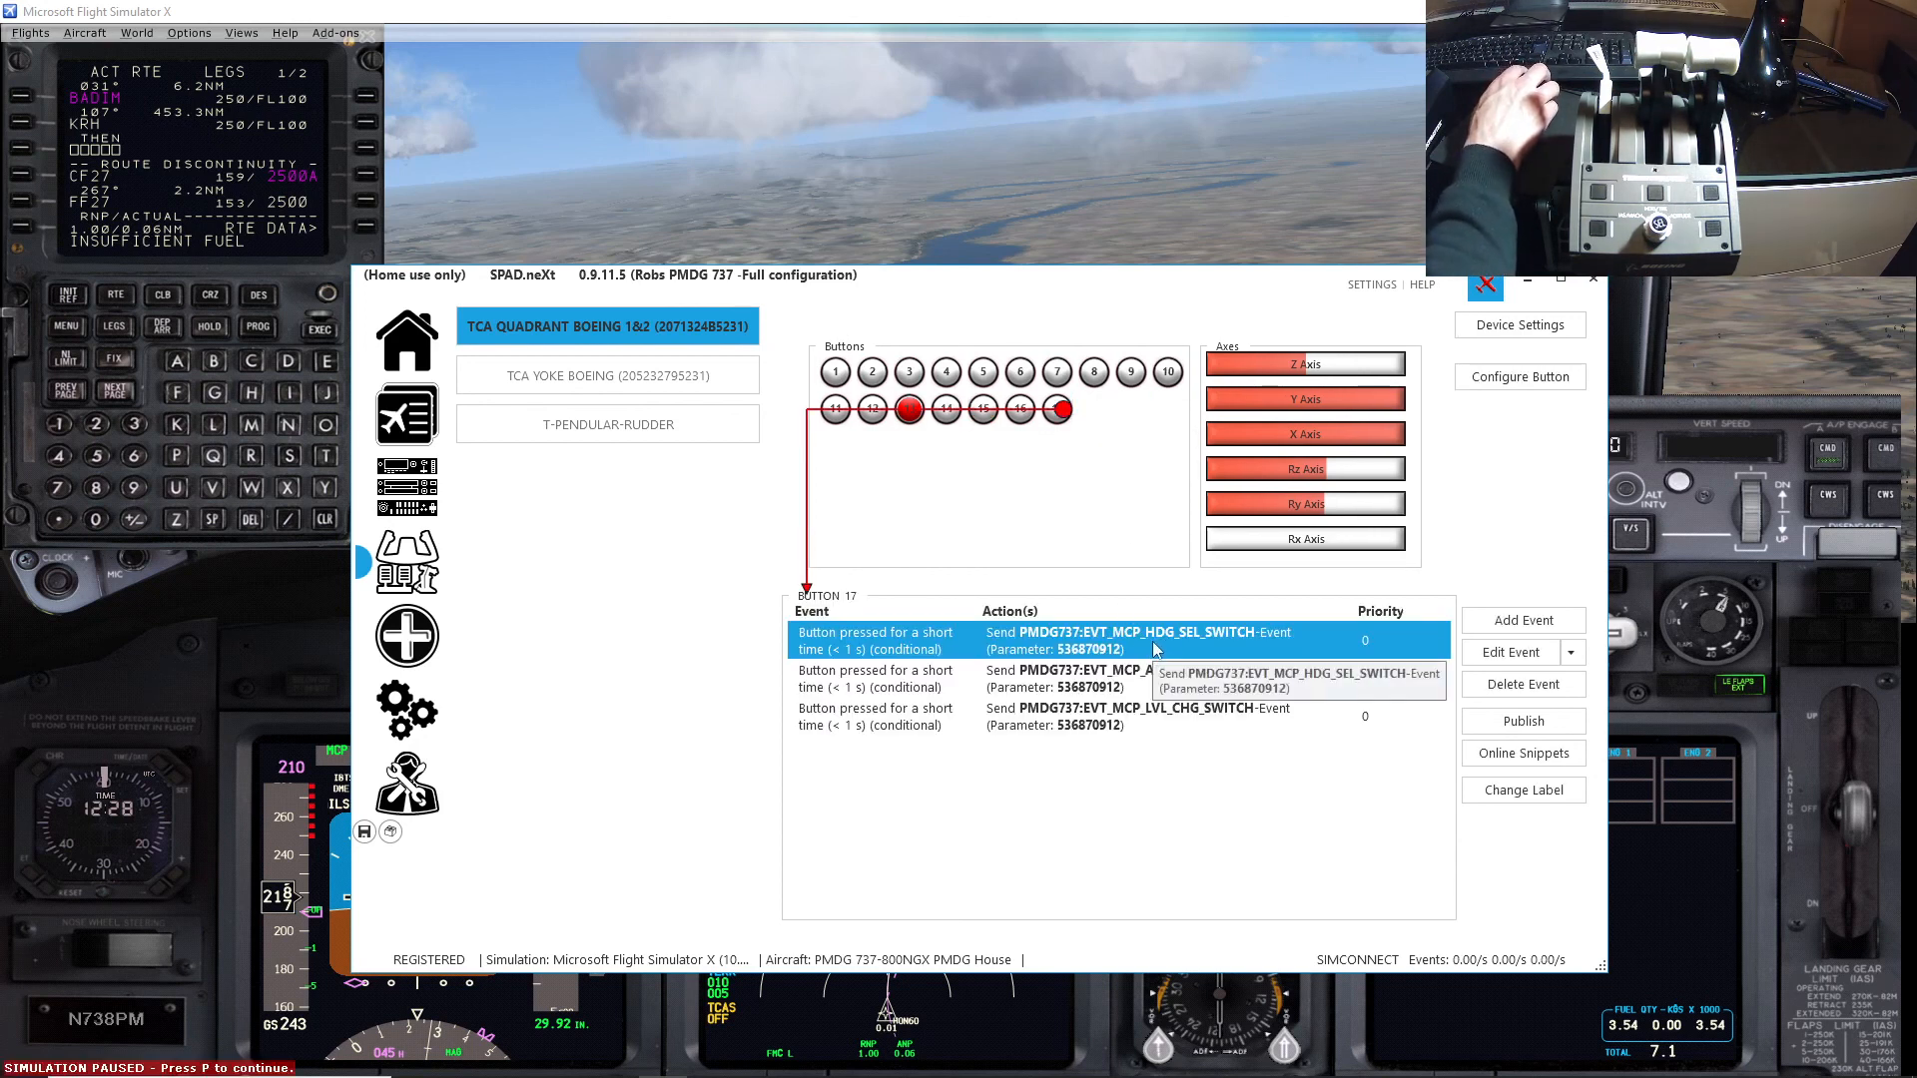
{"action": "left_click", "coordinate": [1509, 654]}
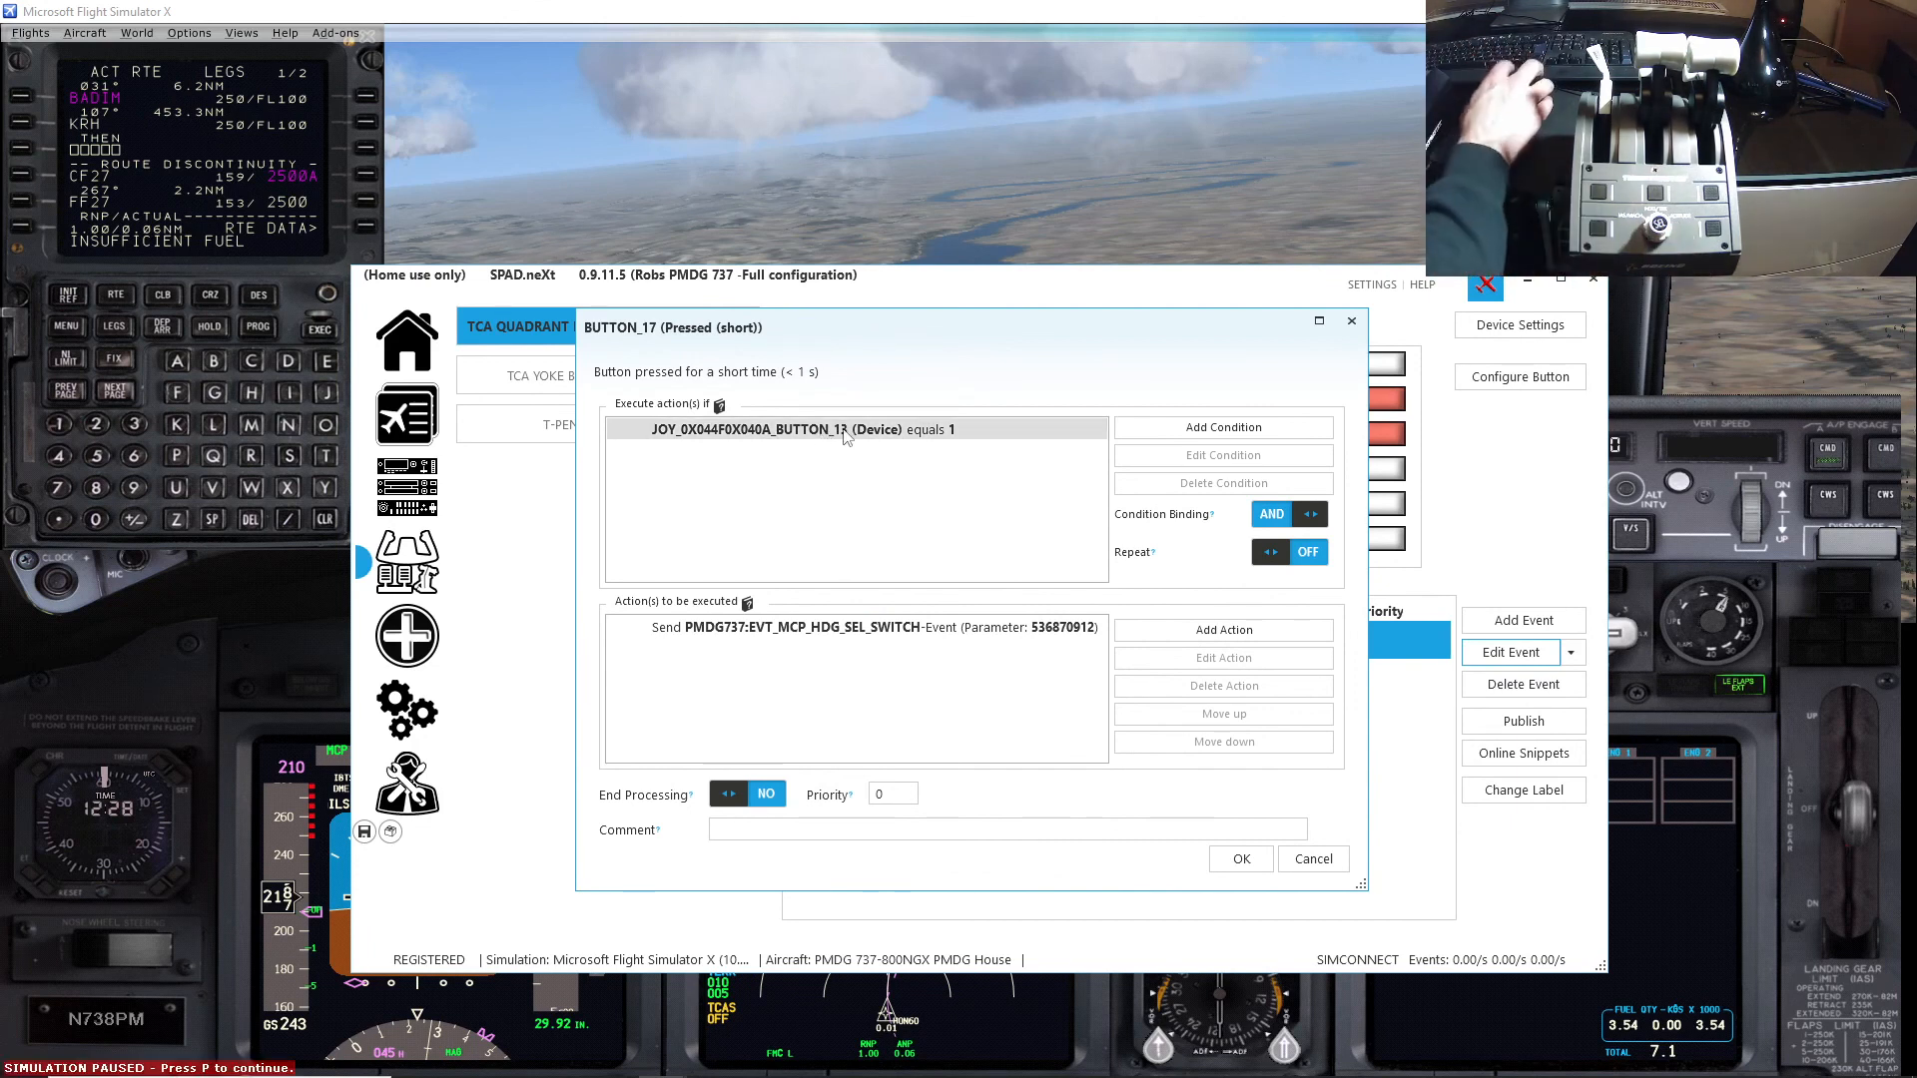
Step: Examine the simulation event and PMDG special value behind button 17's MCP heading select switch action
{"action": "left_click", "coordinate": [832, 631]}
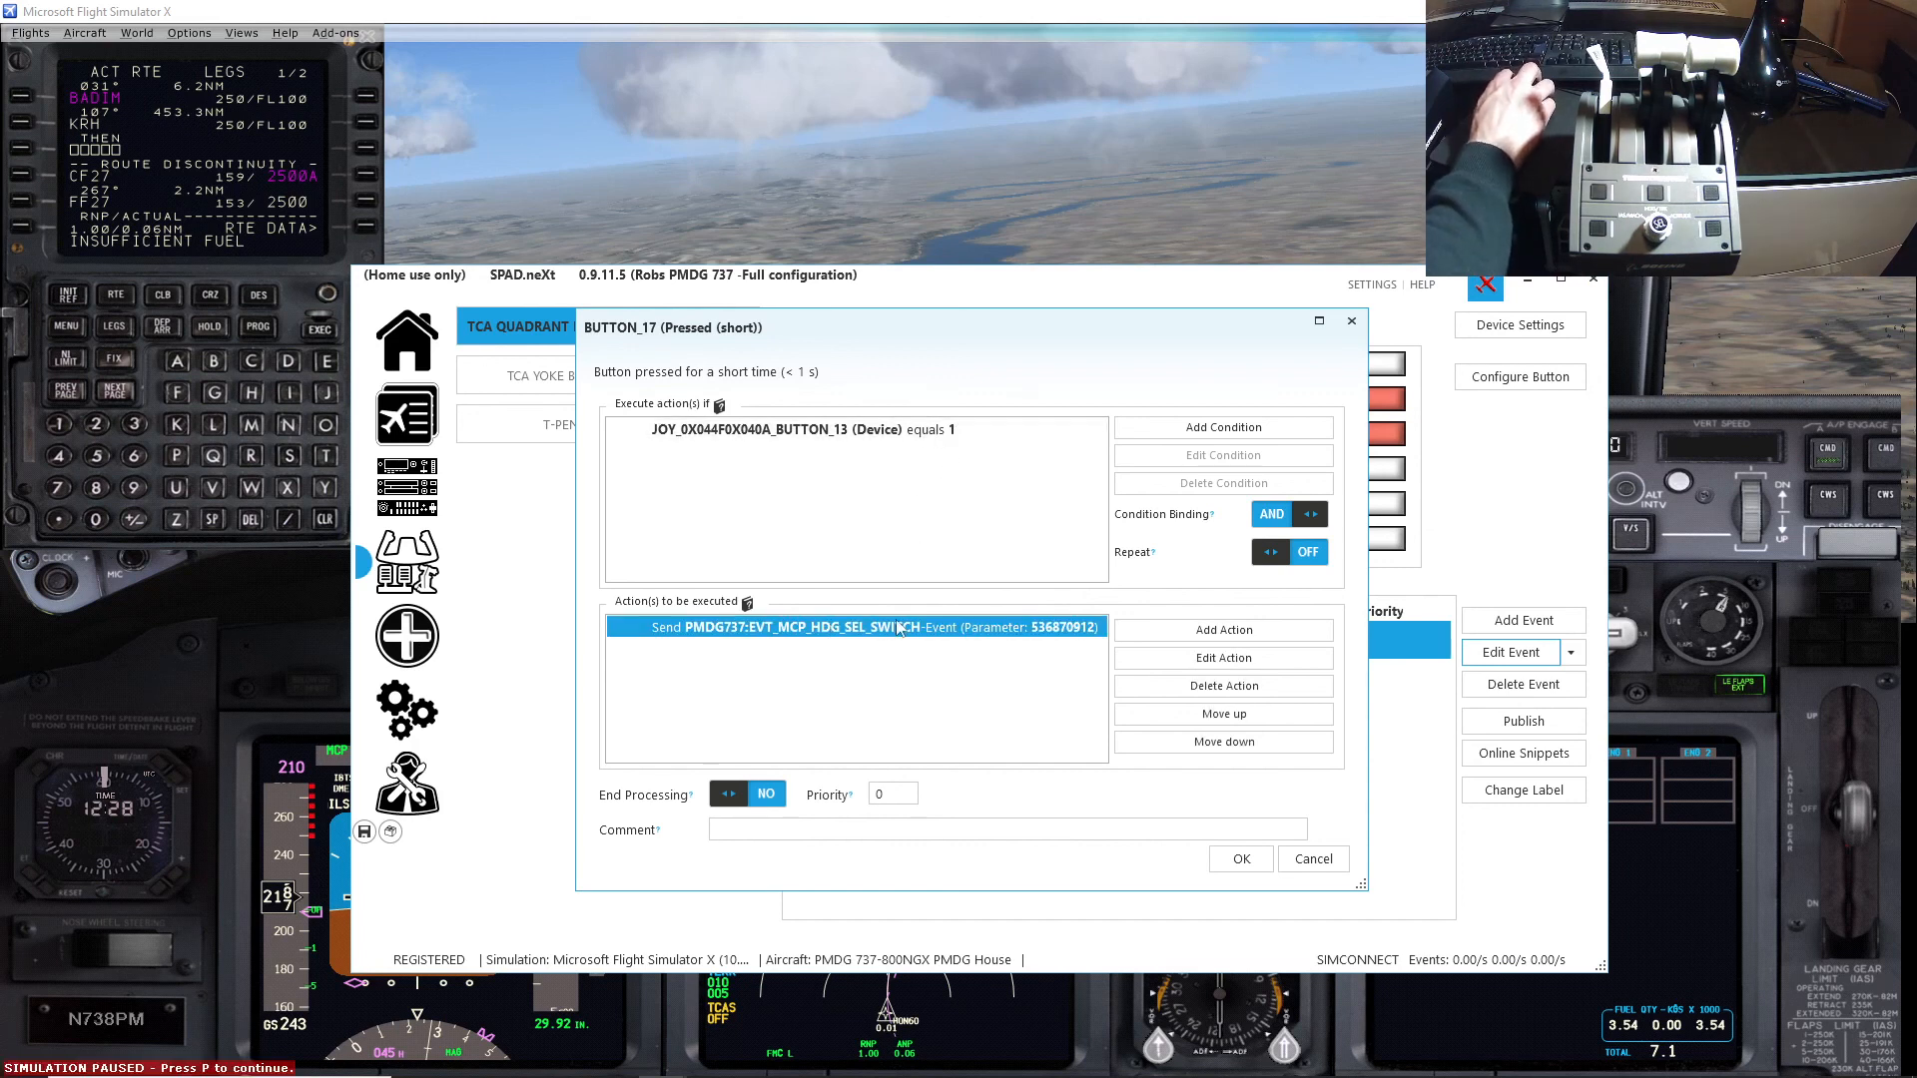
{"action": "left_click", "coordinate": [1207, 659]}
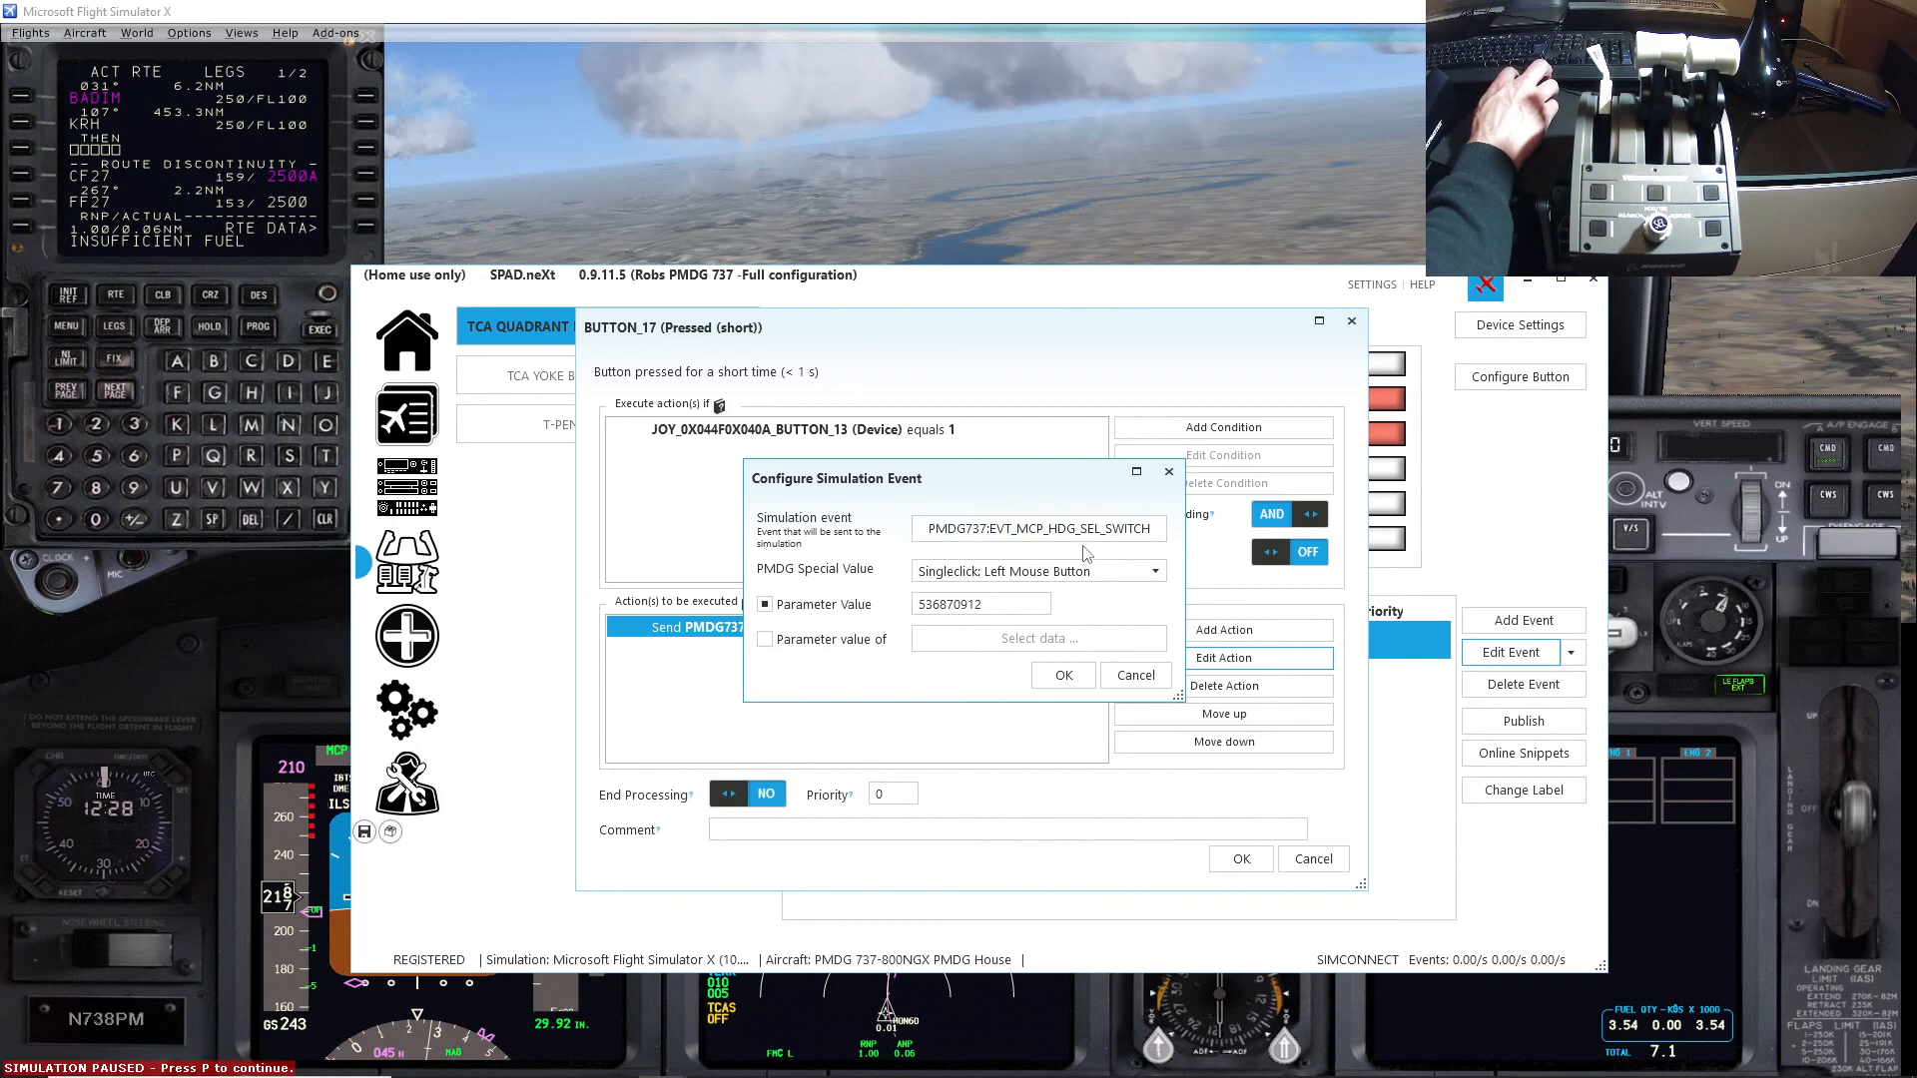
{"action": "left_click", "coordinate": [1076, 684]}
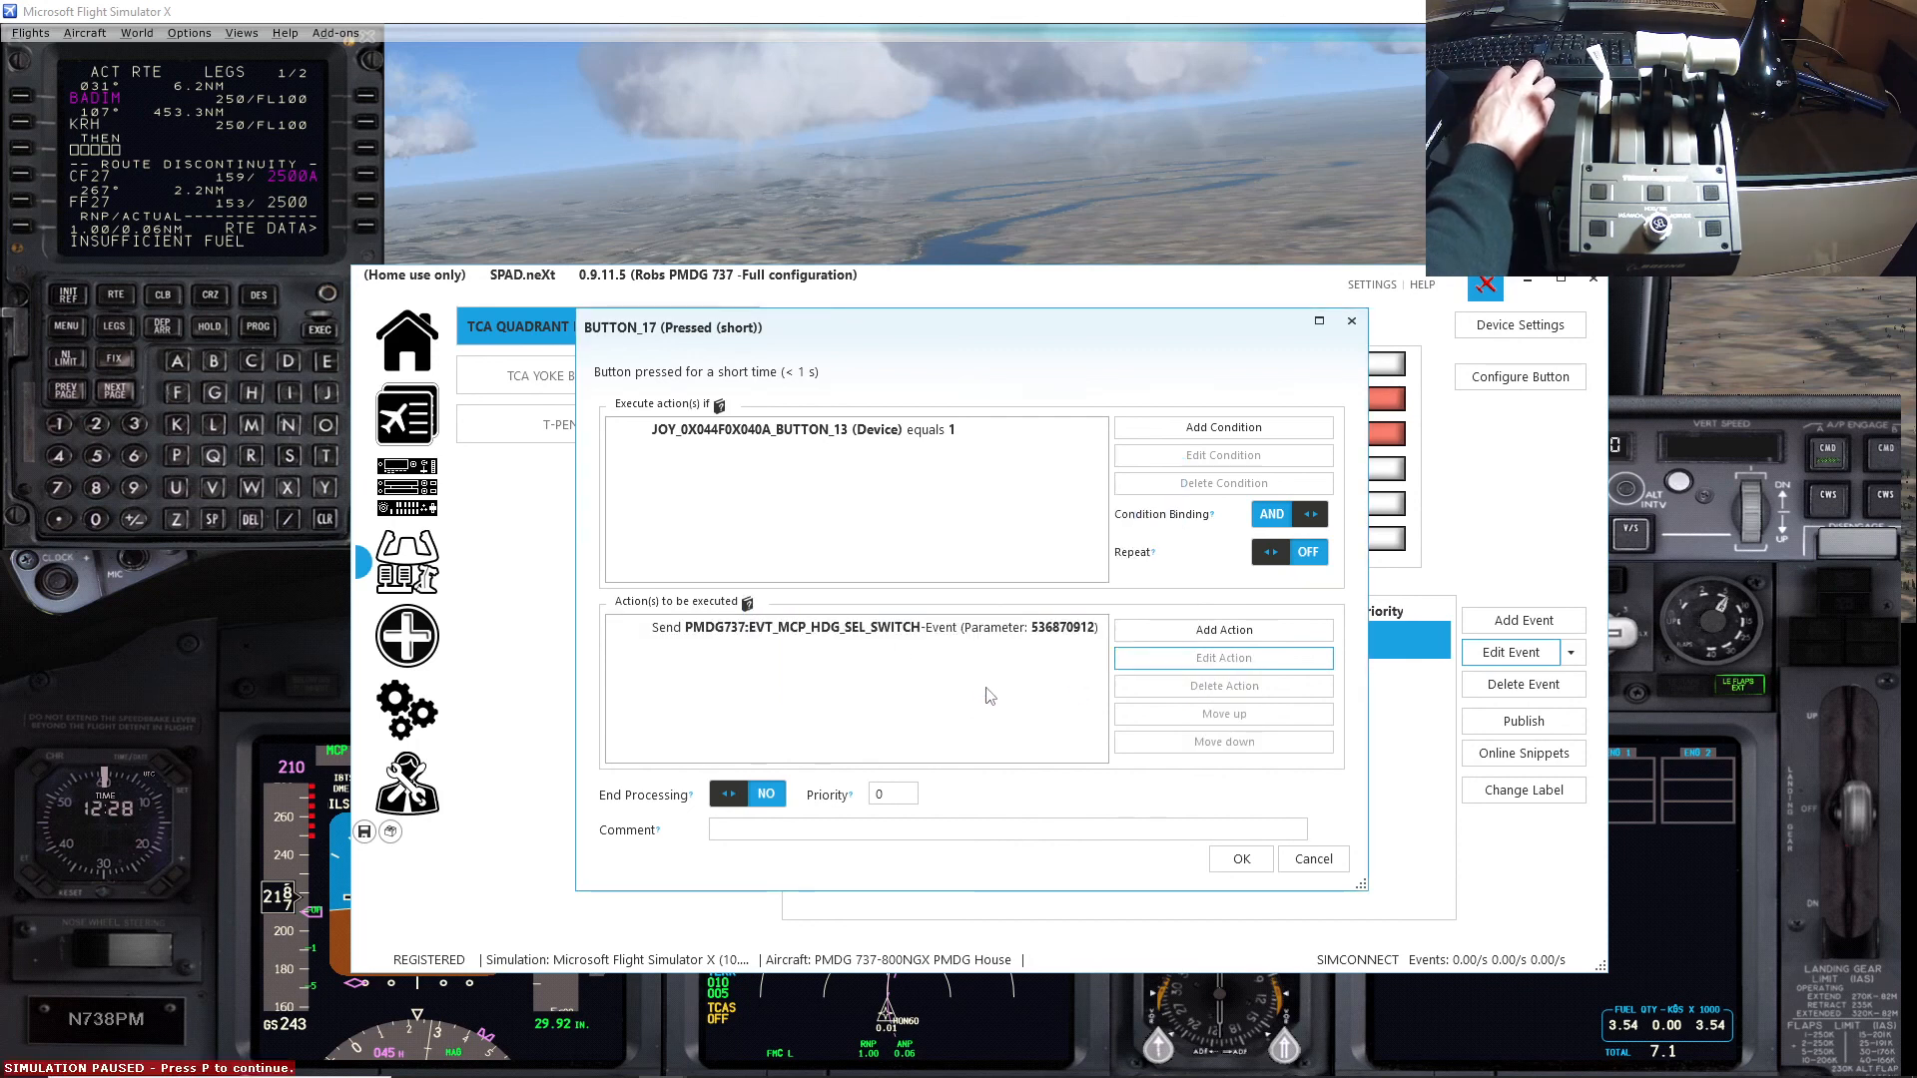
{"action": "left_click", "coordinate": [1240, 857]}
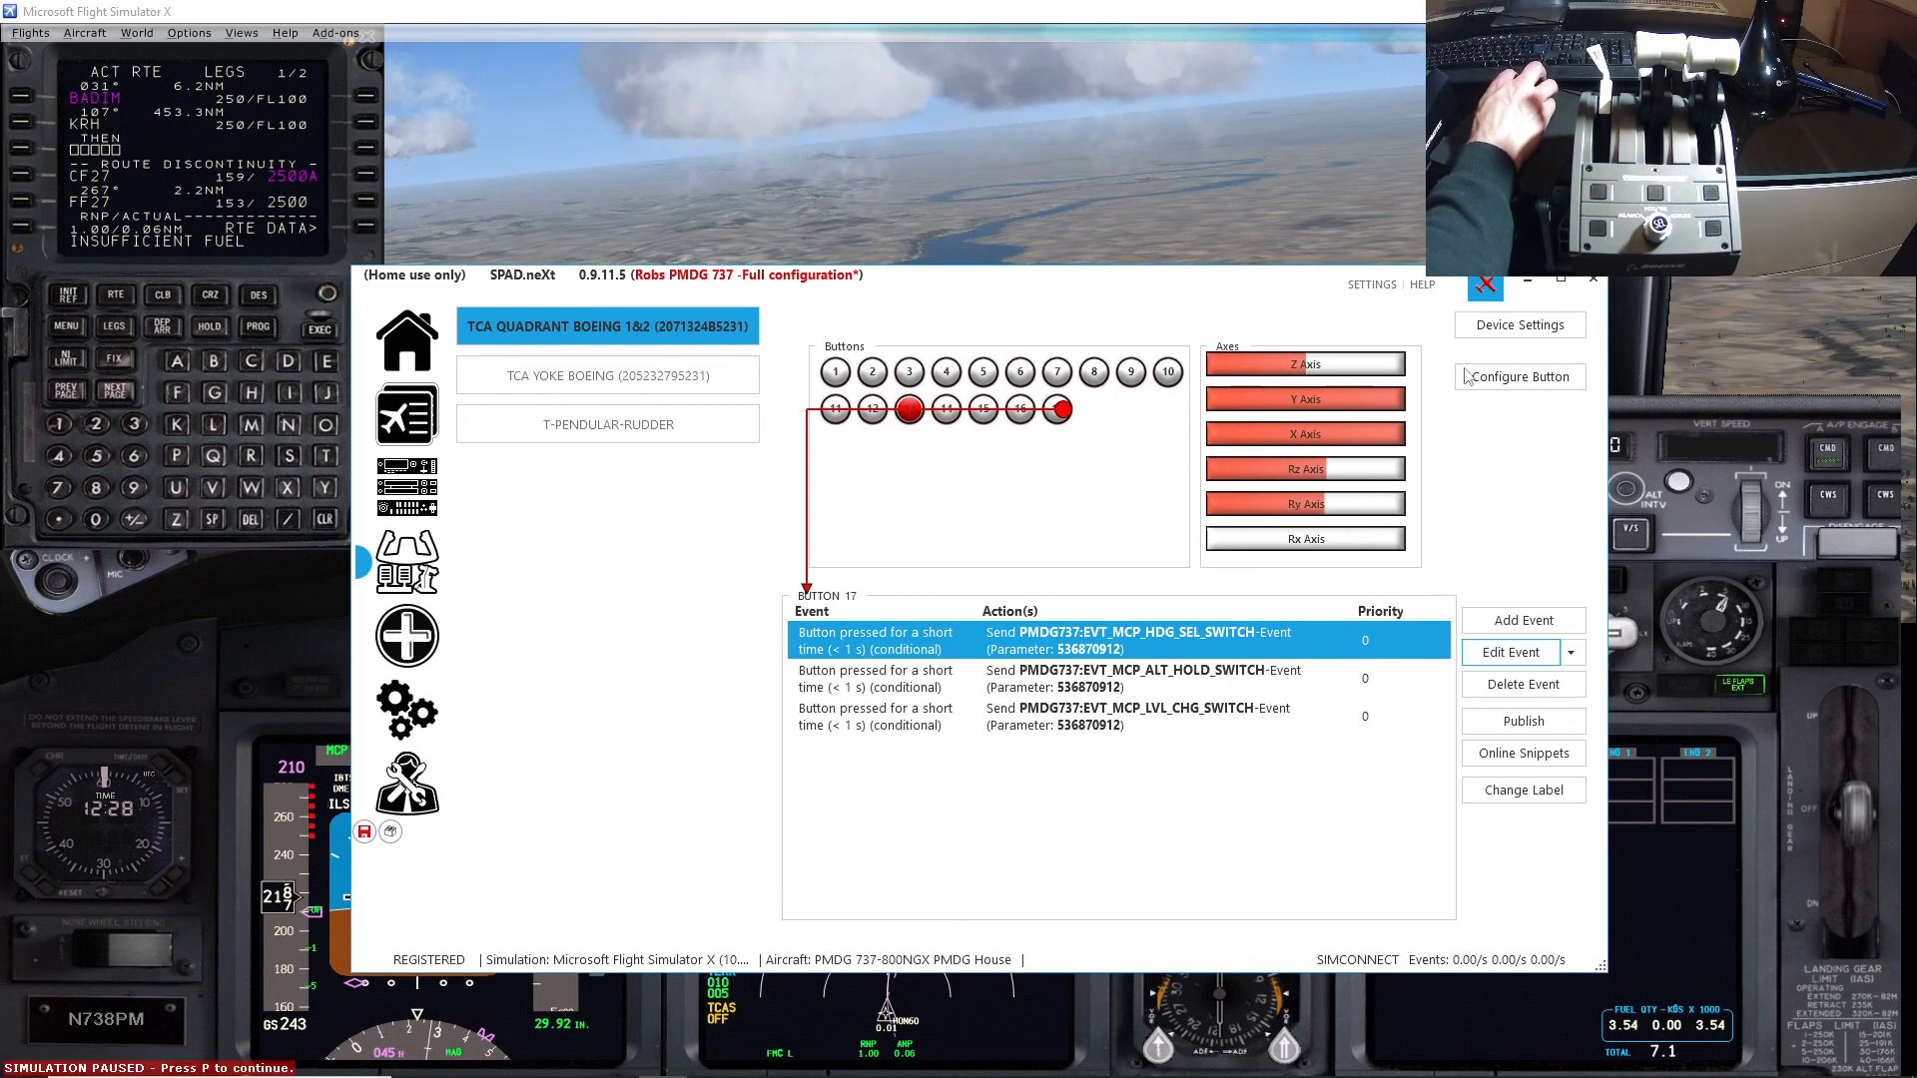
Step: Resume the paused simulation in Microsoft Flight Simulator X and try to engage the autopilot's LNAV mode
{"action": "left_click", "coordinate": [1529, 281]}
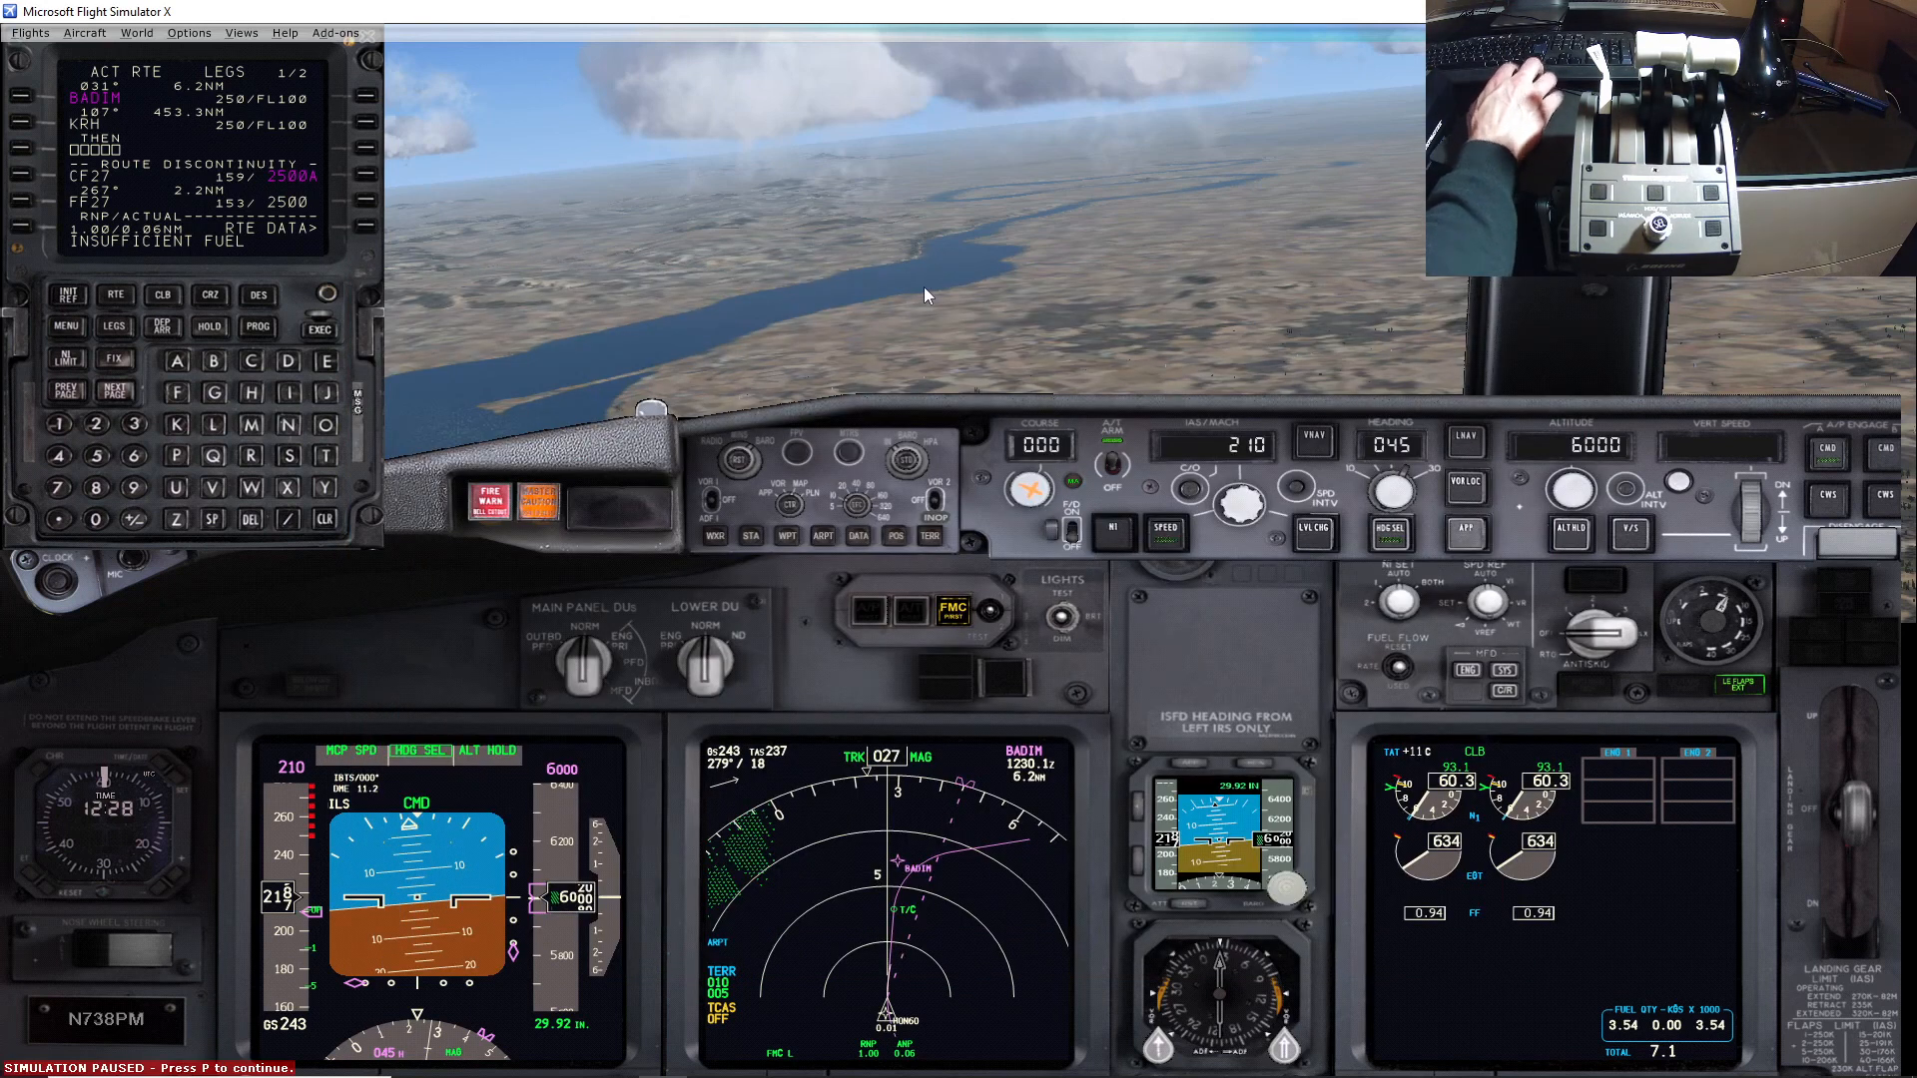
{"action": "key", "text": "p"}
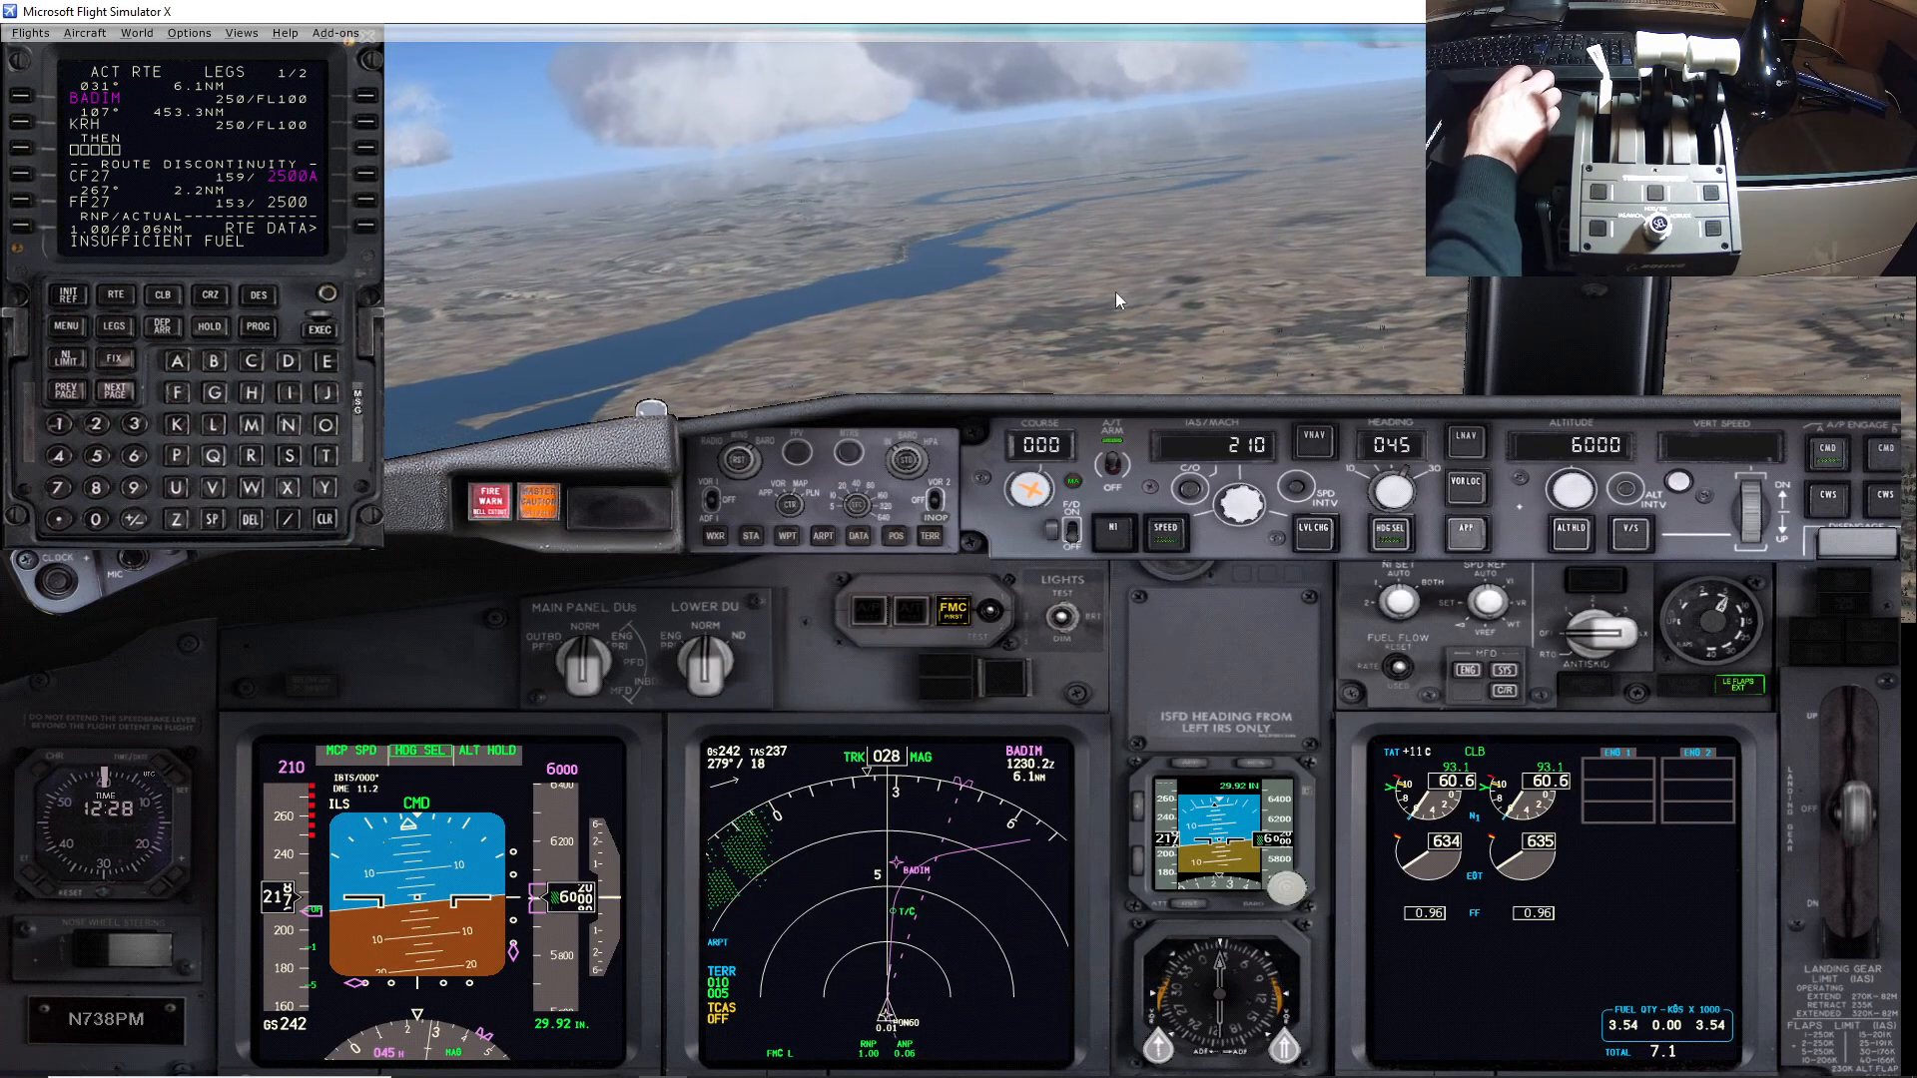
{"action": "left_click", "coordinate": [1466, 442]}
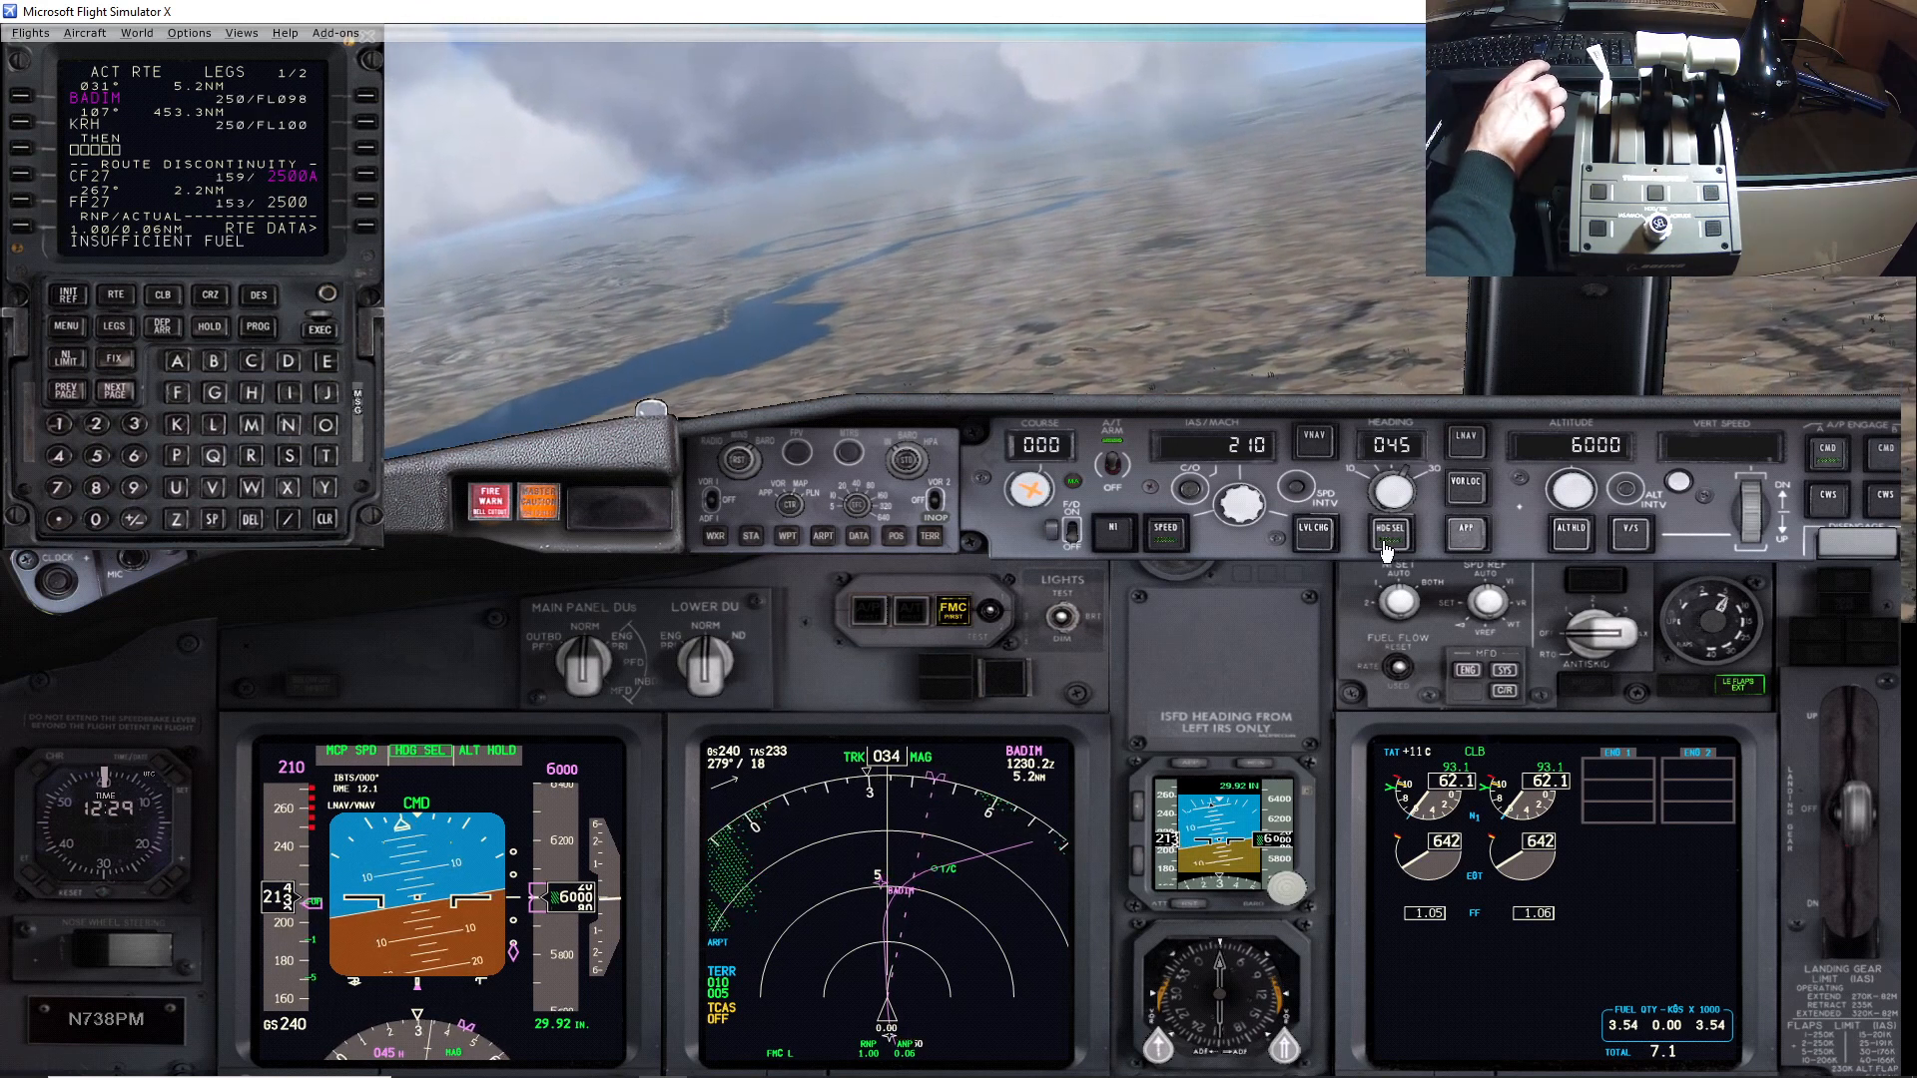
Step: Engage the autopilot's LNAV mode on the MCP and switch to SPAD.neXt
{"action": "left_click", "coordinate": [1473, 450]}
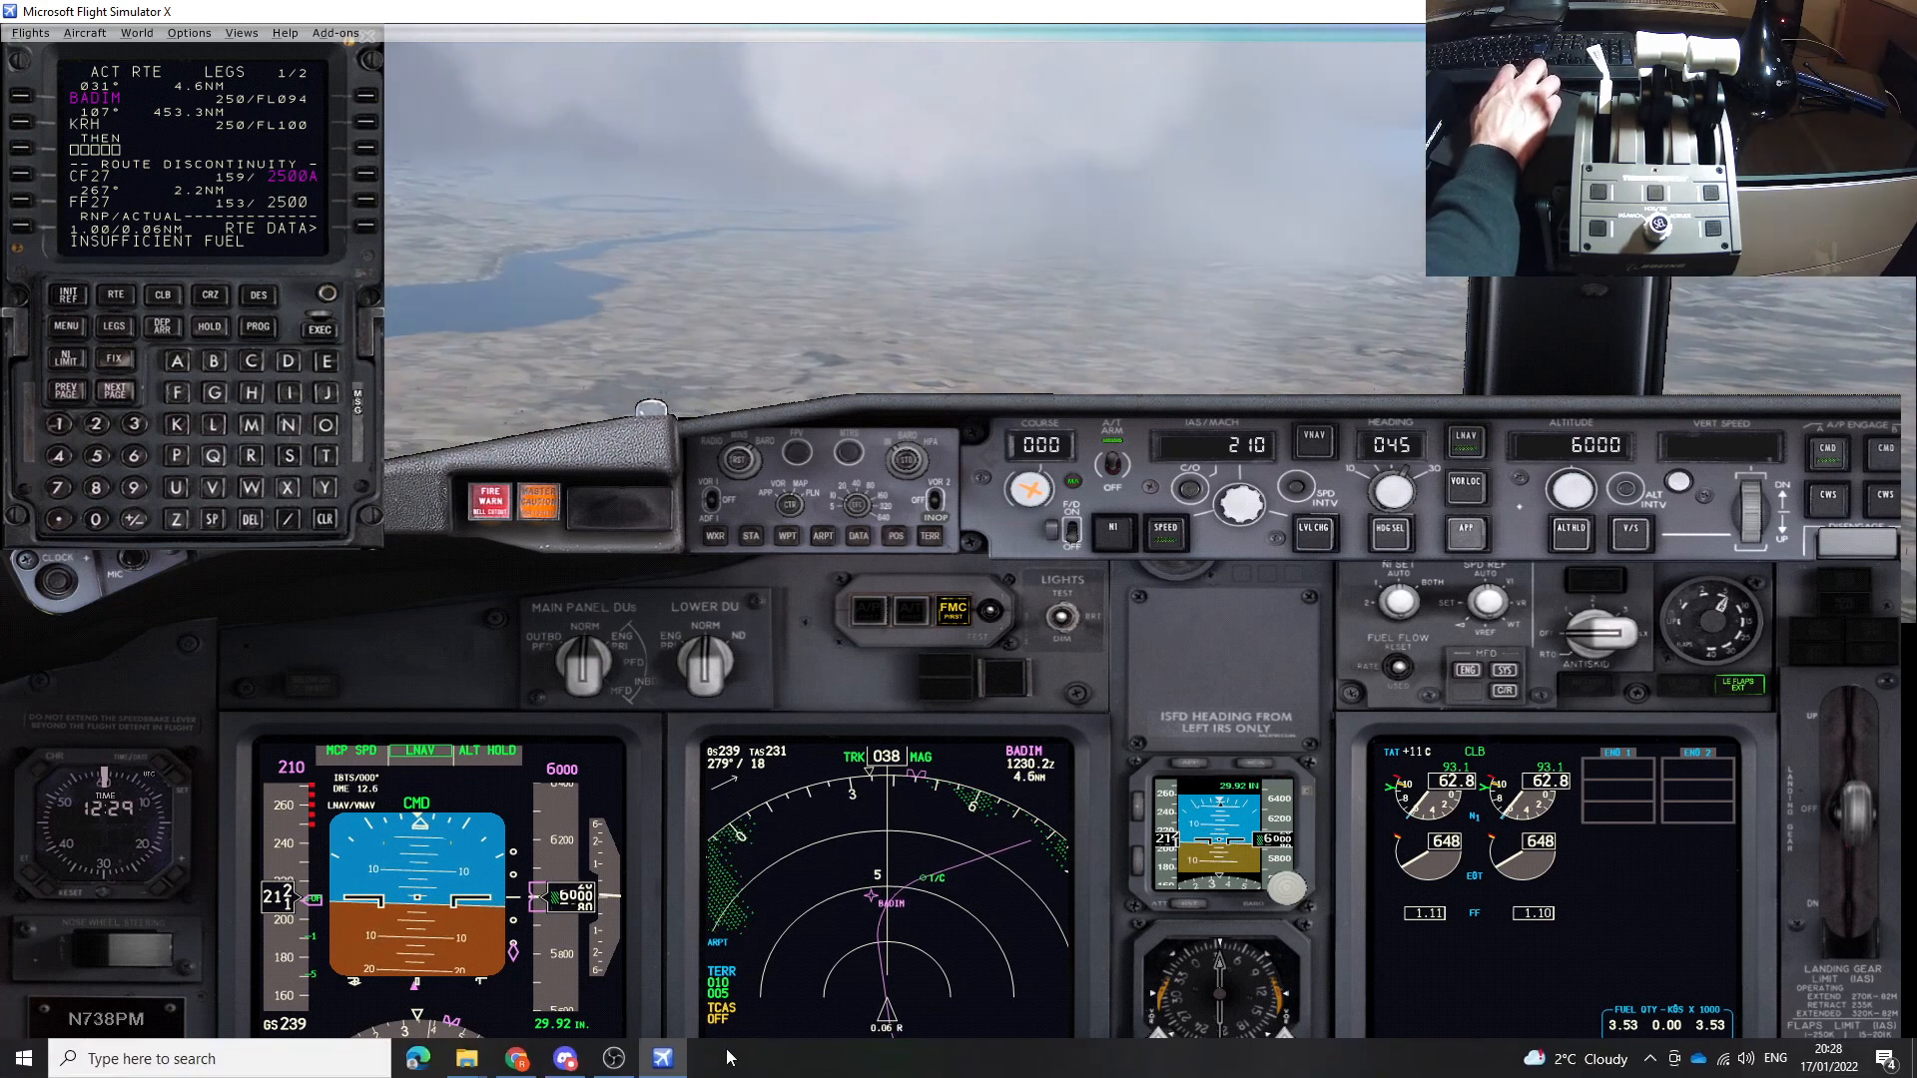
{"action": "mouse_move", "coordinate": [671, 1056]}
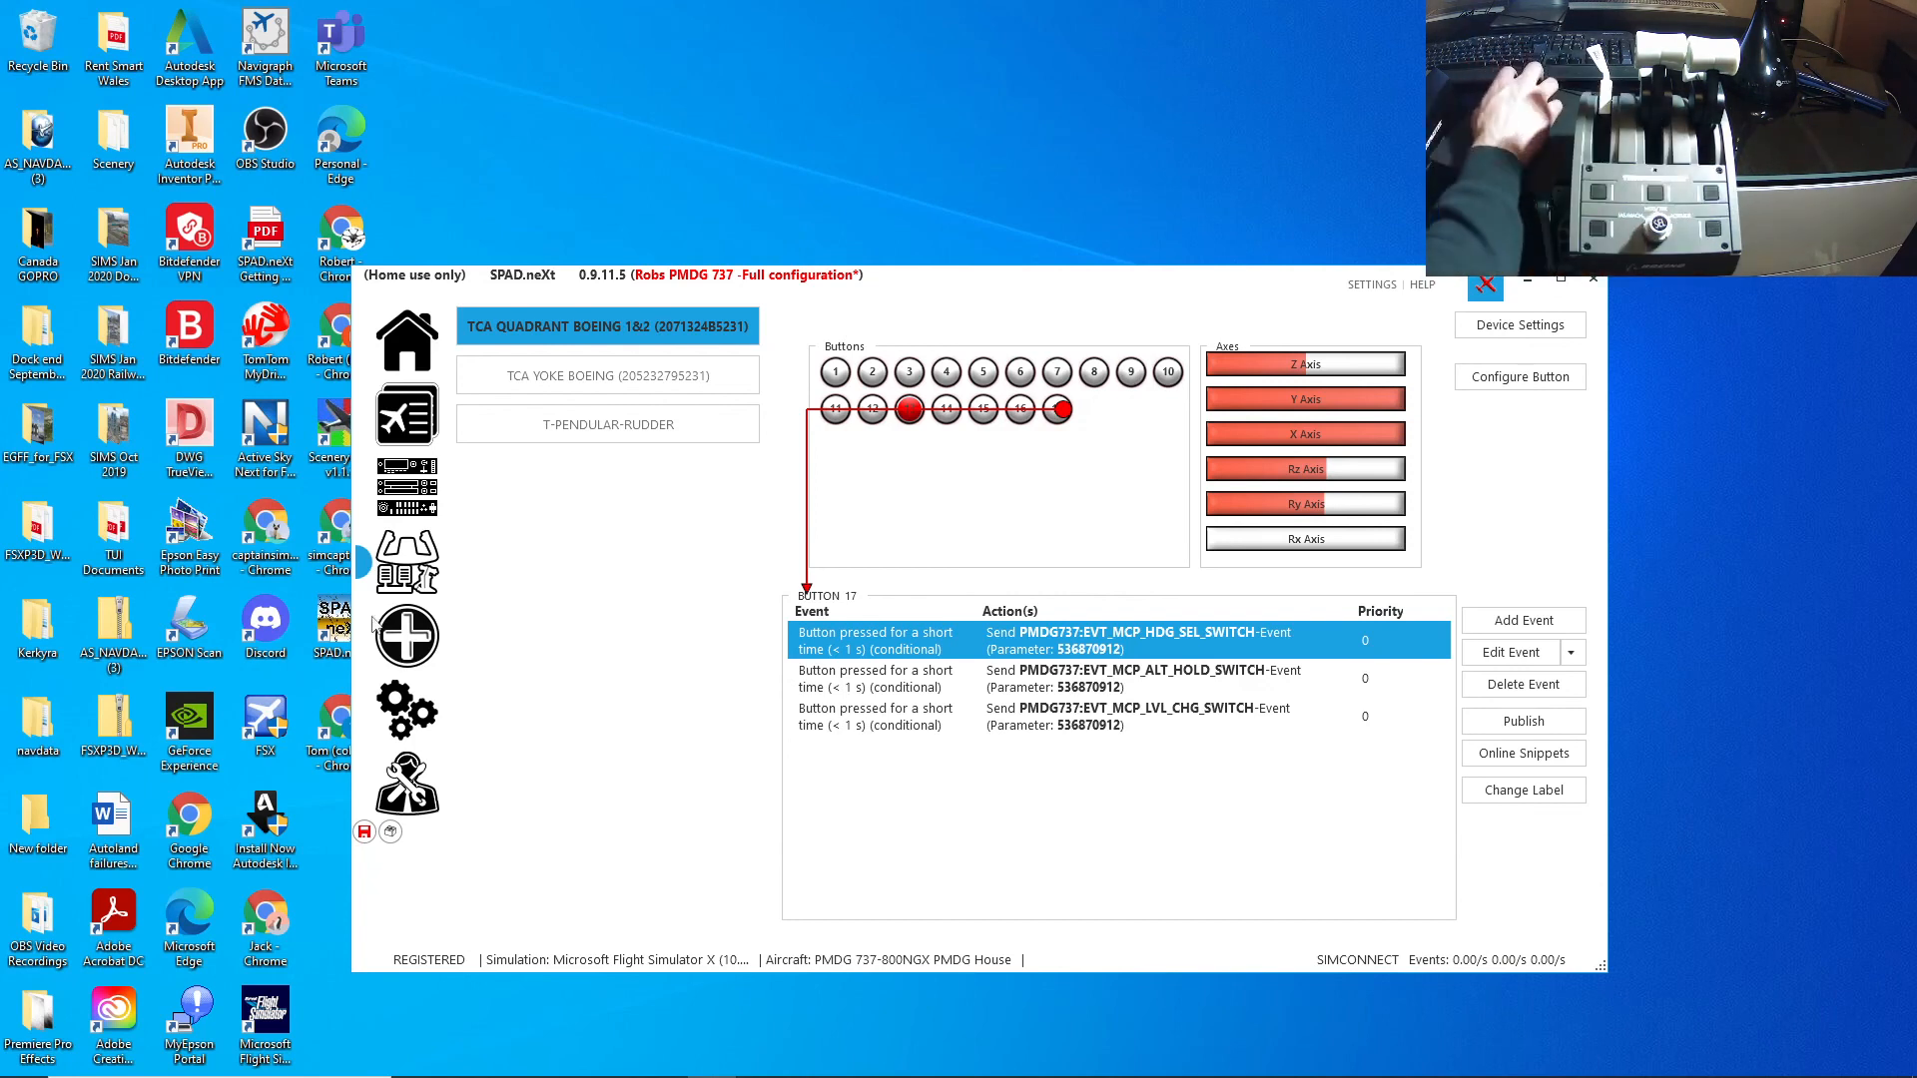
Step: Examine the FLAPS_INCR simulation event assigned to a short press of the quadrant's button 9
{"action": "left_click", "coordinate": [1131, 373]}
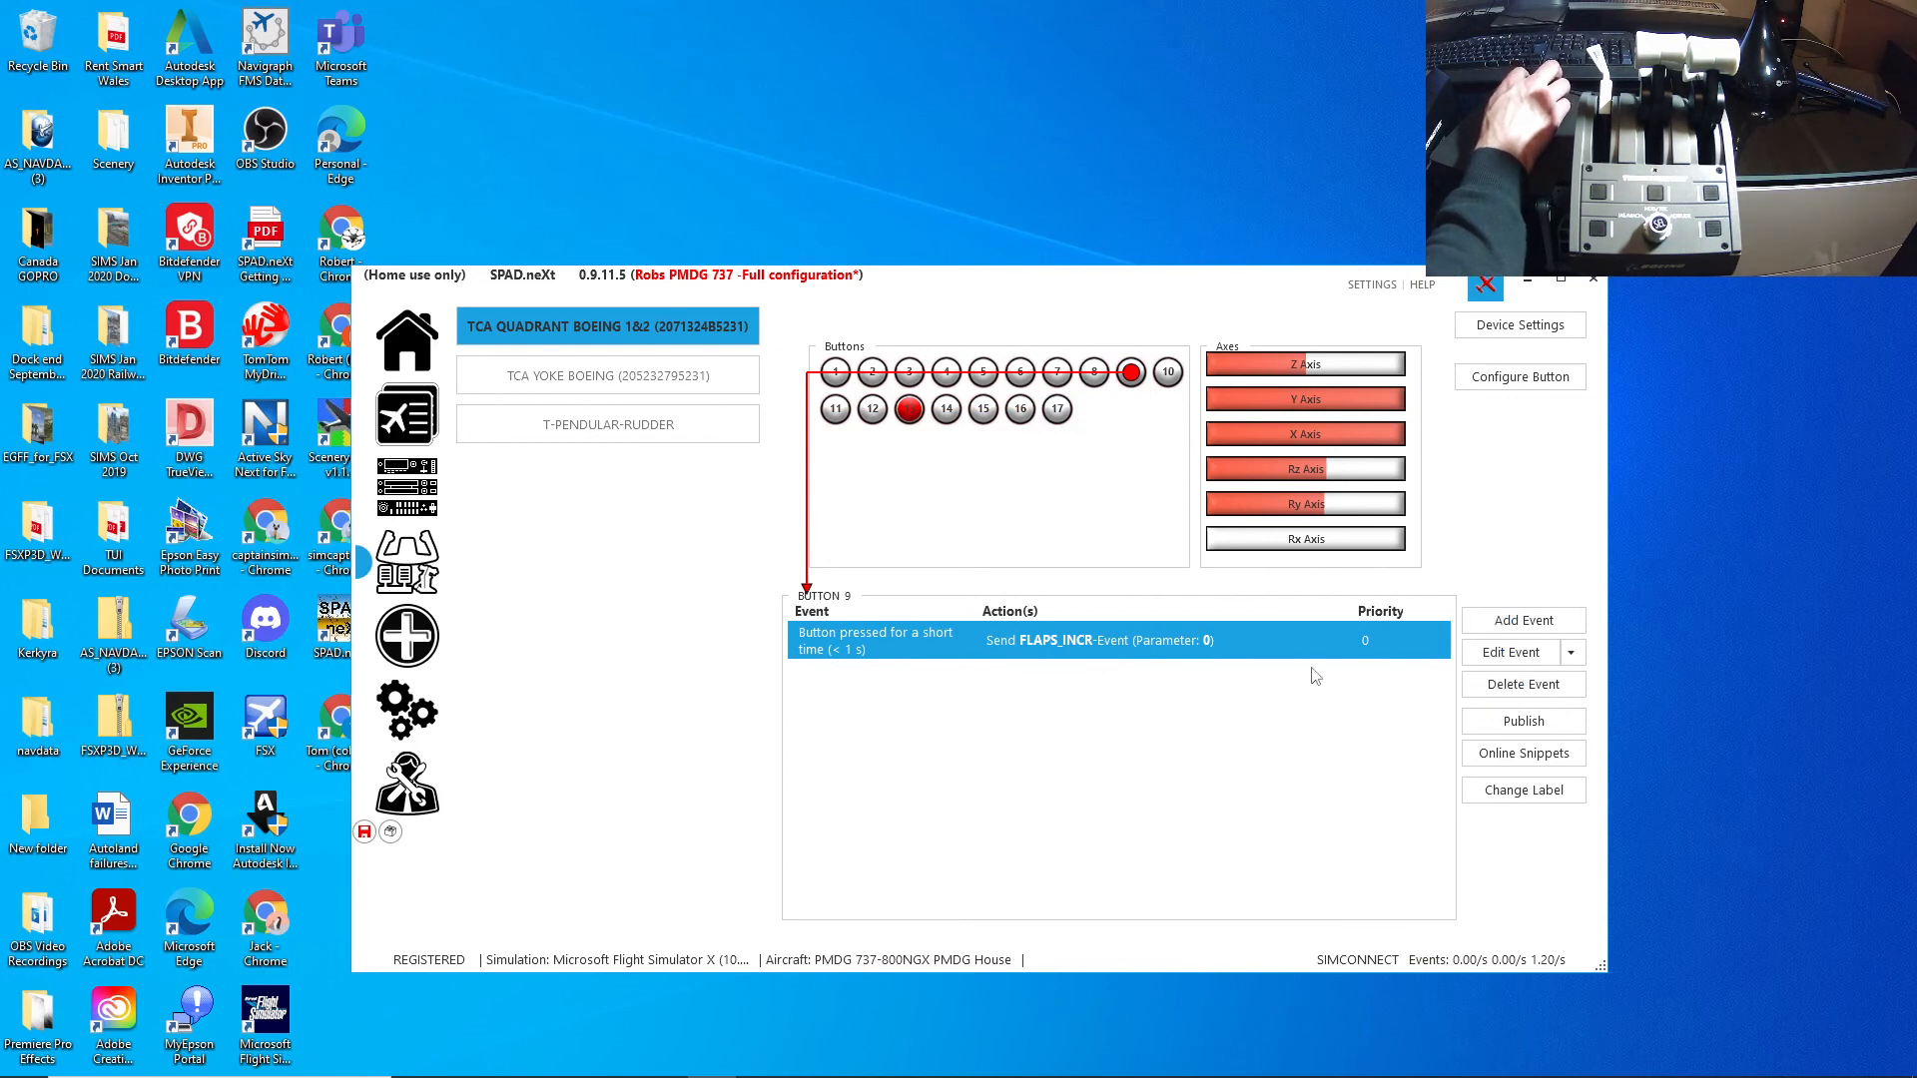
{"action": "left_click", "coordinate": [1501, 655]}
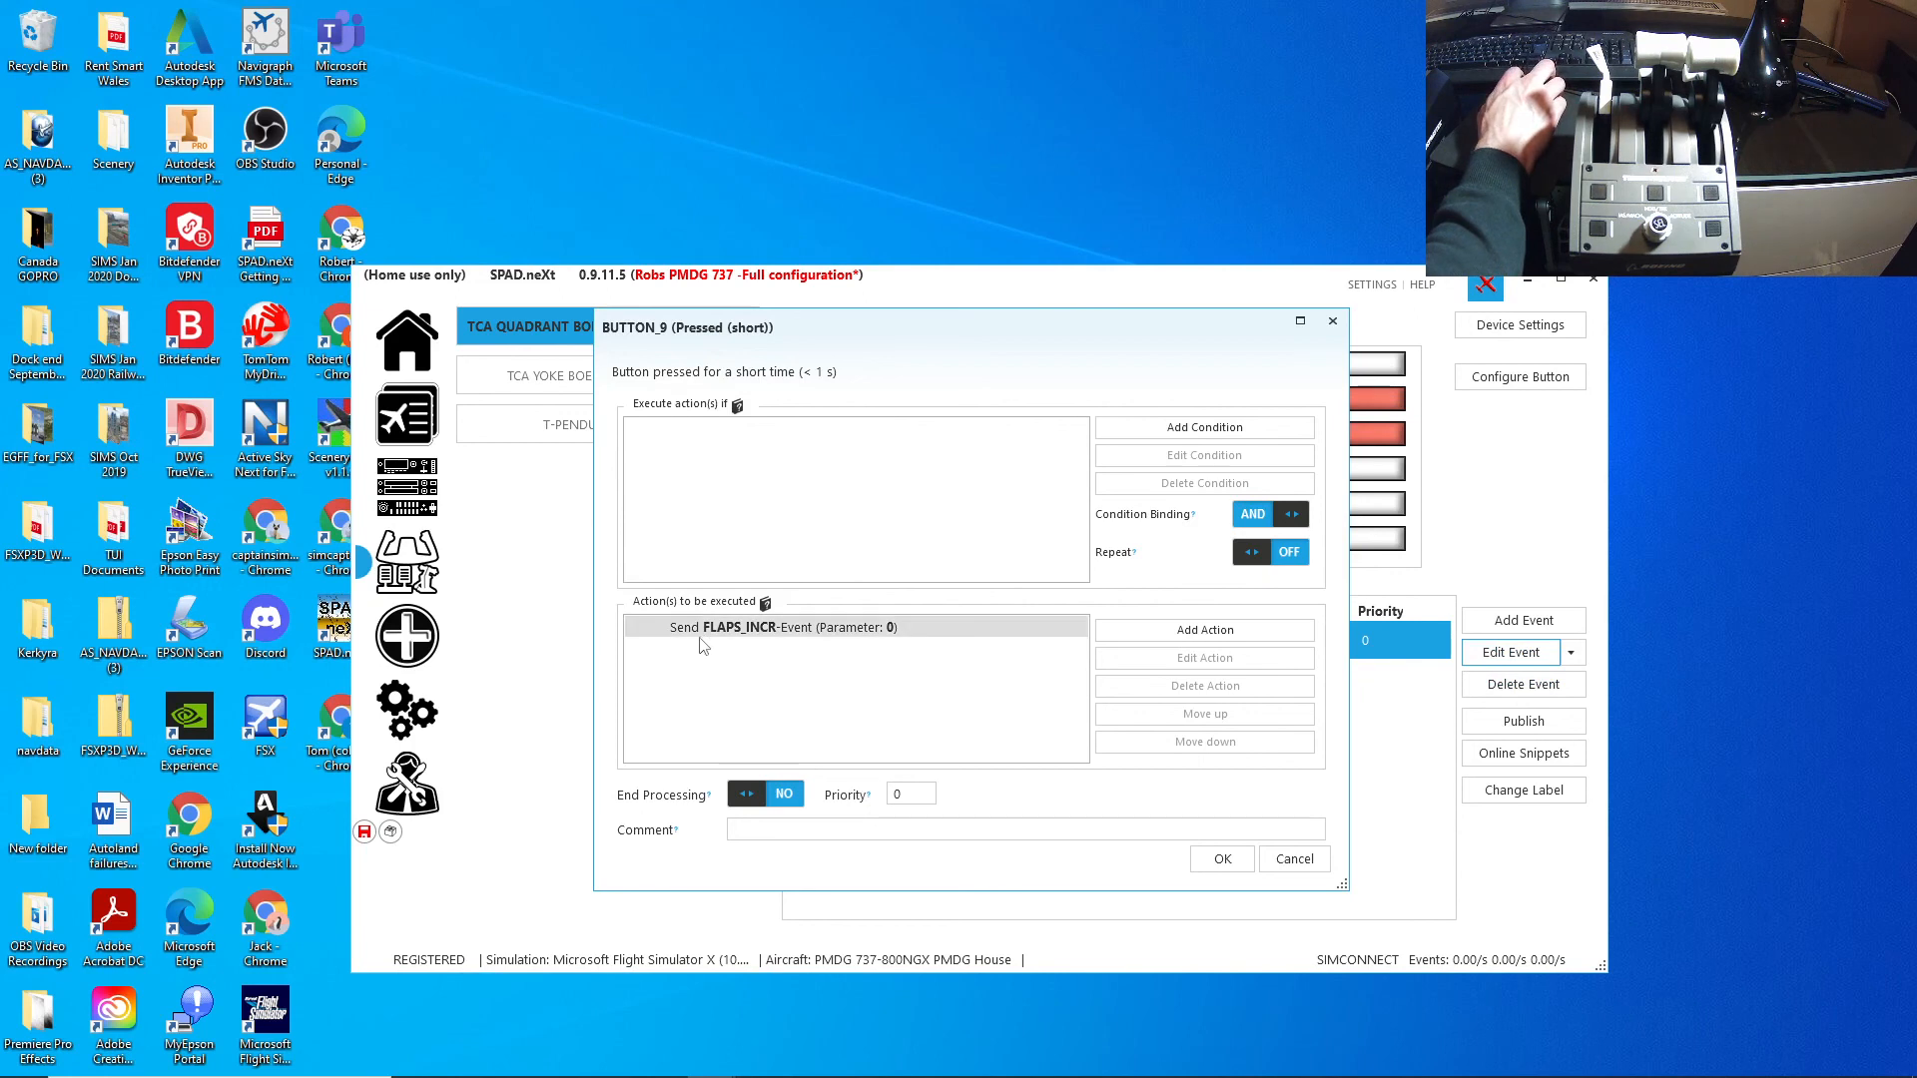
{"action": "left_click", "coordinate": [783, 631]}
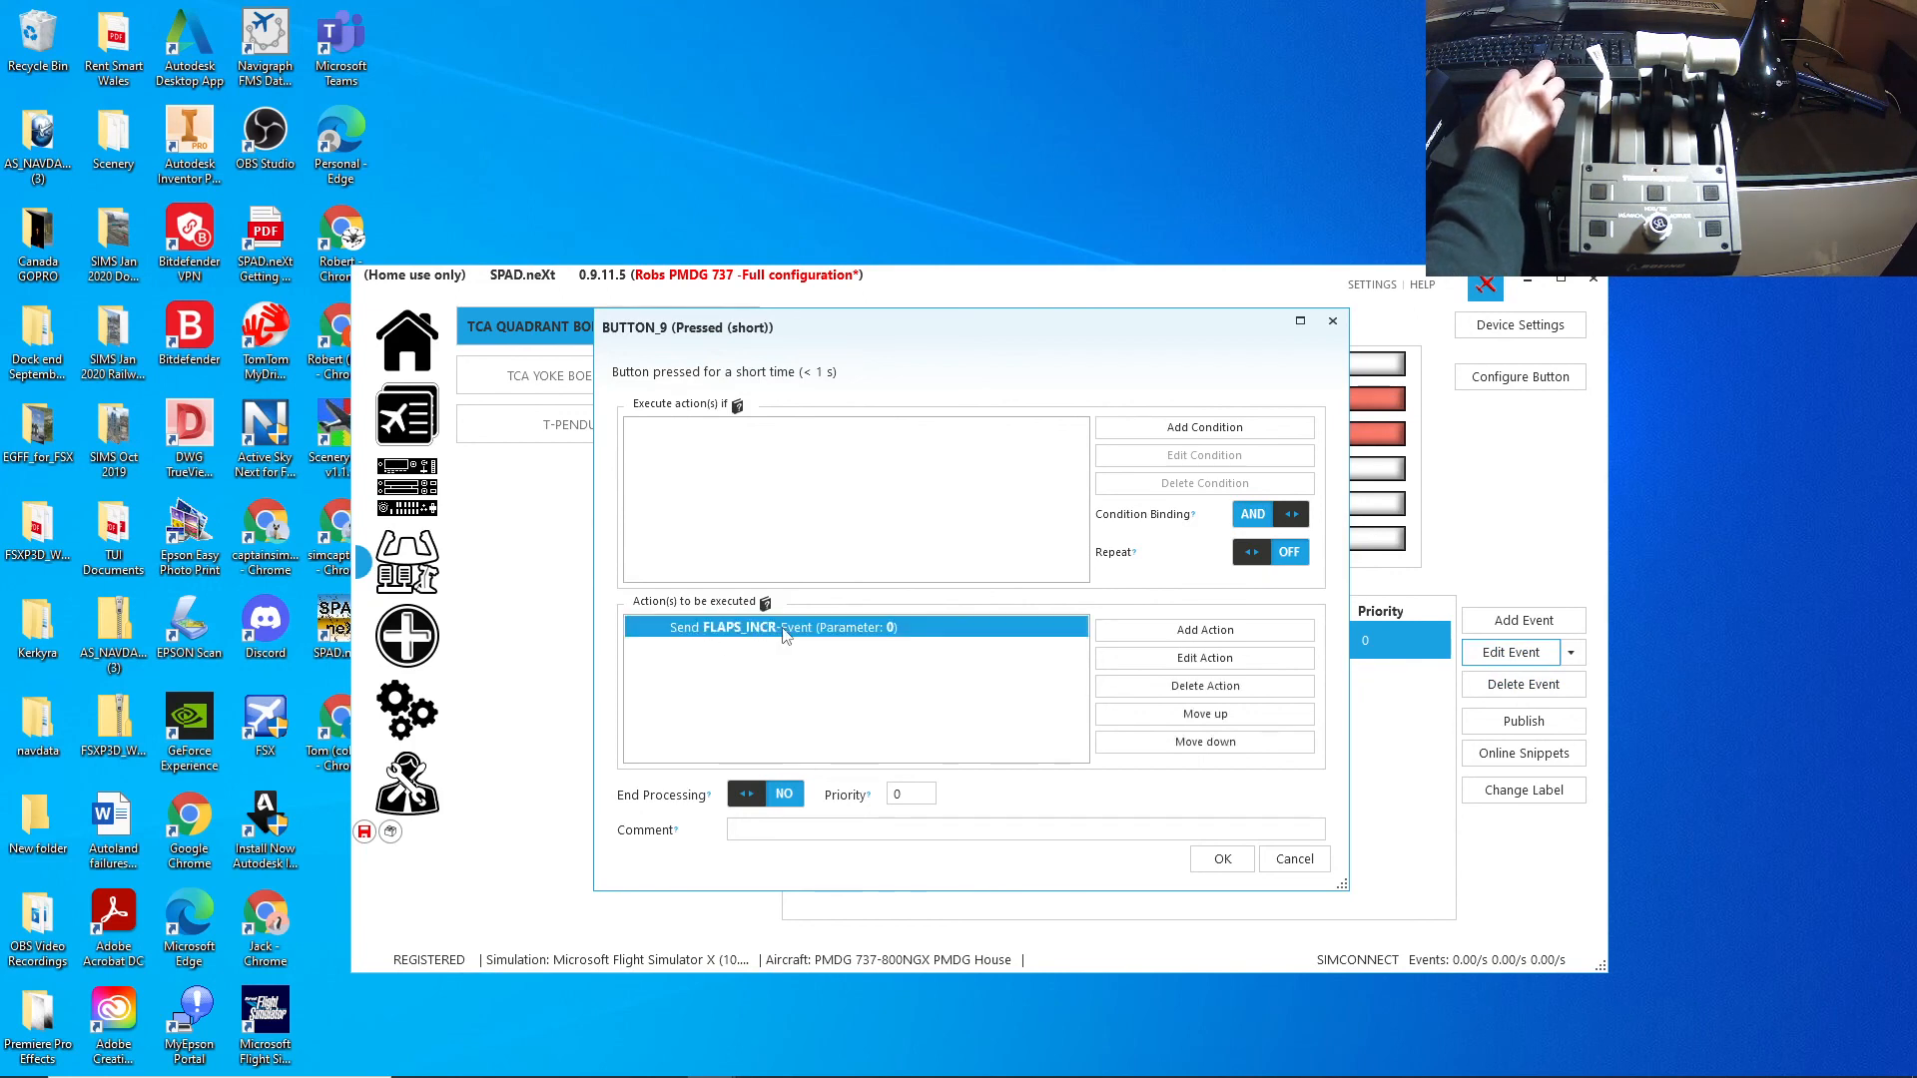
{"action": "left_click", "coordinate": [1188, 662]}
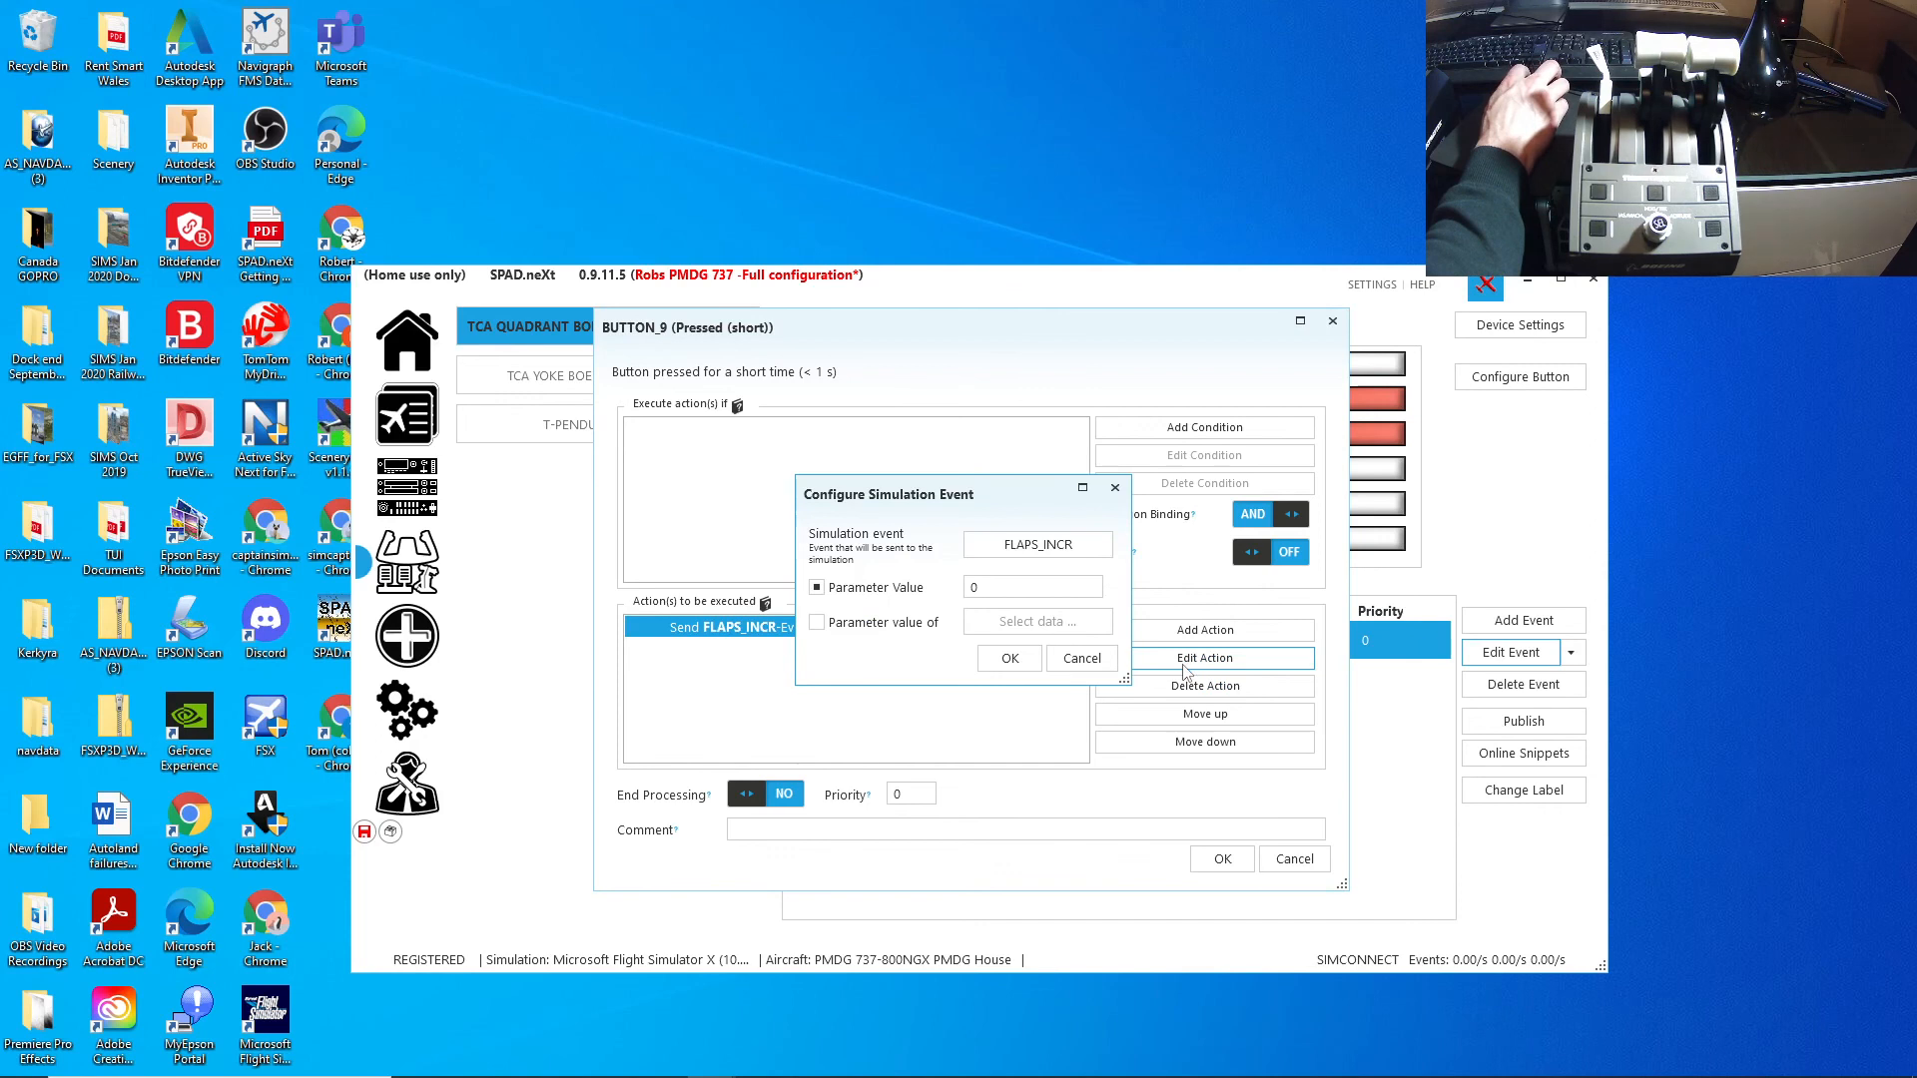
{"action": "left_click", "coordinate": [1053, 547]}
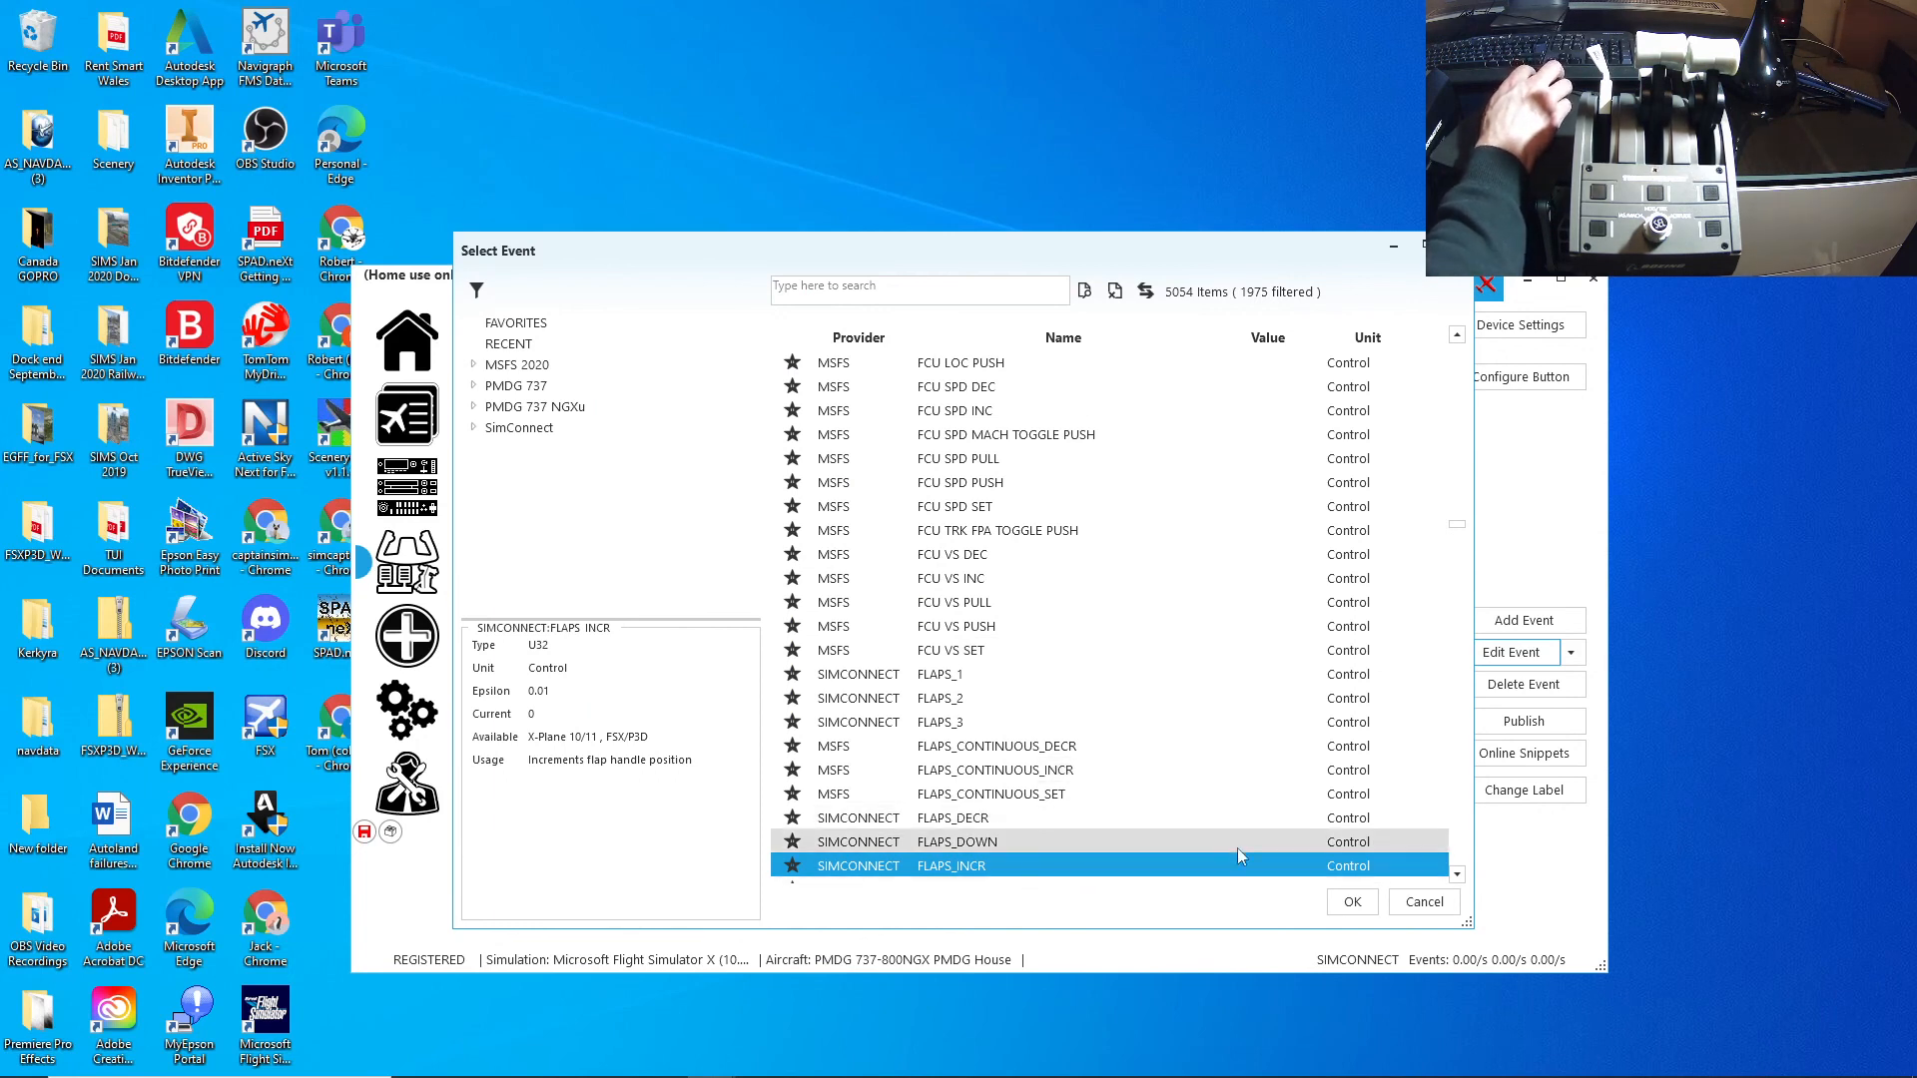
{"action": "left_click", "coordinate": [1352, 902]}
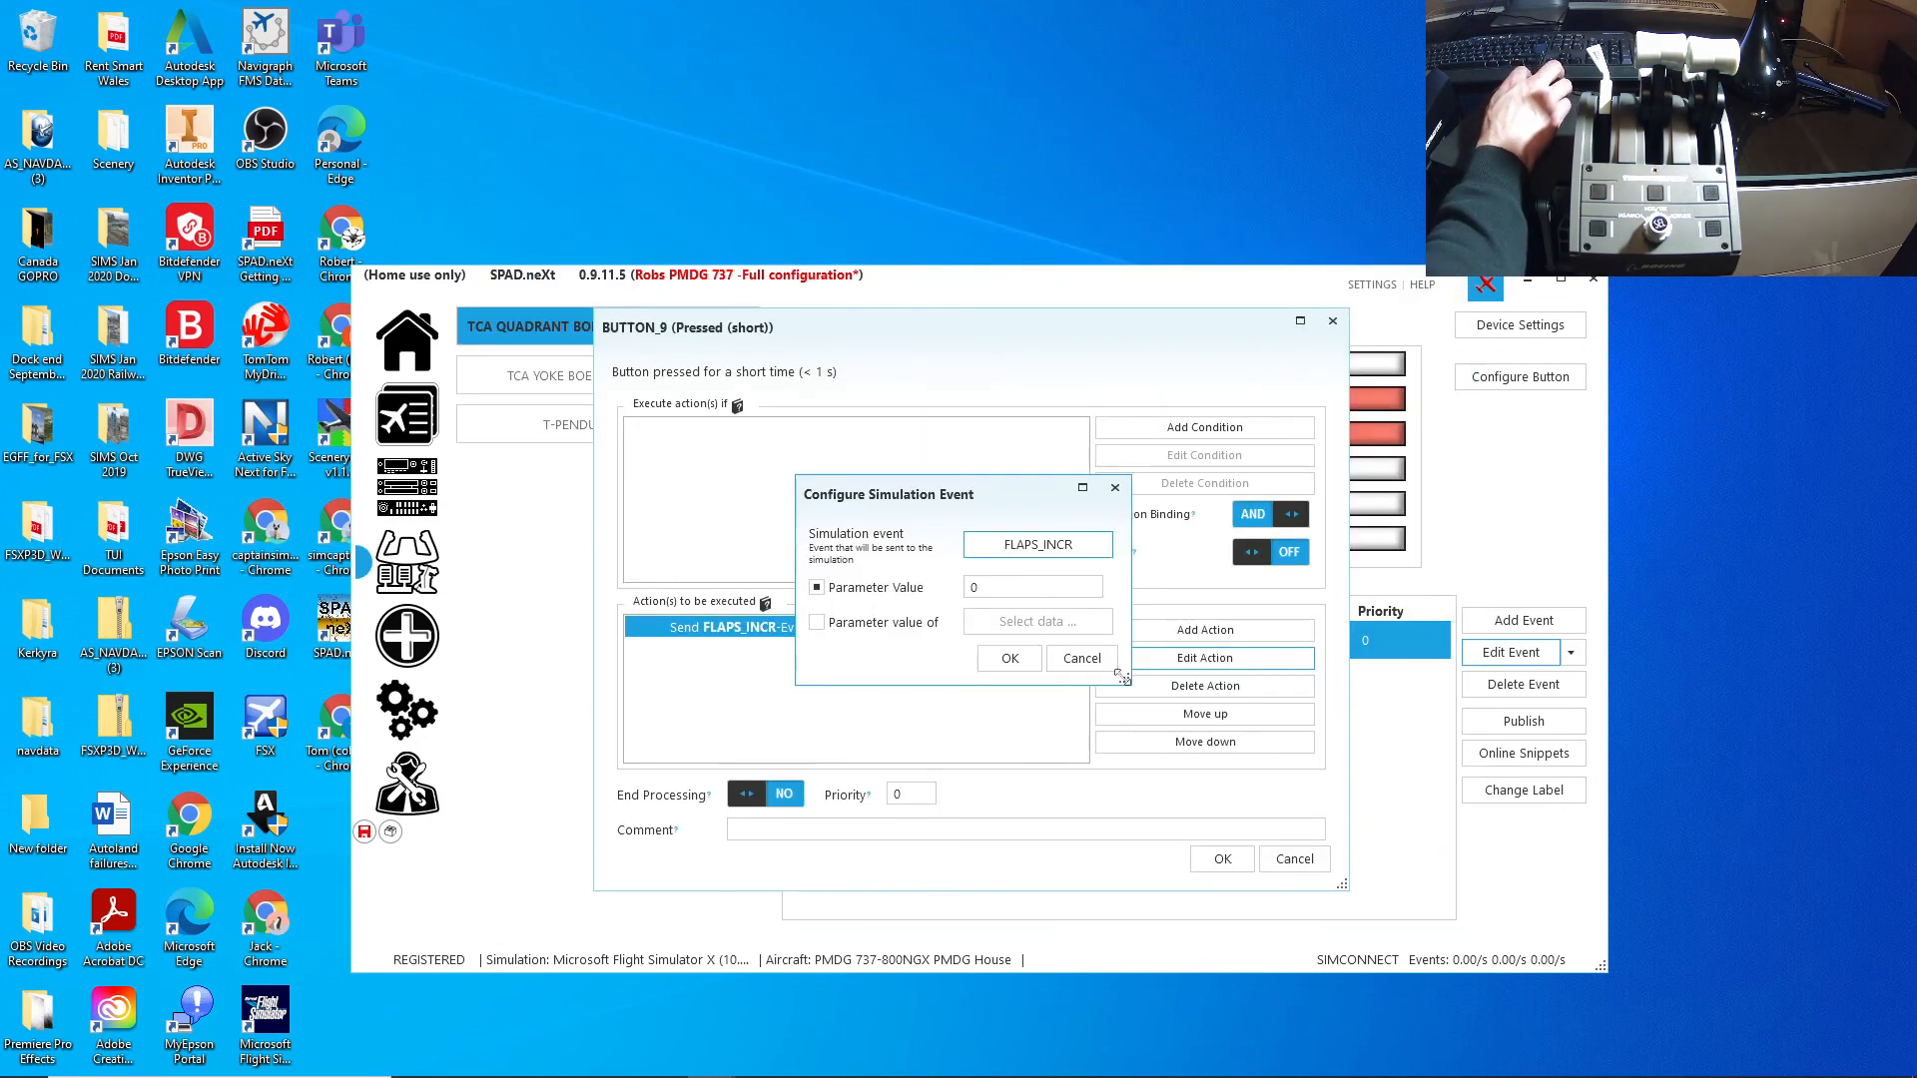
{"action": "left_click", "coordinate": [1011, 659]}
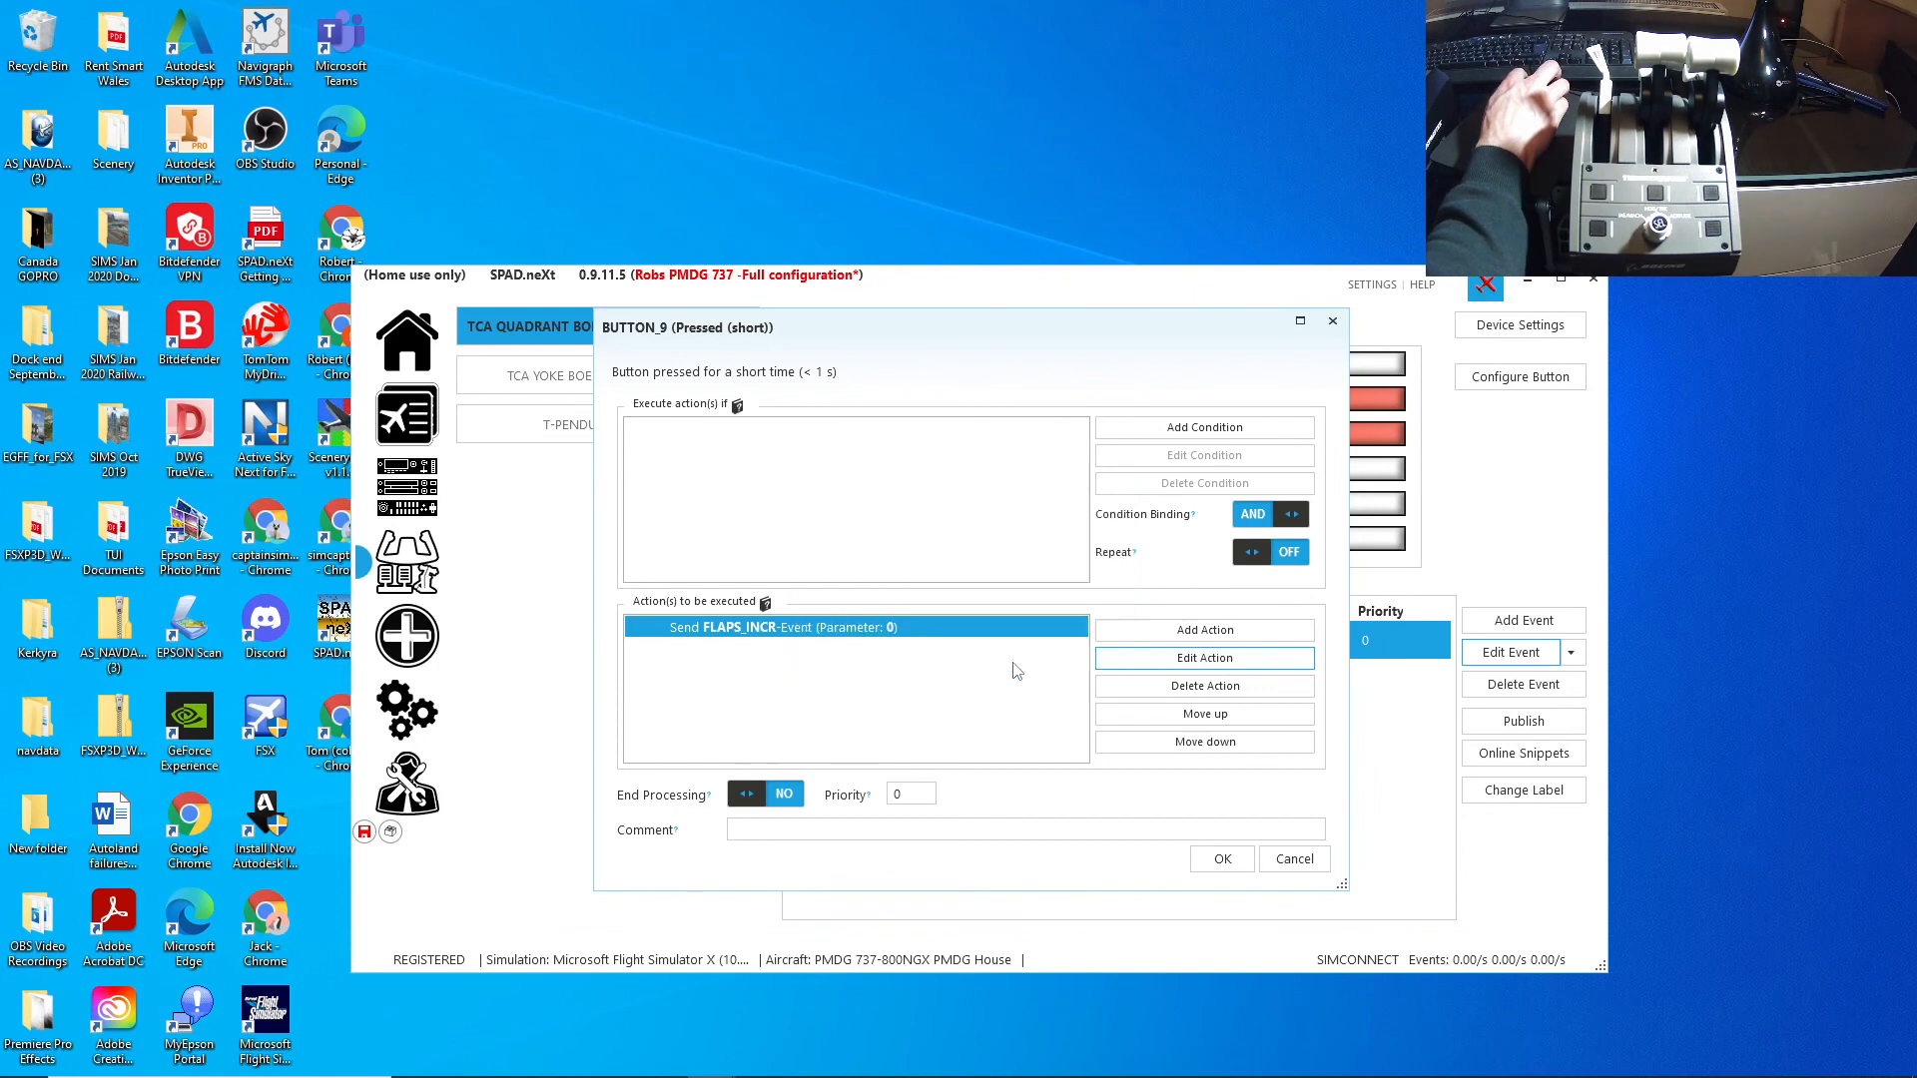
{"action": "left_click", "coordinate": [1222, 859]}
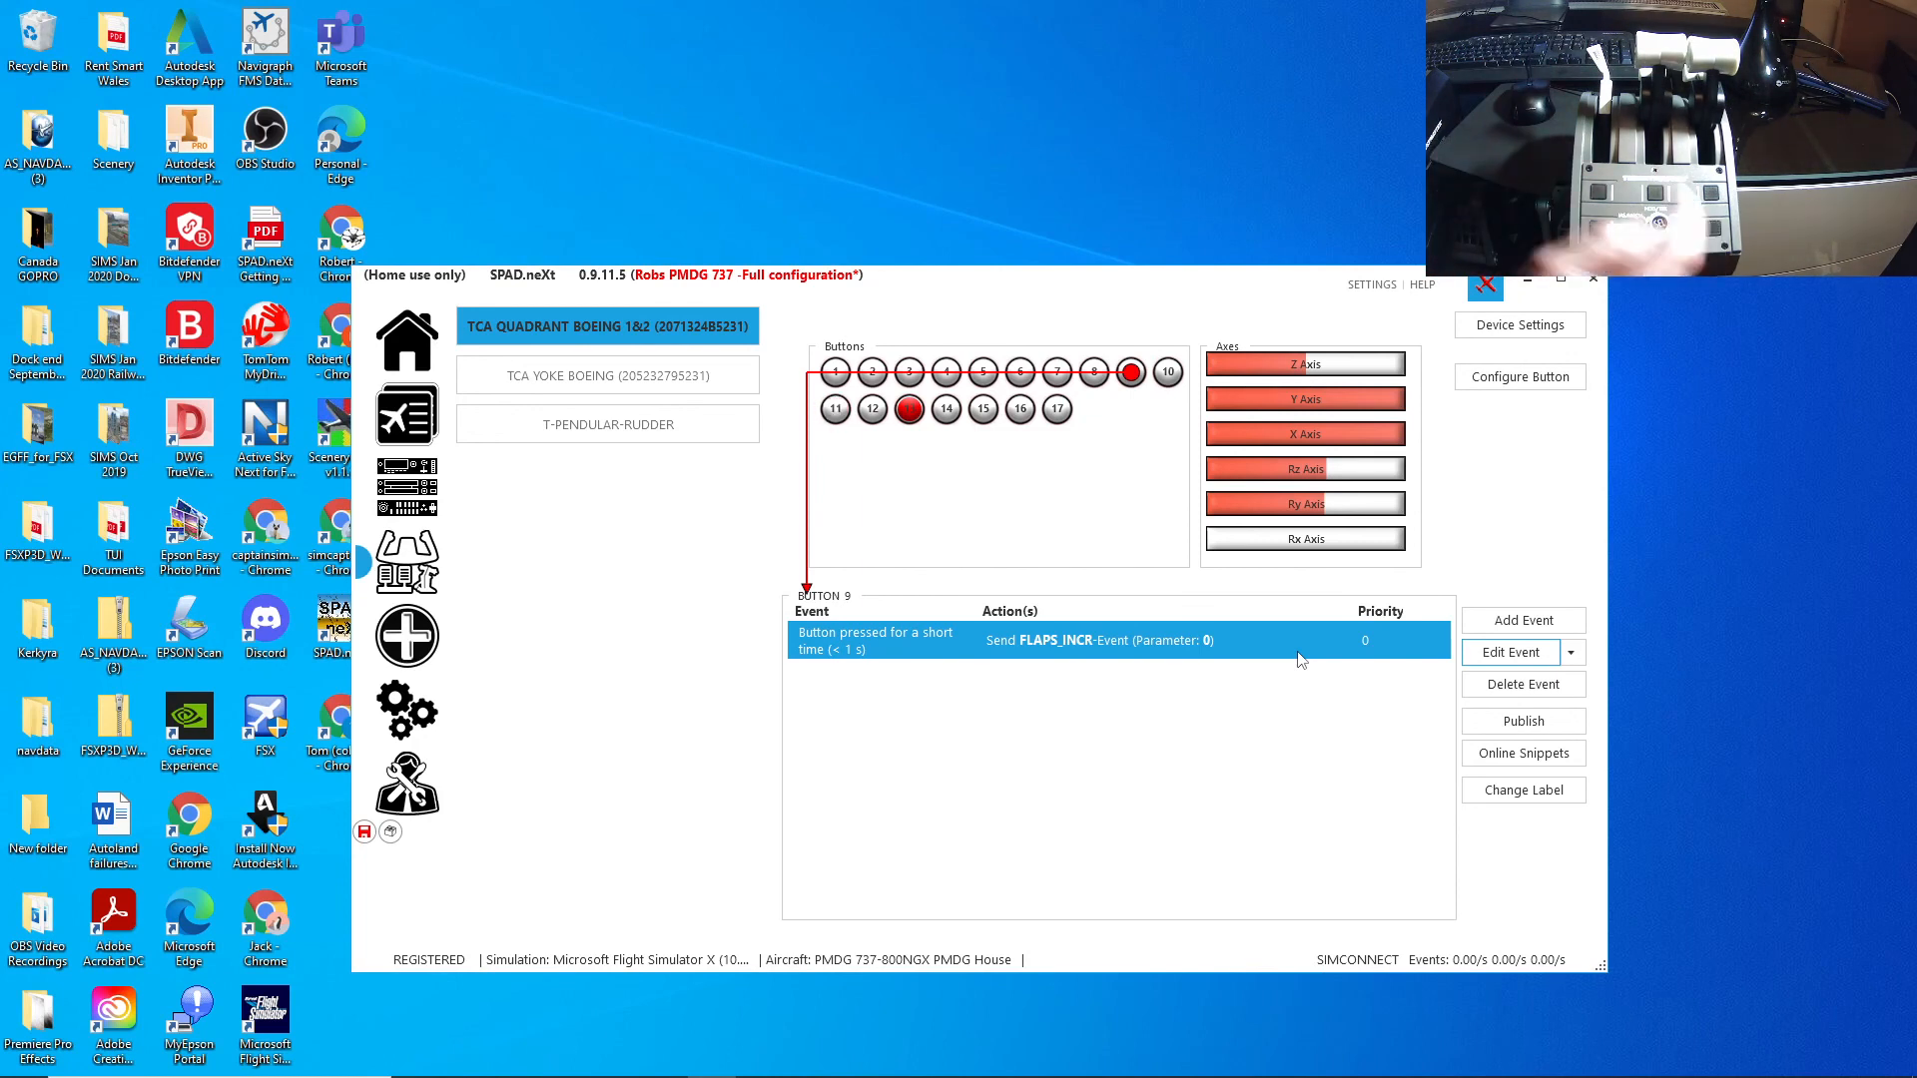
Step: Examine the FLAPS_DECR simulation event assigned to the quadrant's button 11 and save the profile
{"action": "left_click", "coordinate": [836, 409]}
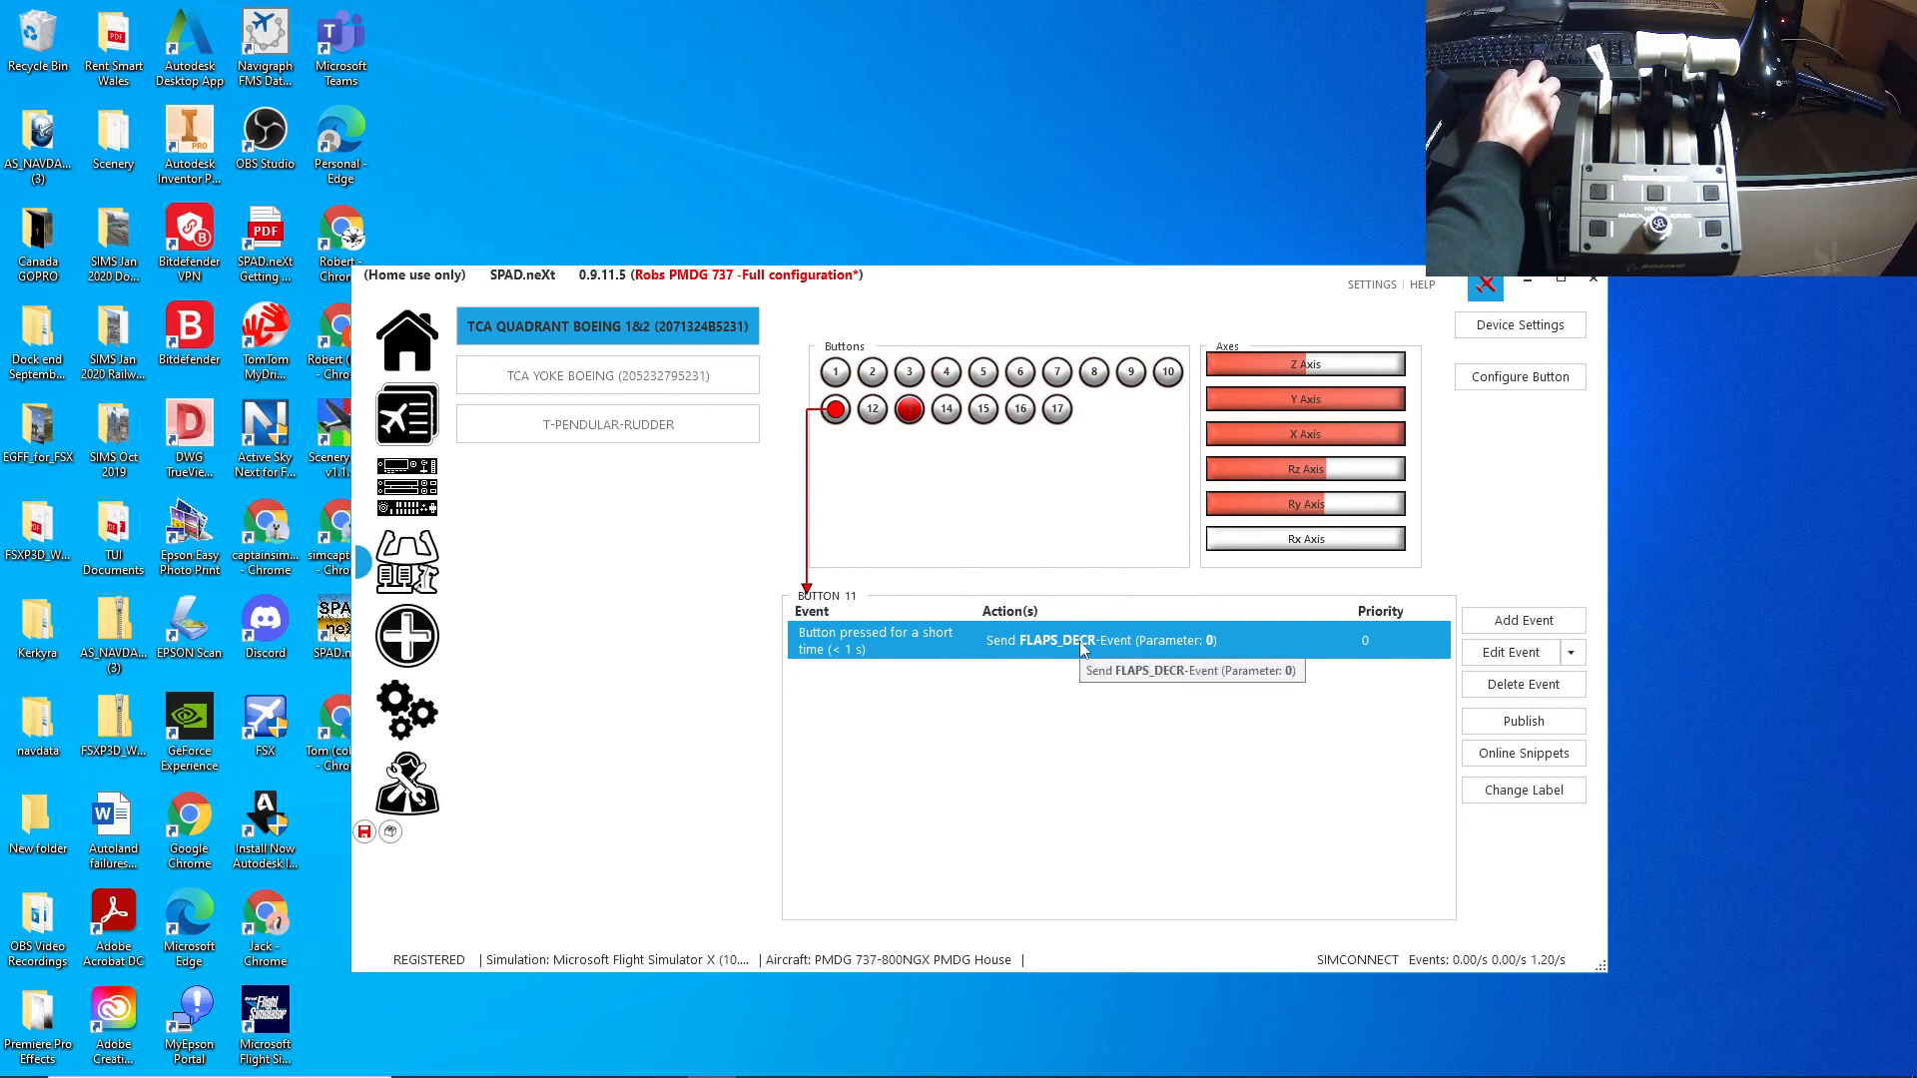
{"action": "left_click", "coordinate": [1505, 657]}
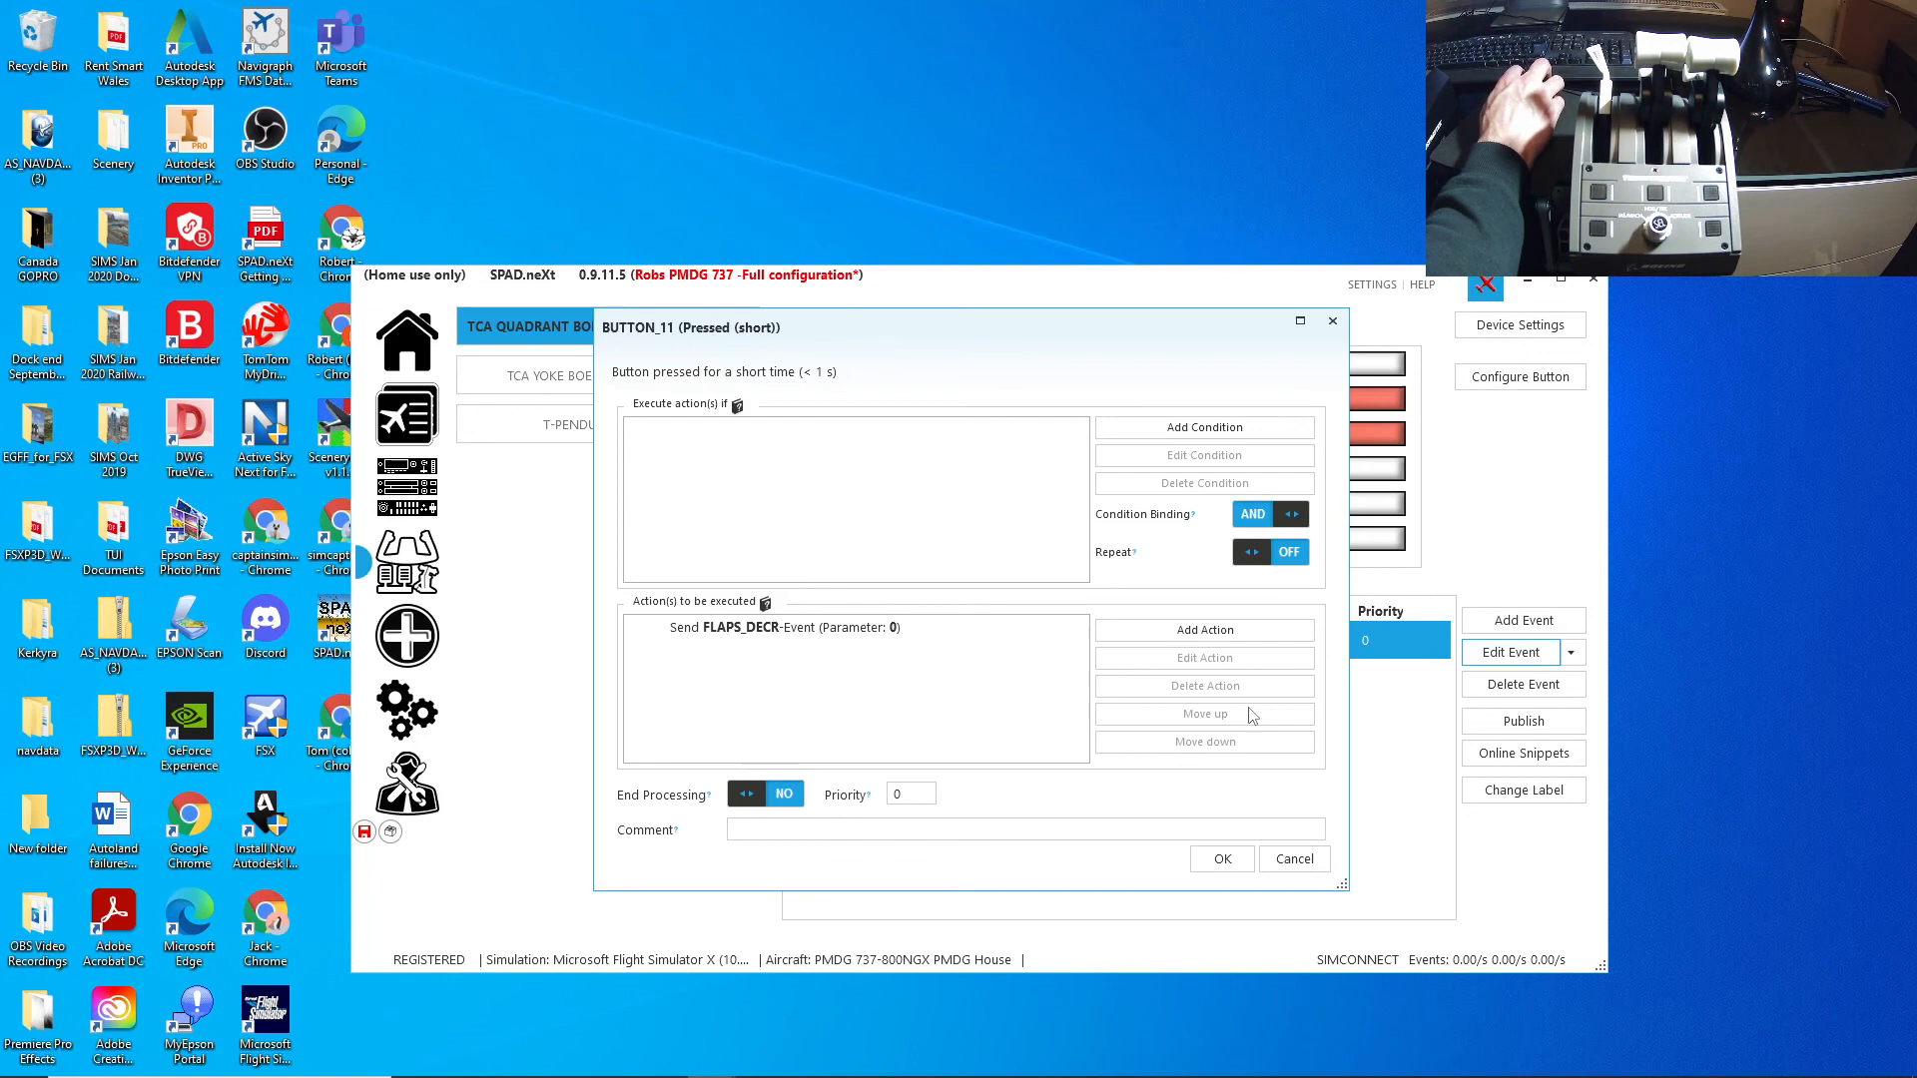
{"action": "left_click", "coordinate": [856, 637]}
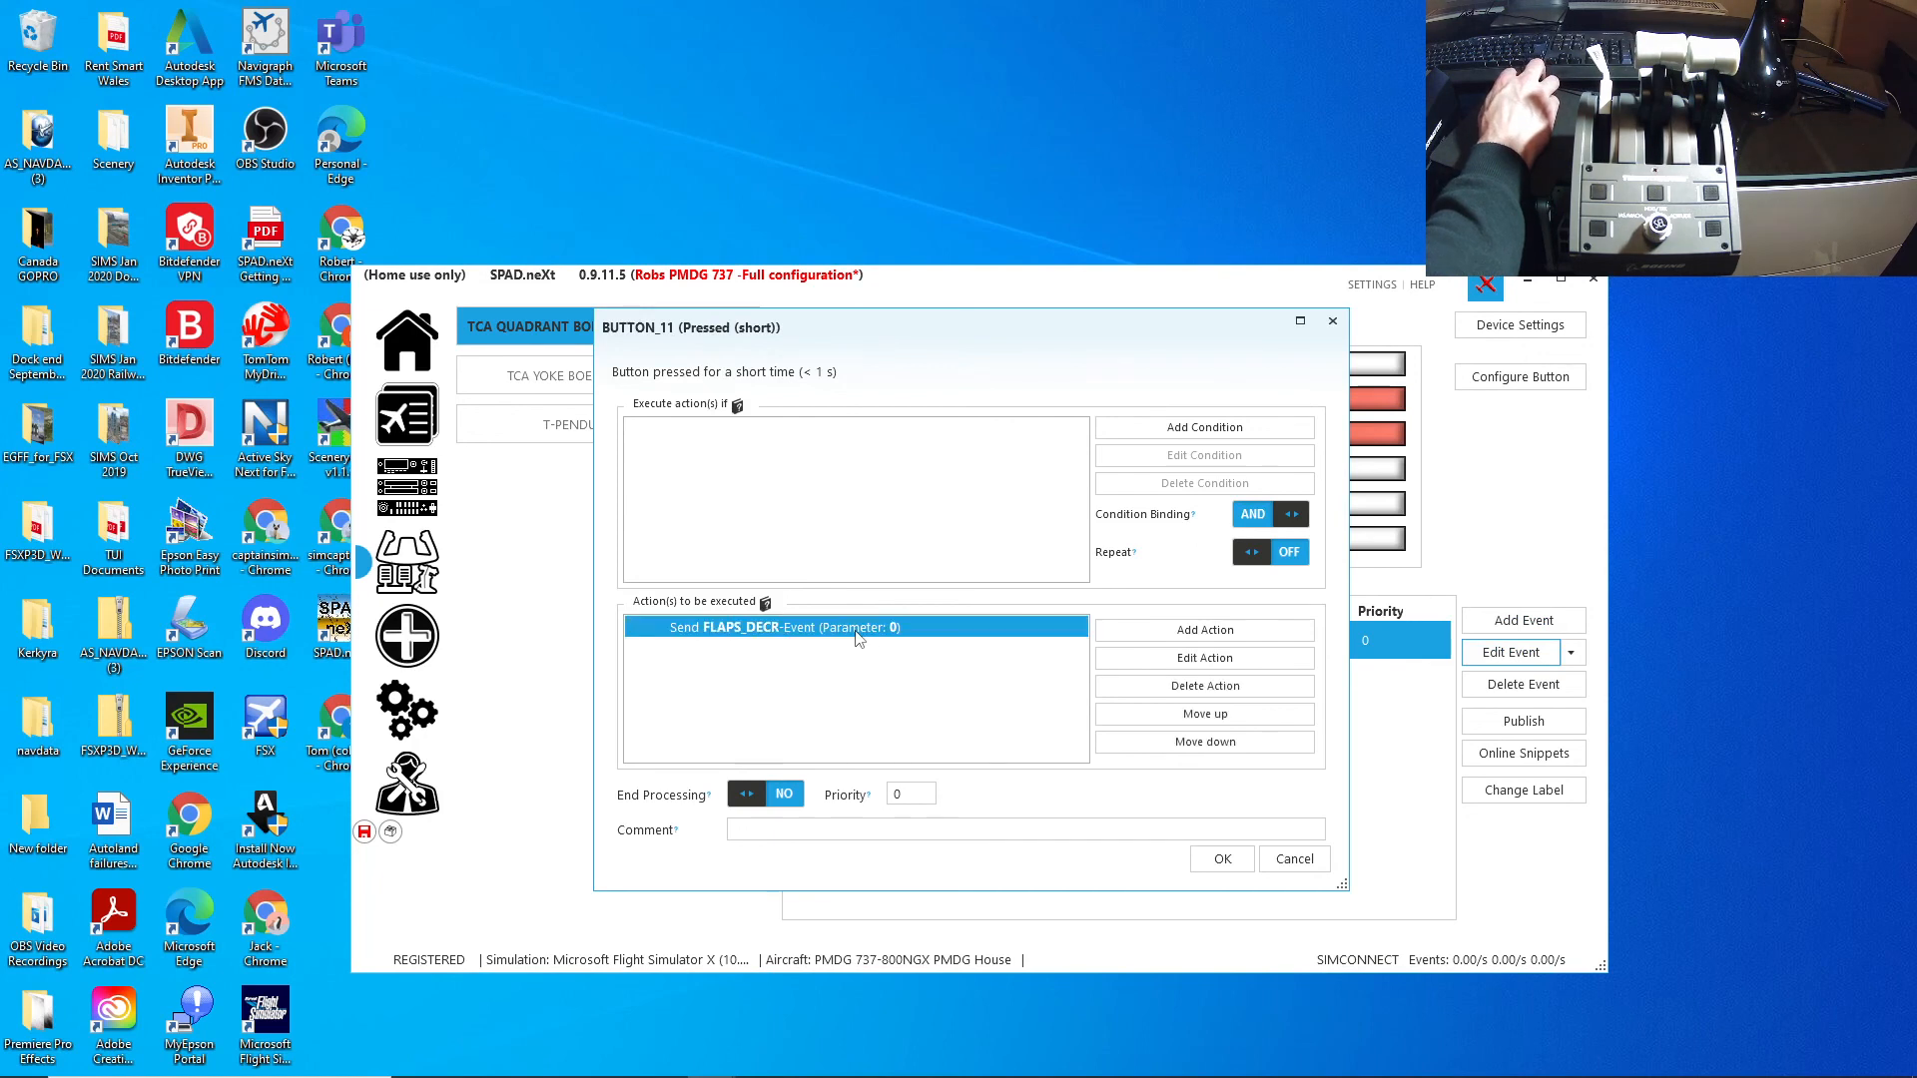
{"action": "left_click", "coordinate": [1186, 664]}
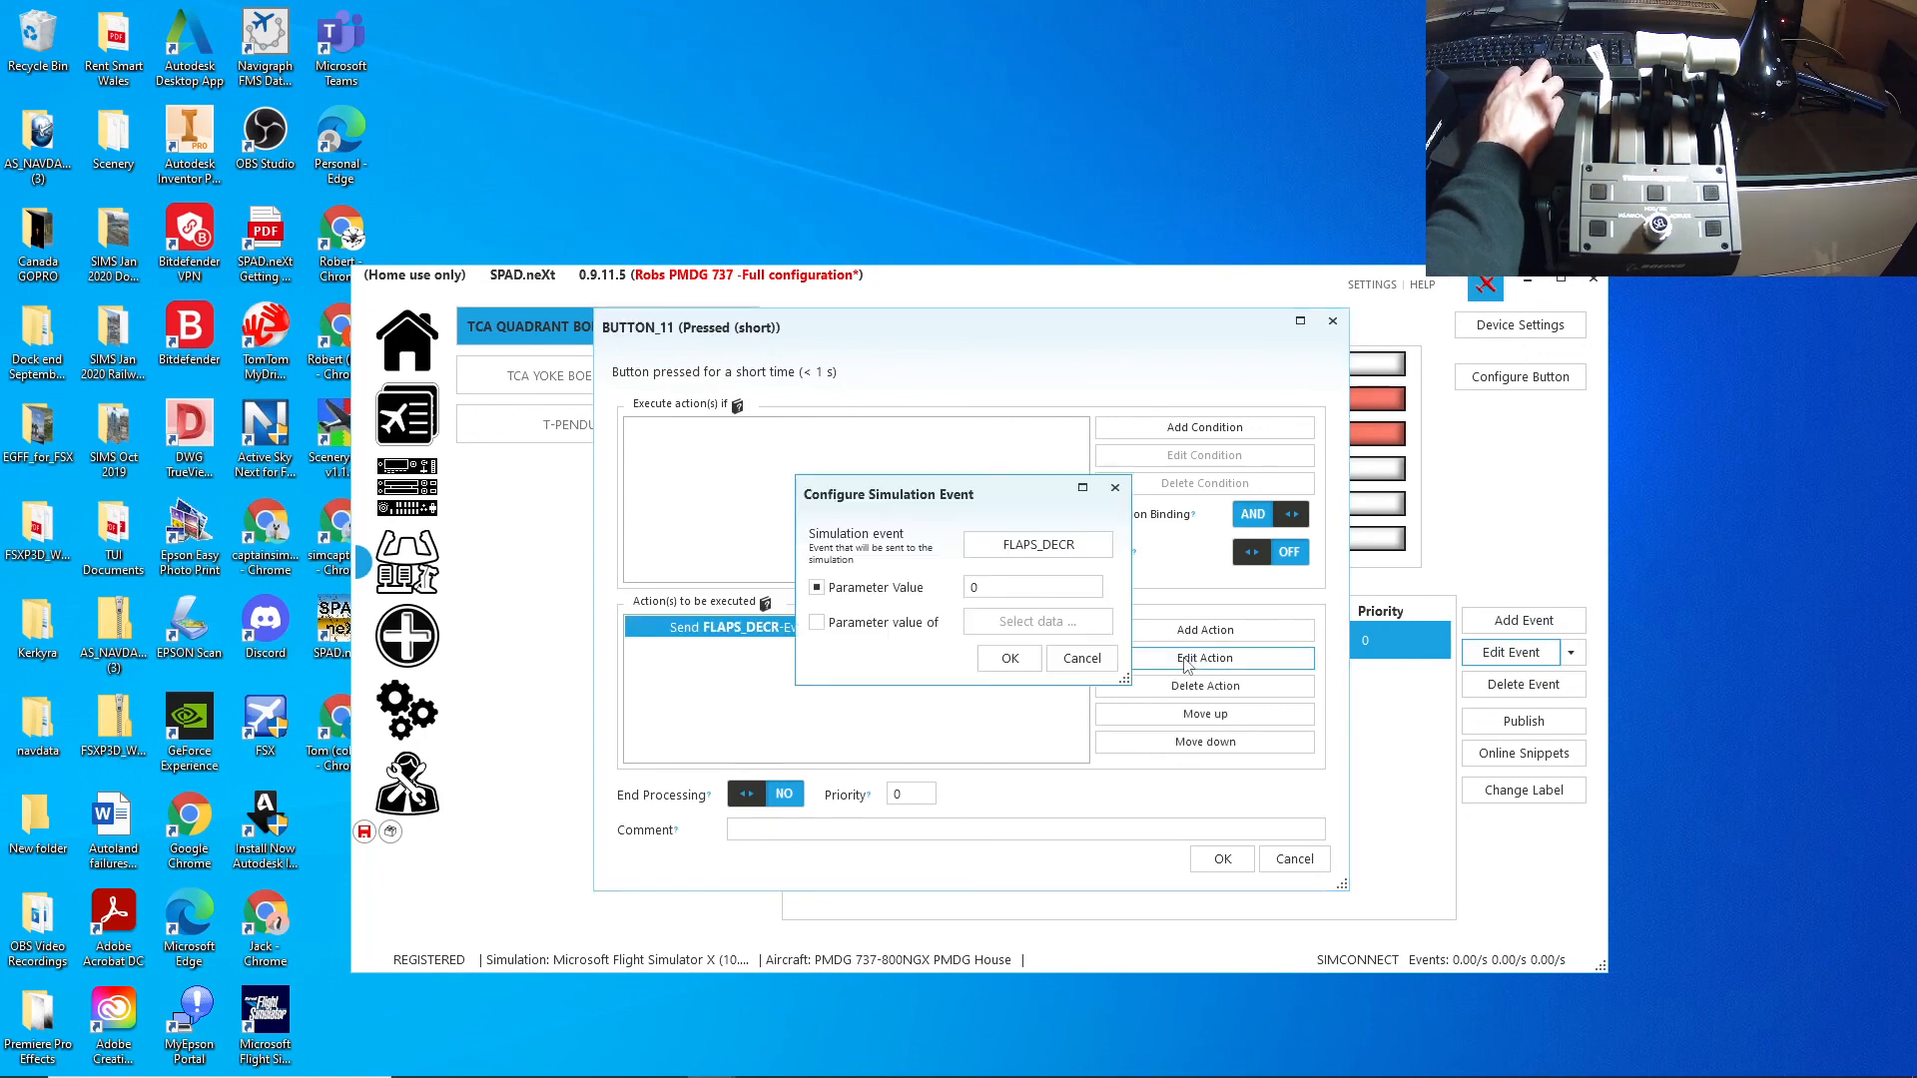
{"action": "left_click", "coordinate": [1061, 561]}
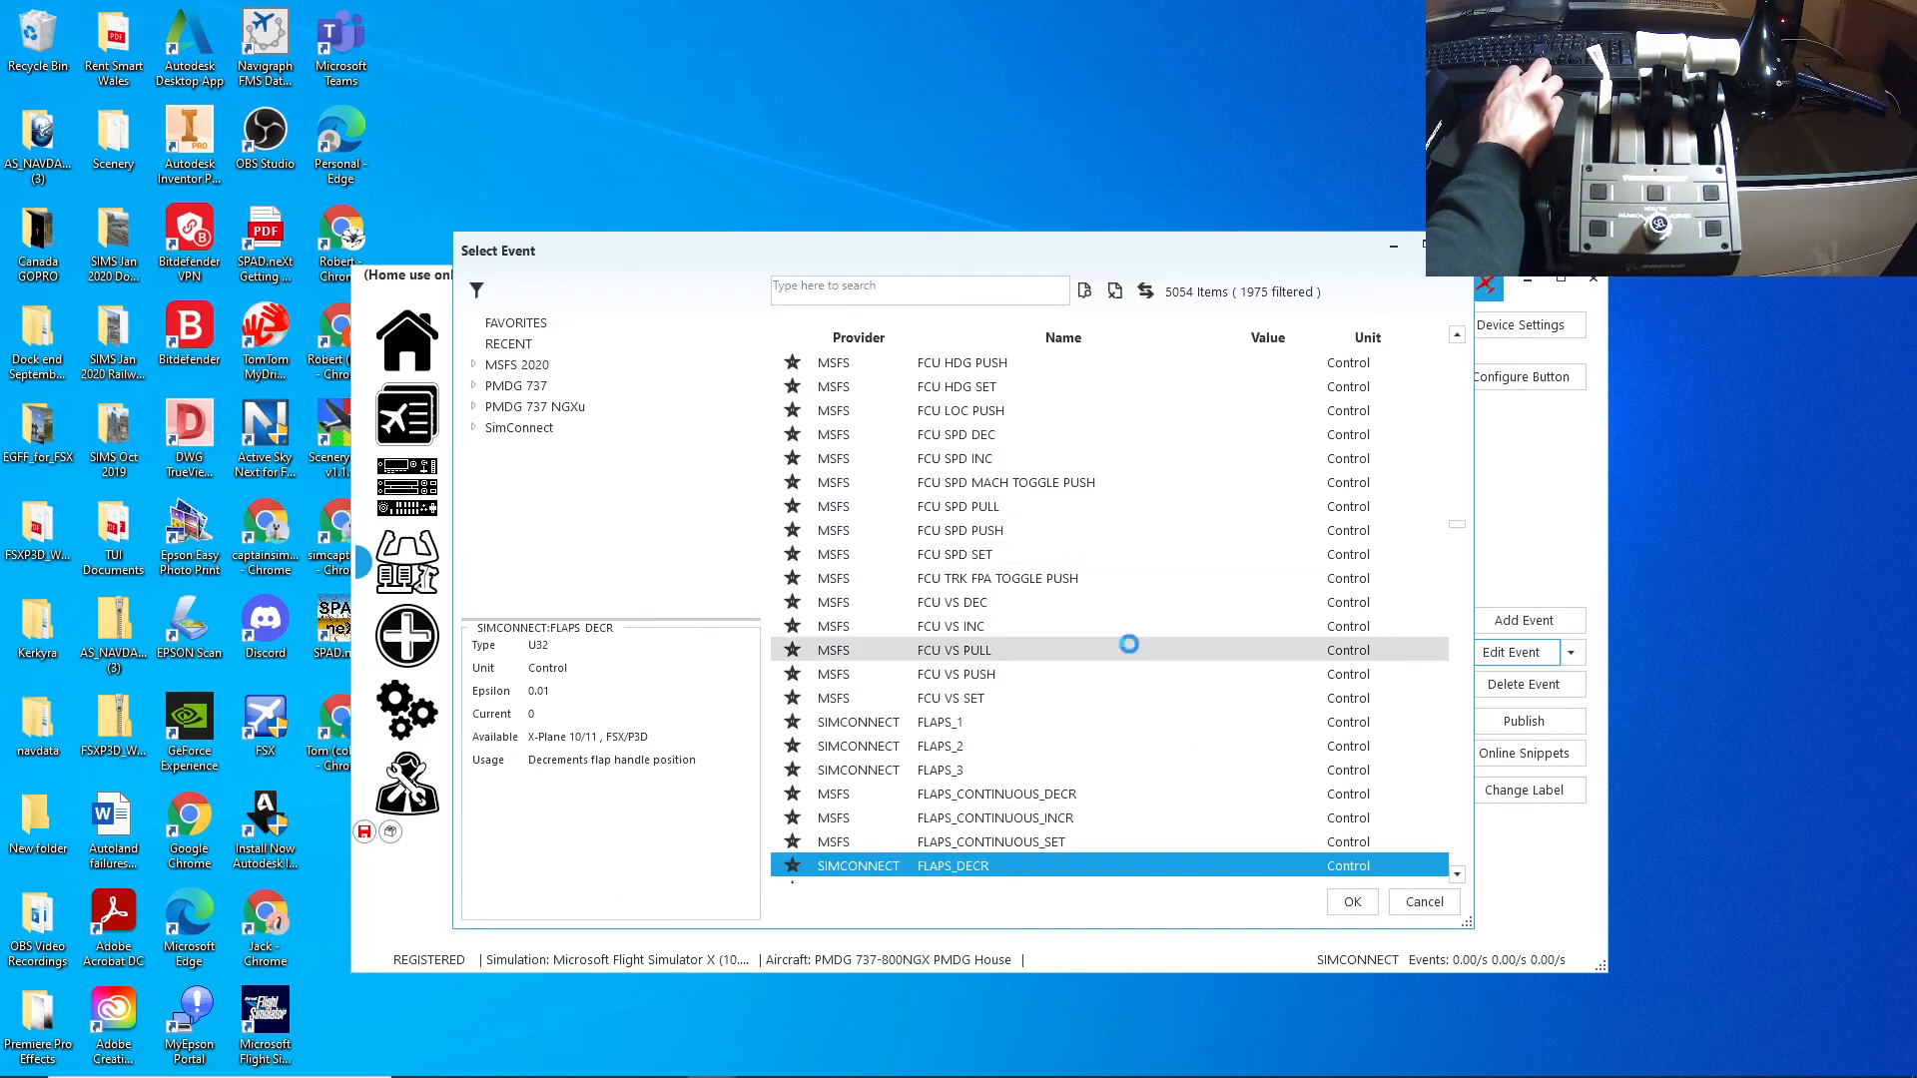
{"action": "scroll", "coordinate": [1134, 653], "scroll_direction": "down", "scroll_amount": 3}
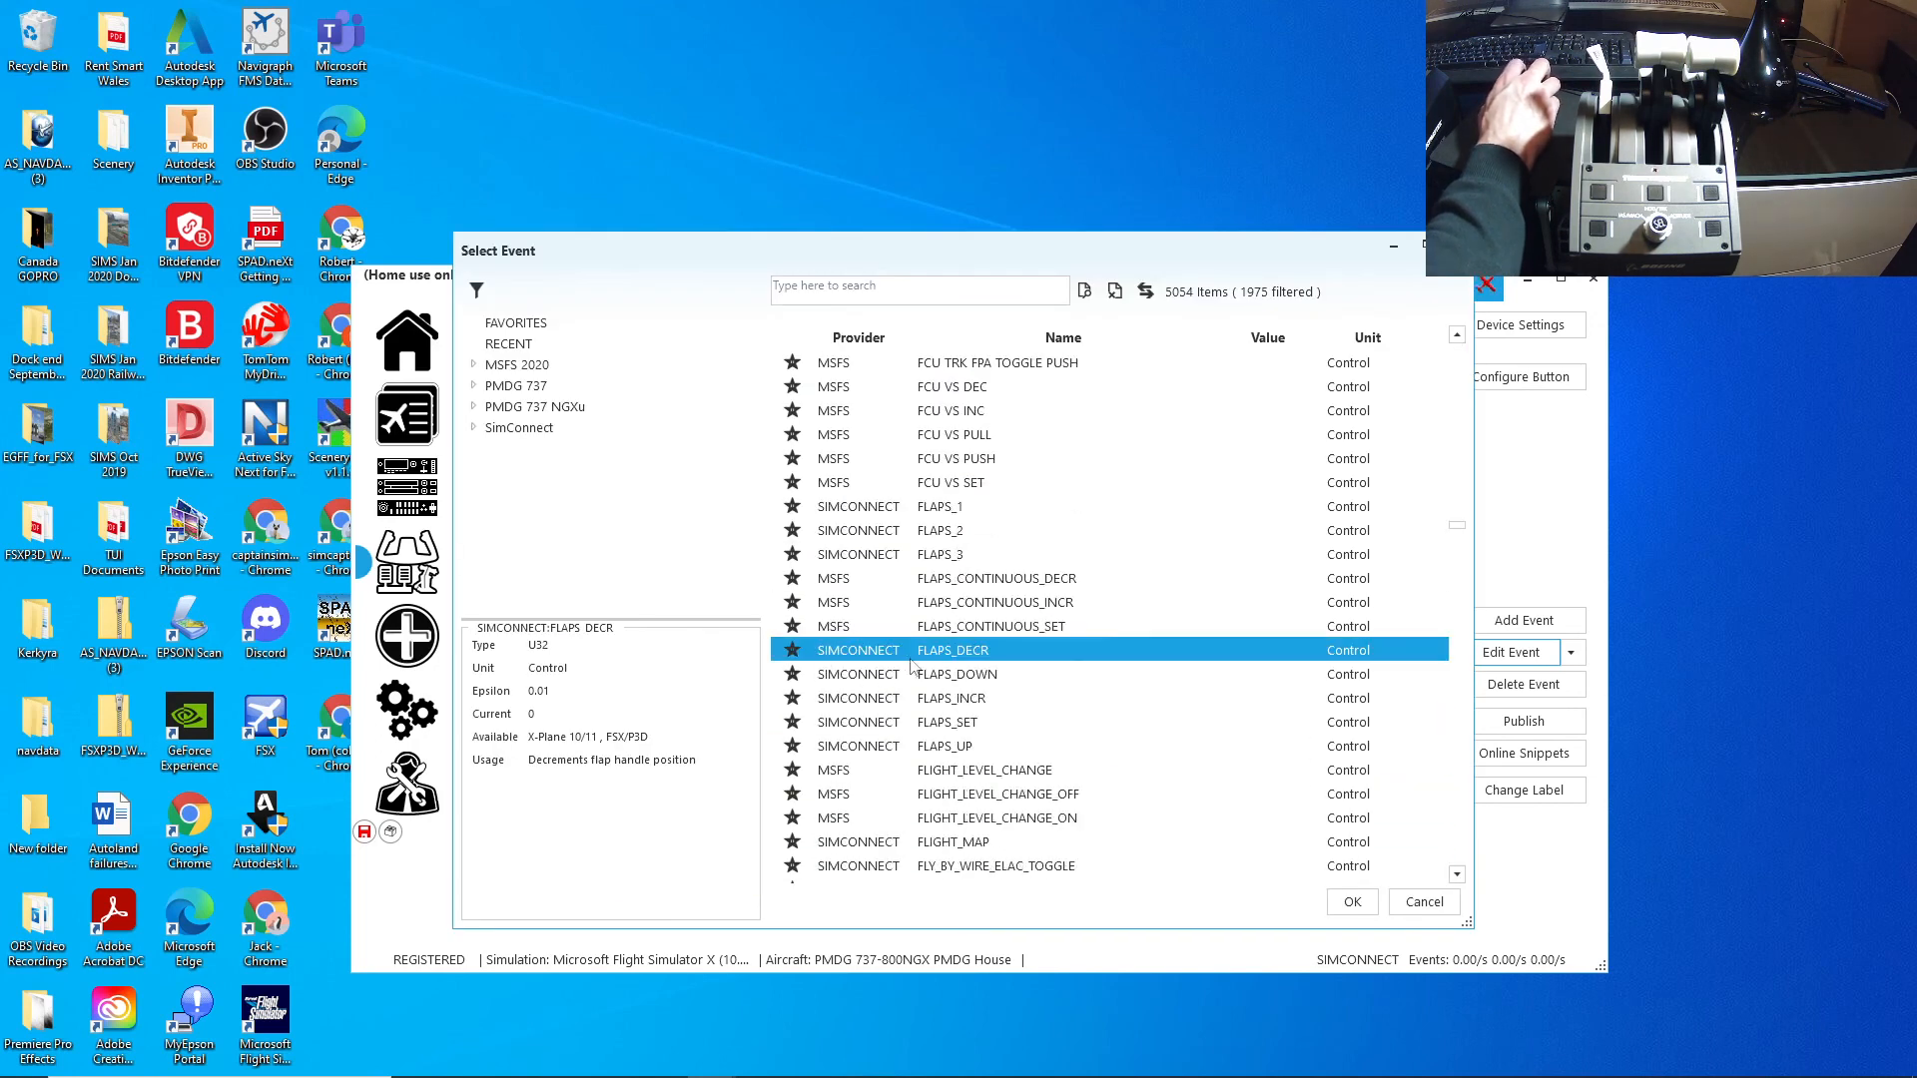
{"action": "left_click", "coordinate": [1352, 902]}
{"action": "left_click", "coordinate": [1011, 658]}
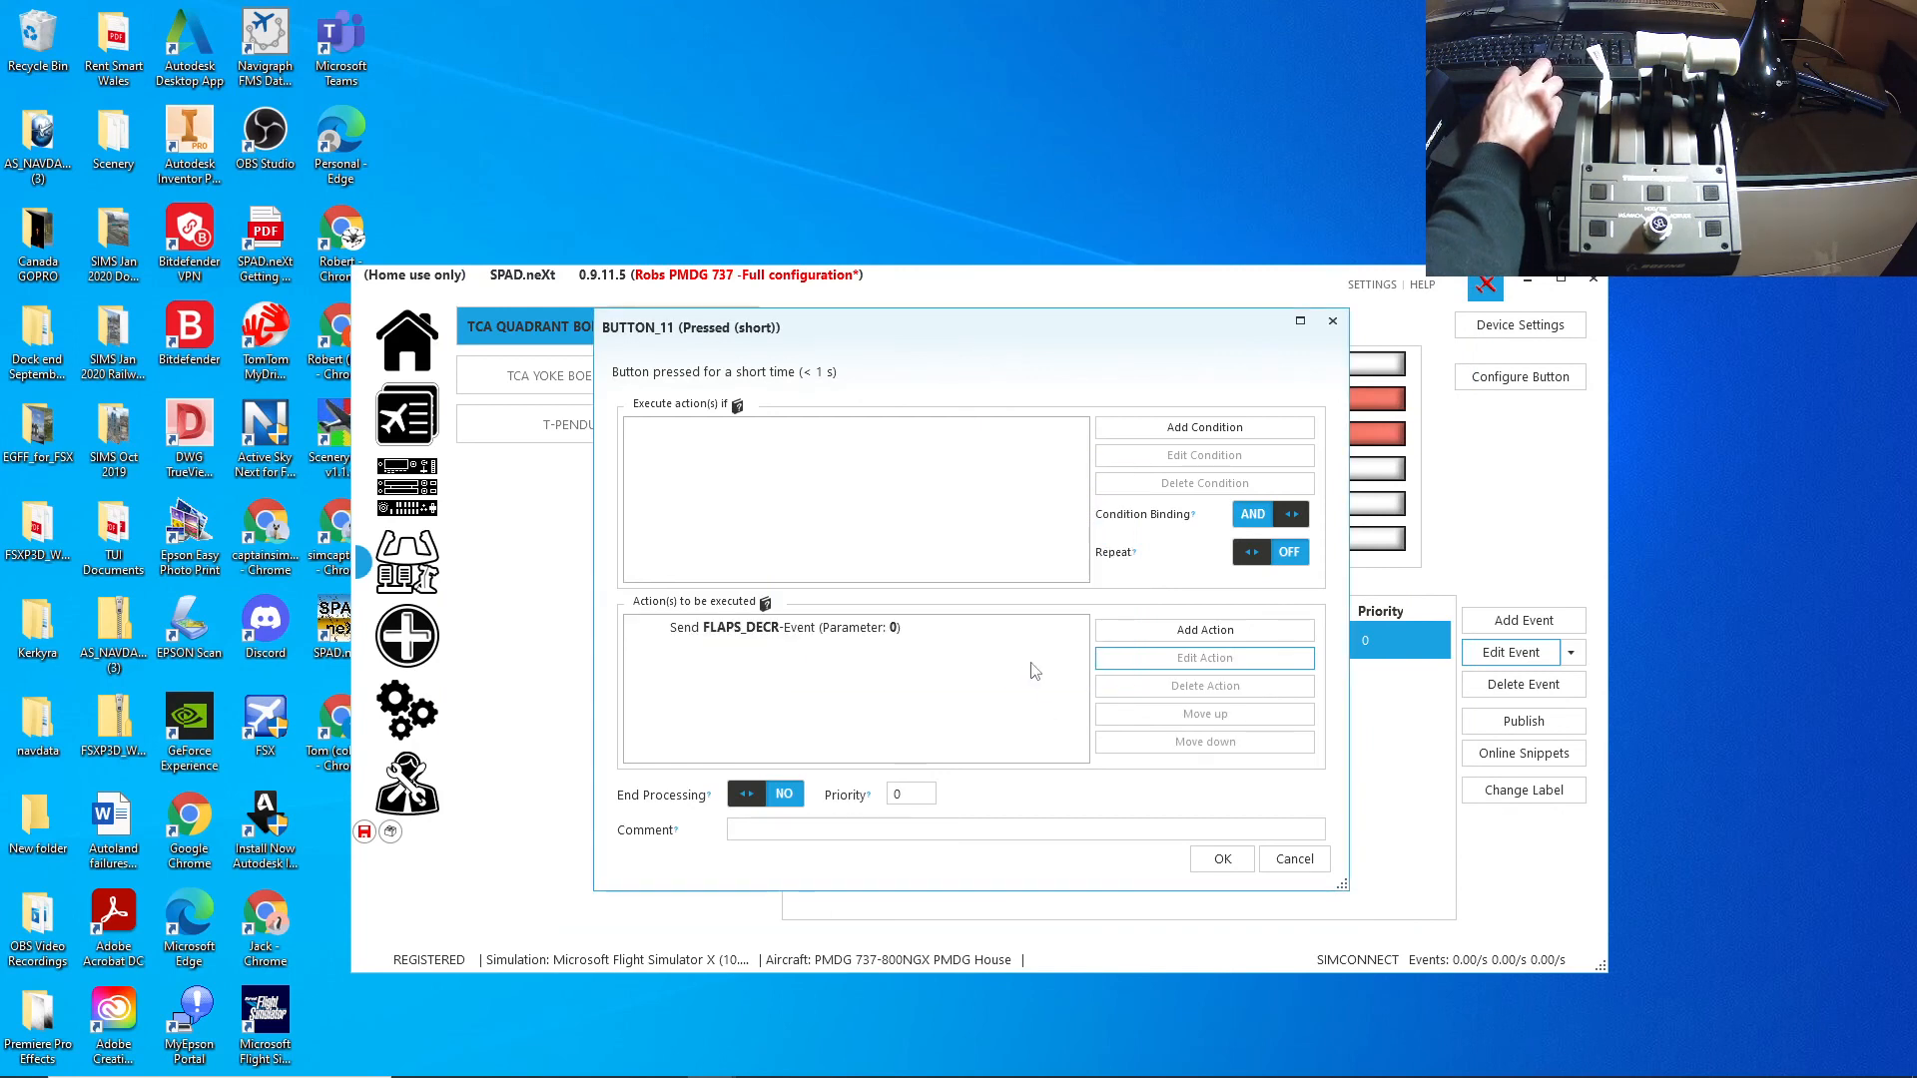
{"action": "left_click", "coordinate": [1222, 863]}
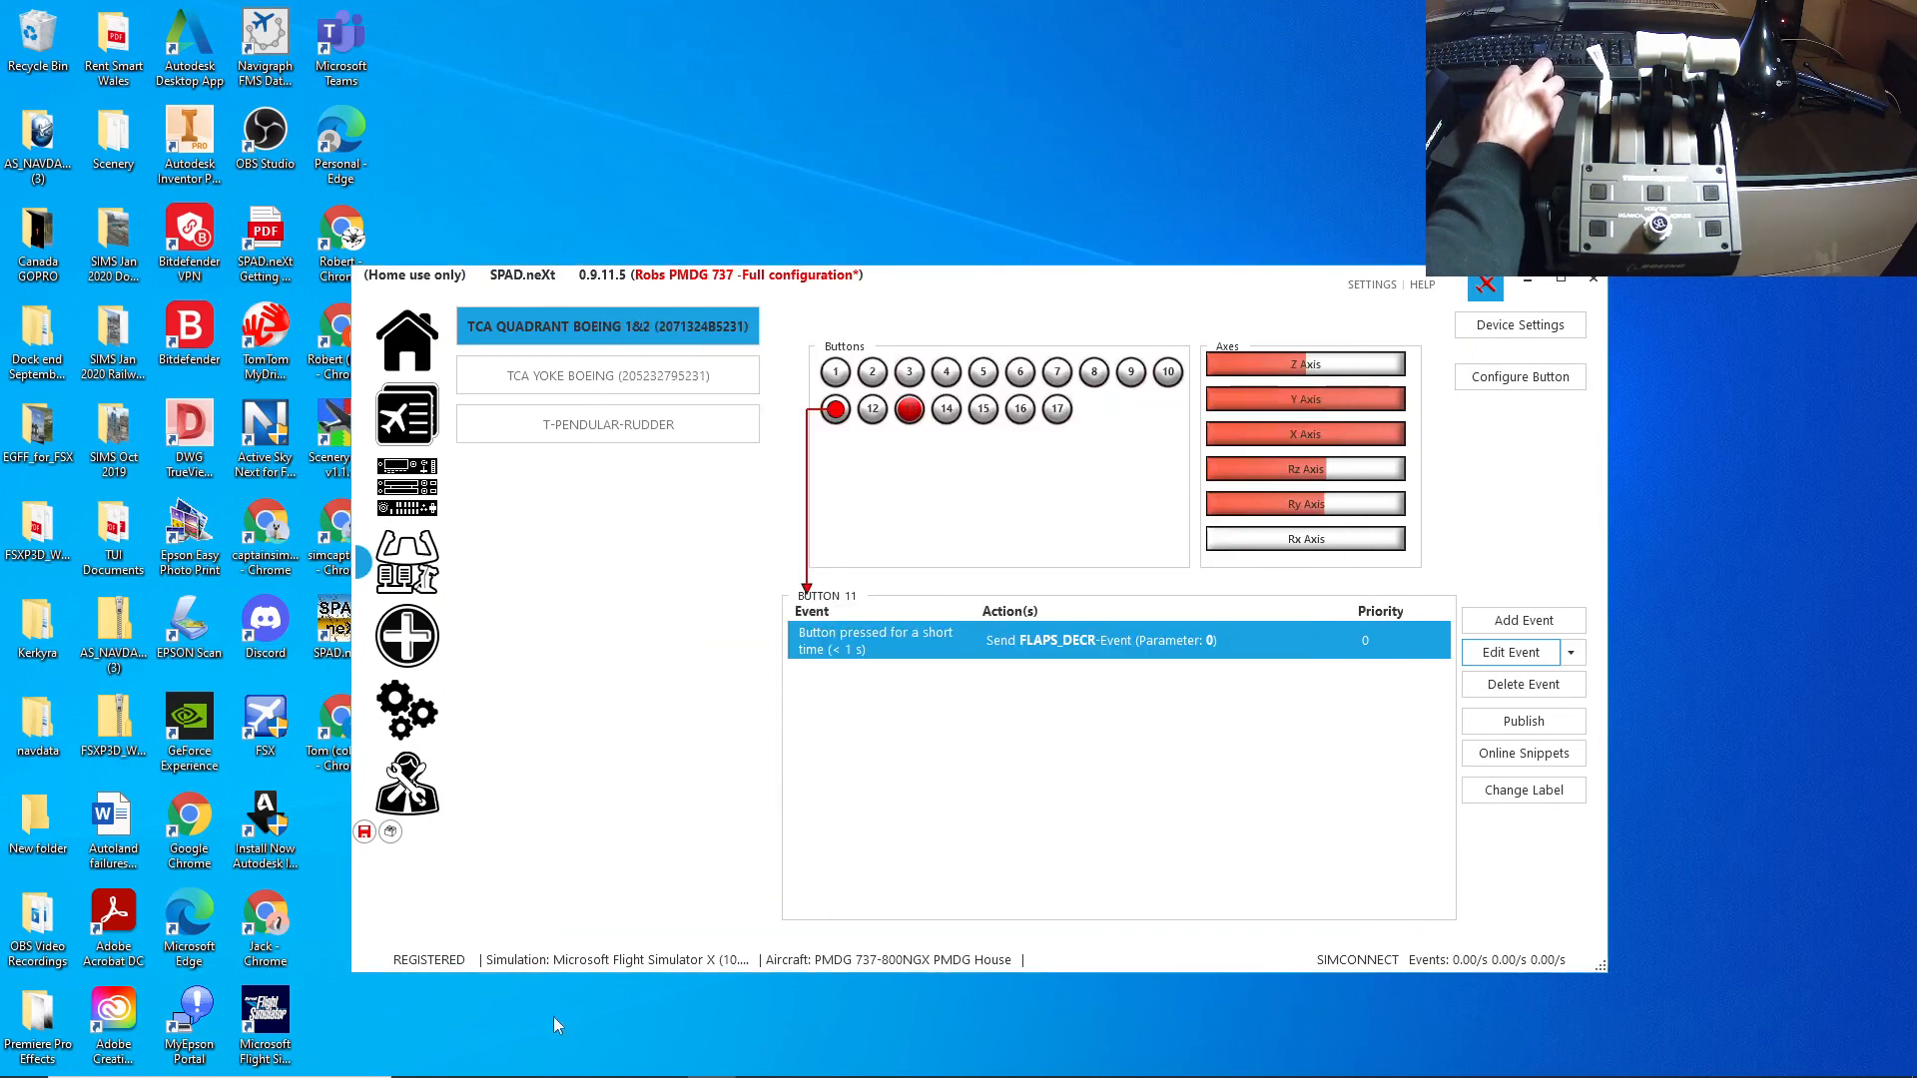
{"action": "left_click", "coordinate": [364, 835]}
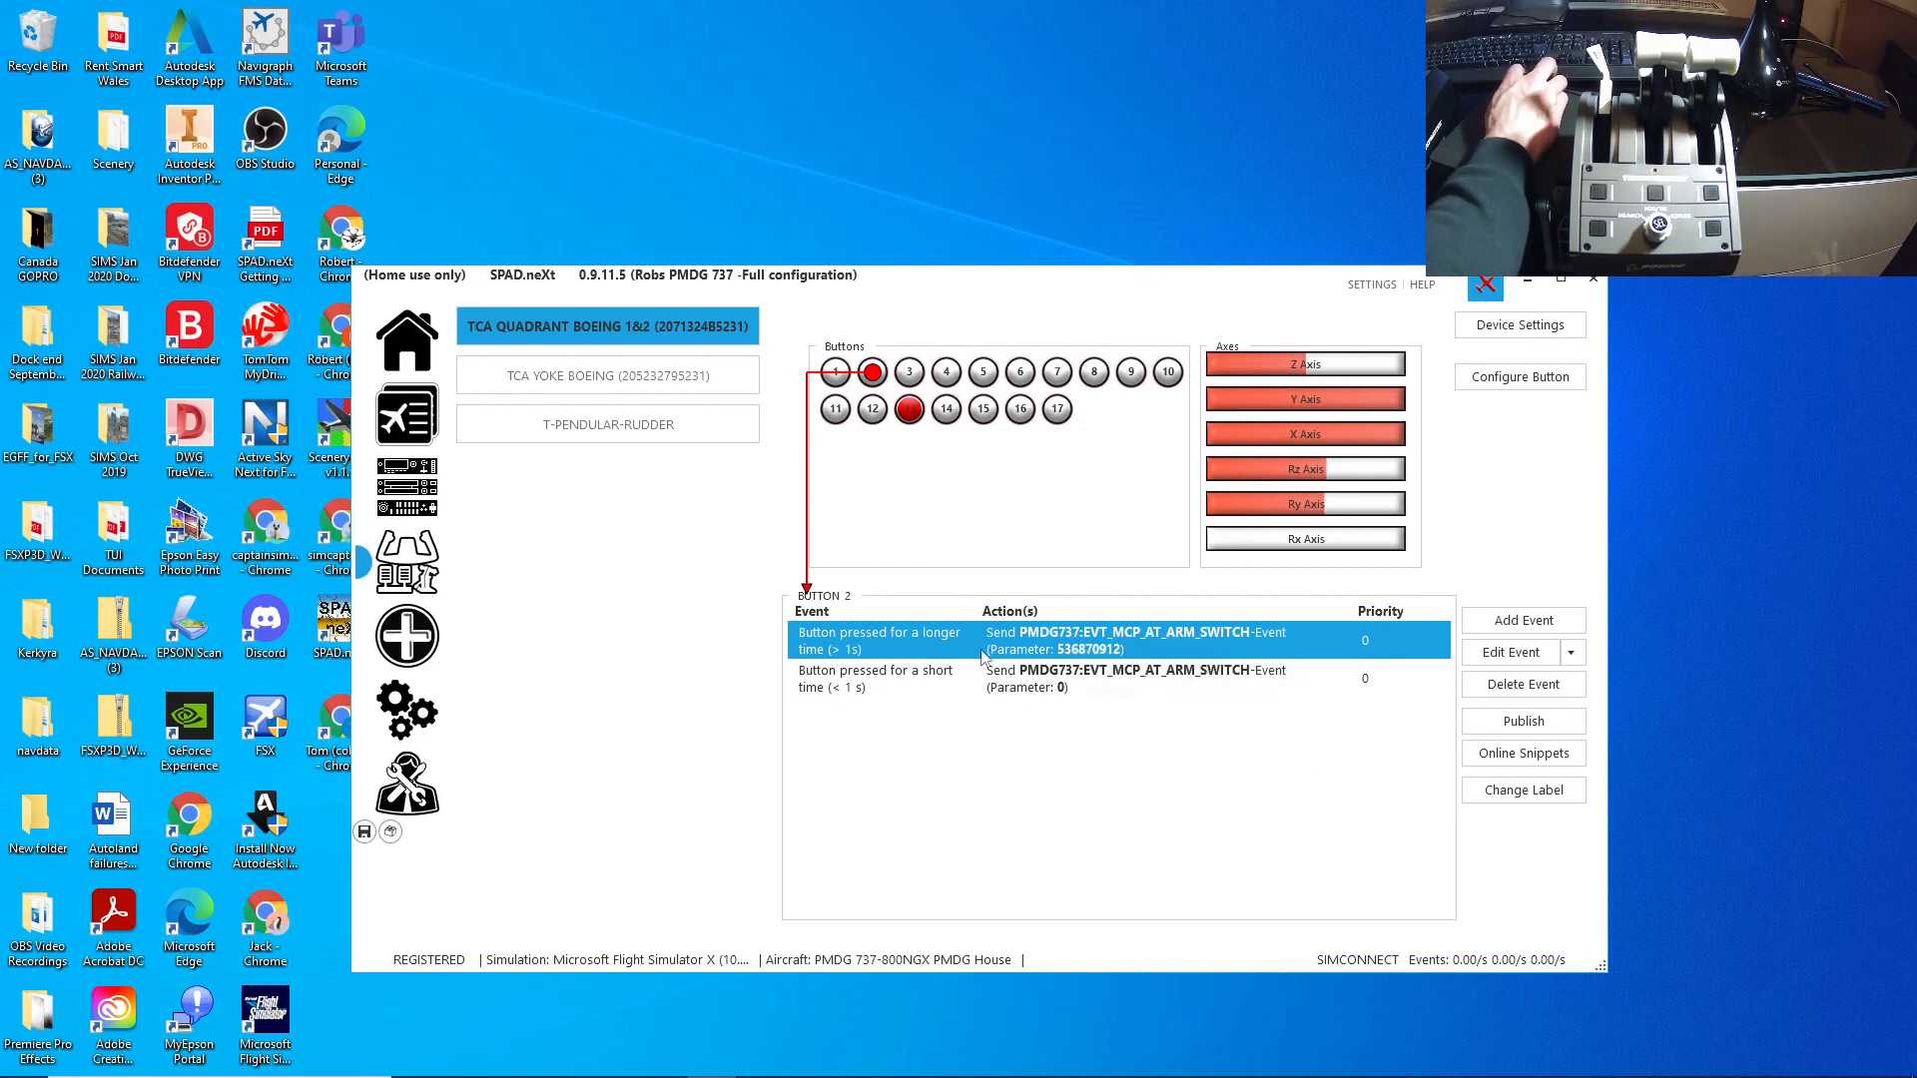
Step: Examine the short-press MCP autothrottle arm switch event on the quadrant's button 2
{"action": "left_click", "coordinate": [897, 686]}
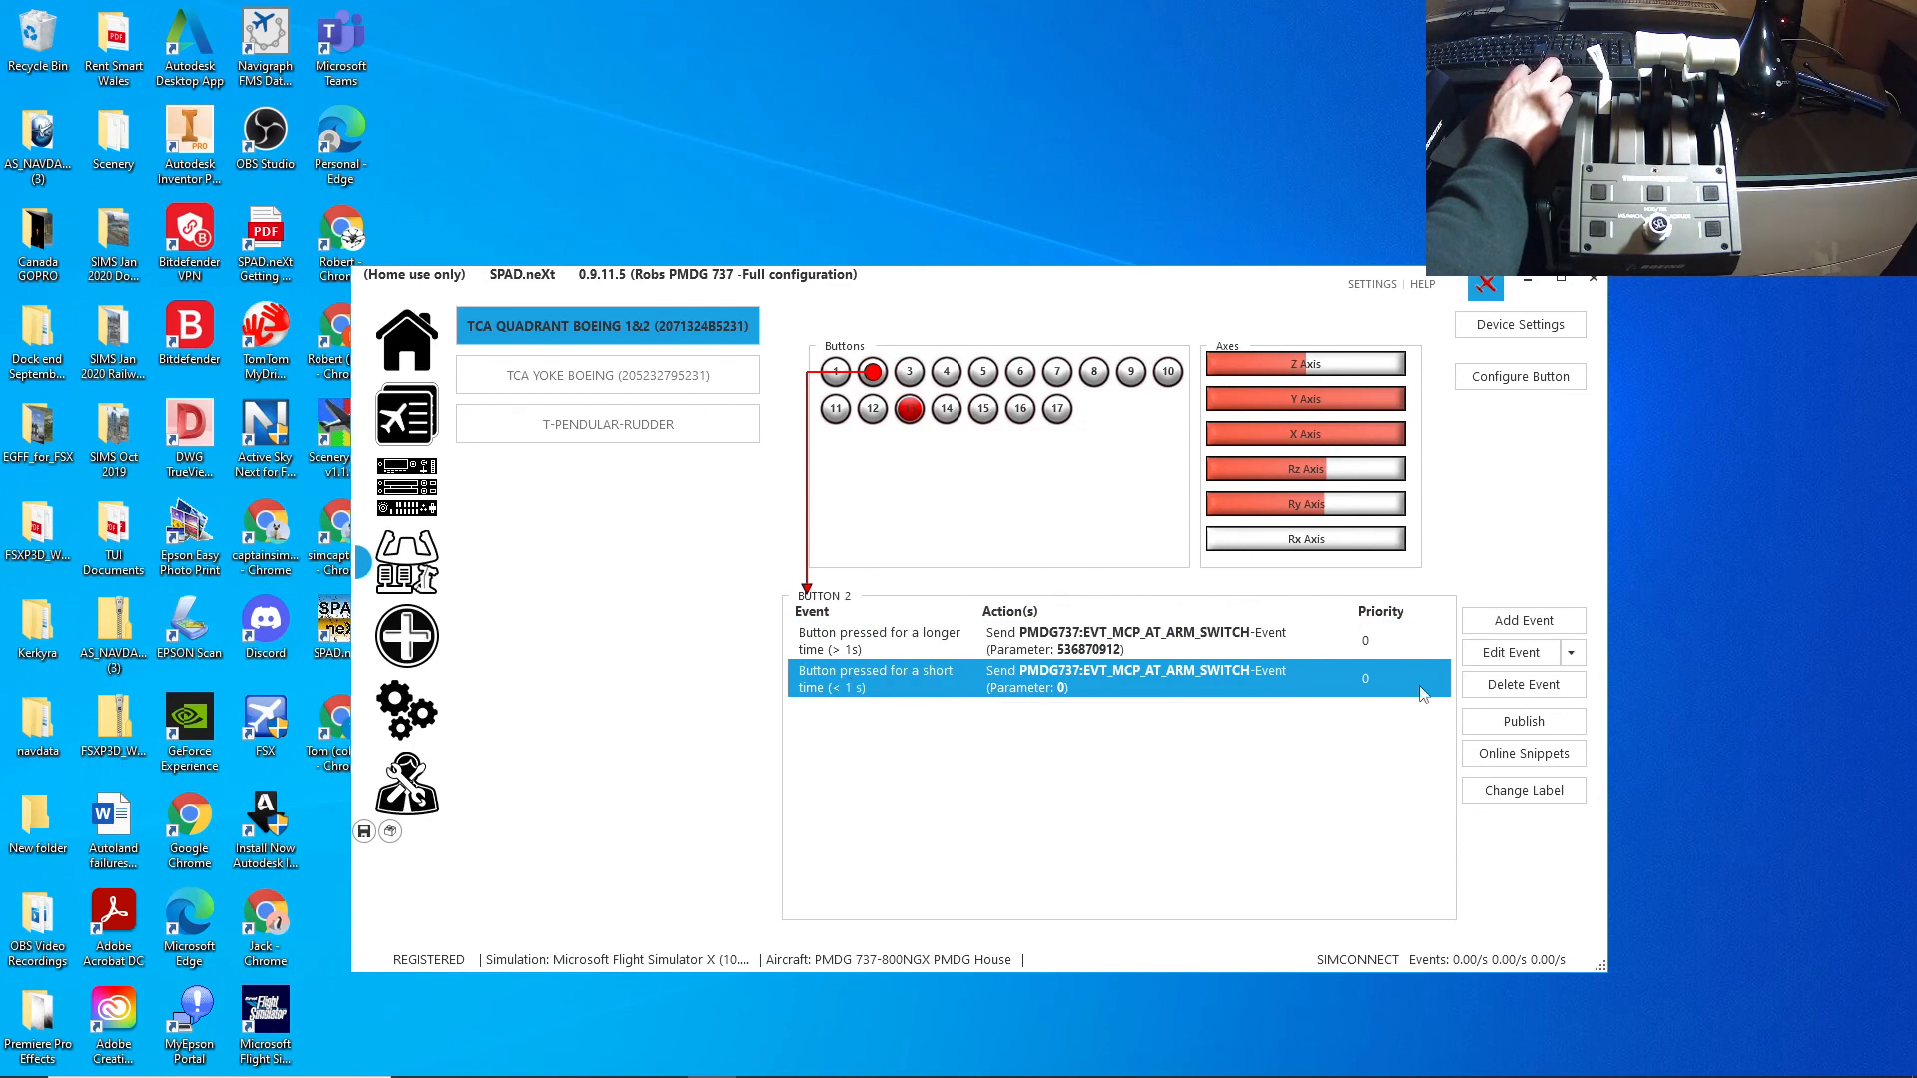
{"action": "left_click", "coordinate": [1510, 652]}
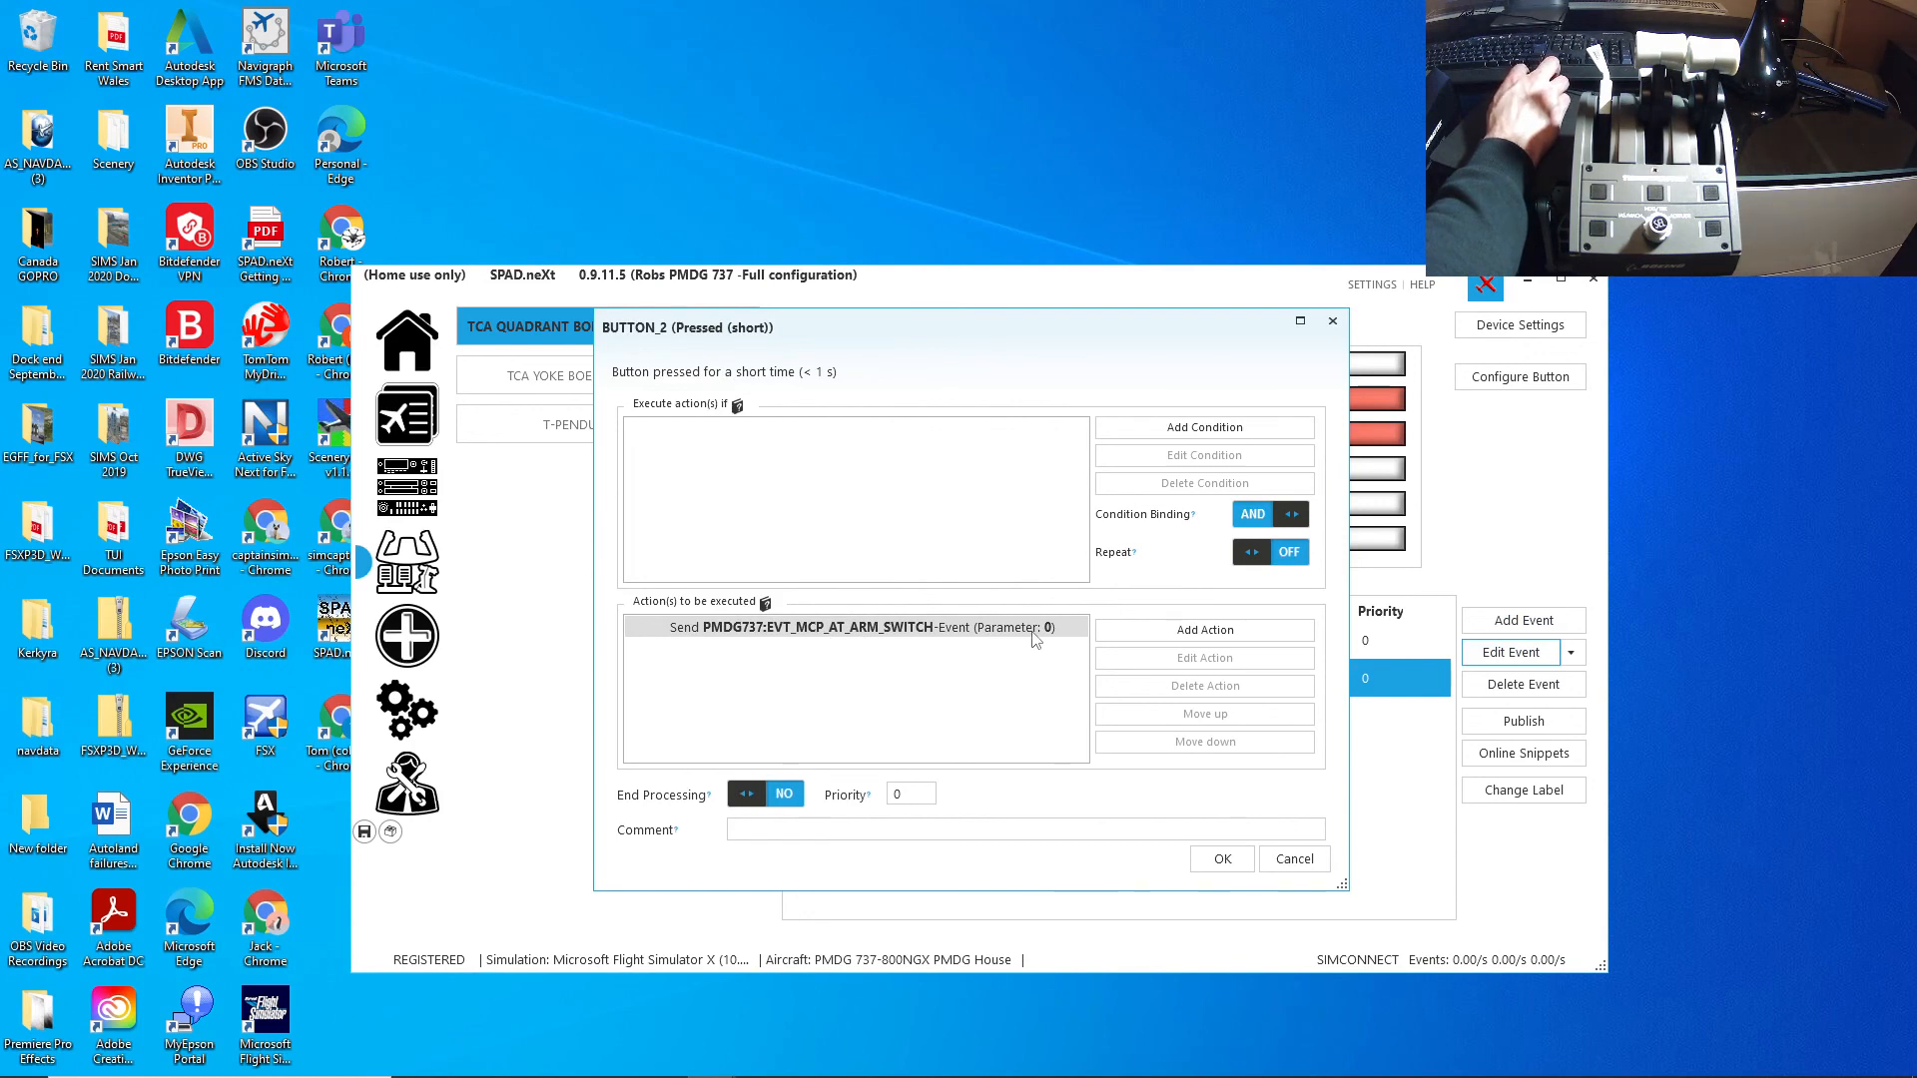
{"action": "left_click", "coordinate": [1236, 865]}
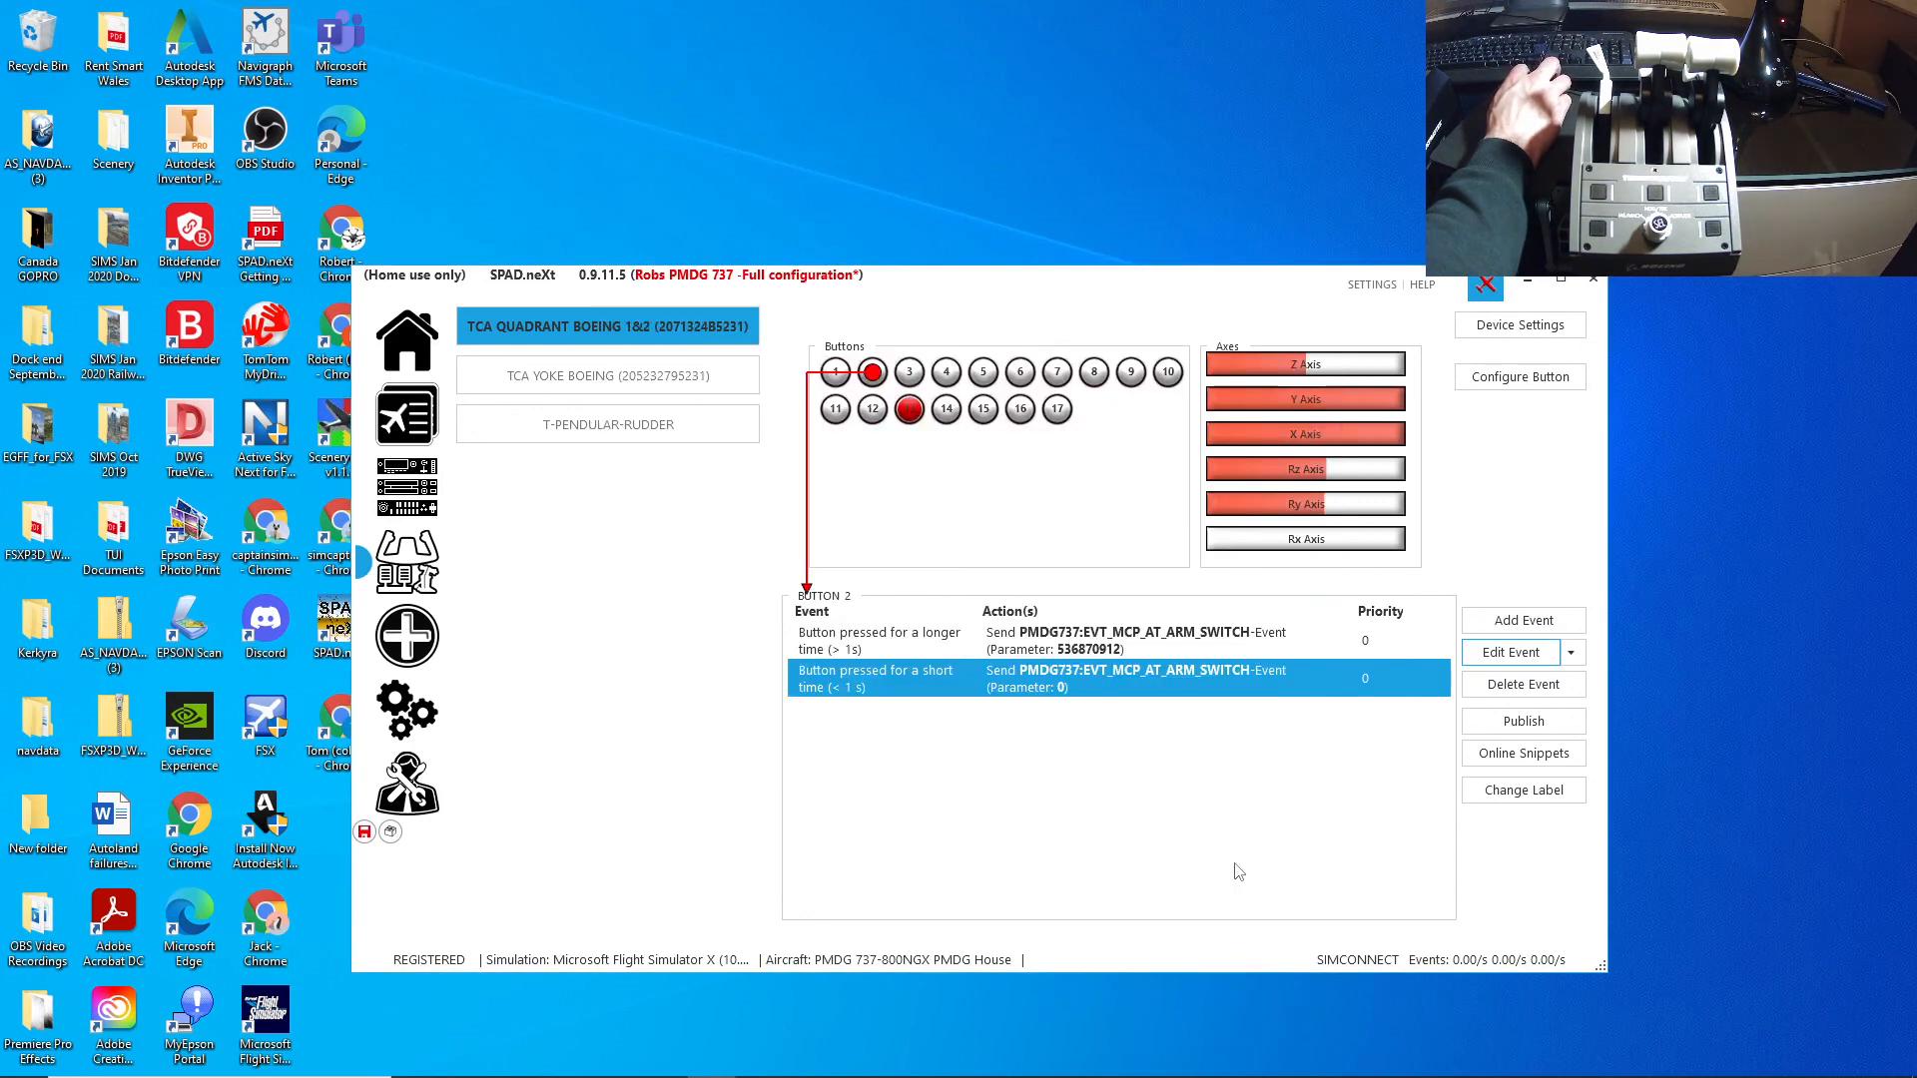
Step: Examine button 2's long-press MCP autothrottle arm switch event, including its PMDG special value and parameter
{"action": "left_click", "coordinate": [1091, 647]}
{"action": "left_click", "coordinate": [1511, 655]}
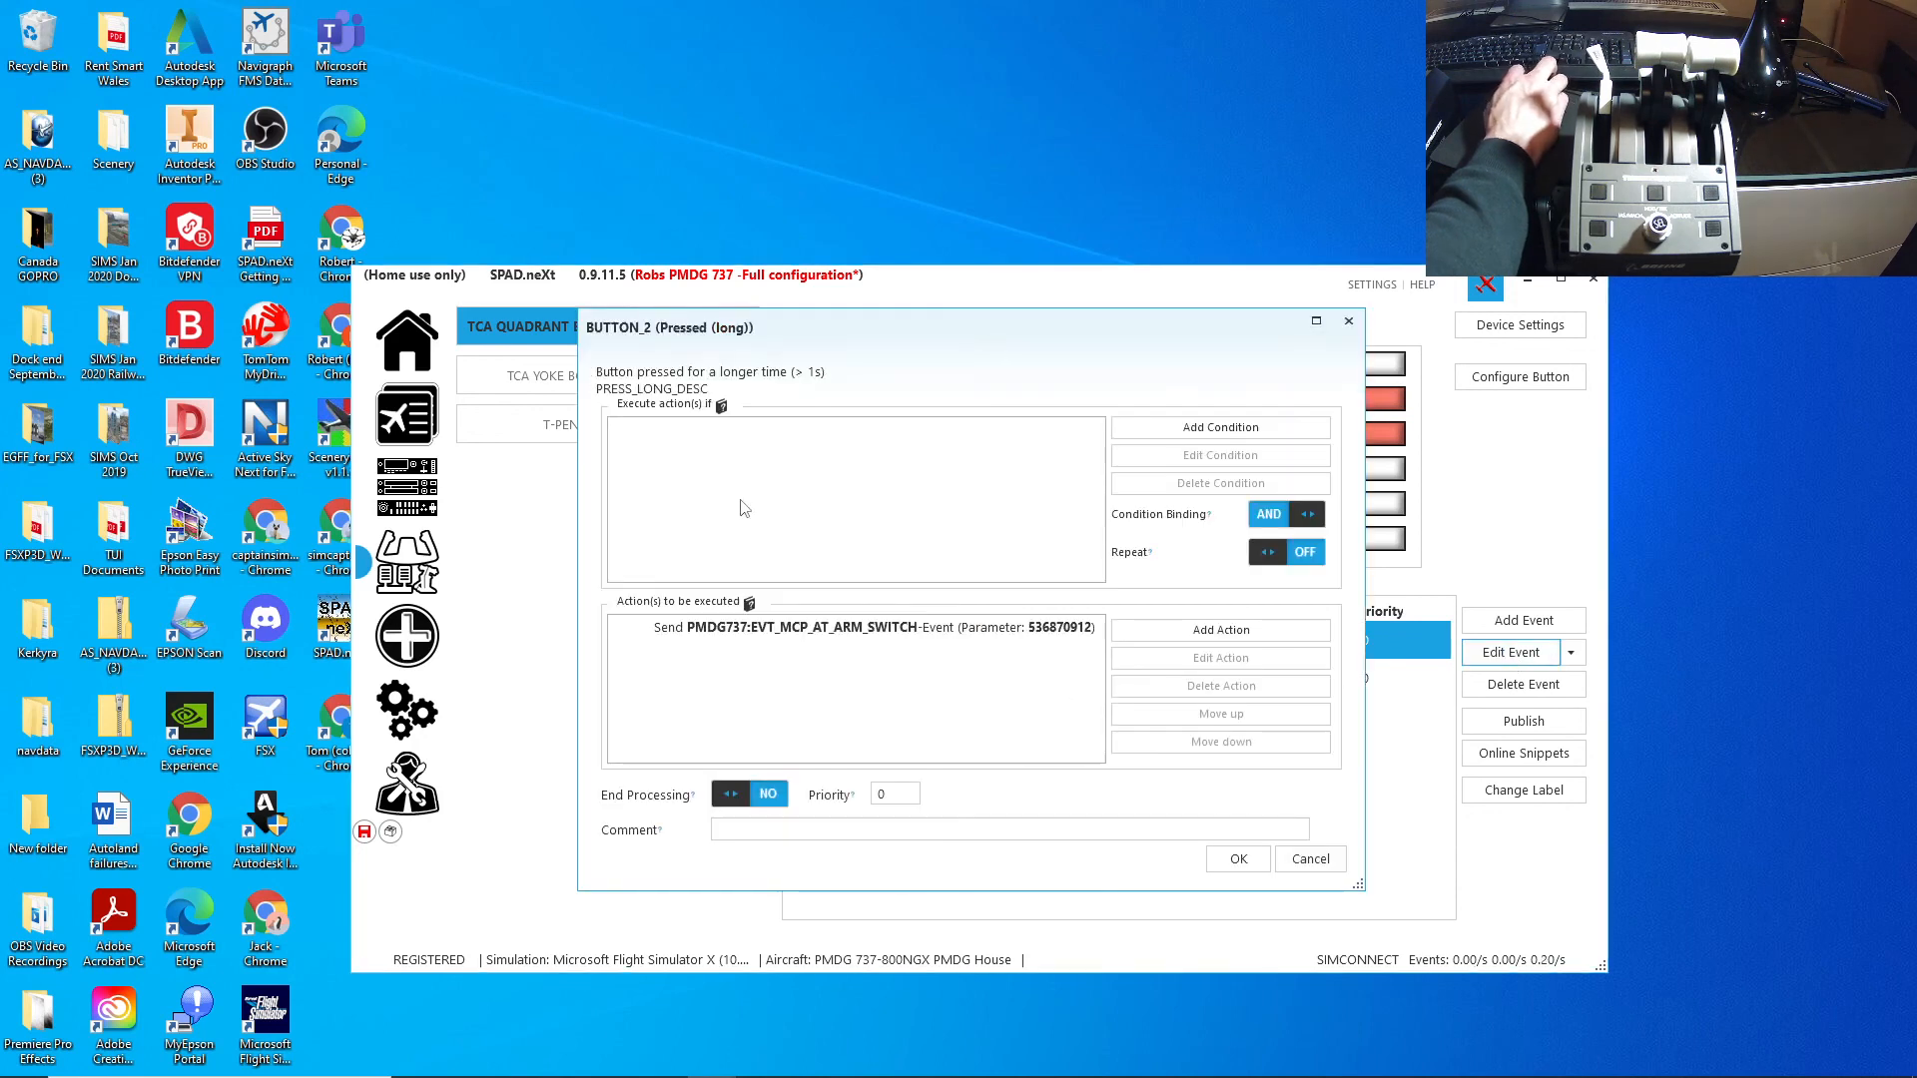
{"action": "left_click", "coordinate": [931, 636]}
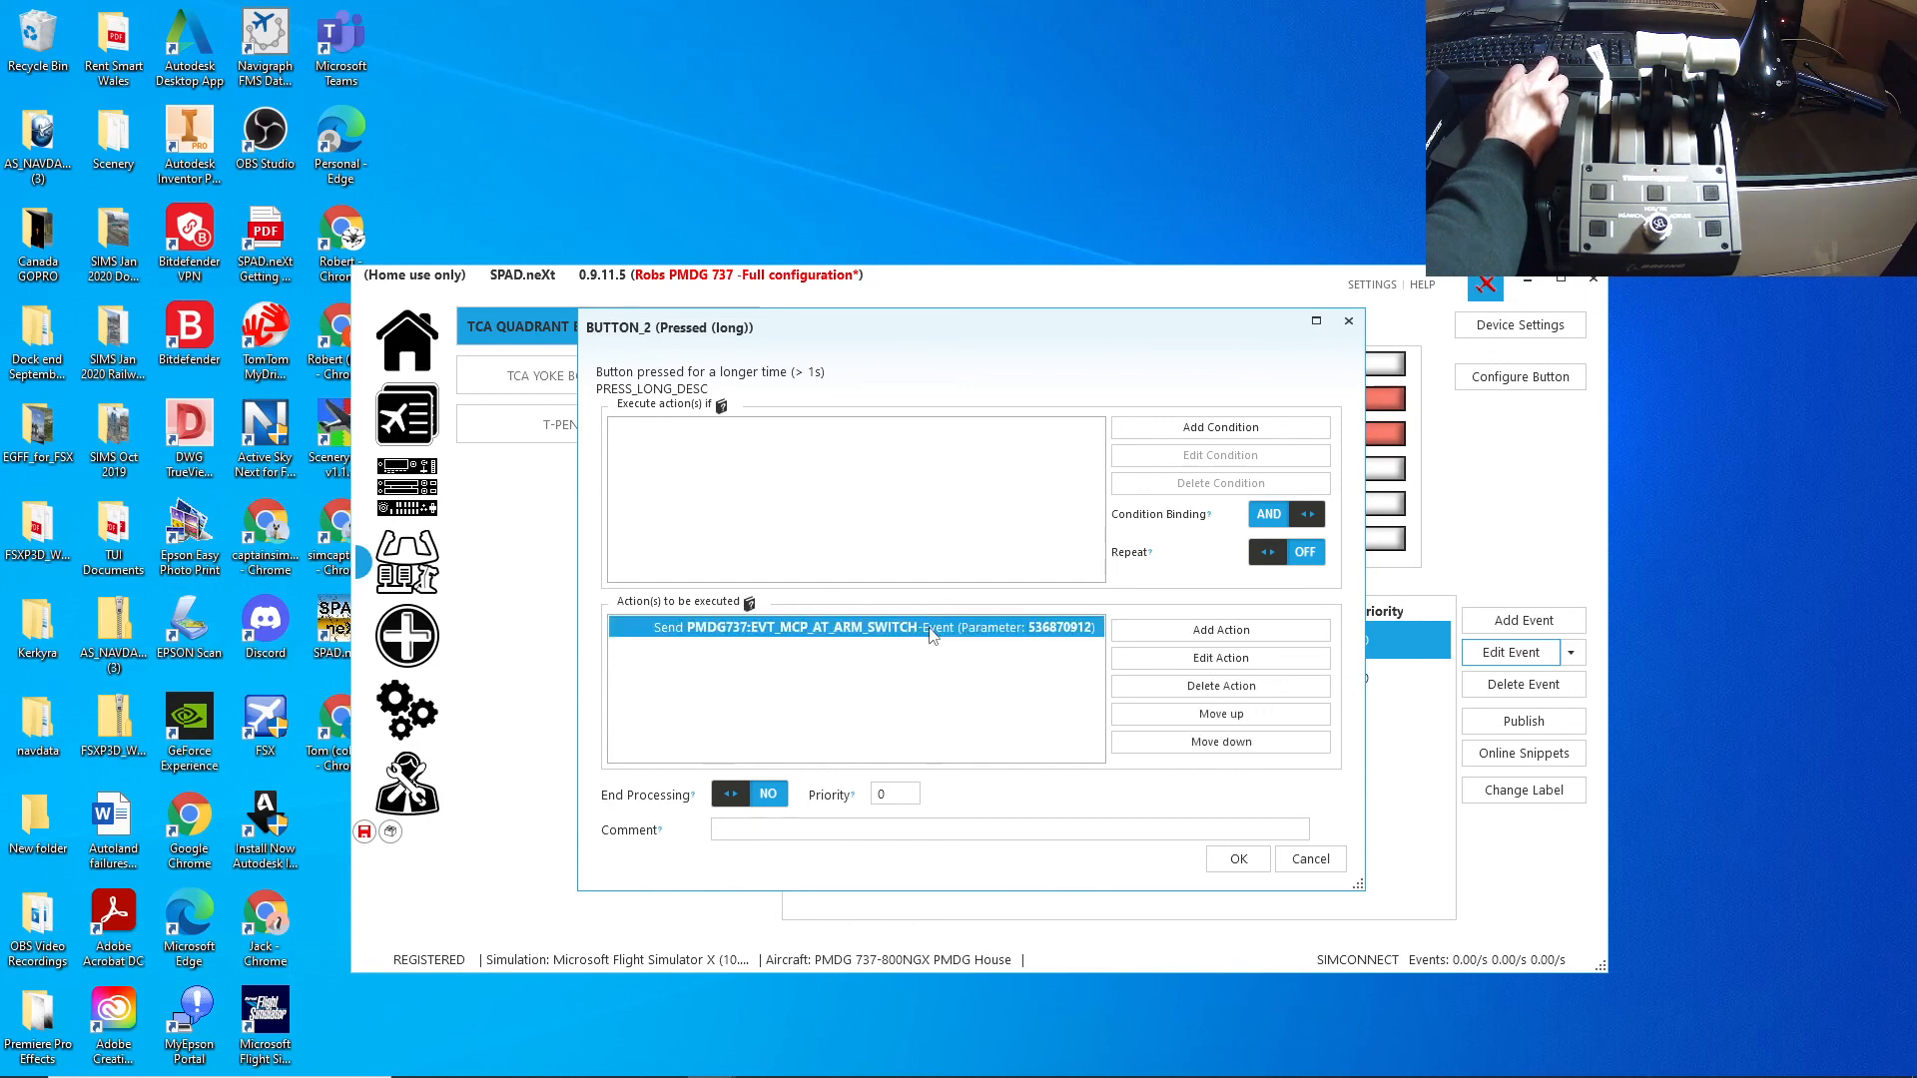
{"action": "left_click", "coordinate": [1199, 663]}
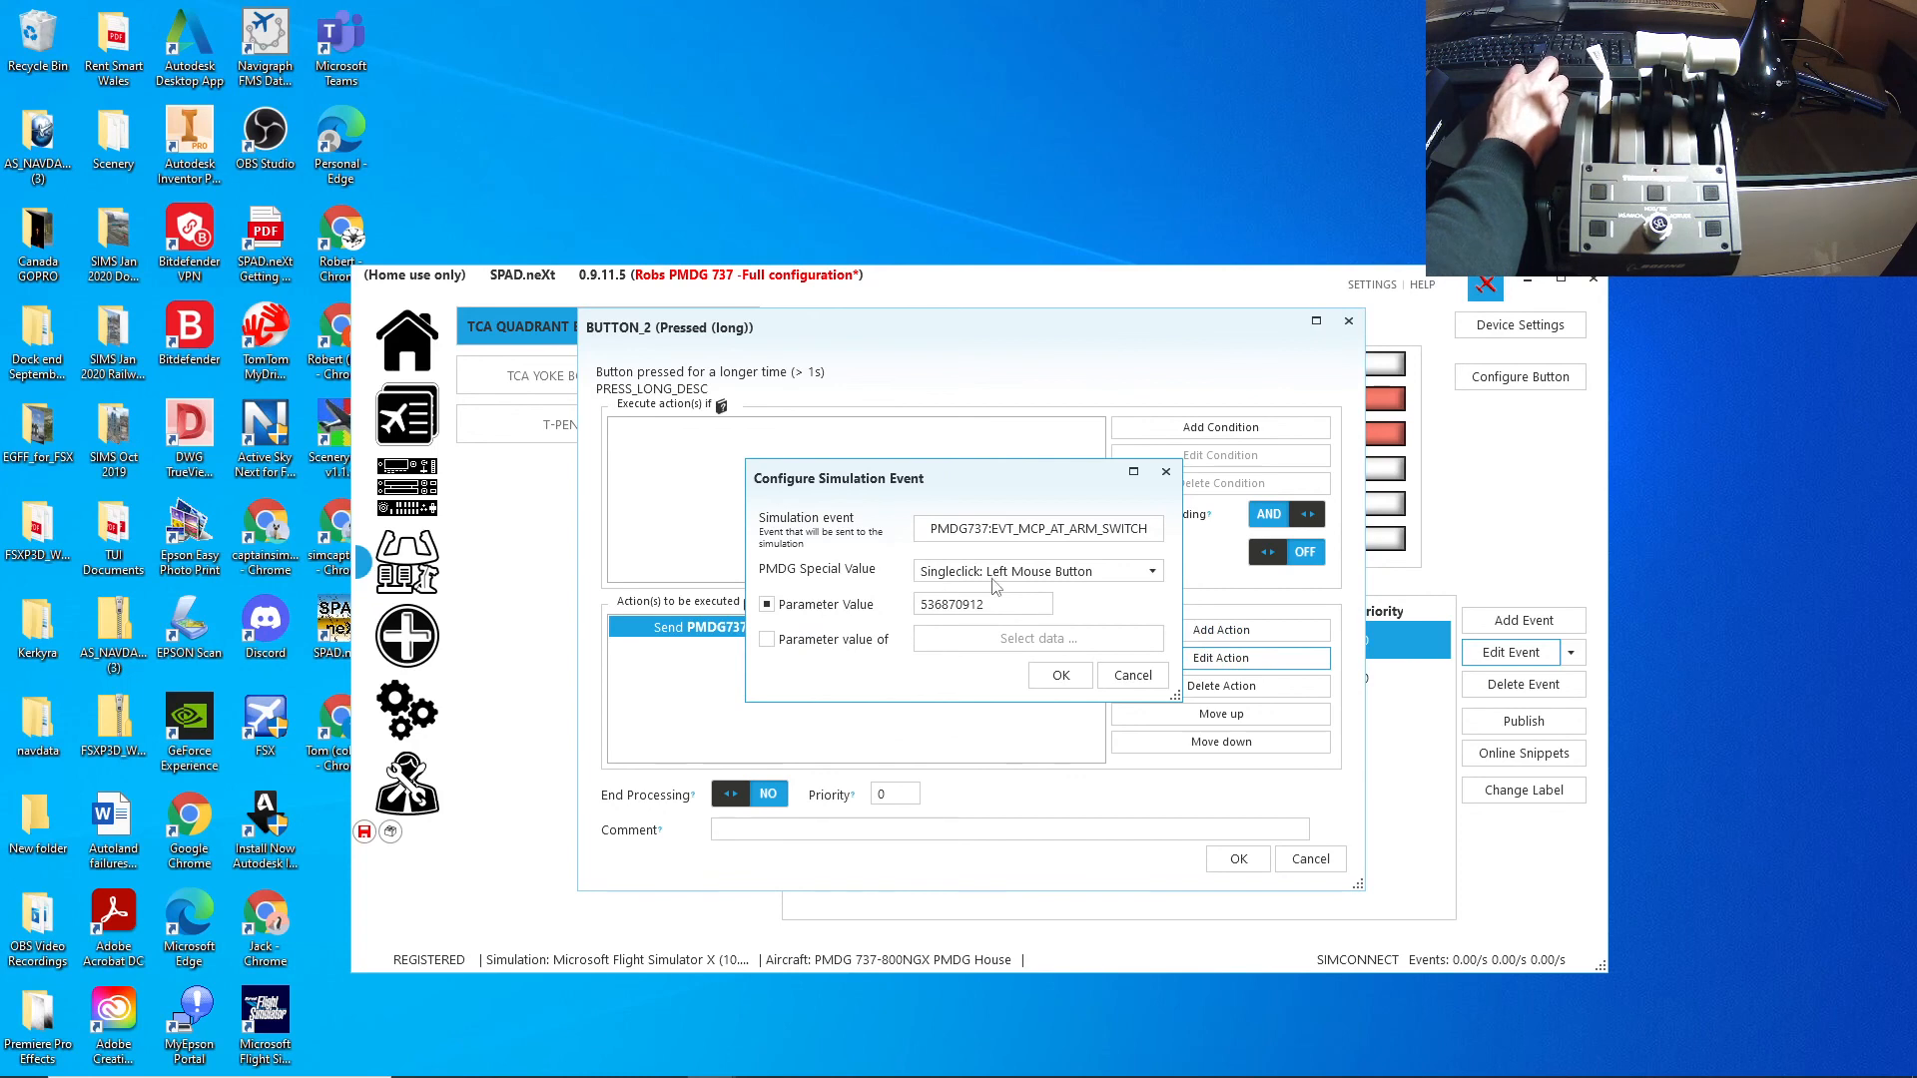
{"action": "left_click", "coordinate": [1061, 675]}
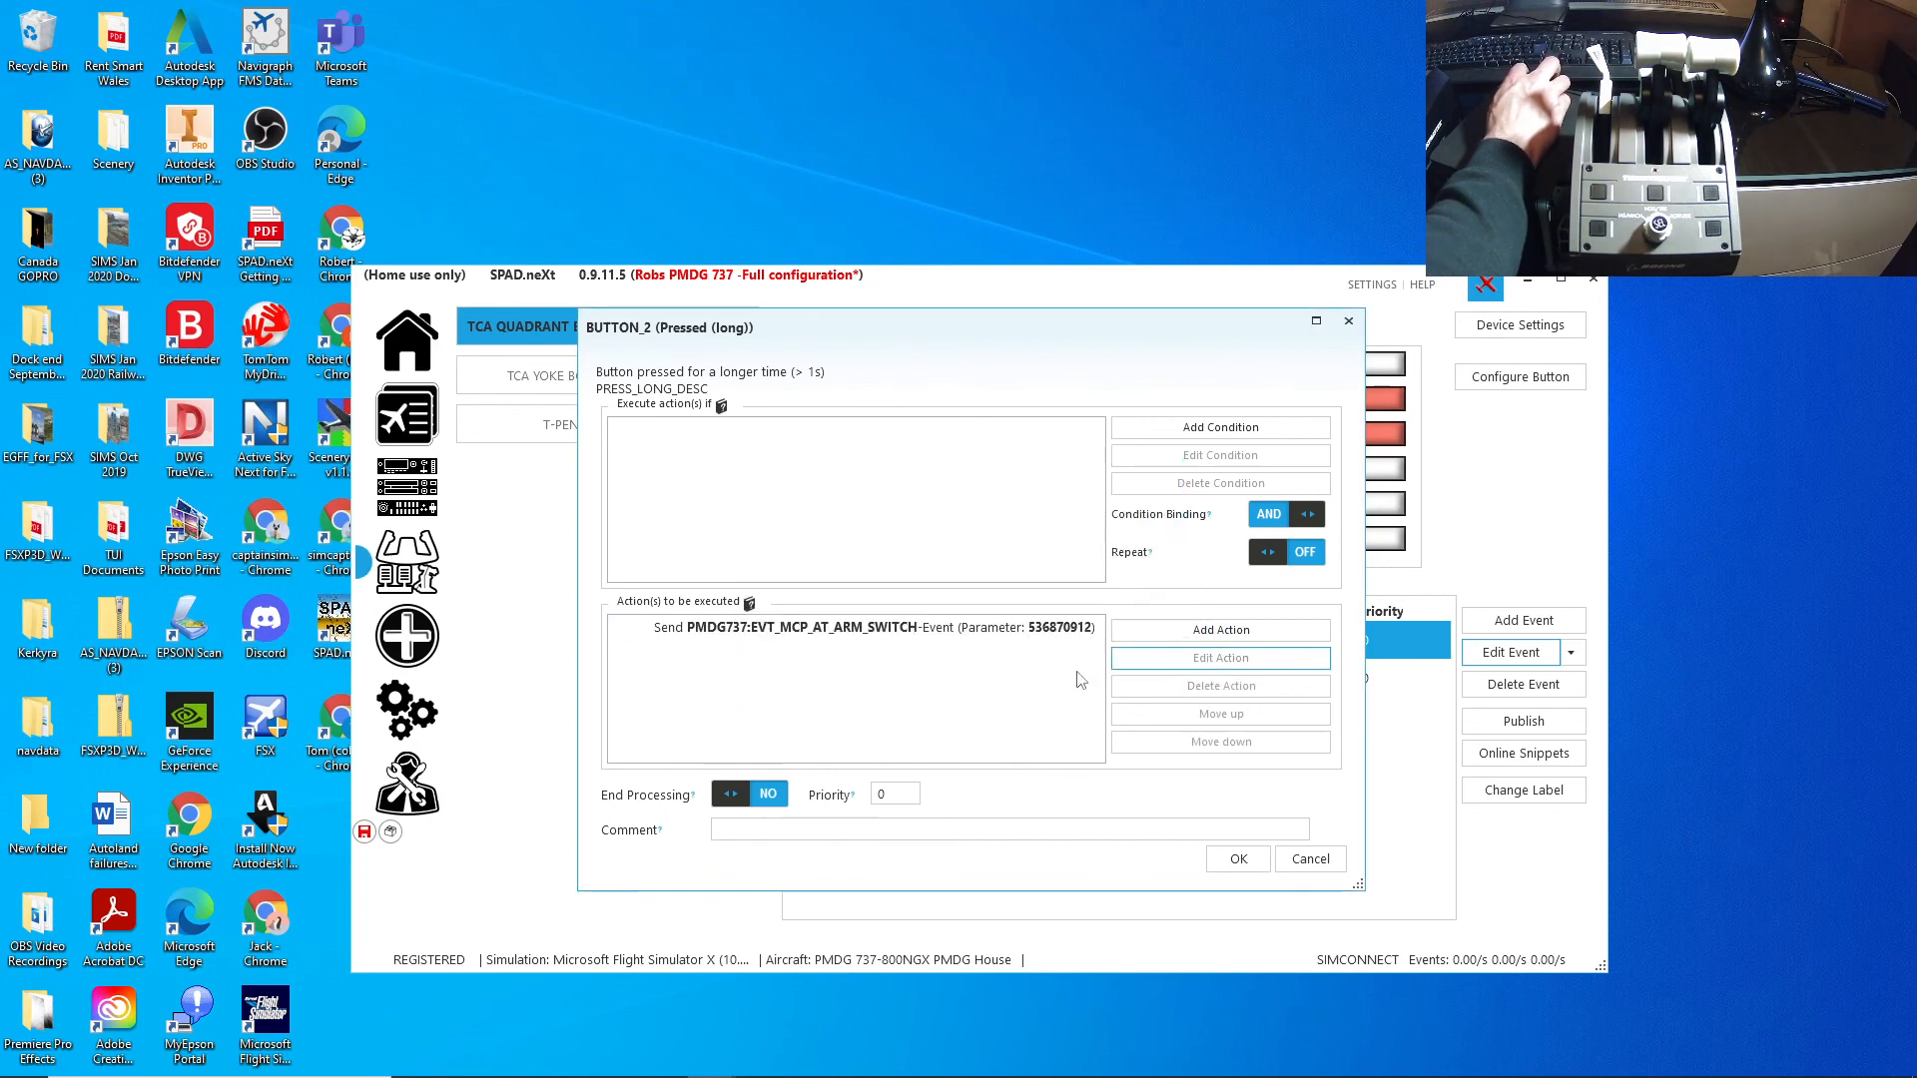
{"action": "left_click", "coordinate": [1238, 859]}
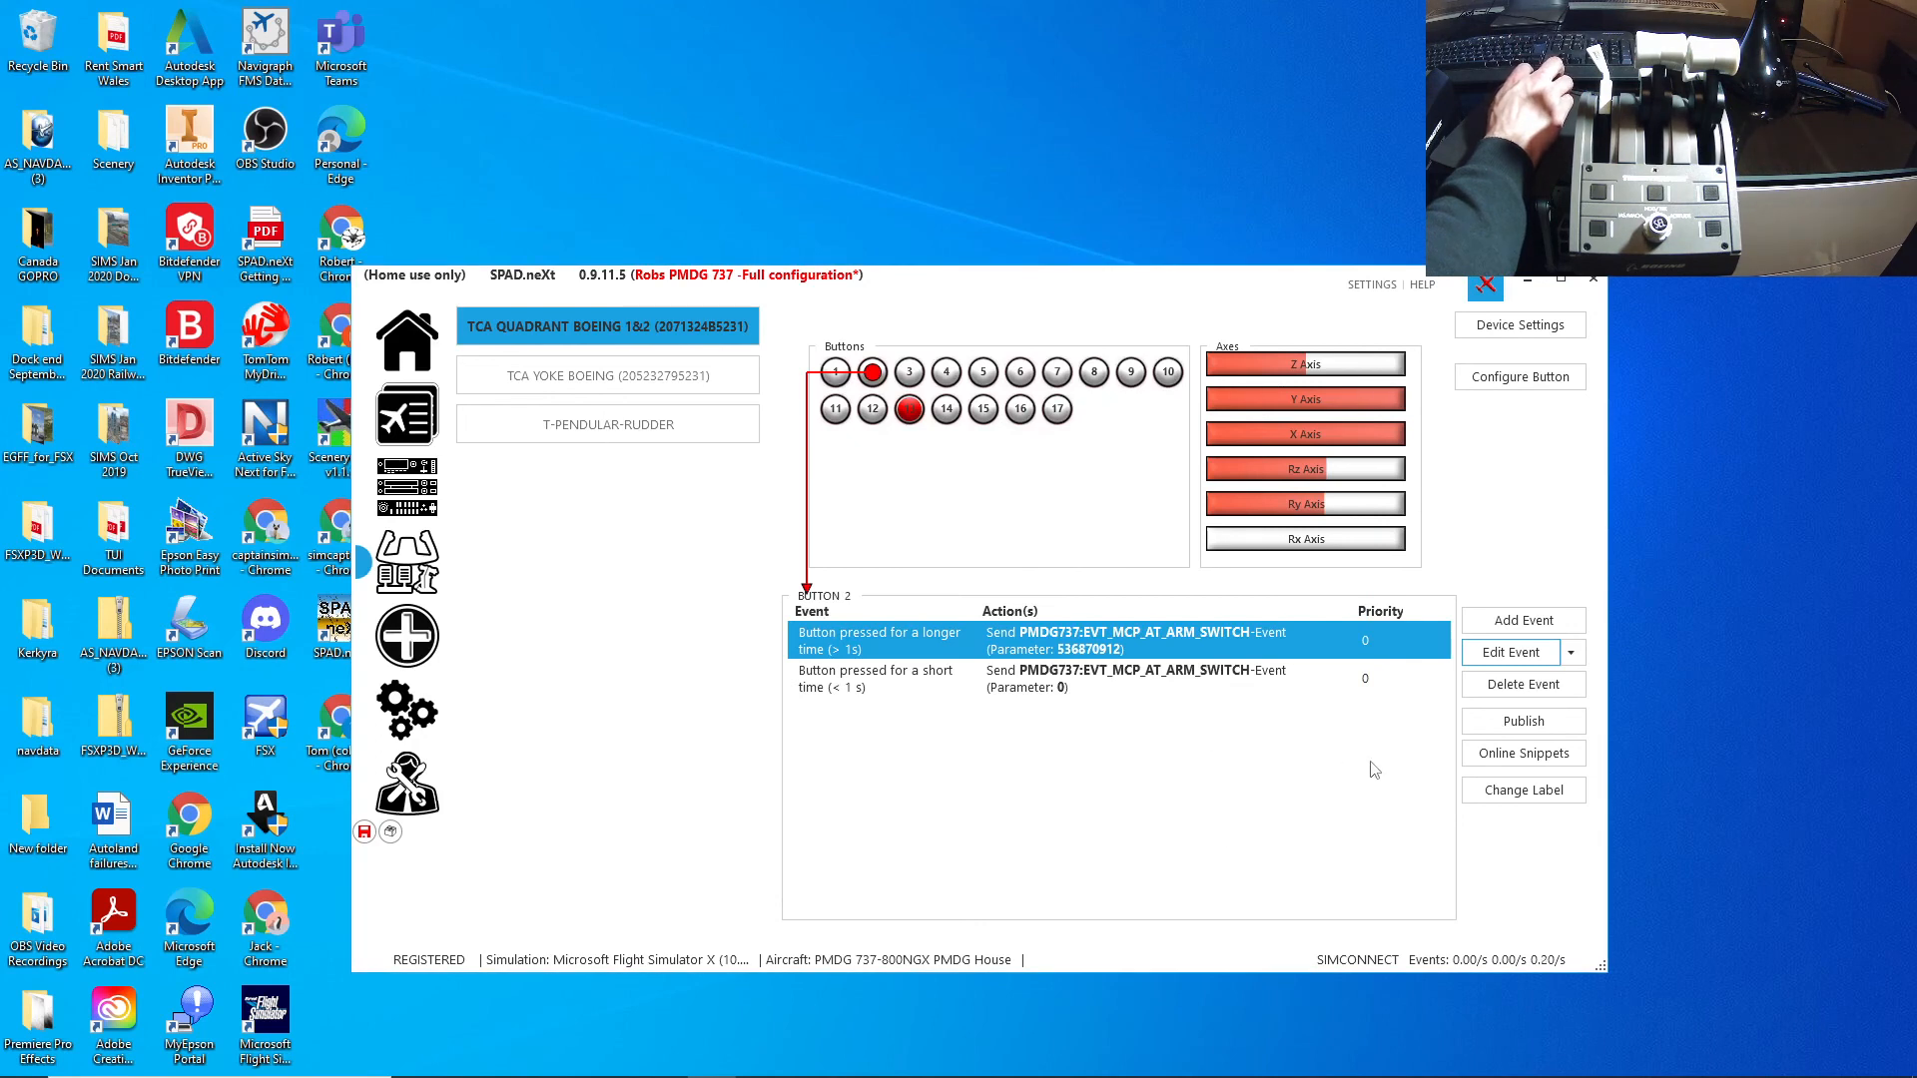
Step: Switch to Microsoft Flight Simulator X, re-arm the autothrottle on the MCP and pause the simulation
{"action": "mouse_move", "coordinate": [569, 1075]}
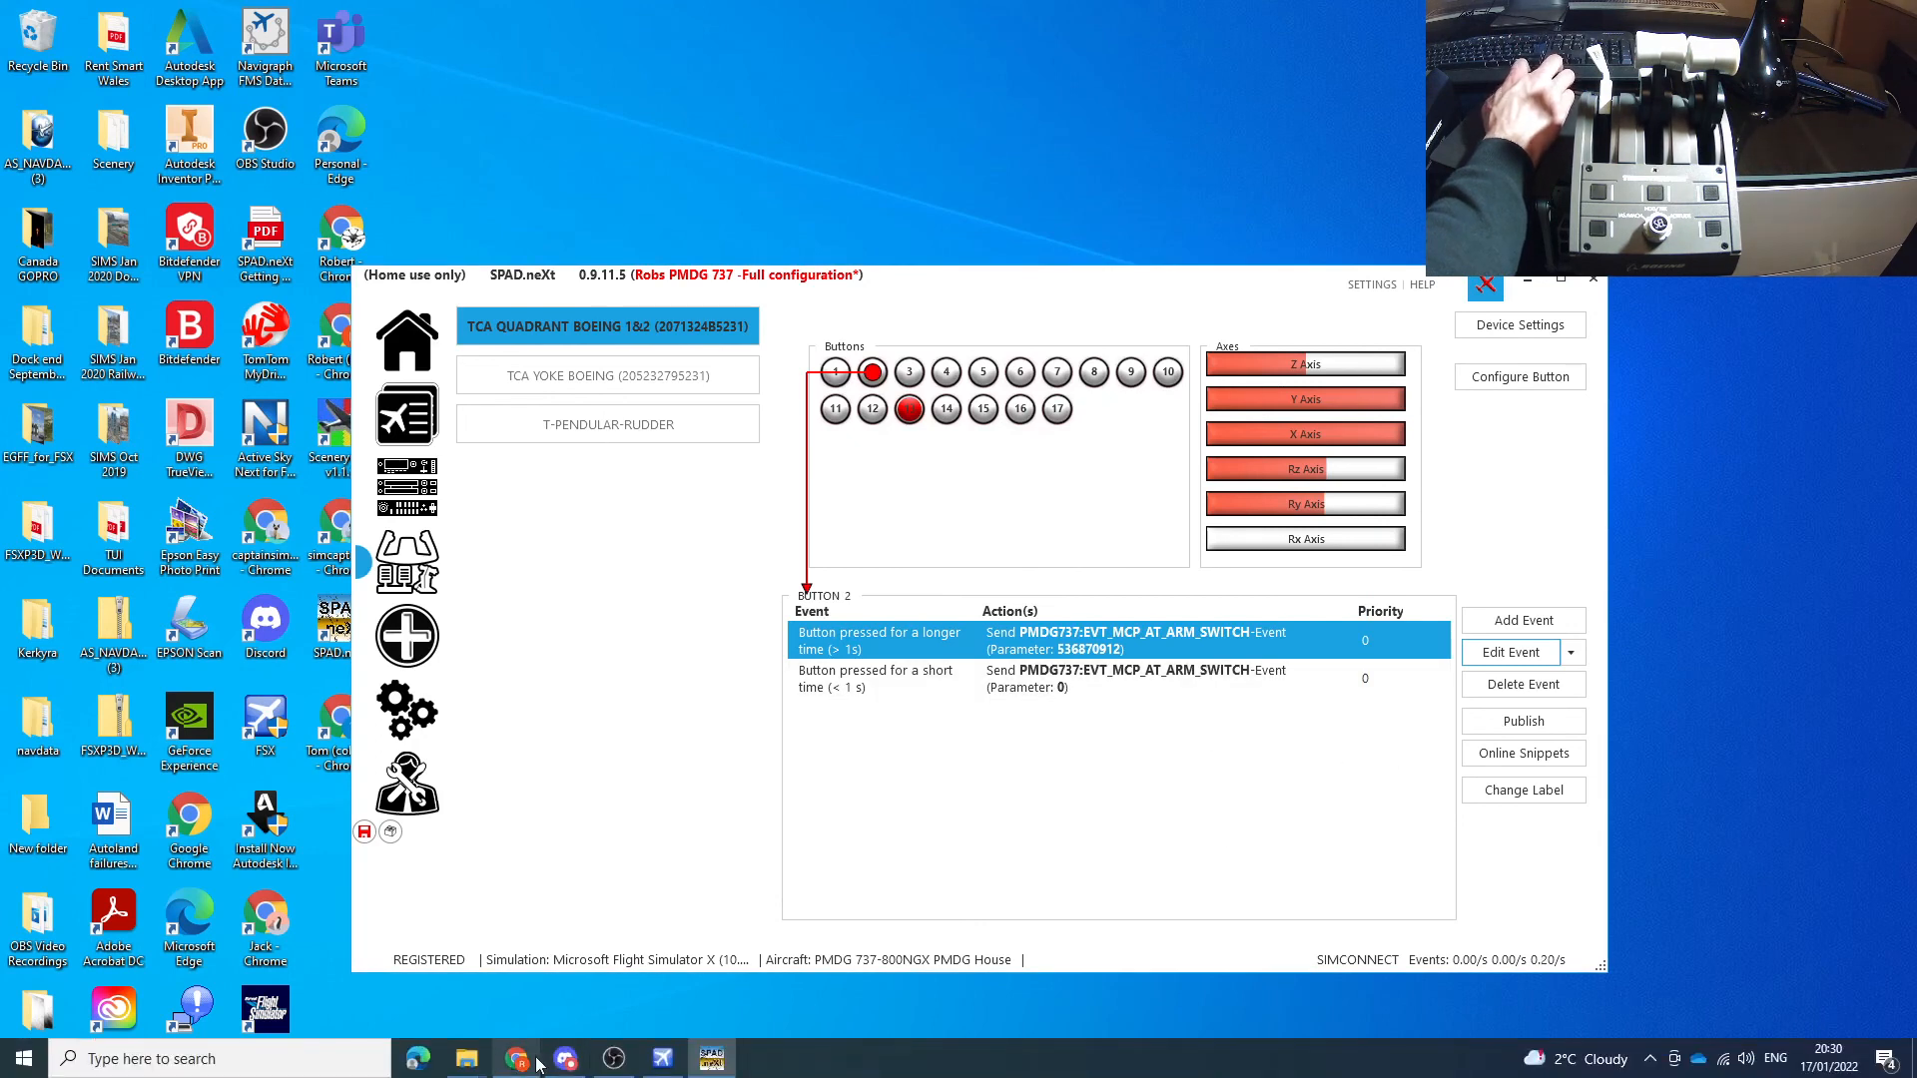
{"action": "left_click", "coordinate": [661, 1060]}
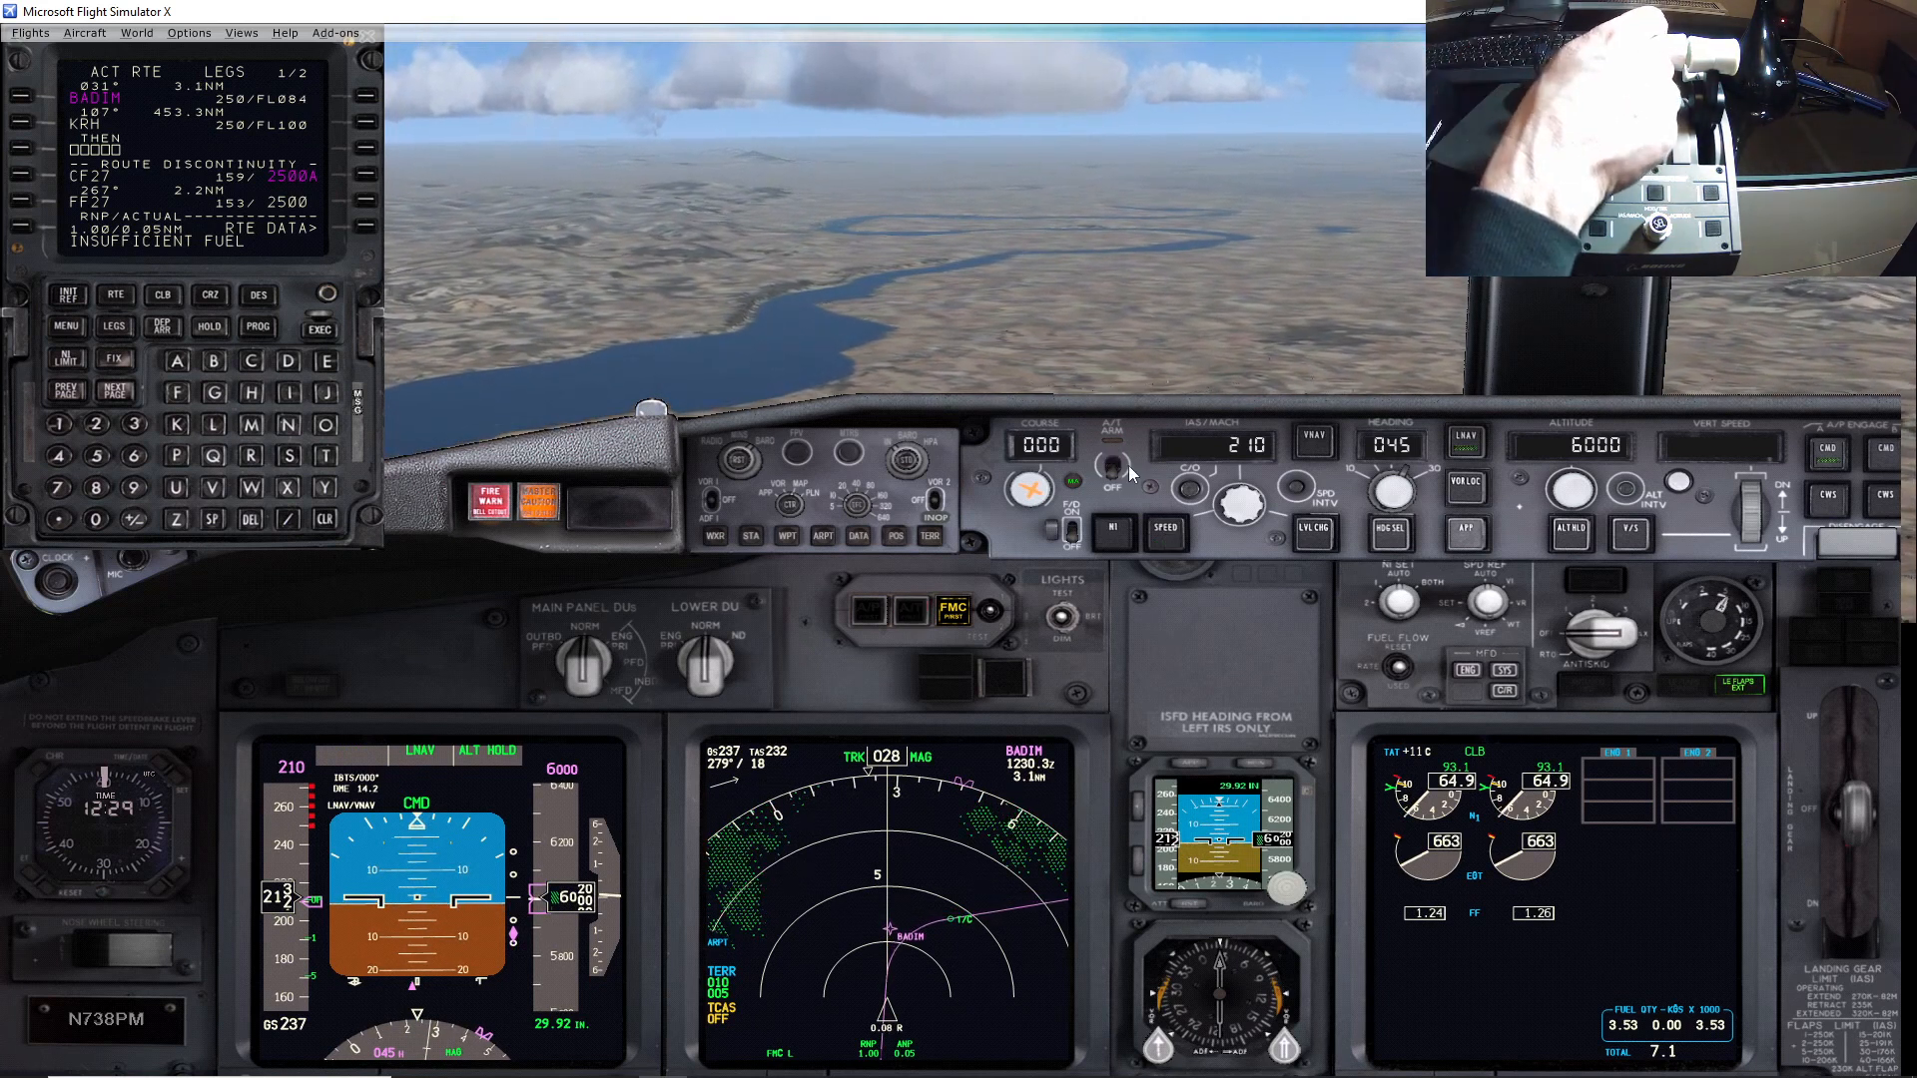
{"action": "left_click", "coordinate": [1128, 466]}
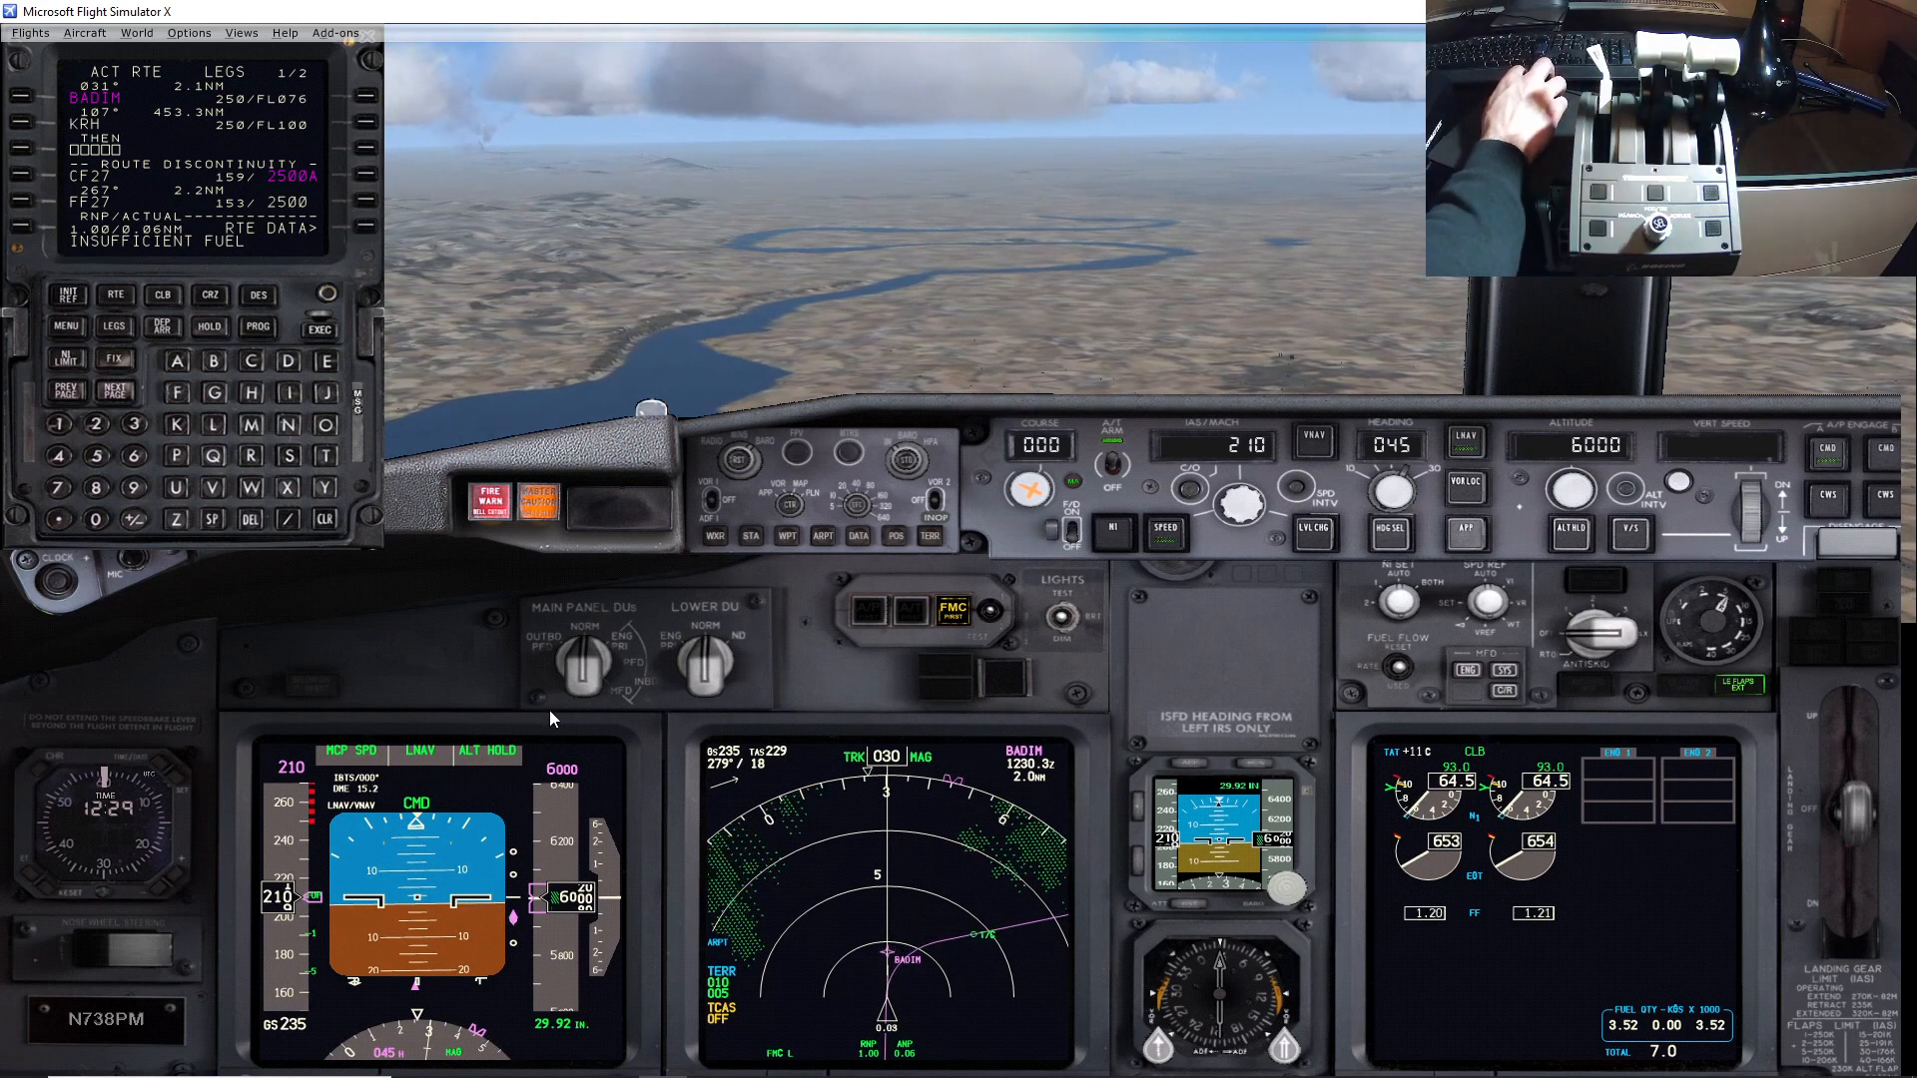
{"action": "key", "text": "p"}
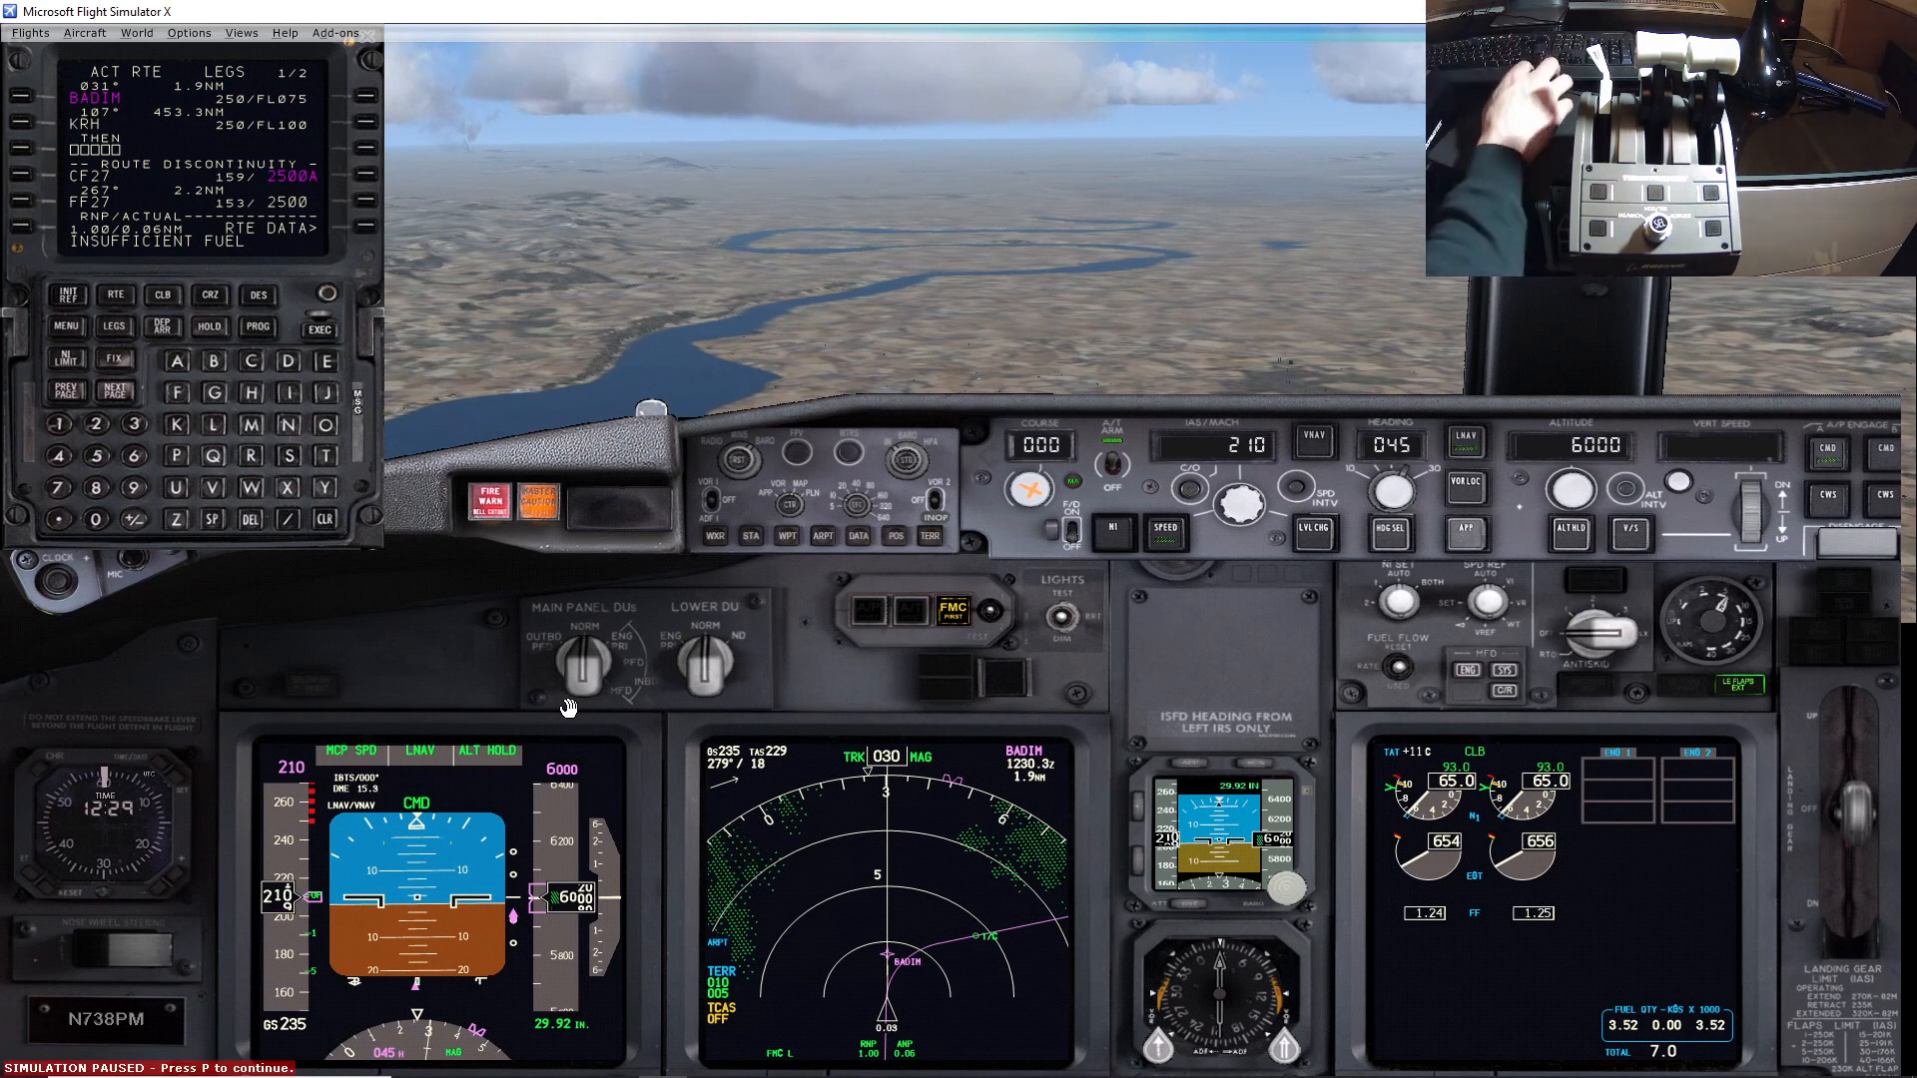
Step: Switch to SPAD.neXt, examine the TOGA switch event and PMDG special value on the quadrant's button 3, and save the profile
{"action": "left_click", "coordinate": [711, 1058]}
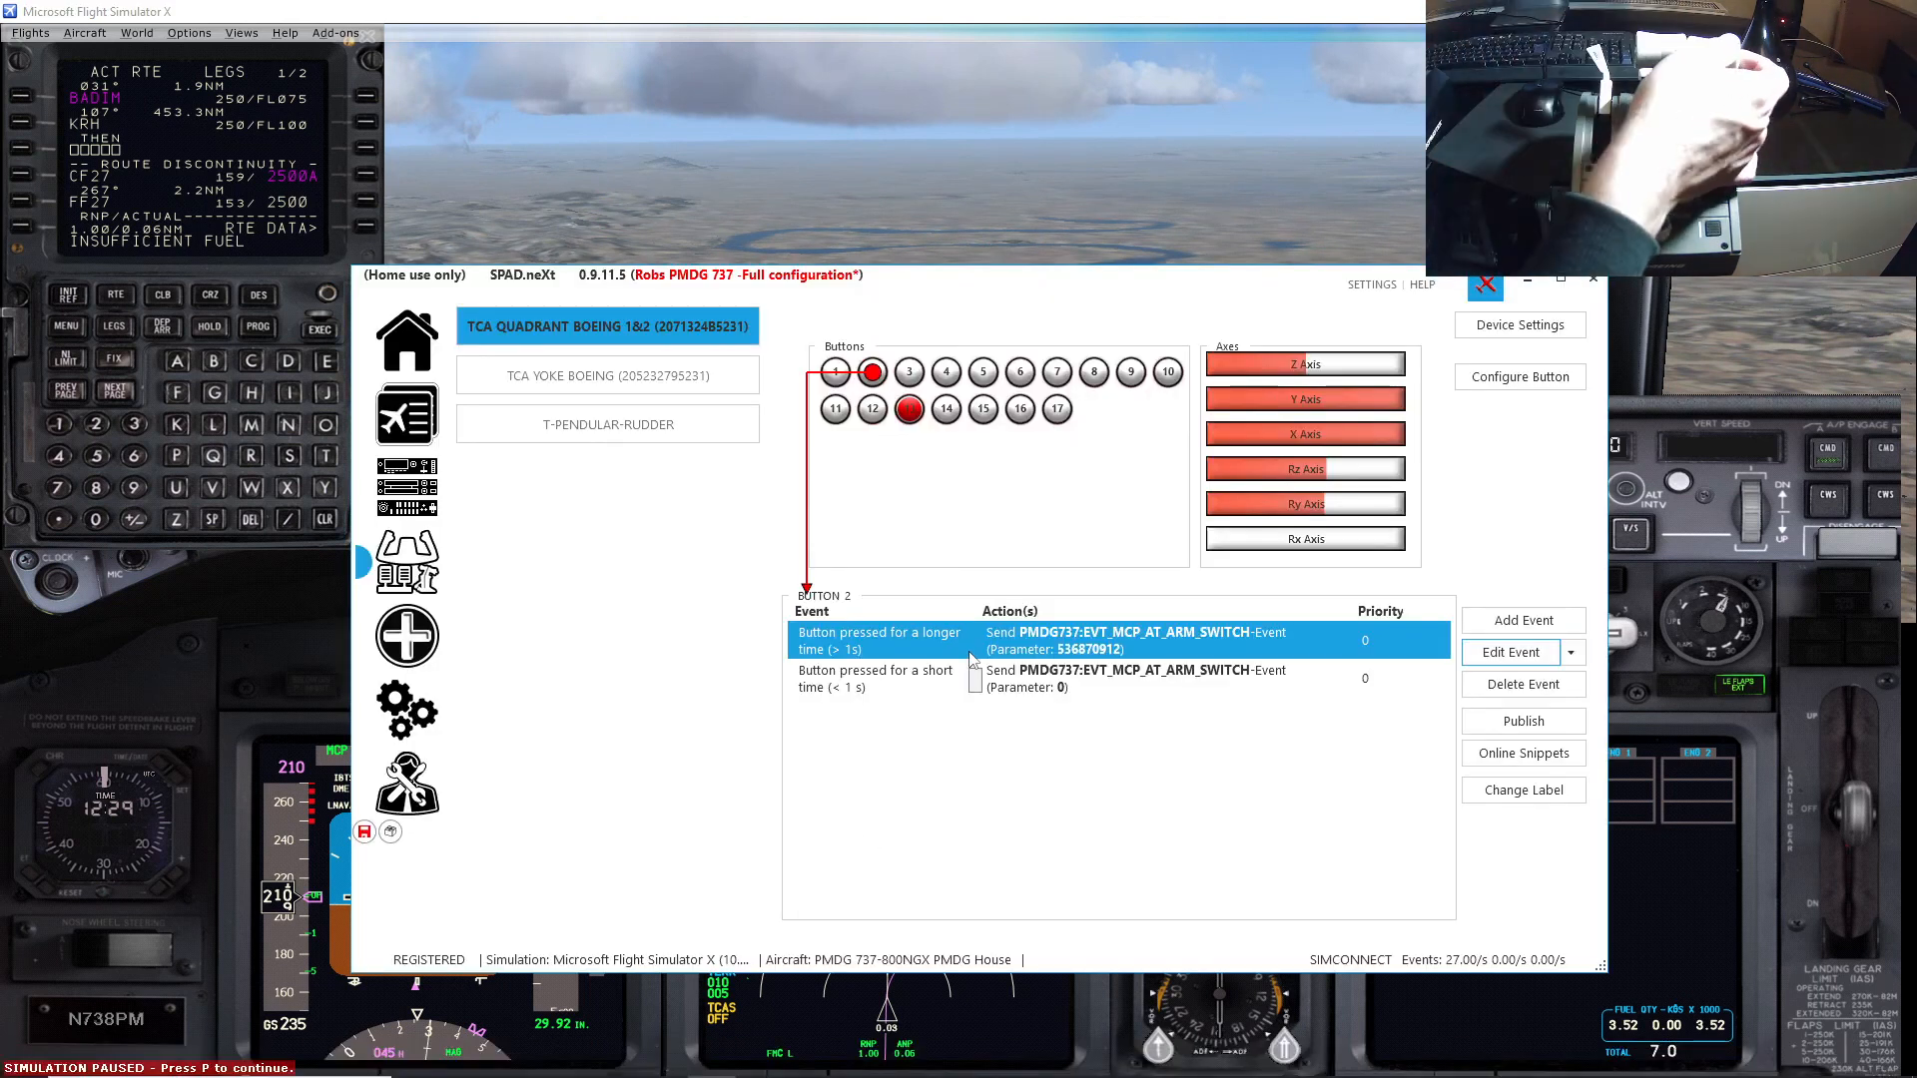
{"action": "left_click", "coordinate": [909, 373]}
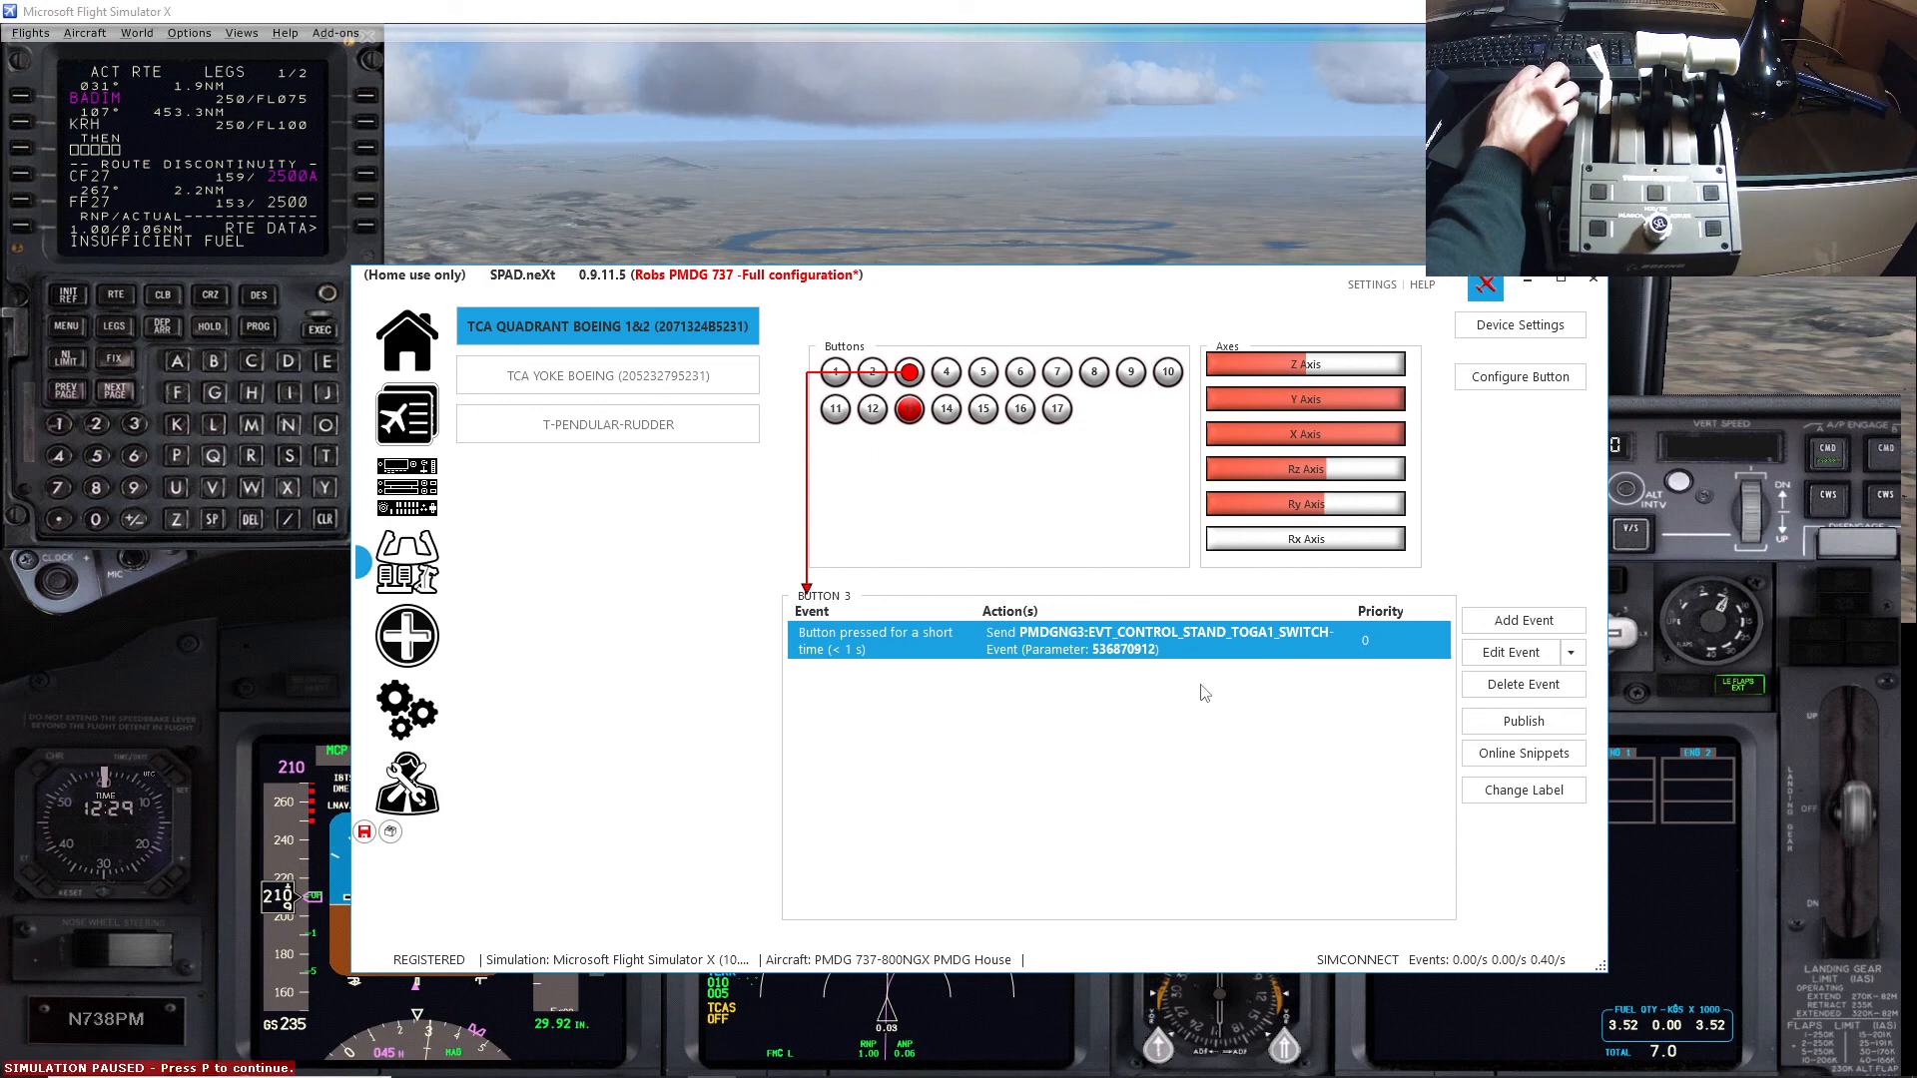
{"action": "left_click", "coordinate": [1516, 653]}
{"action": "left_click", "coordinate": [859, 627]}
{"action": "left_click", "coordinate": [1268, 659]}
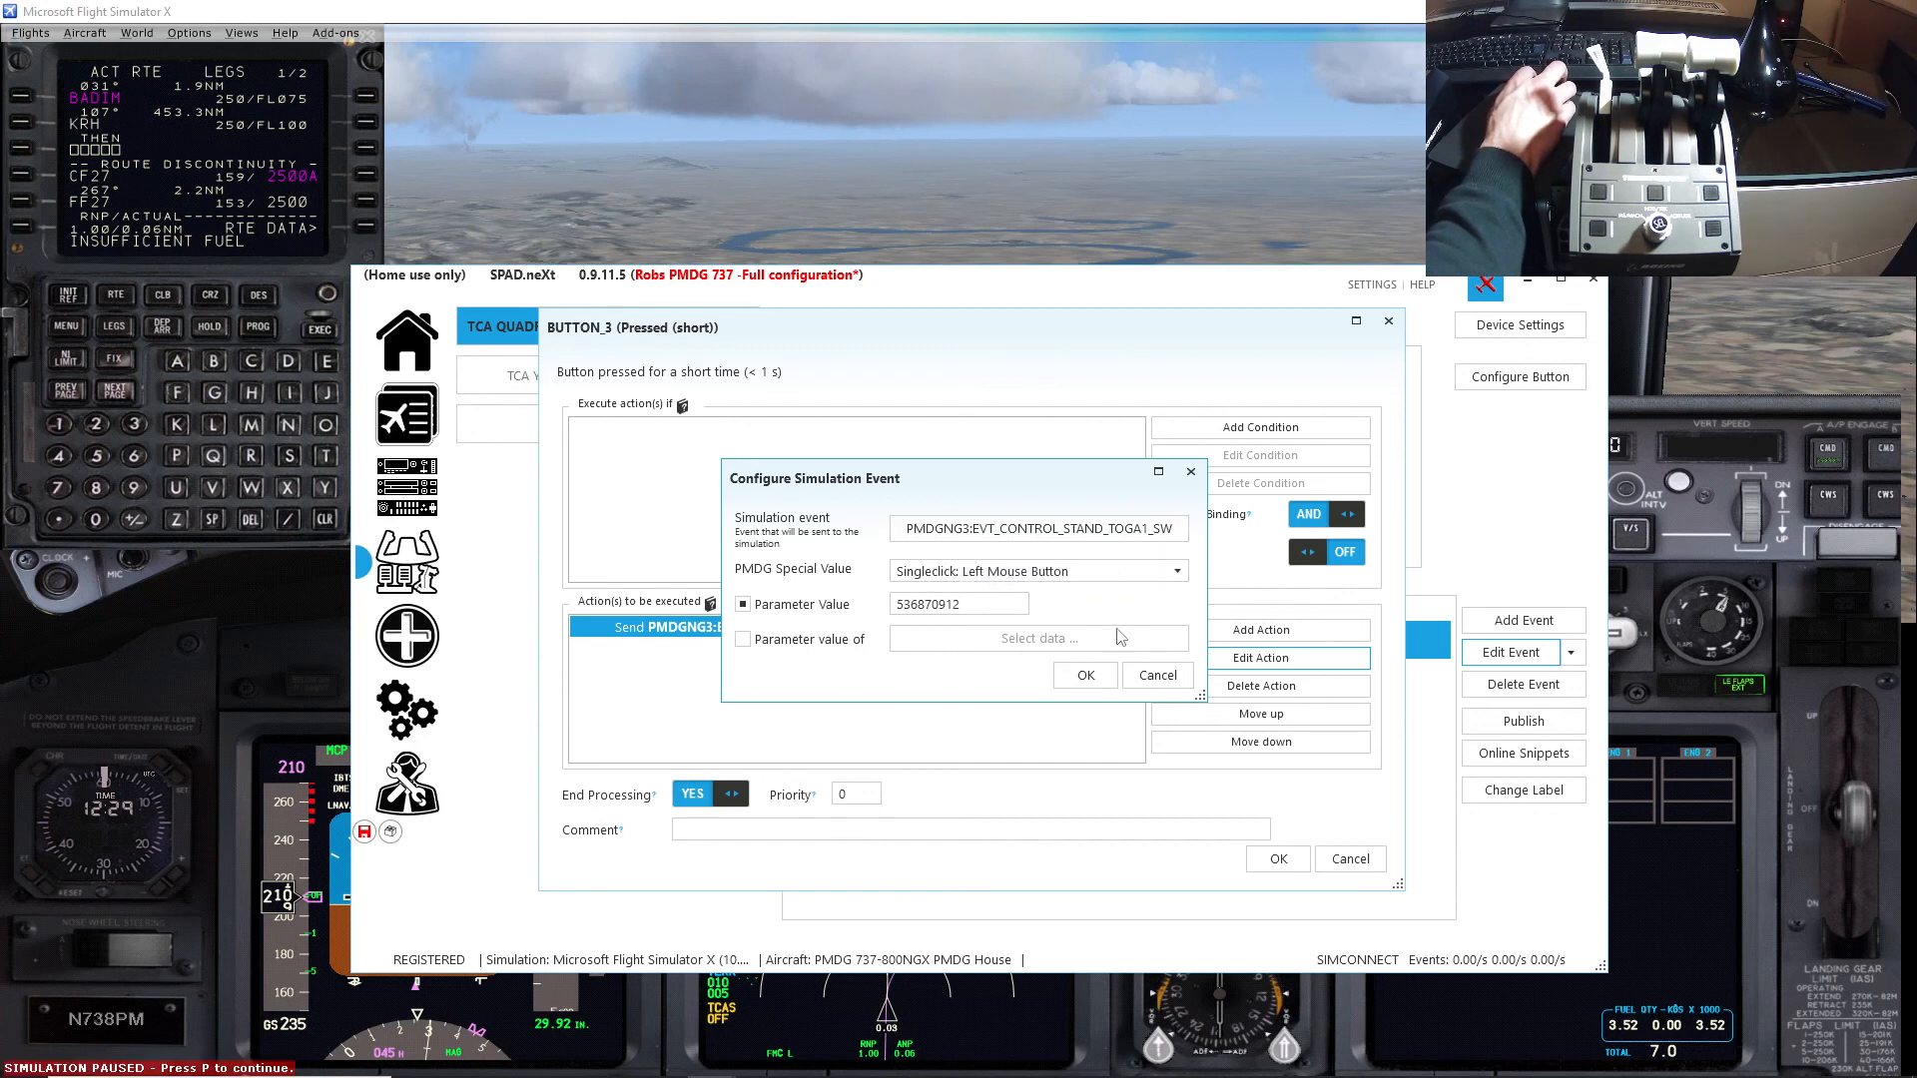
{"action": "left_click", "coordinate": [1086, 676]}
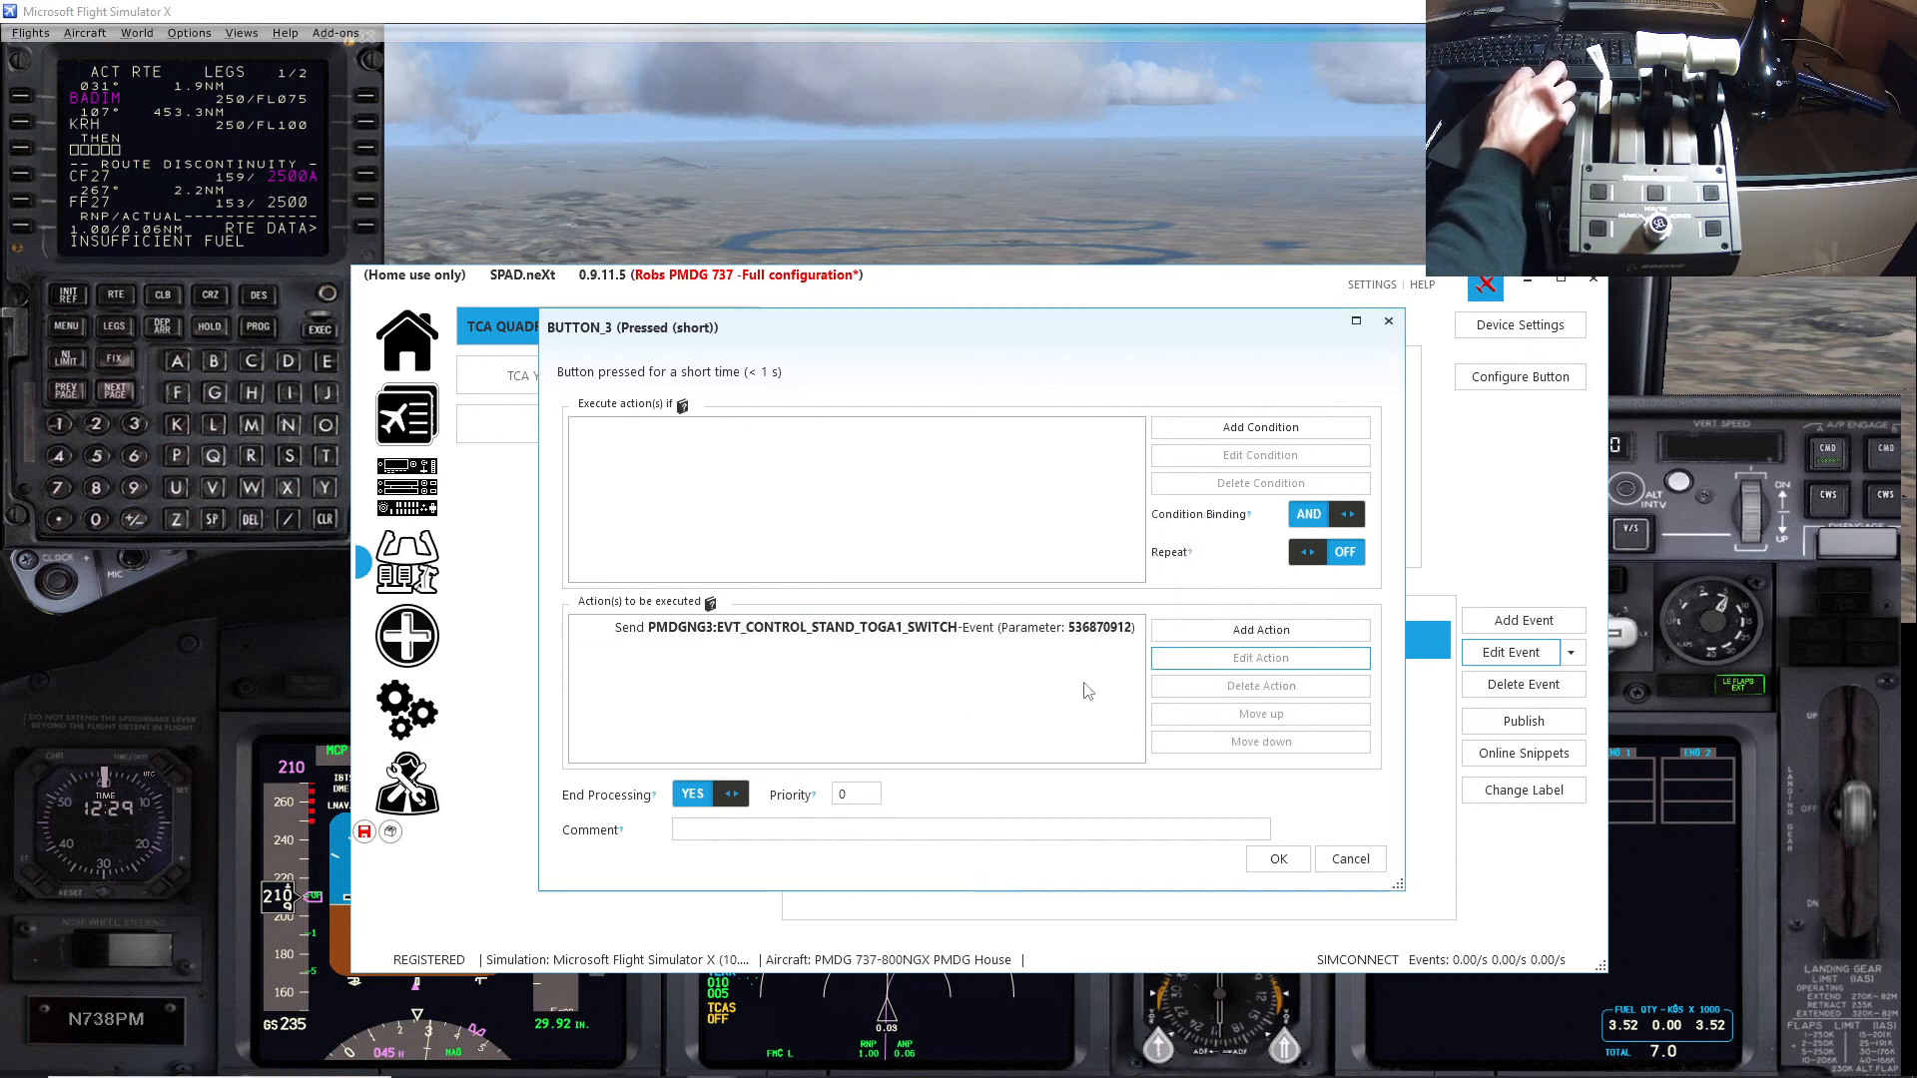
{"action": "left_click", "coordinate": [1279, 860]}
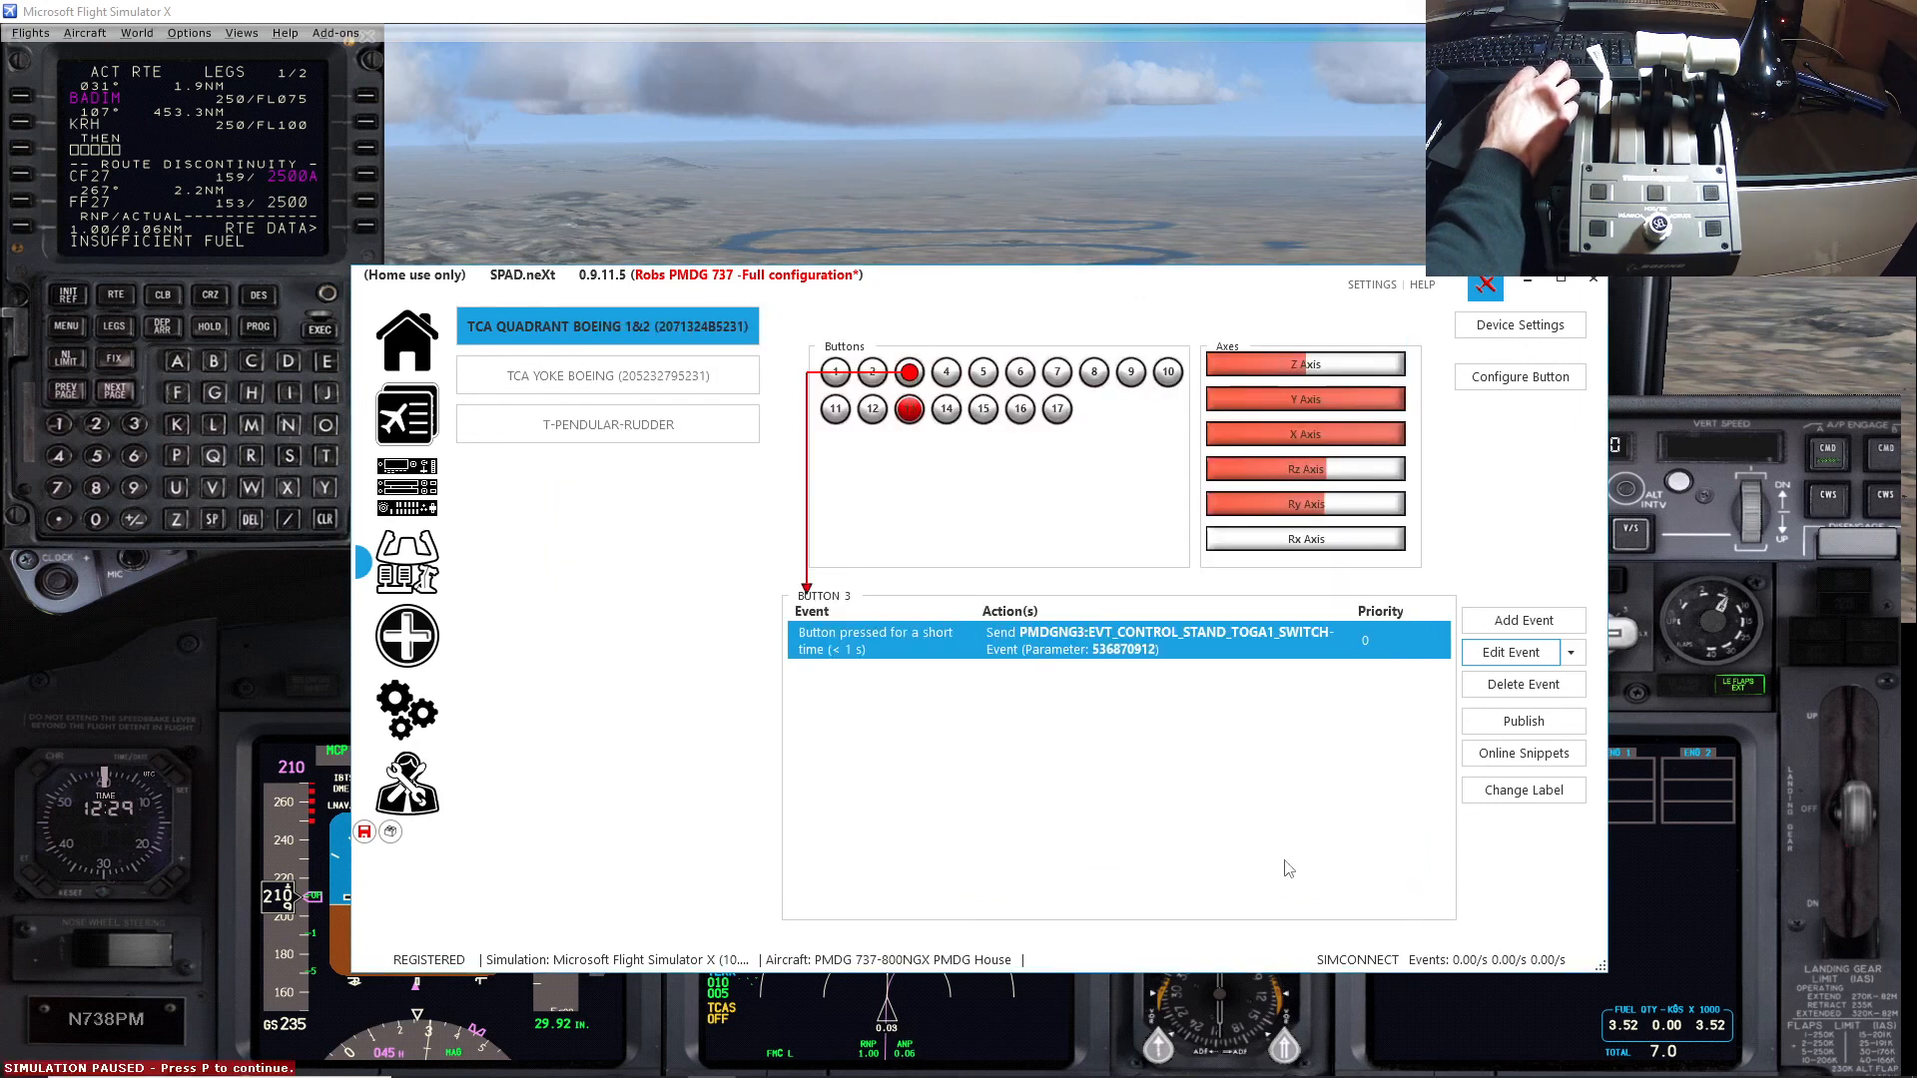
{"action": "left_click", "coordinate": [364, 833]}
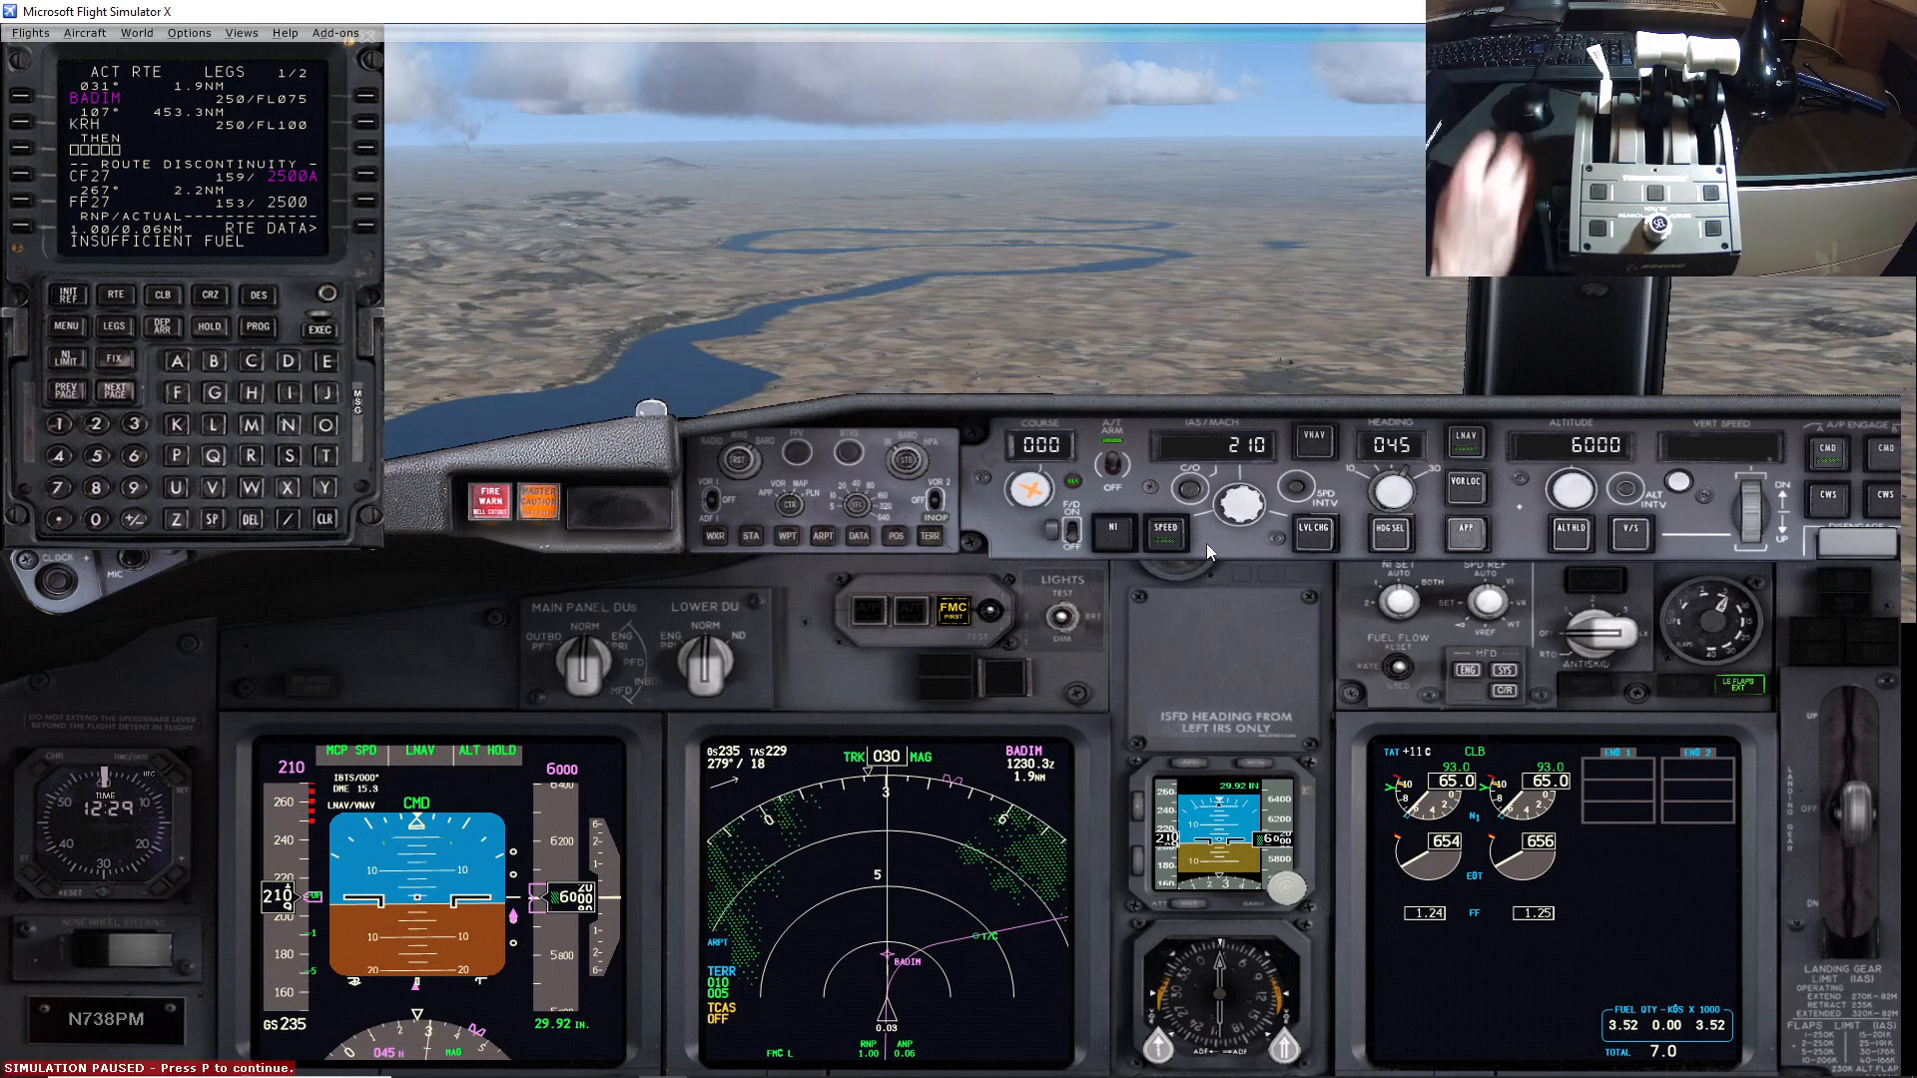
Step: Resume the paused simulation in Microsoft Flight Simulator X and toggle the autopilot's approach mode on and off
{"action": "key", "text": "p"}
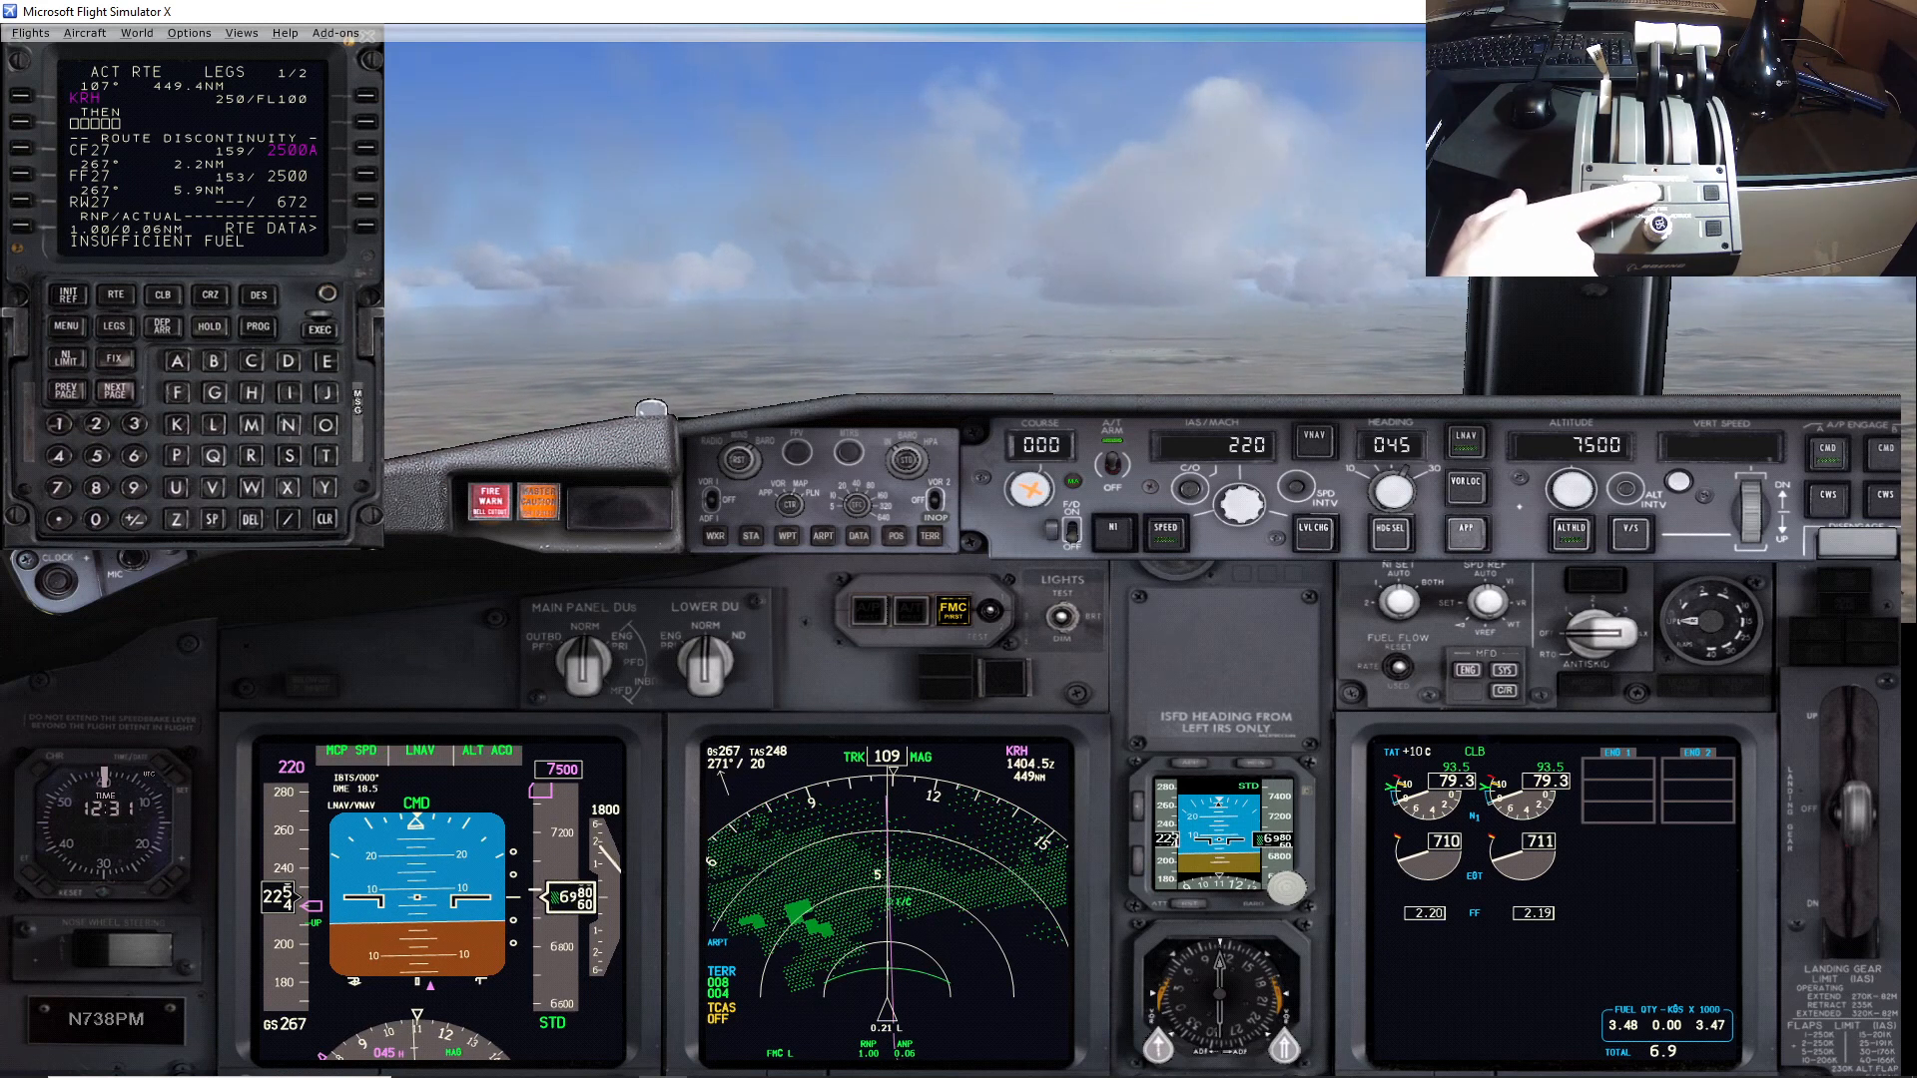
{"action": "key", "text": "ctrl+a"}
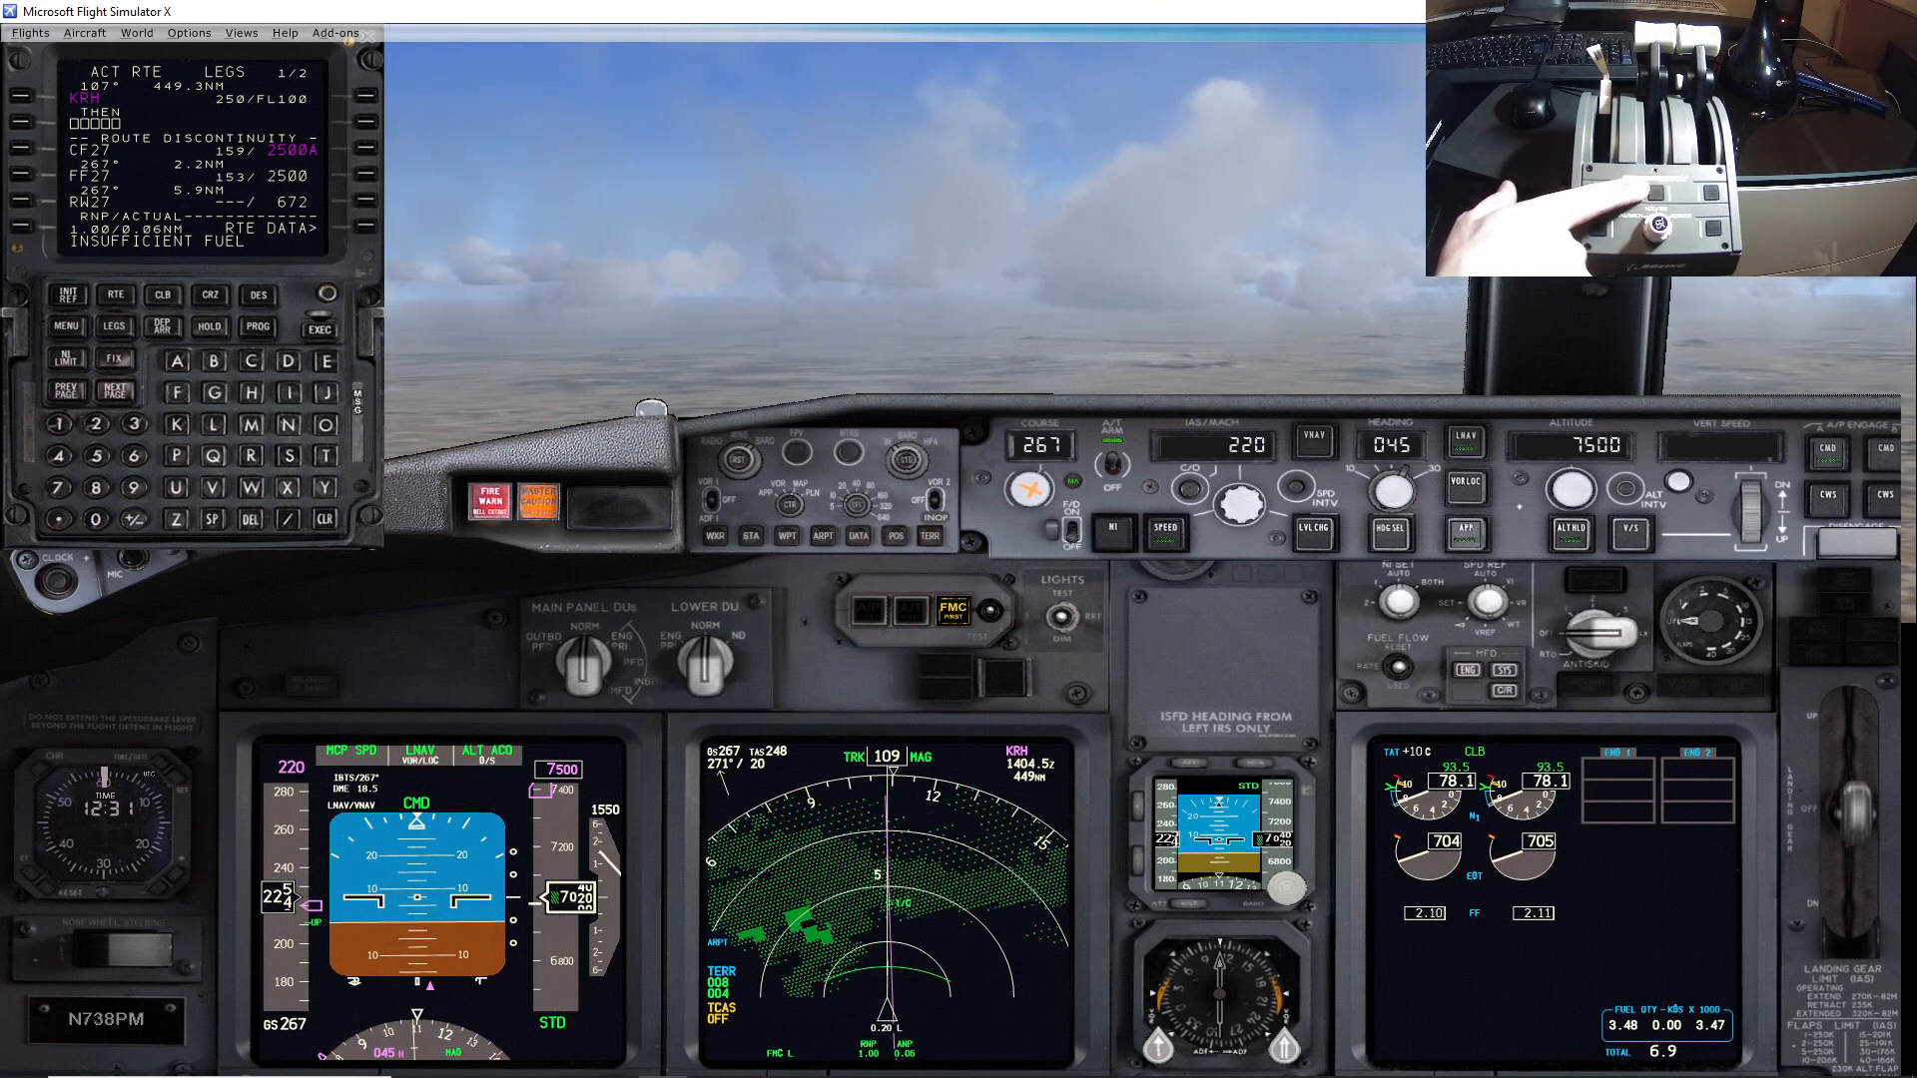
{"action": "key", "text": "ctrl+a"}
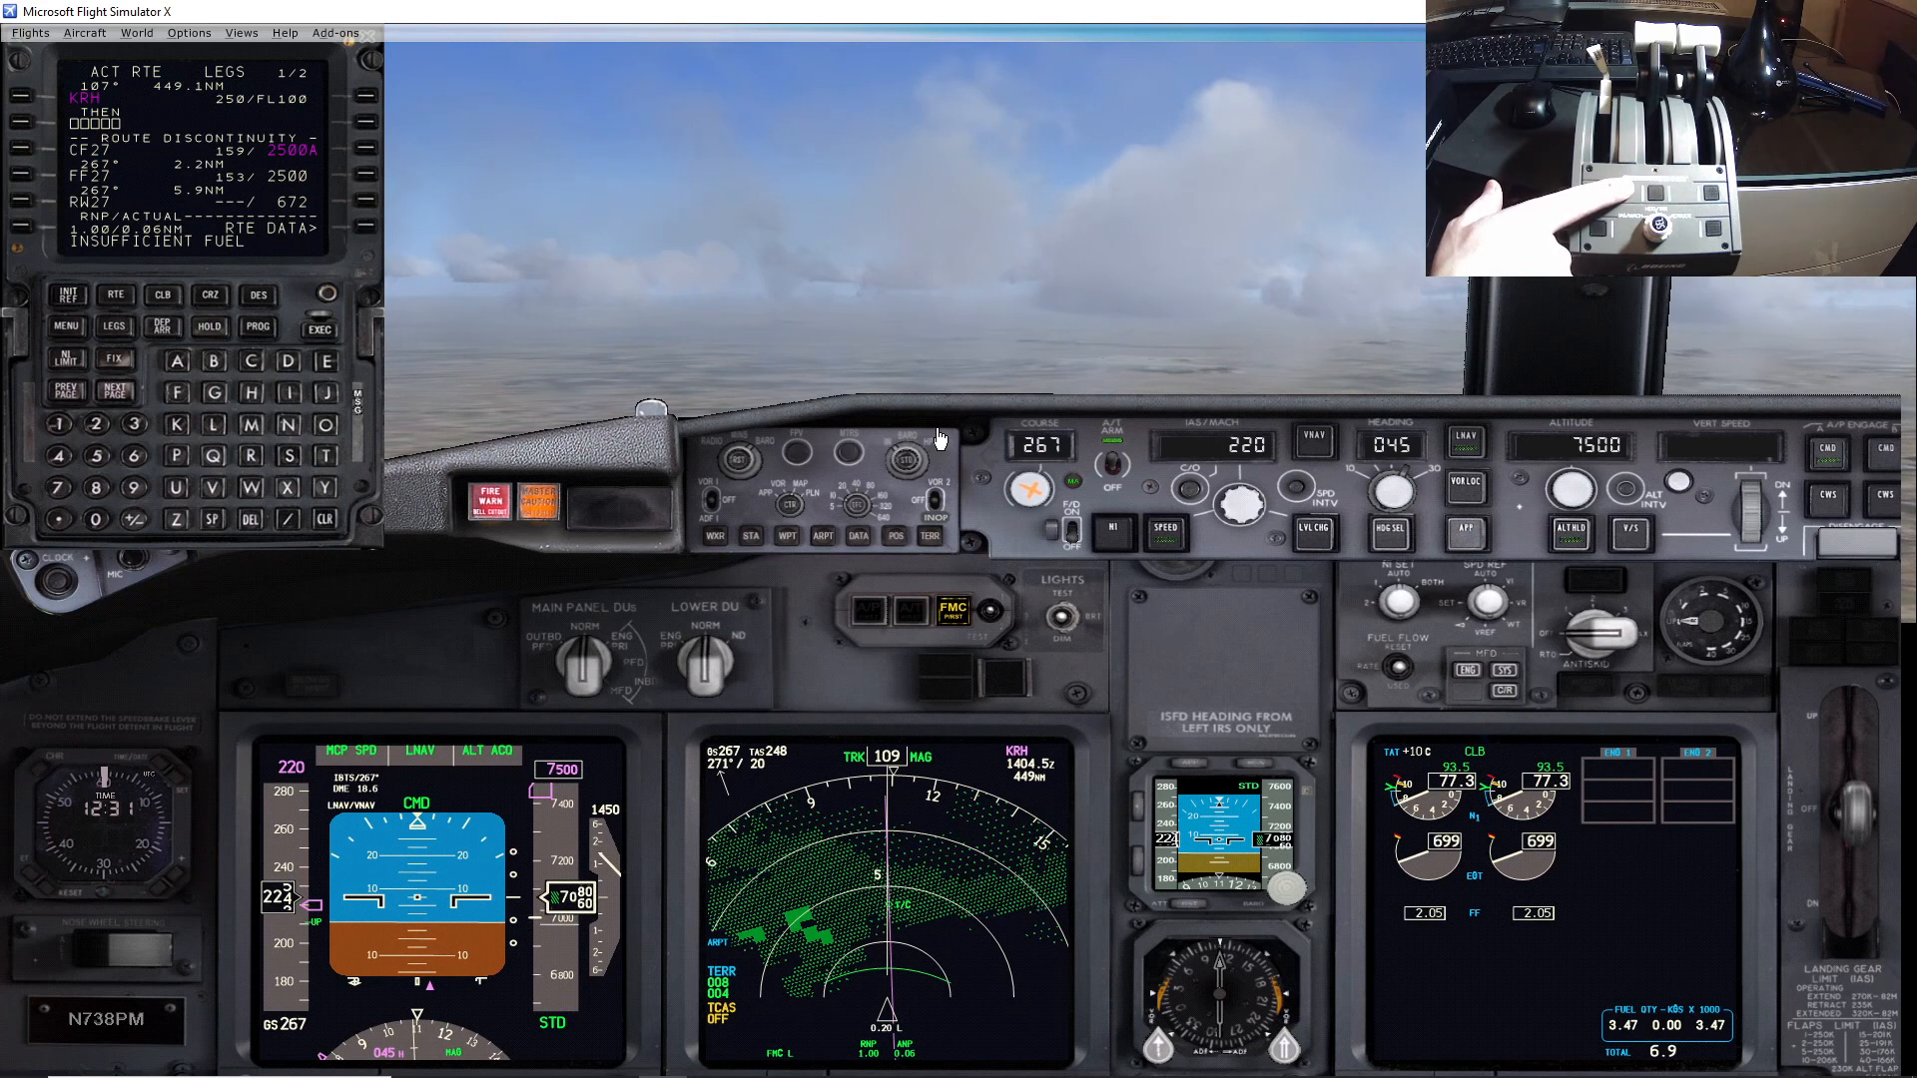